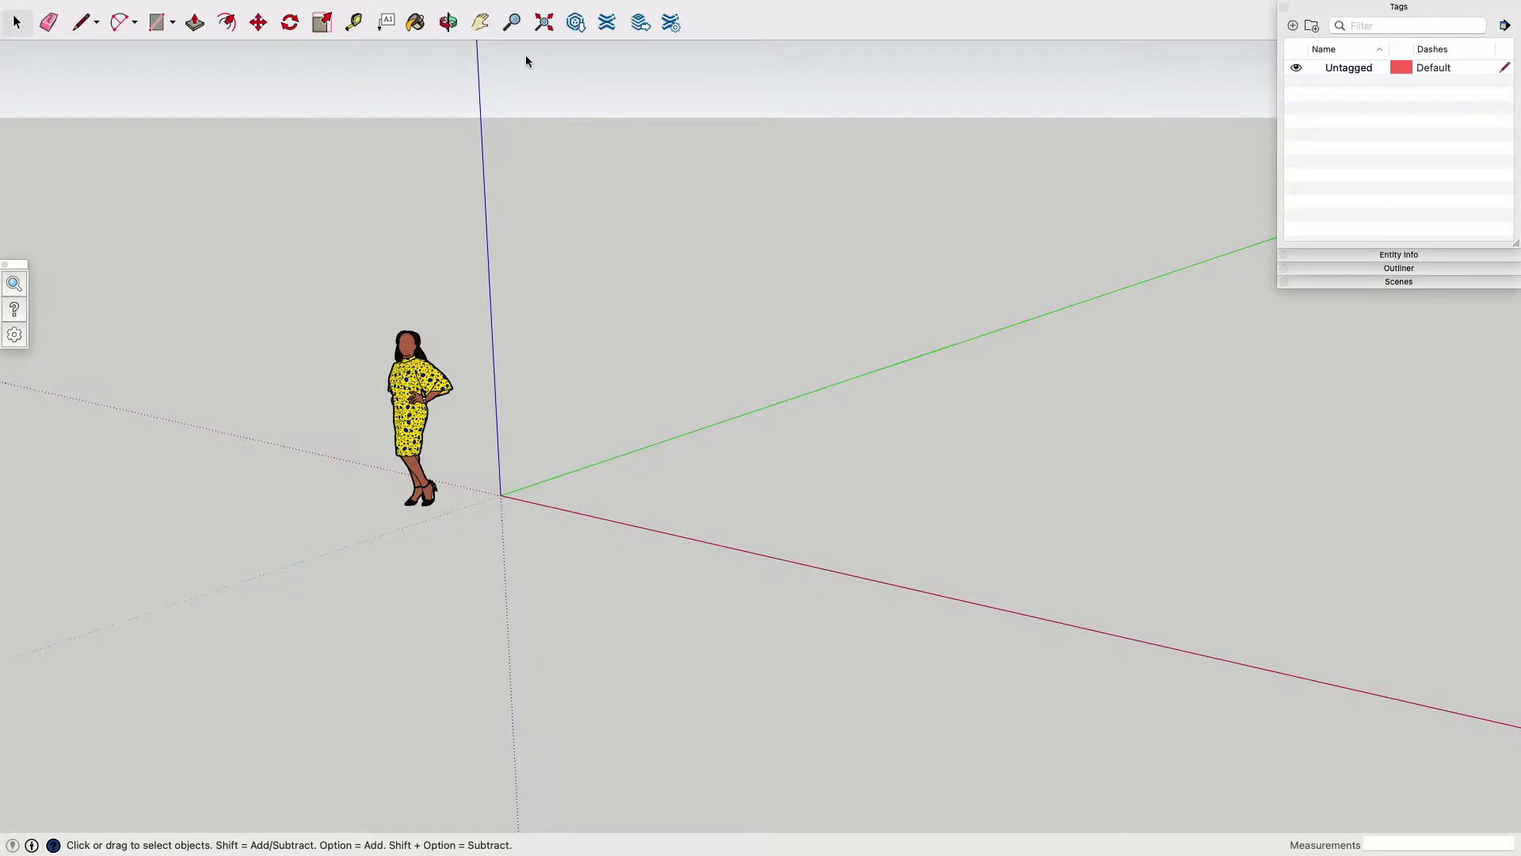
# Import the image Screen Shot 2021-03-28 at 5.06.36 PM and place it flat on the ground, starting at the origin.
pyautogui.moveTo(400, 4)
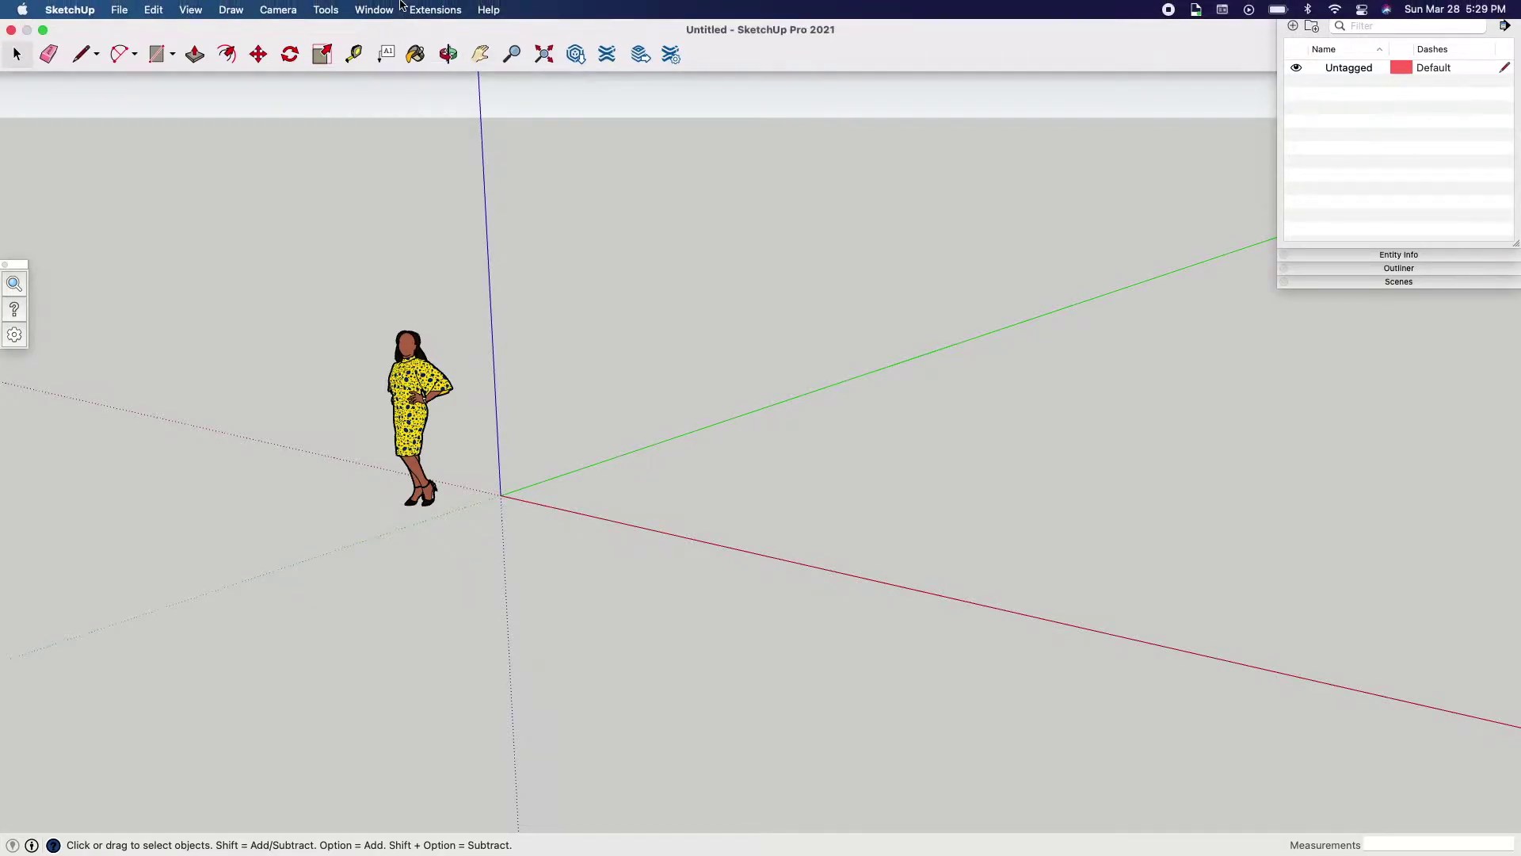
pyautogui.click(120, 10)
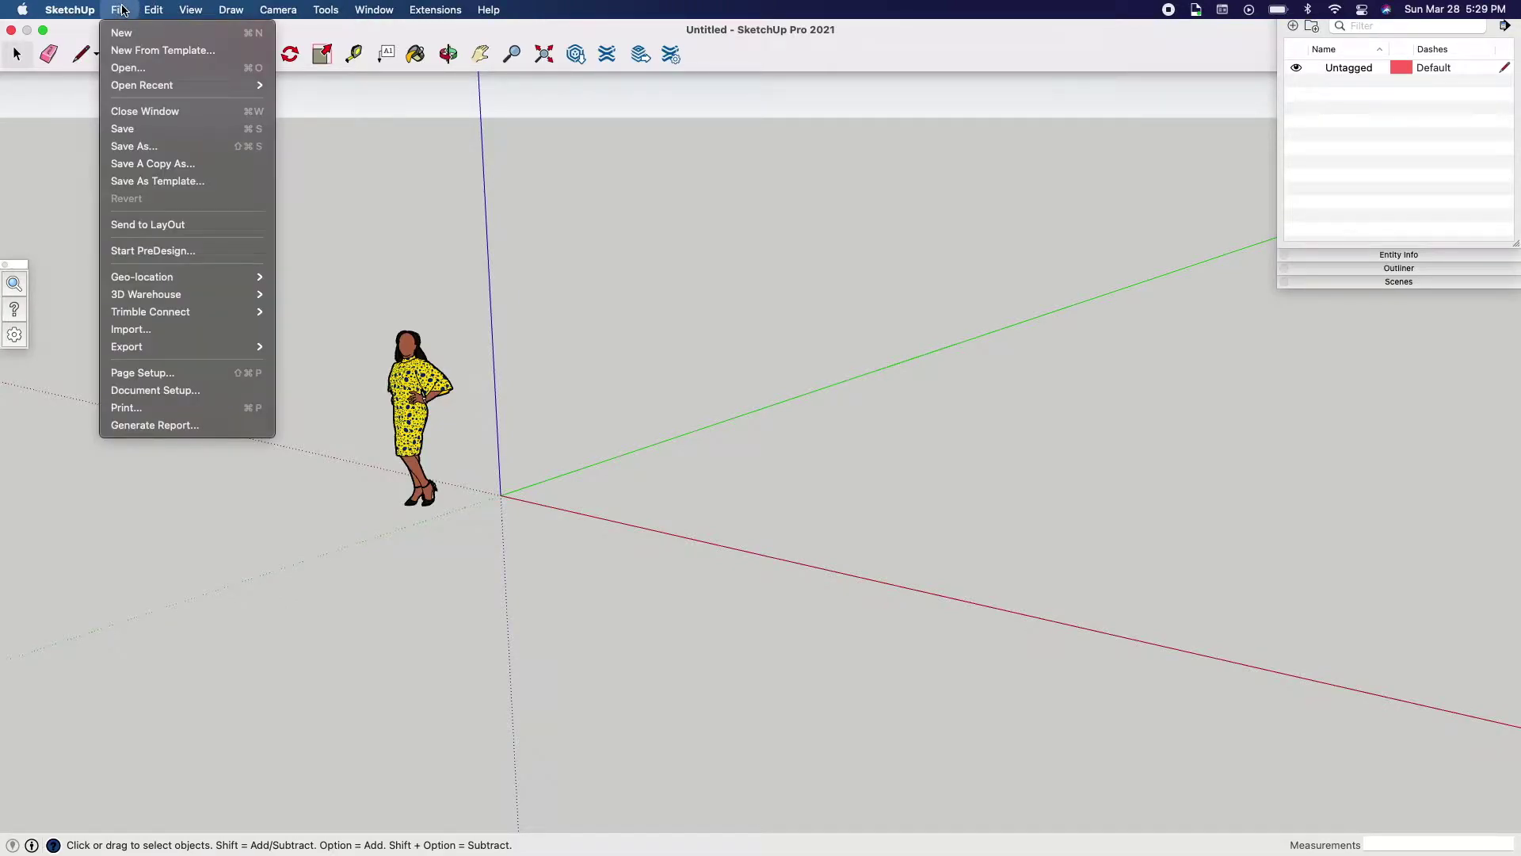
pyautogui.click(146, 330)
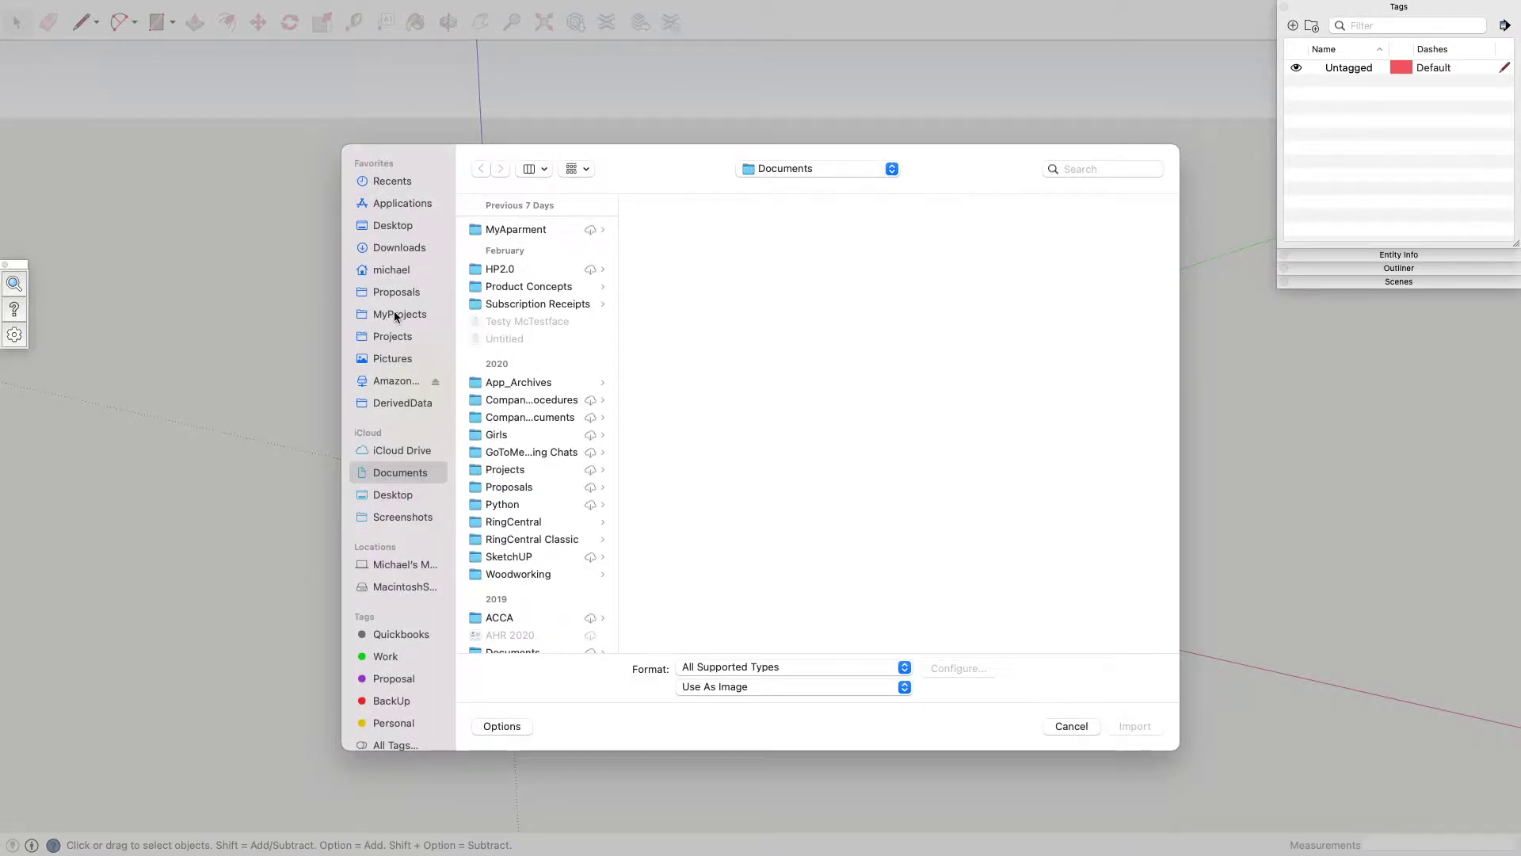
pyautogui.scroll(-2, 392, 358)
pyautogui.click(397, 483)
pyautogui.click(536, 229)
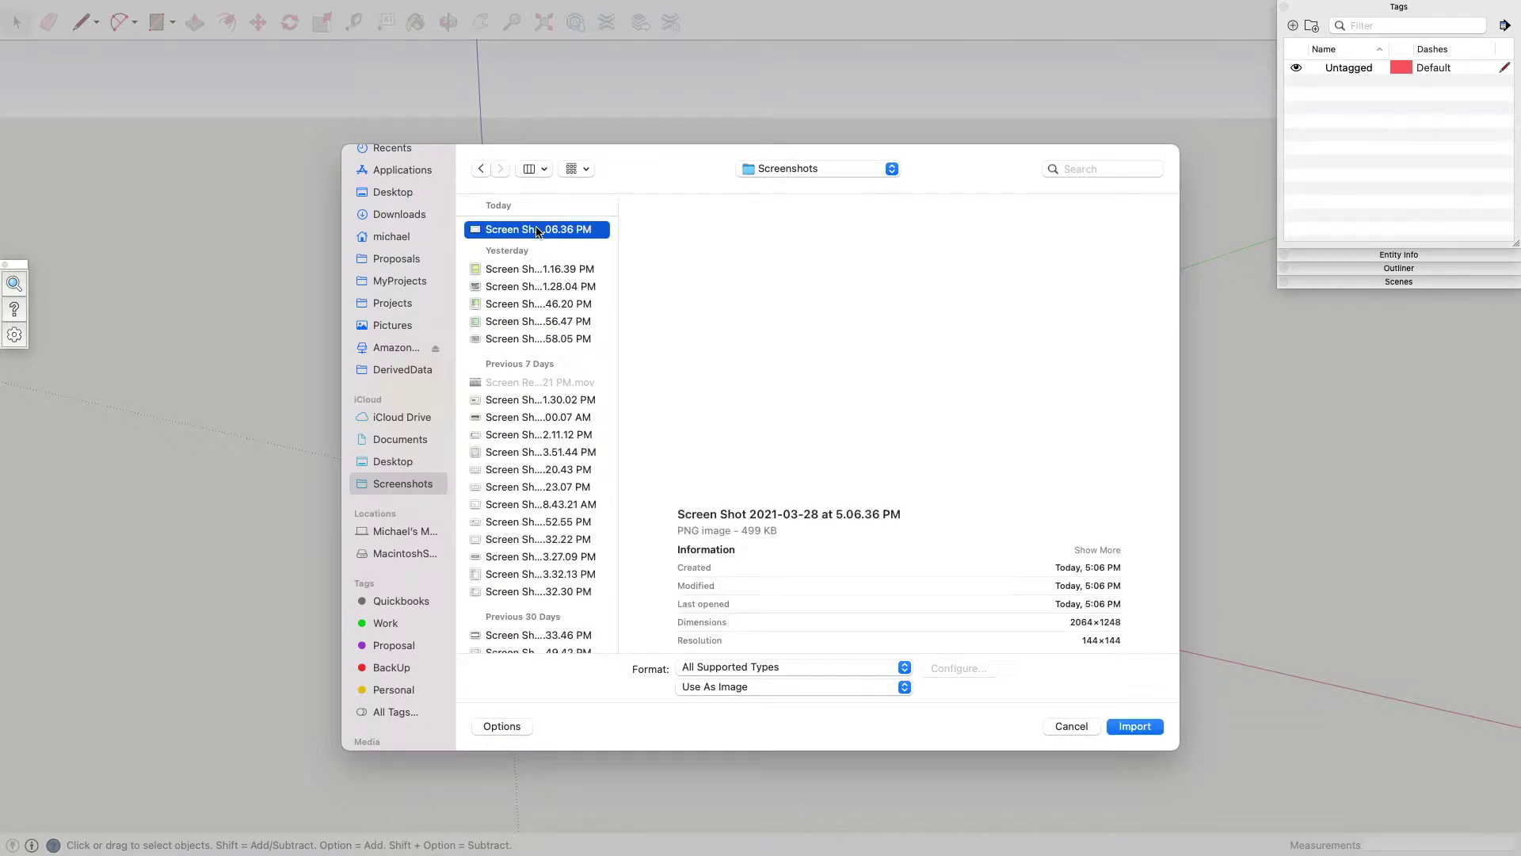
pyautogui.click(1131, 728)
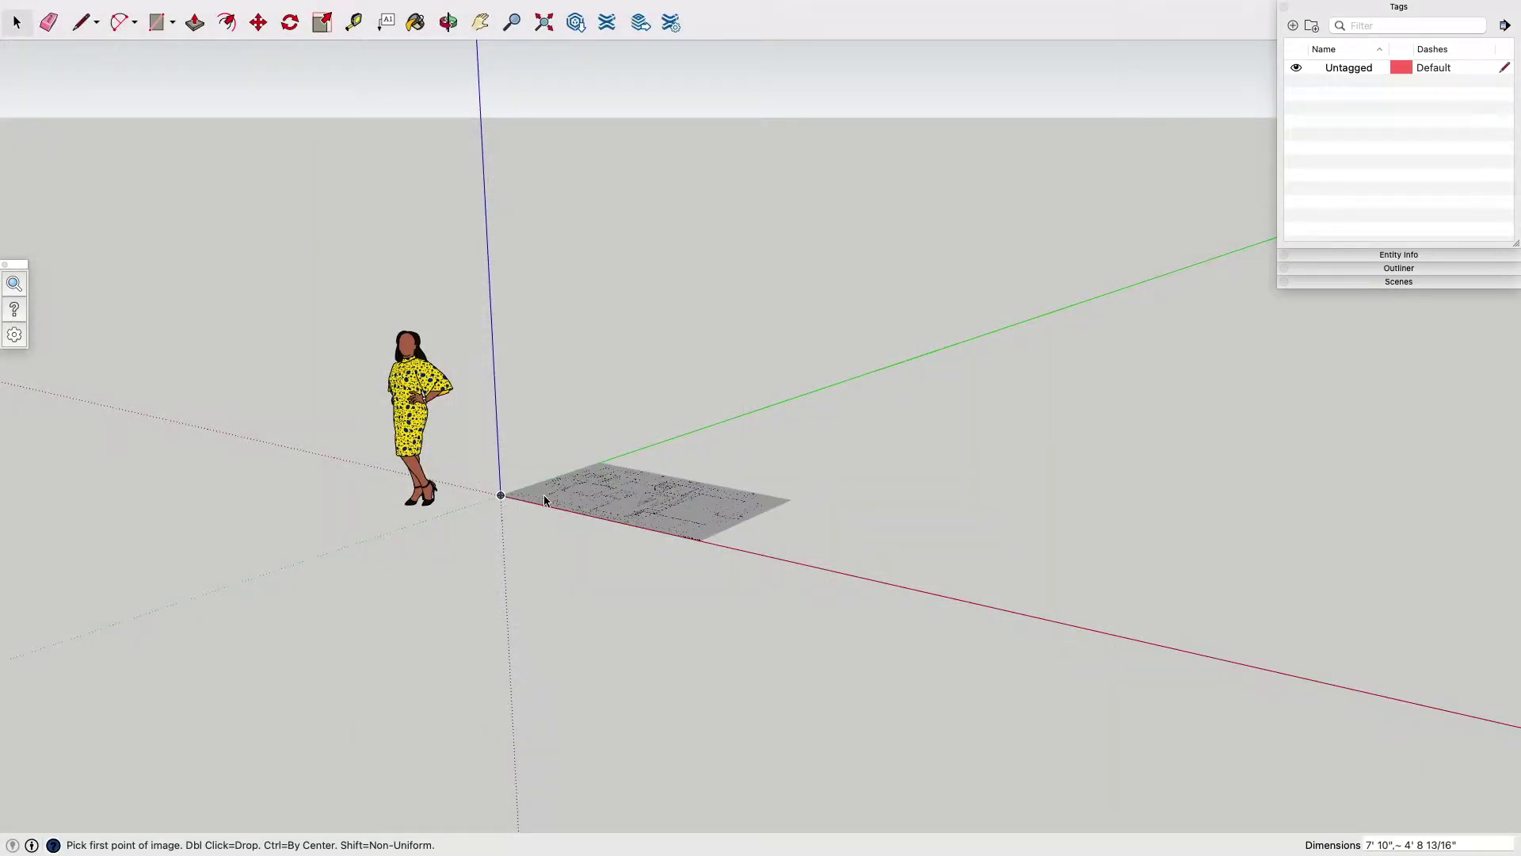
pyautogui.click(508, 497)
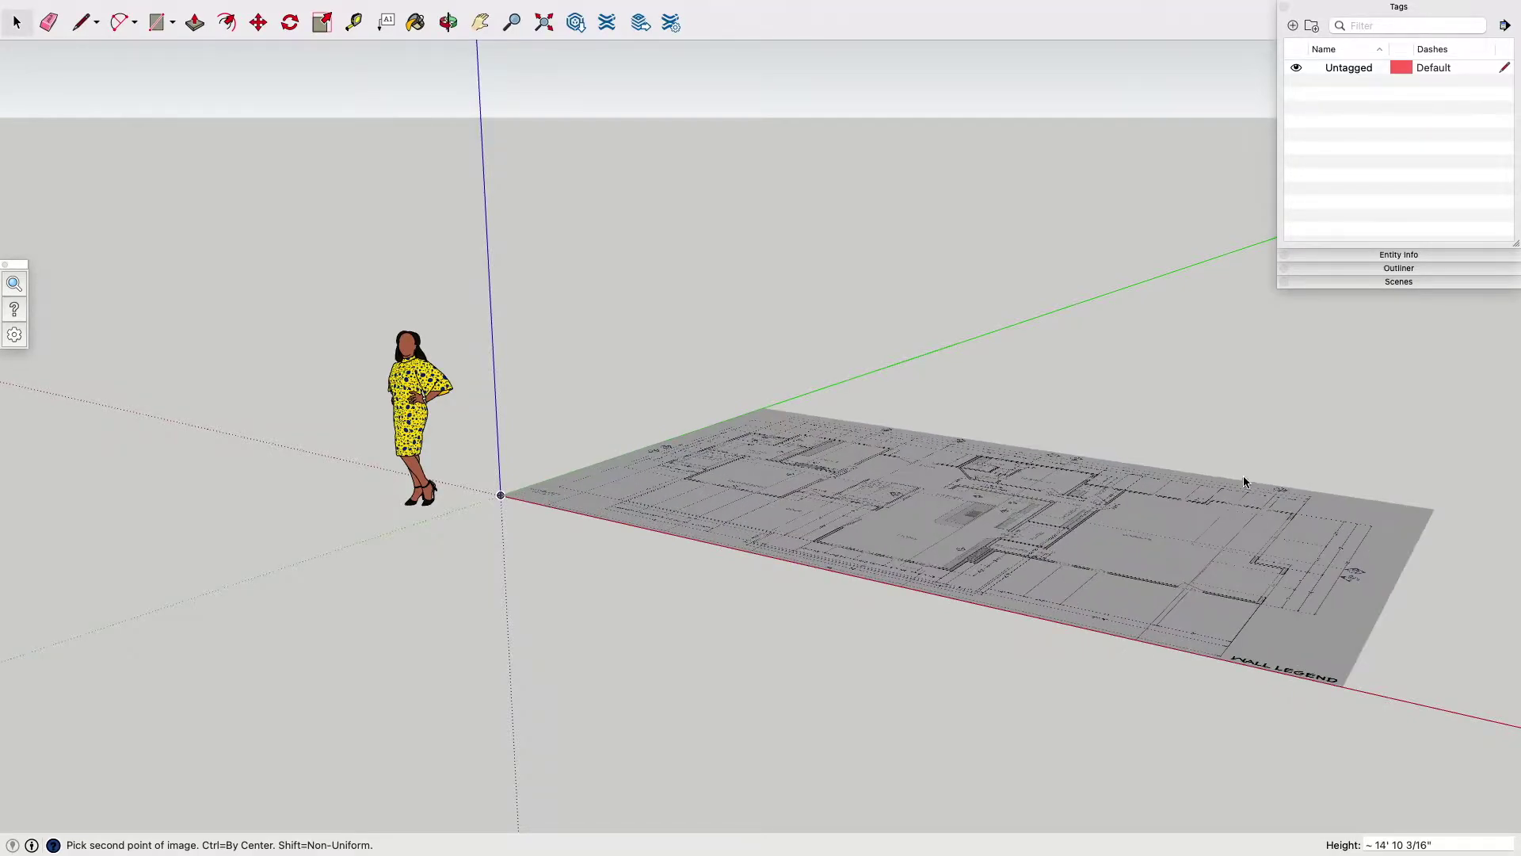
pyautogui.click(1278, 469)
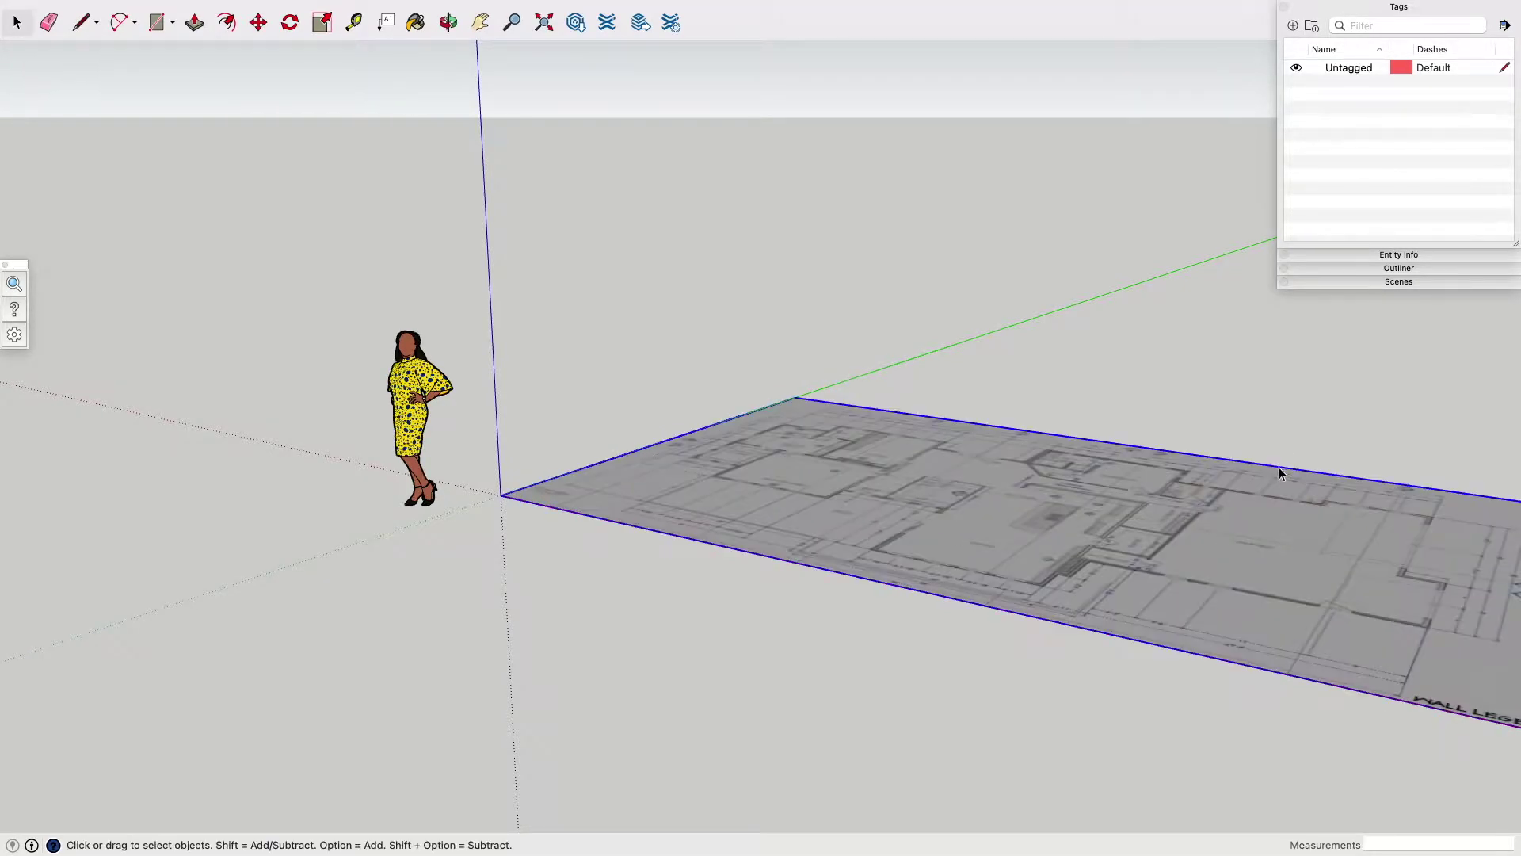
# Try drawing a 94' line along the red axis from the start of the plan's overall dimension, and undo it.
pyautogui.scroll(-2, 1281, 469)
pyautogui.press('o')
pyautogui.moveTo(1178, 407); pyautogui.dragTo(1064, 497)
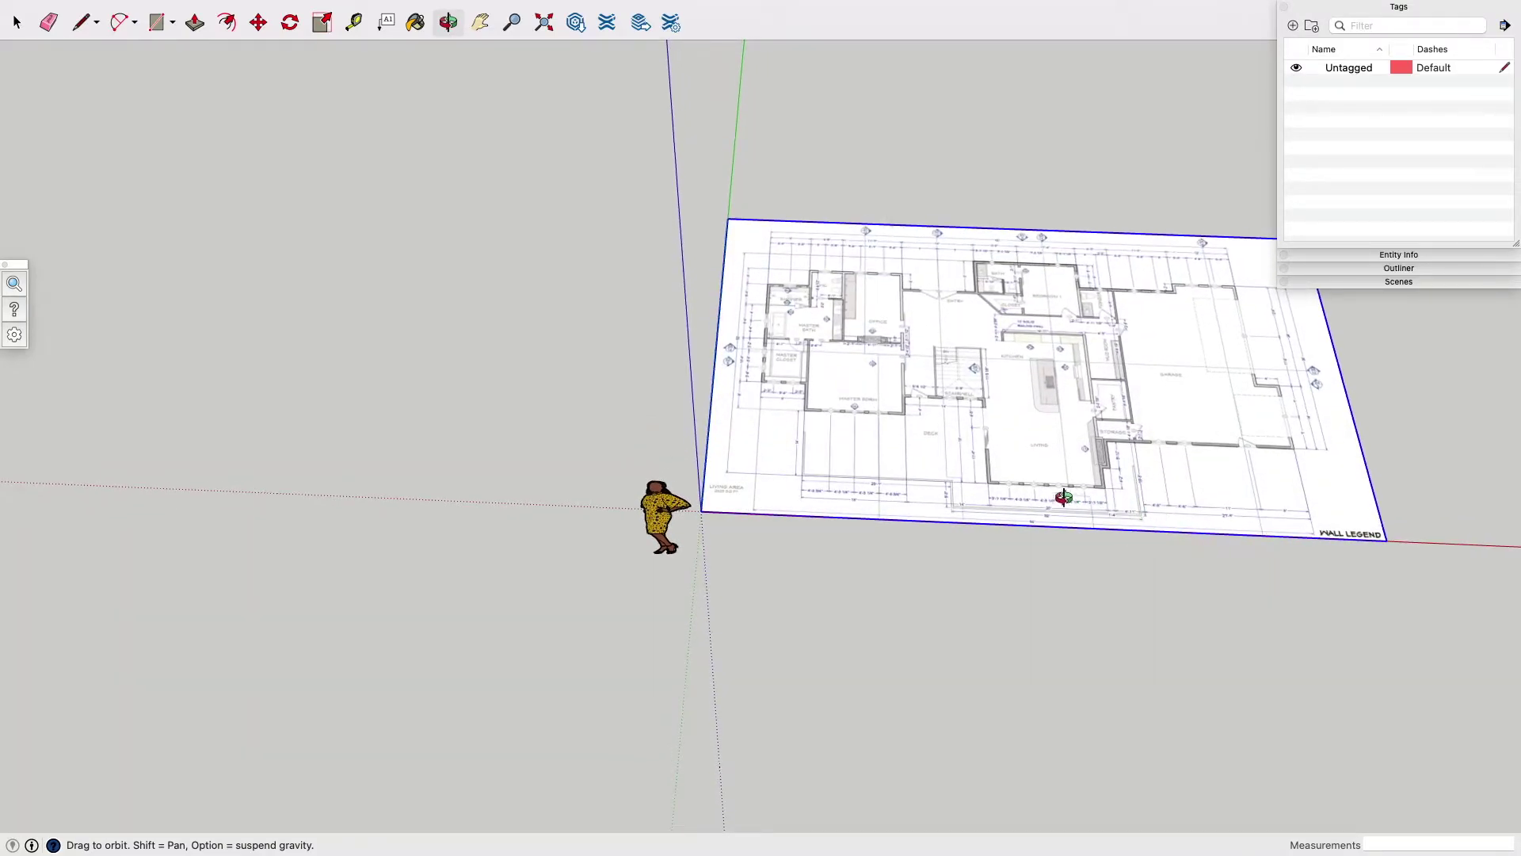
pyautogui.scroll(5, 1063, 496)
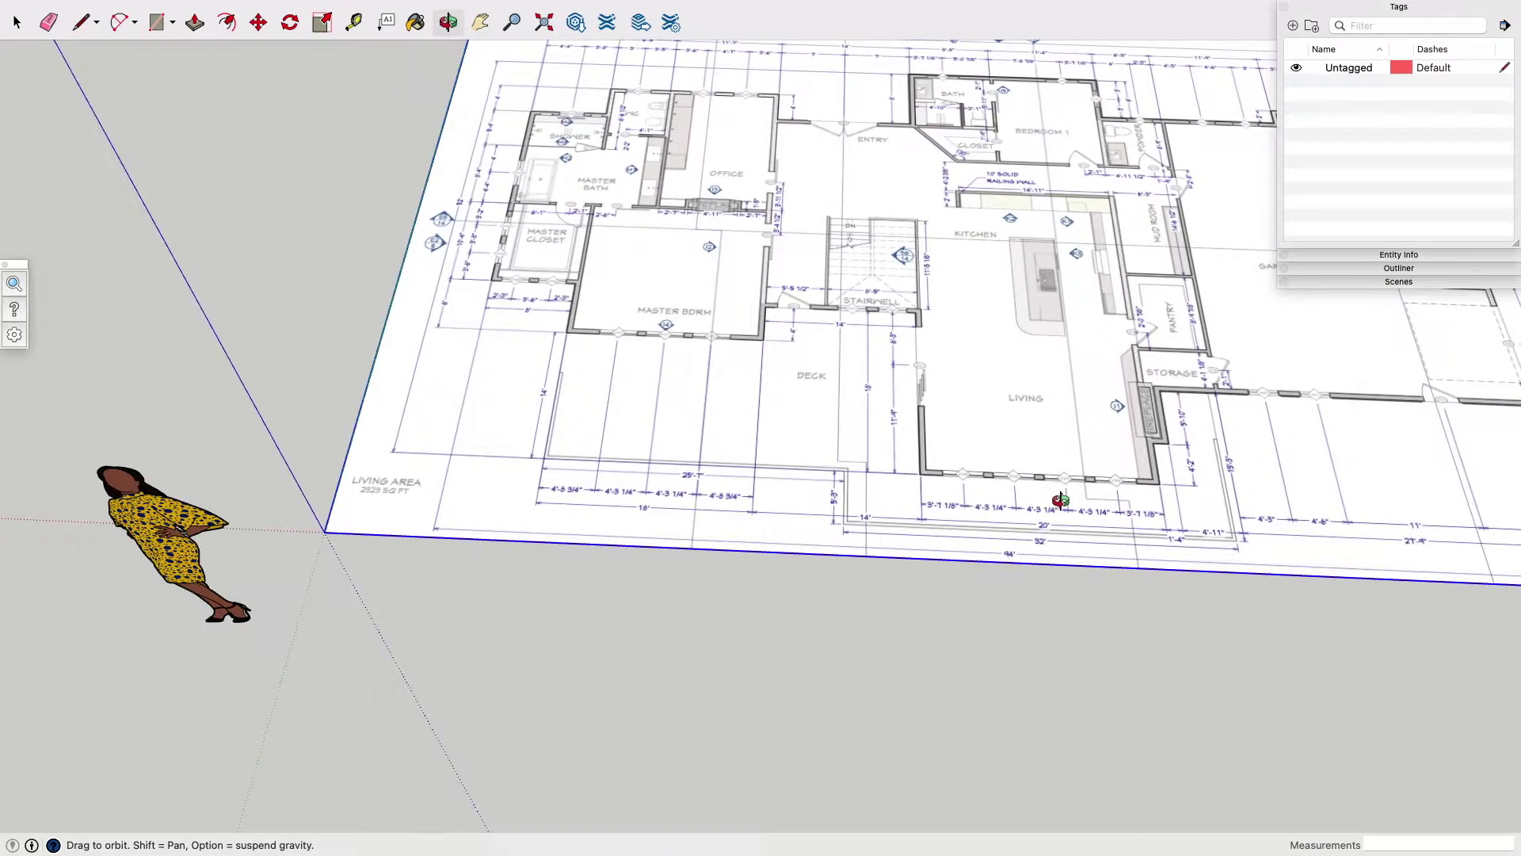
pyautogui.keyDown('shift'); pyautogui.moveTo(1060, 500); pyautogui.dragTo(891, 440); pyautogui.keyUp('shift')
pyautogui.moveTo(734, 468); pyautogui.dragTo(757, 469)
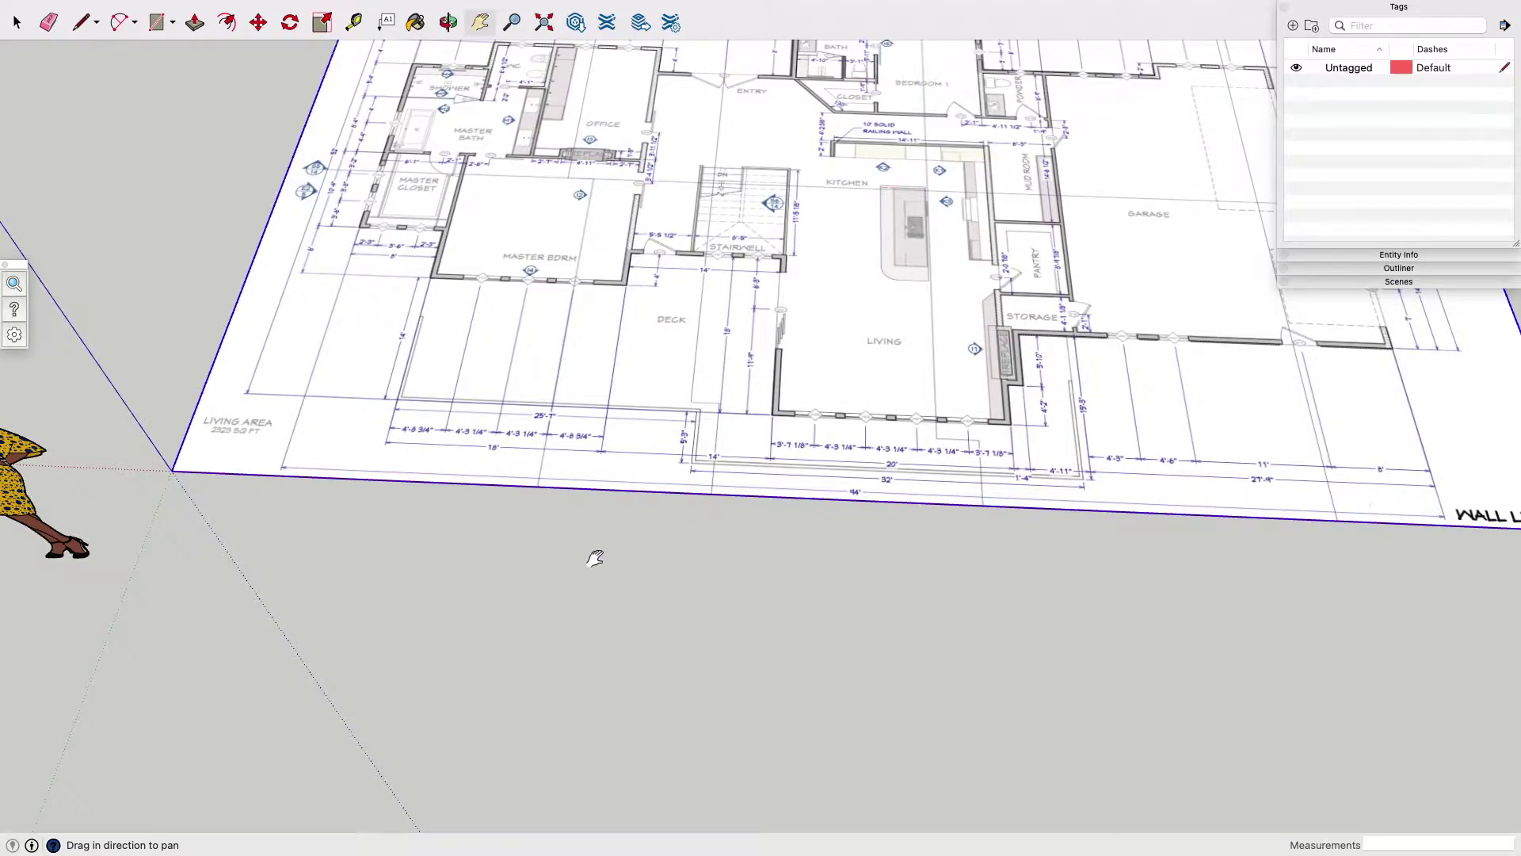
pyautogui.press('l')
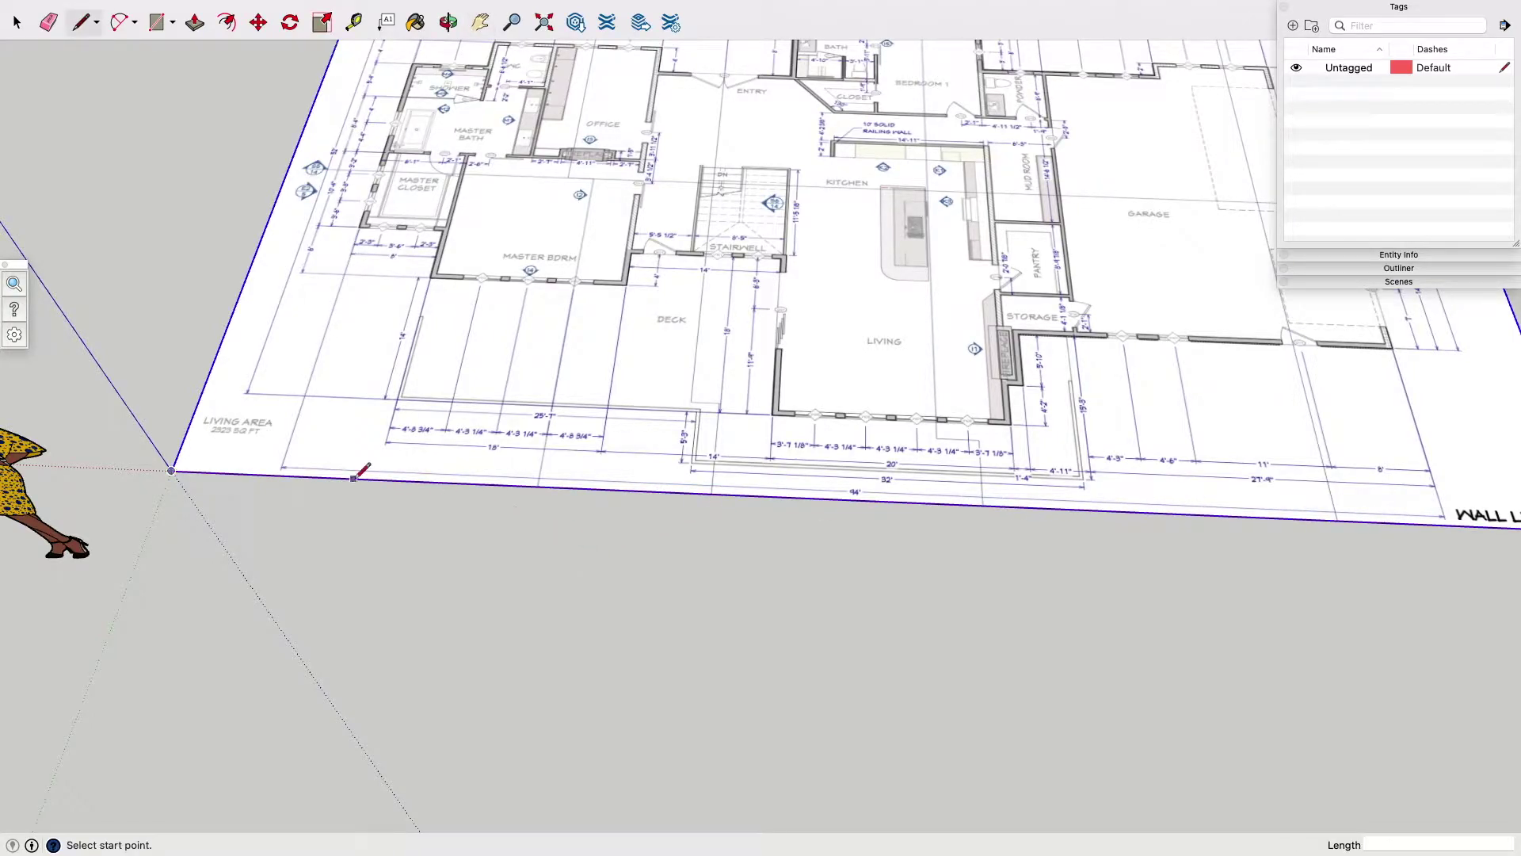
pyautogui.scroll(3, 289, 457)
pyautogui.scroll(2, 287, 458)
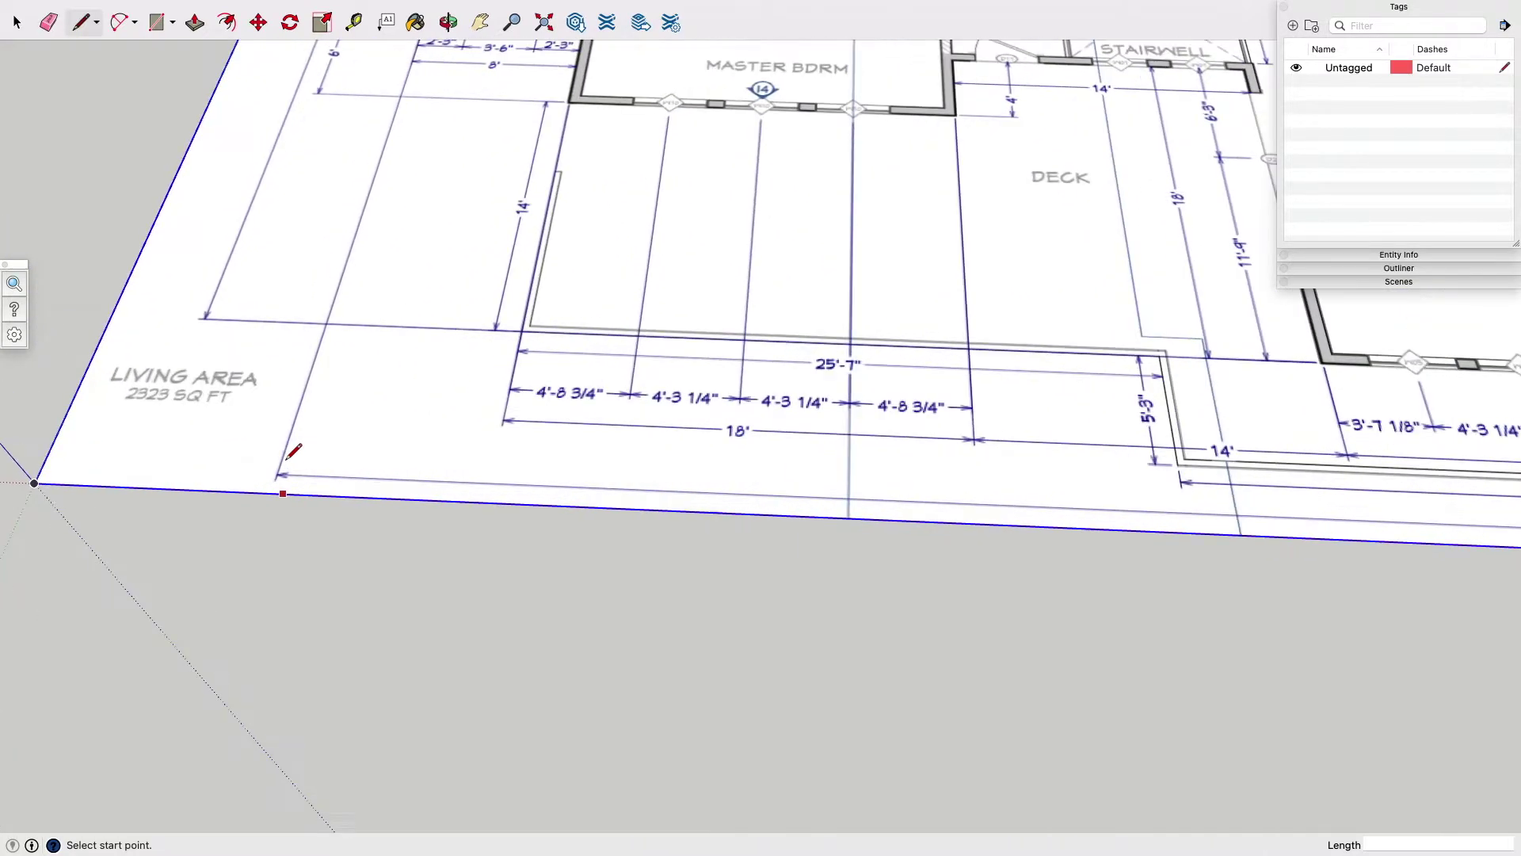
pyautogui.click(279, 474)
pyautogui.scroll(-1, 343, 475)
pyautogui.scroll(-5, 343, 475)
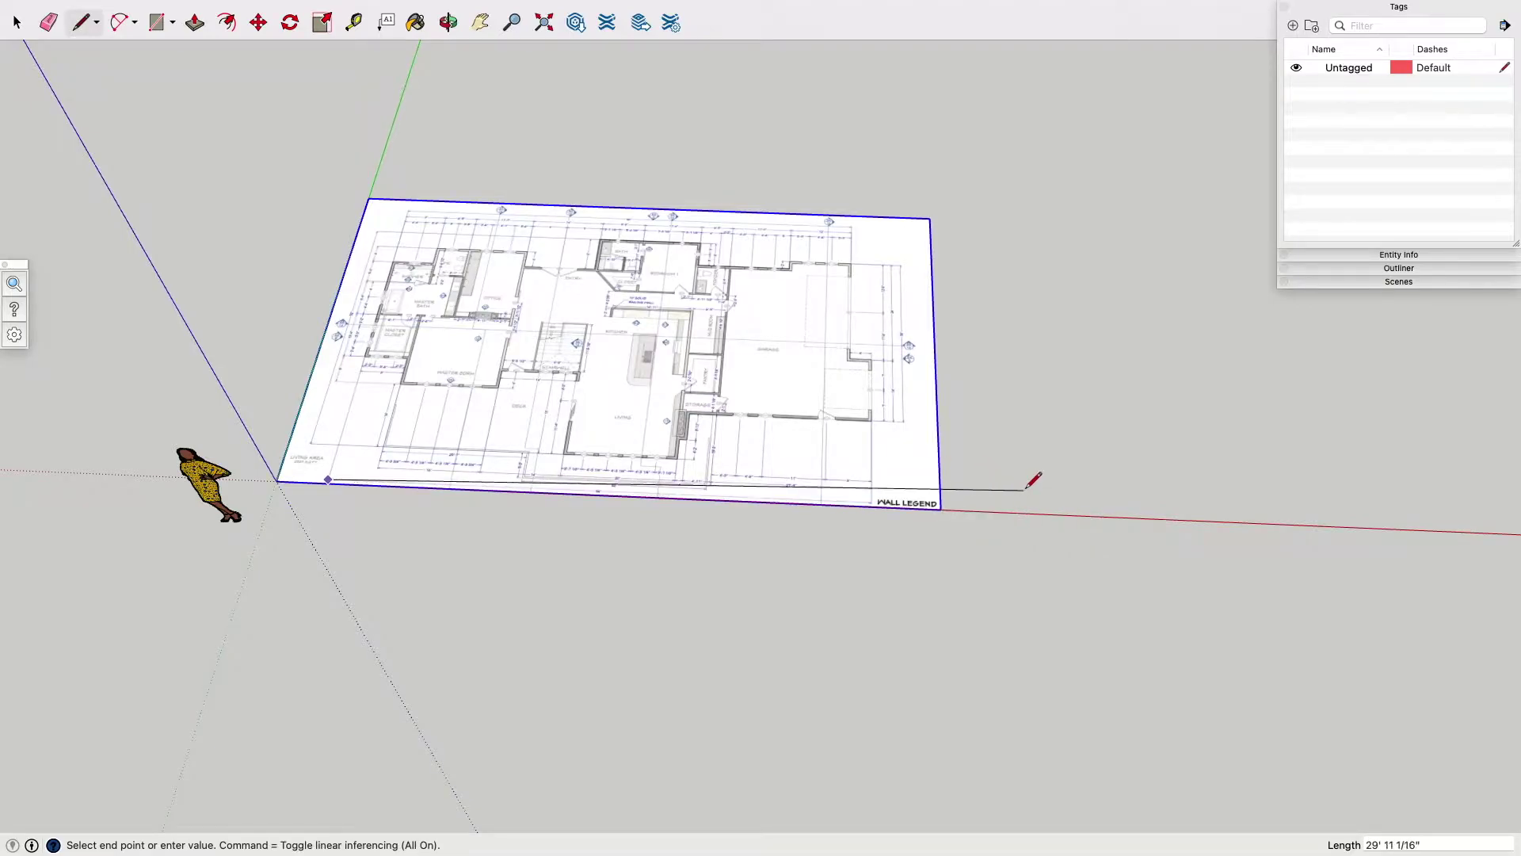
pyautogui.write("94'")
pyautogui.press('Return')
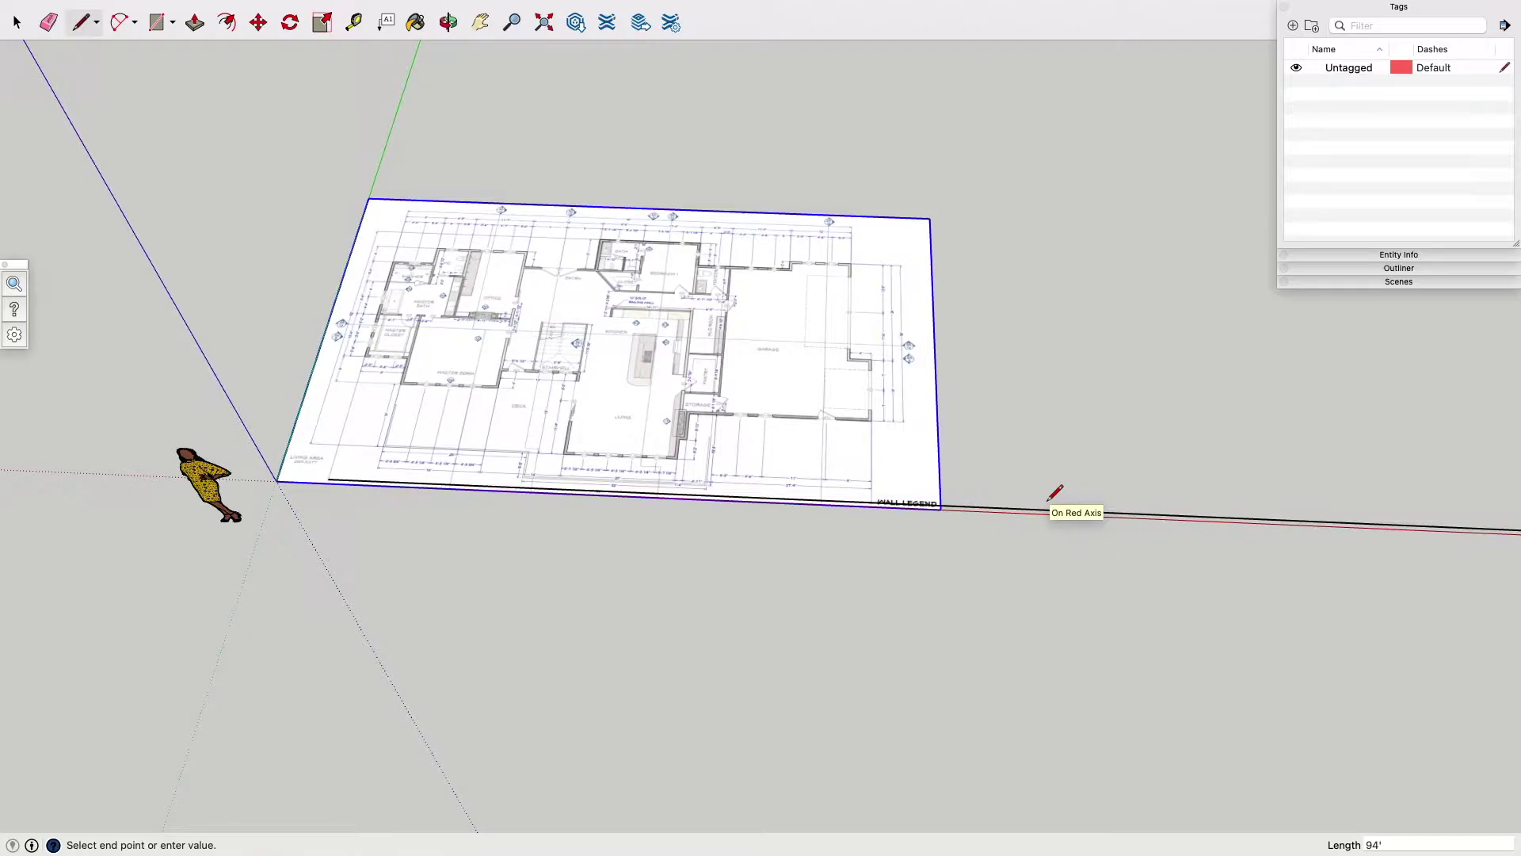
pyautogui.scroll(-8, 1055, 493)
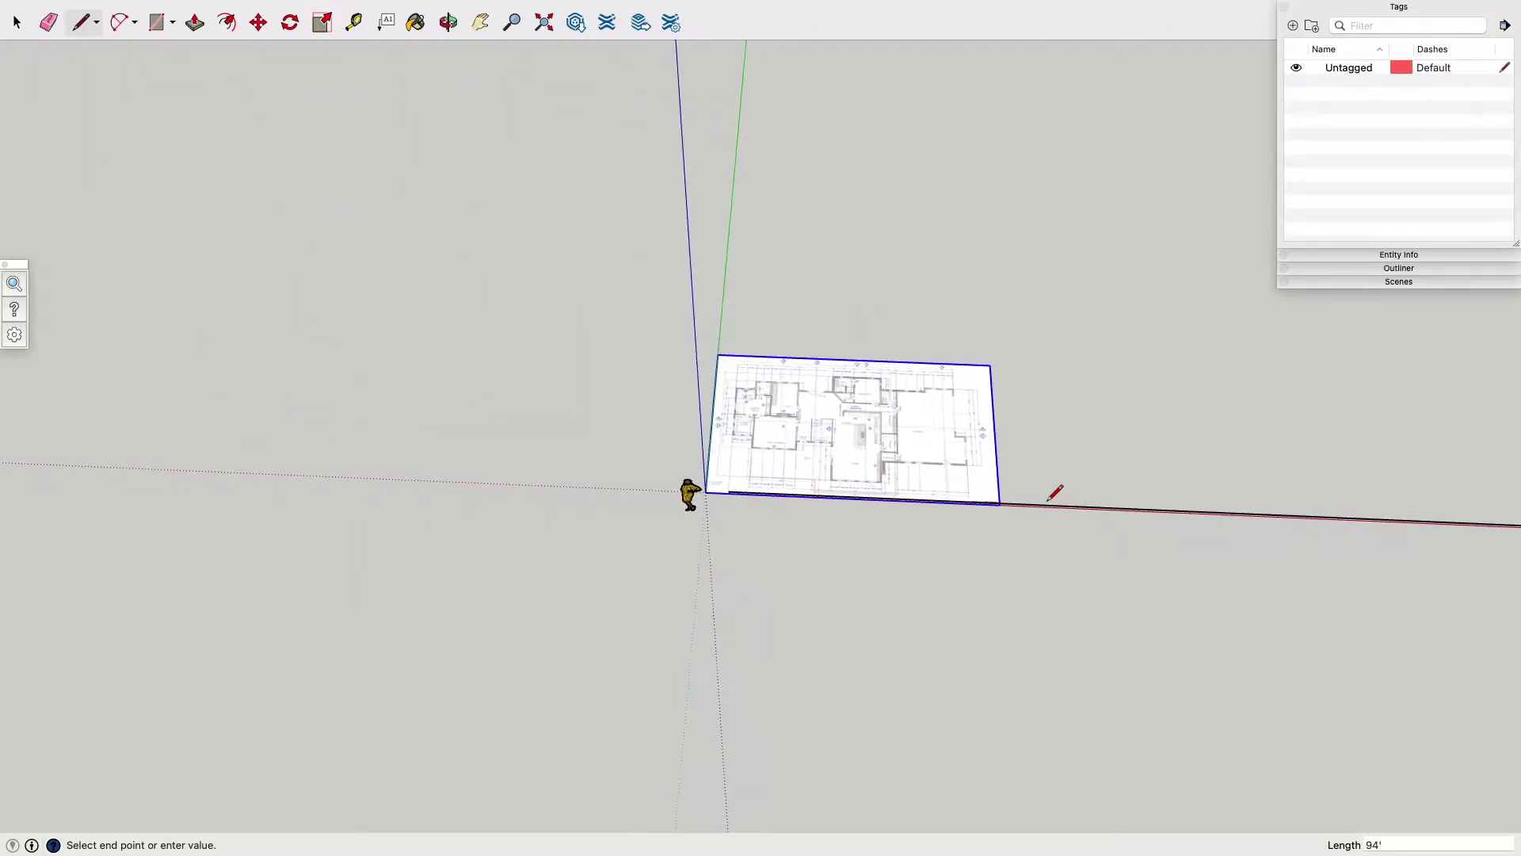
pyautogui.press('super+z')
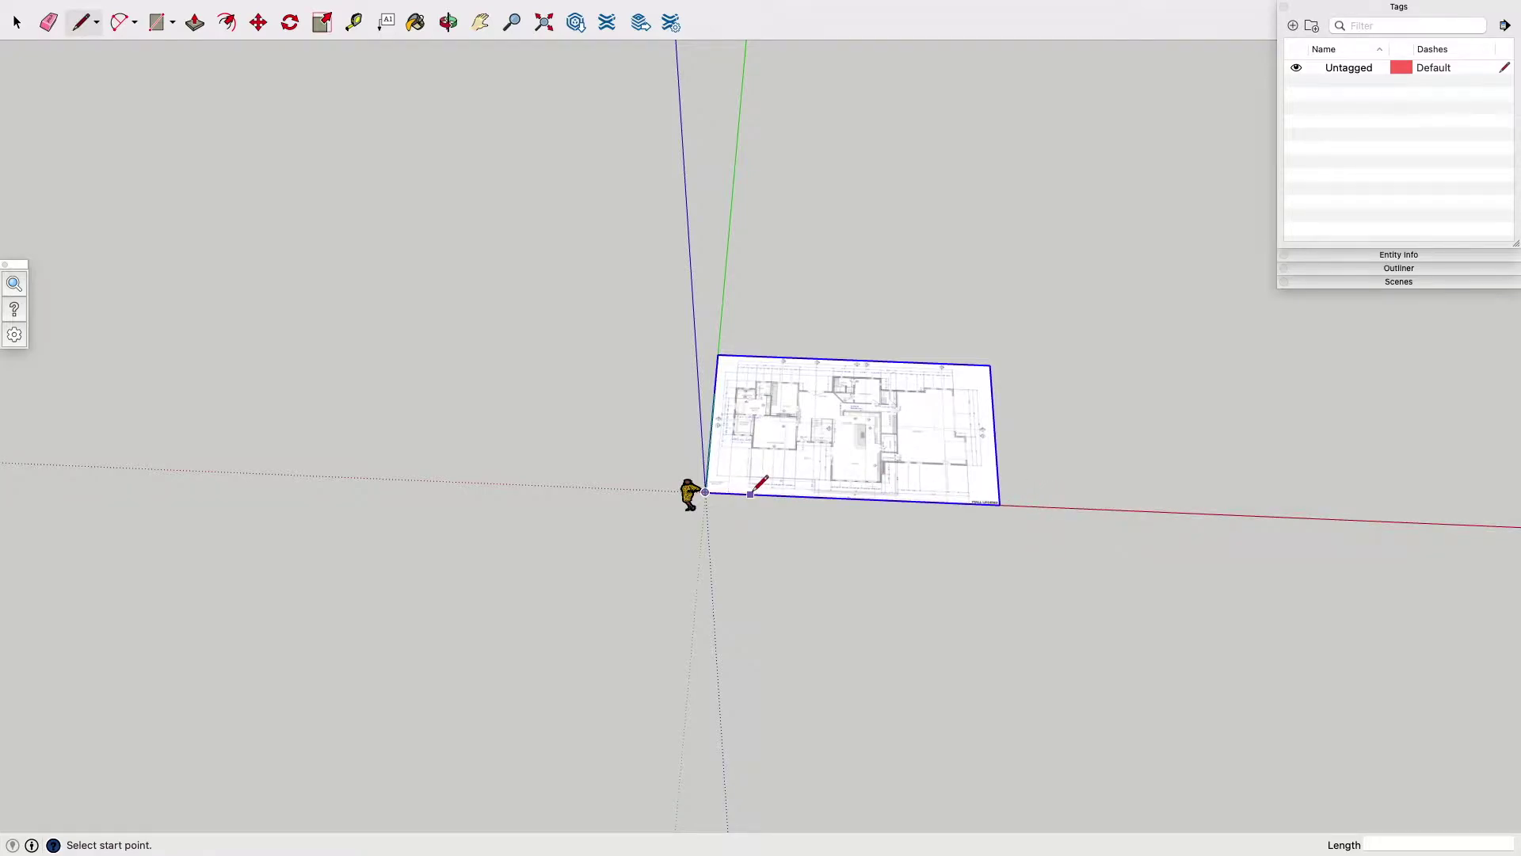
# Trace a line about 23' 5" long over the plan's overall 94' dimension, from one arrowhead to the other along the red axis.
pyautogui.scroll(6, 759, 485)
pyautogui.scroll(4, 759, 484)
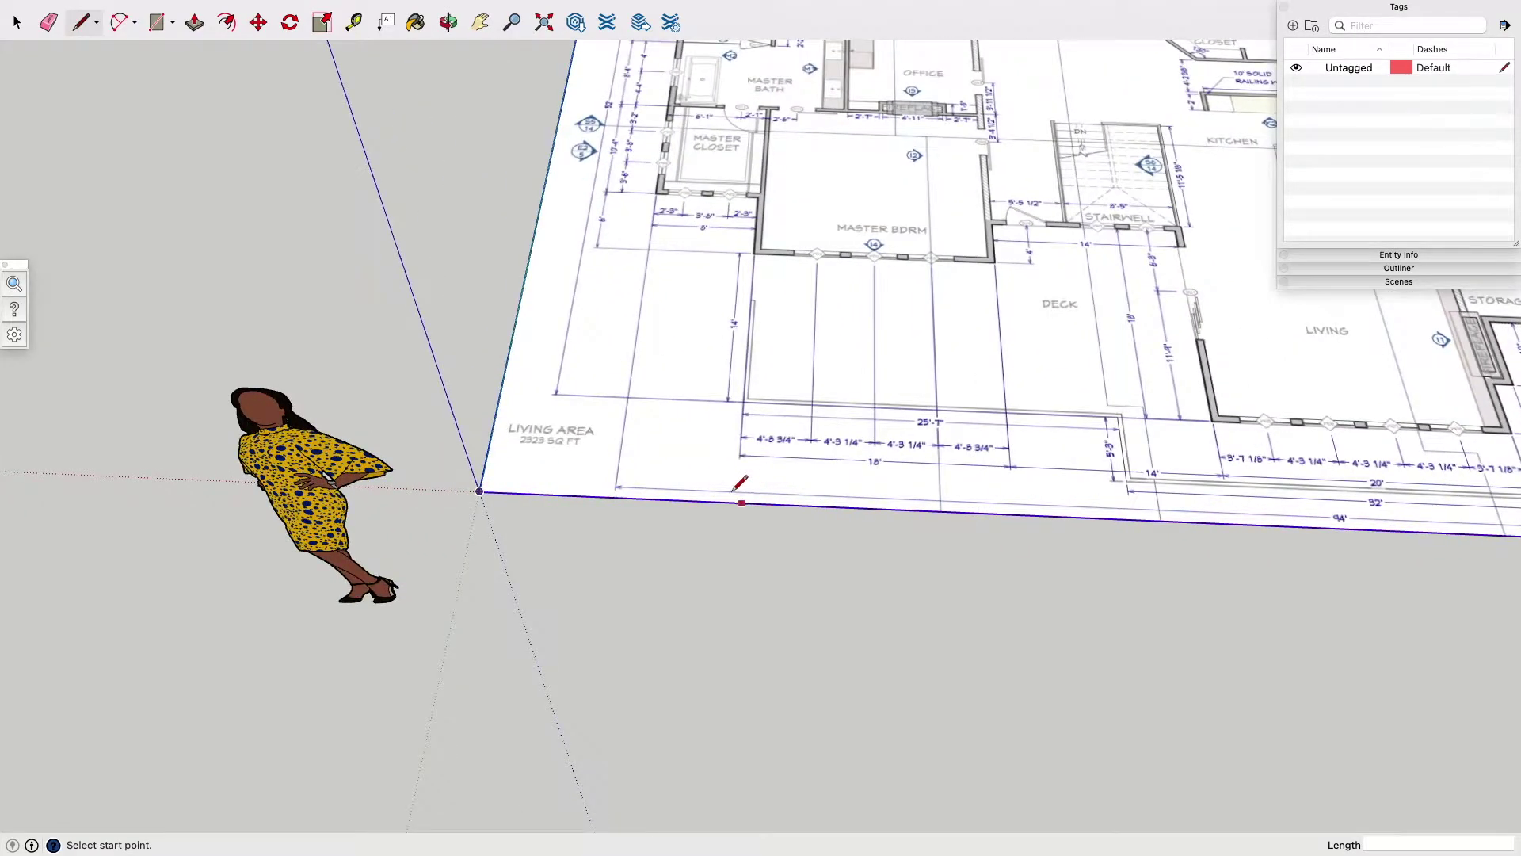
pyautogui.scroll(3, 619, 483)
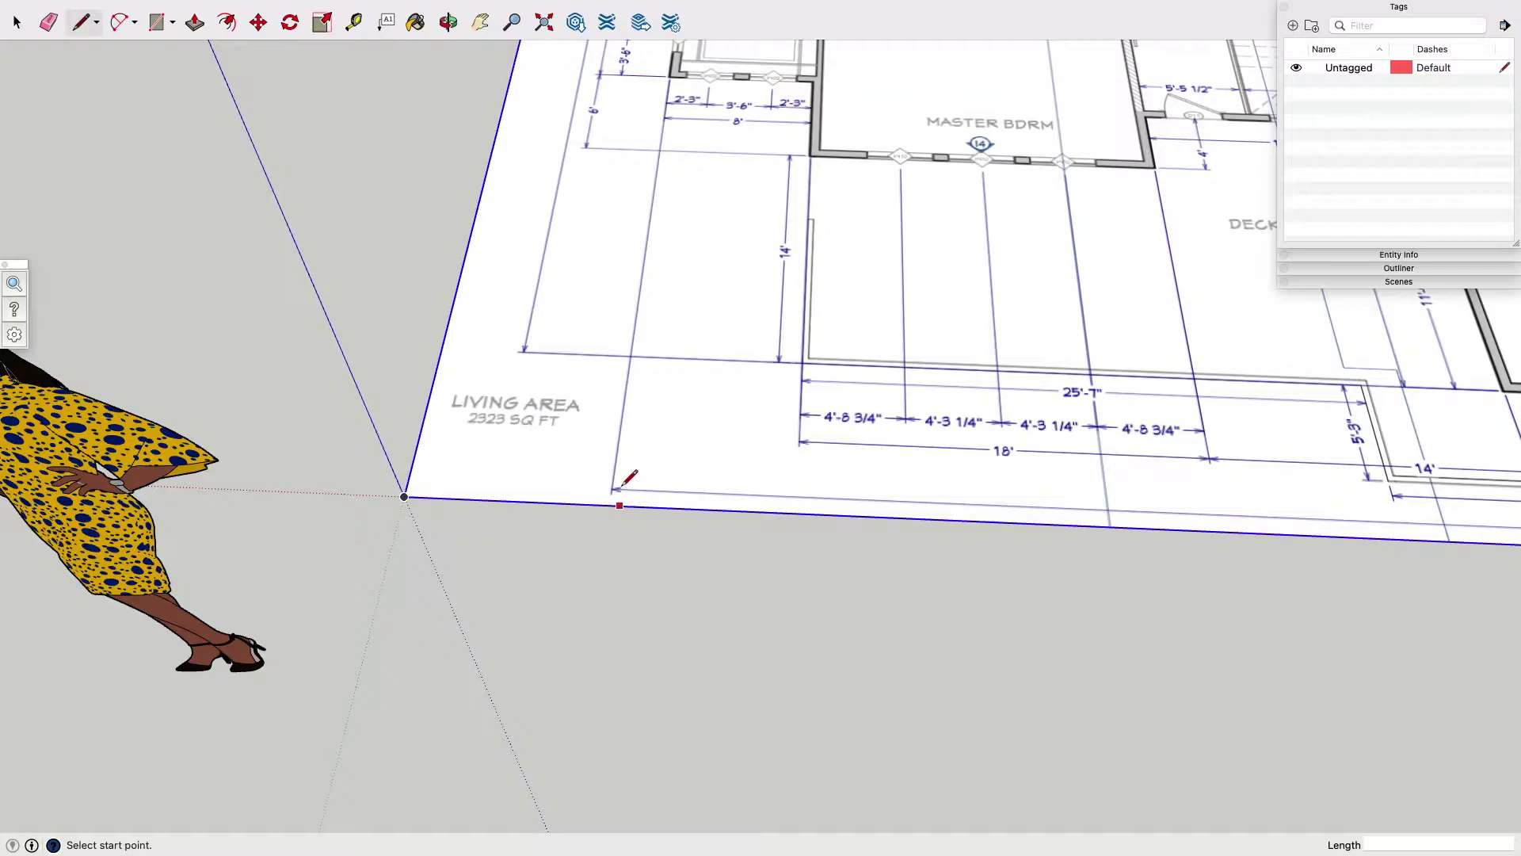
pyautogui.scroll(5, 619, 480)
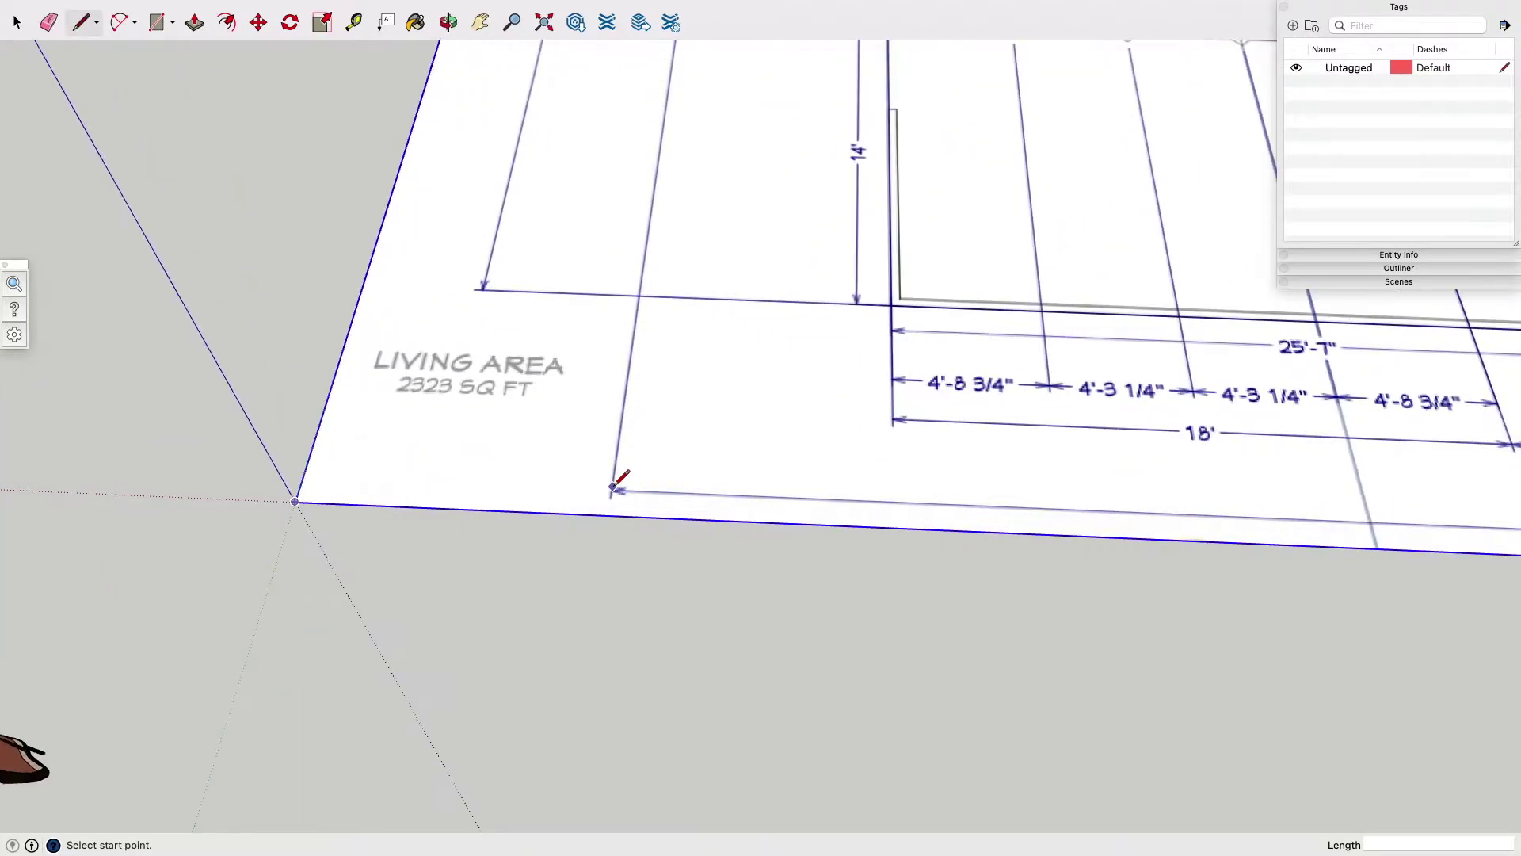
pyautogui.click(611, 492)
pyautogui.scroll(4, 726, 501)
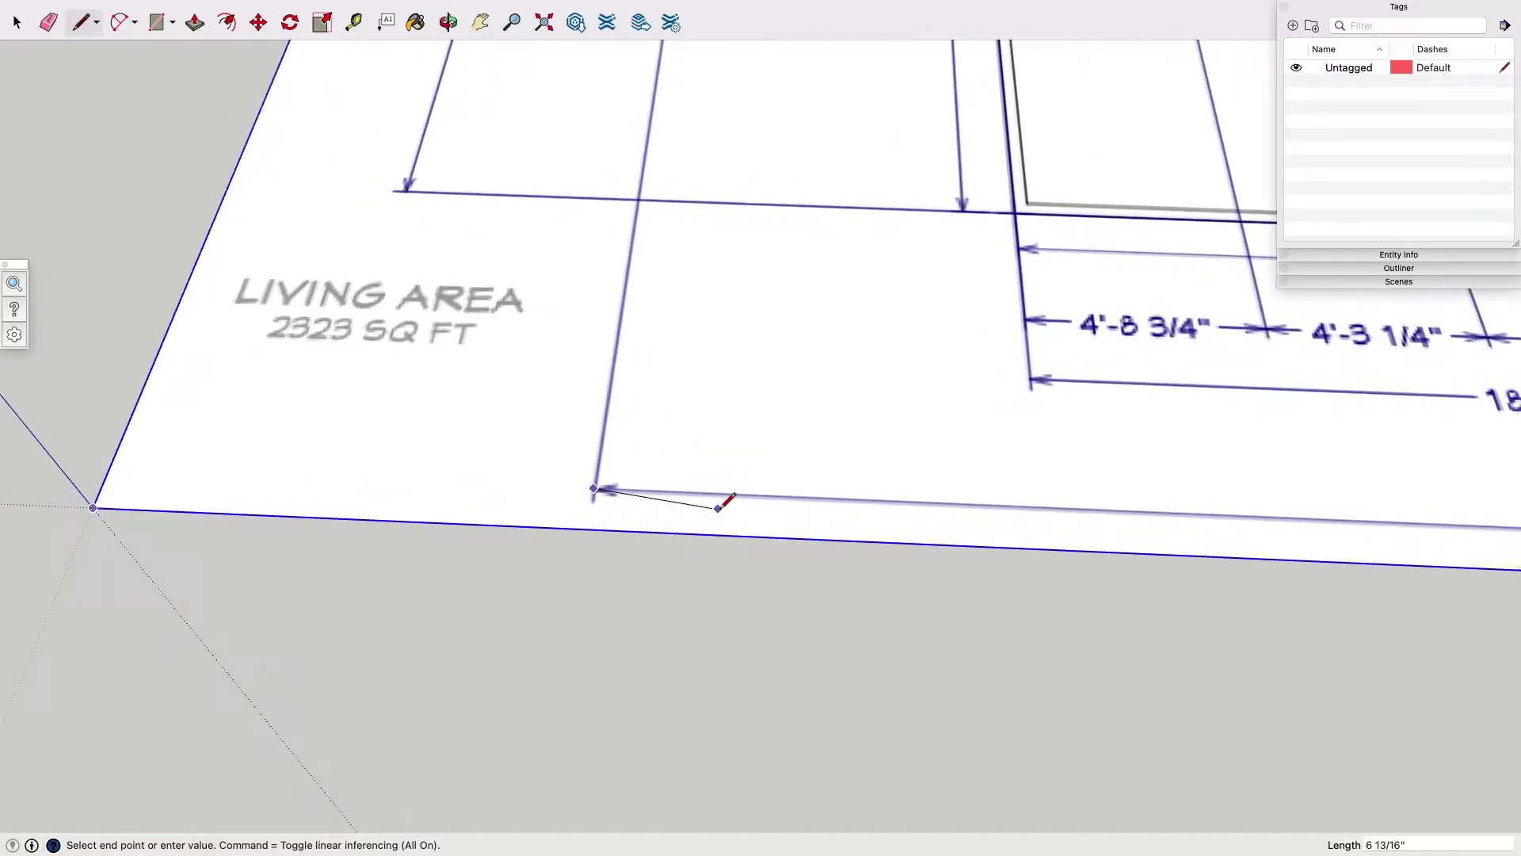
pyautogui.scroll(-8, 725, 501)
pyautogui.scroll(-3, 726, 501)
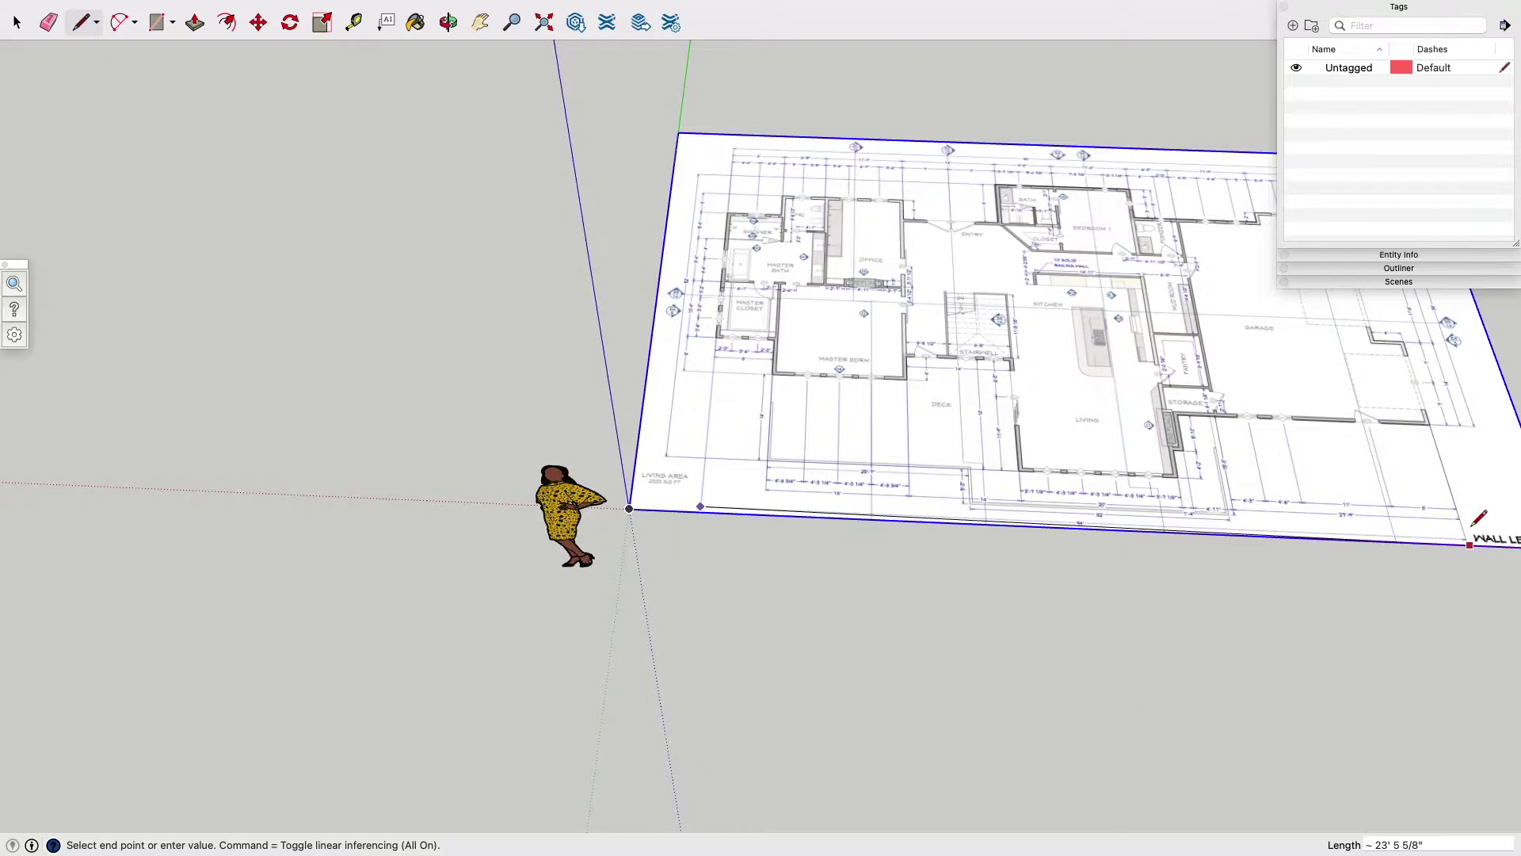
pyautogui.scroll(8, 1473, 523)
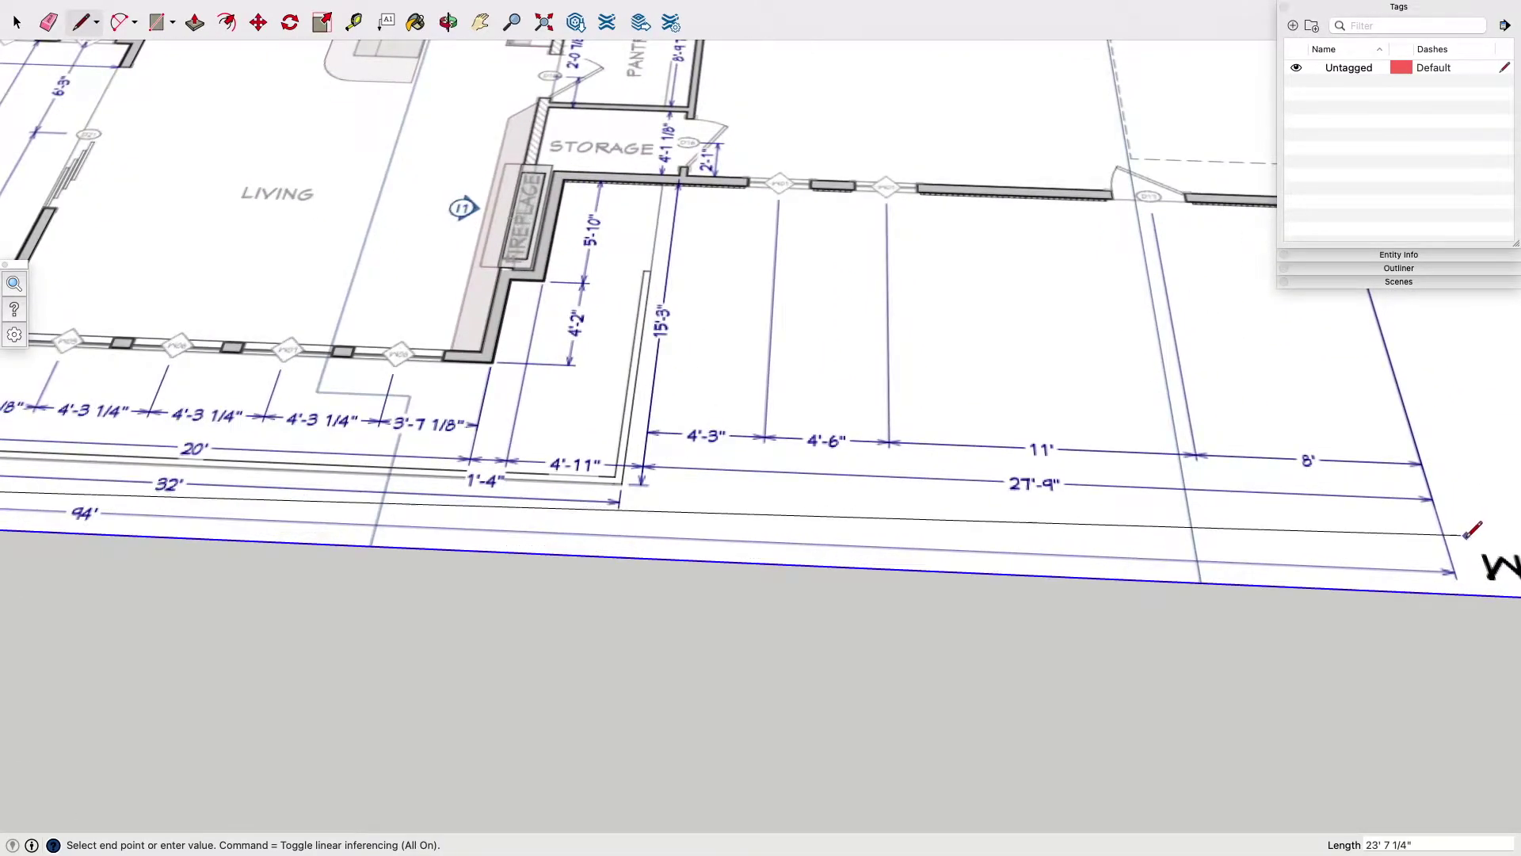
pyautogui.scroll(5, 1454, 569)
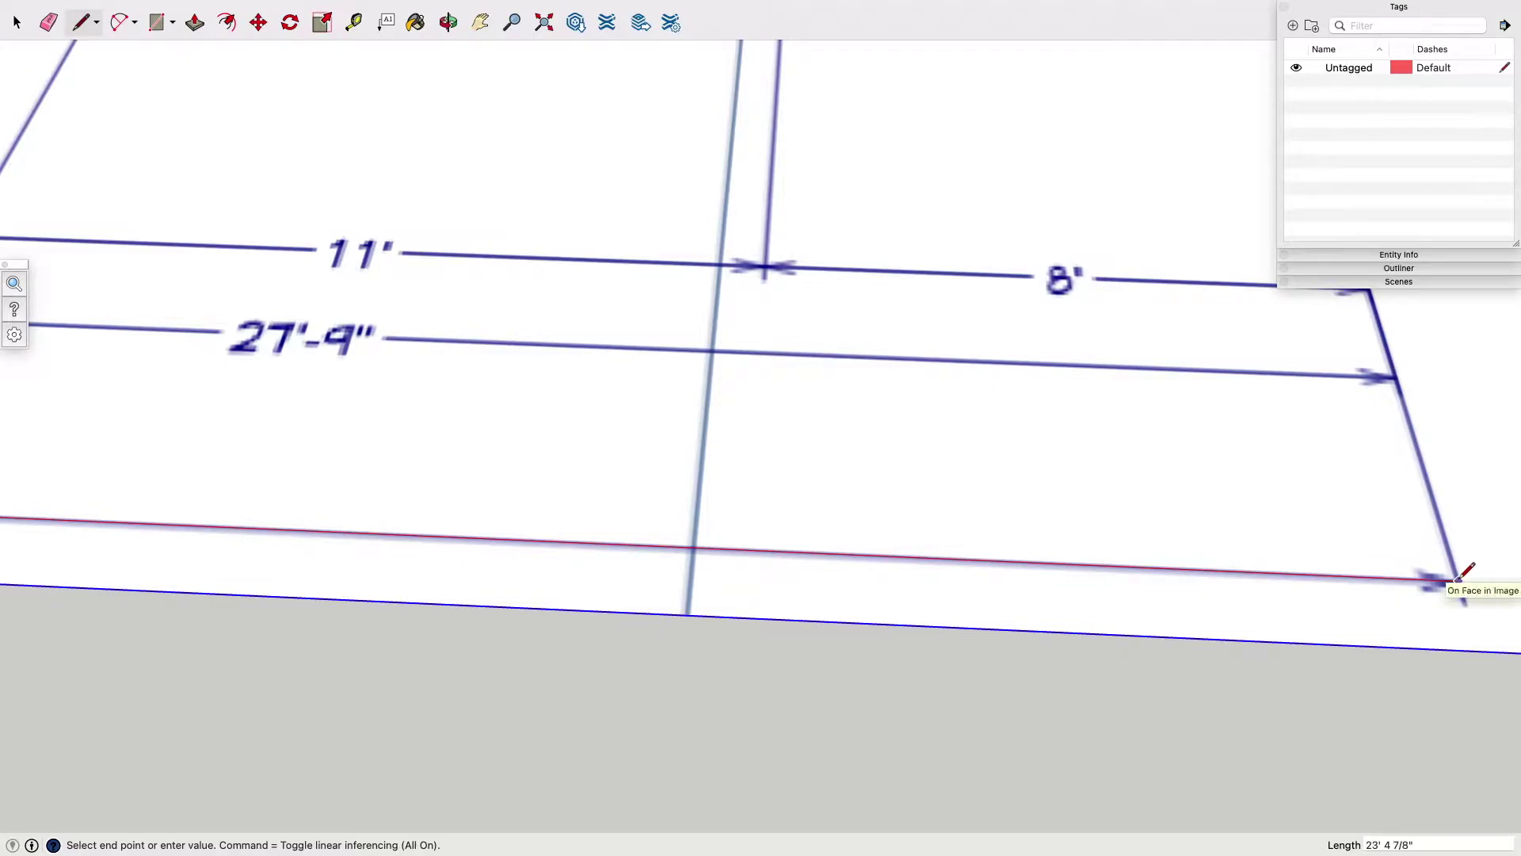
pyautogui.click(1458, 577)
pyautogui.scroll(-5, 1458, 578)
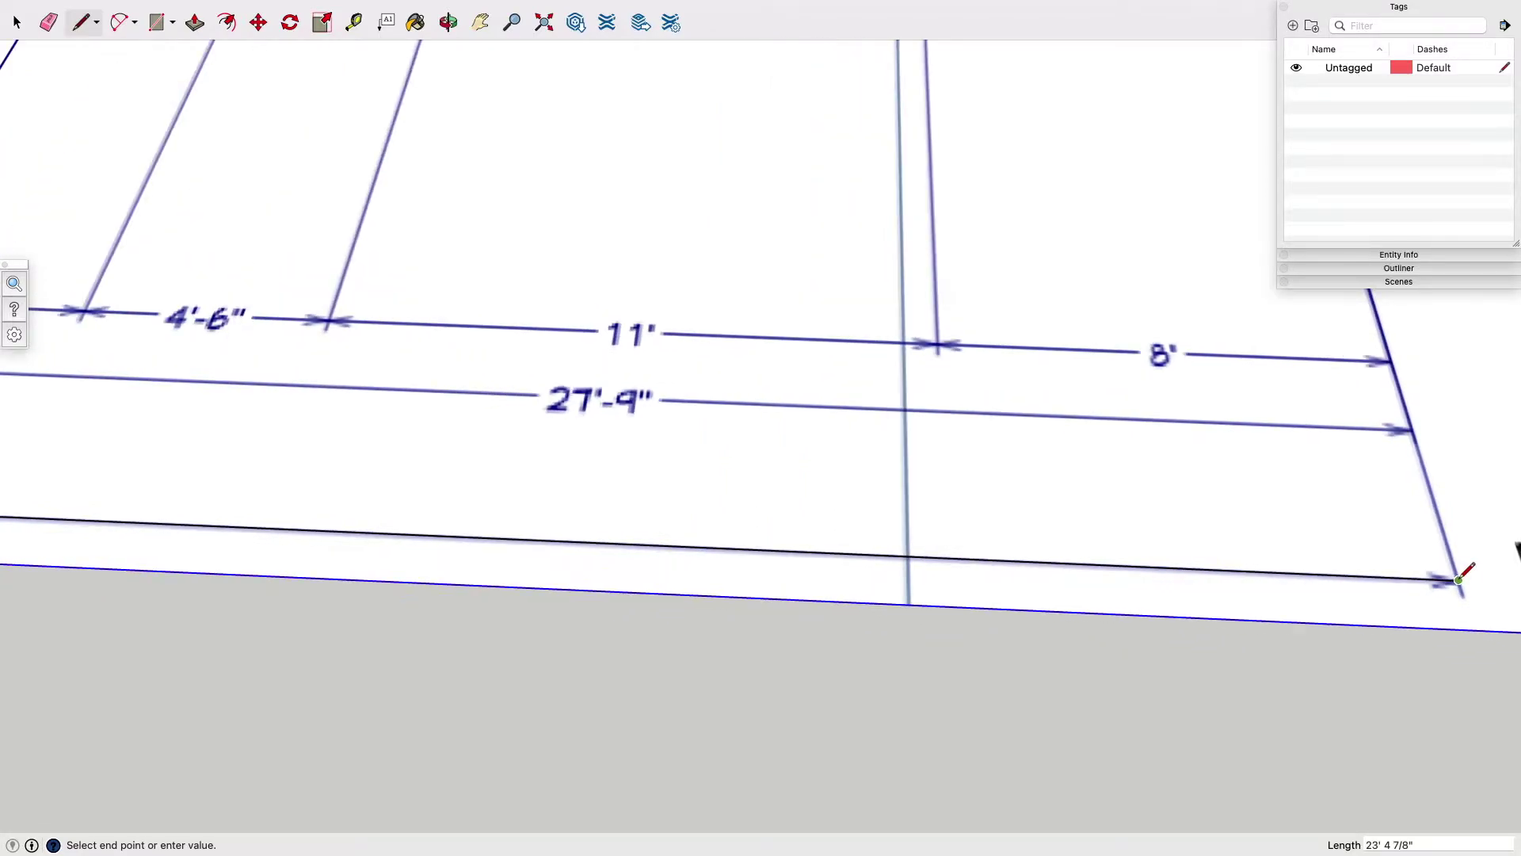
pyautogui.scroll(-6, 1458, 578)
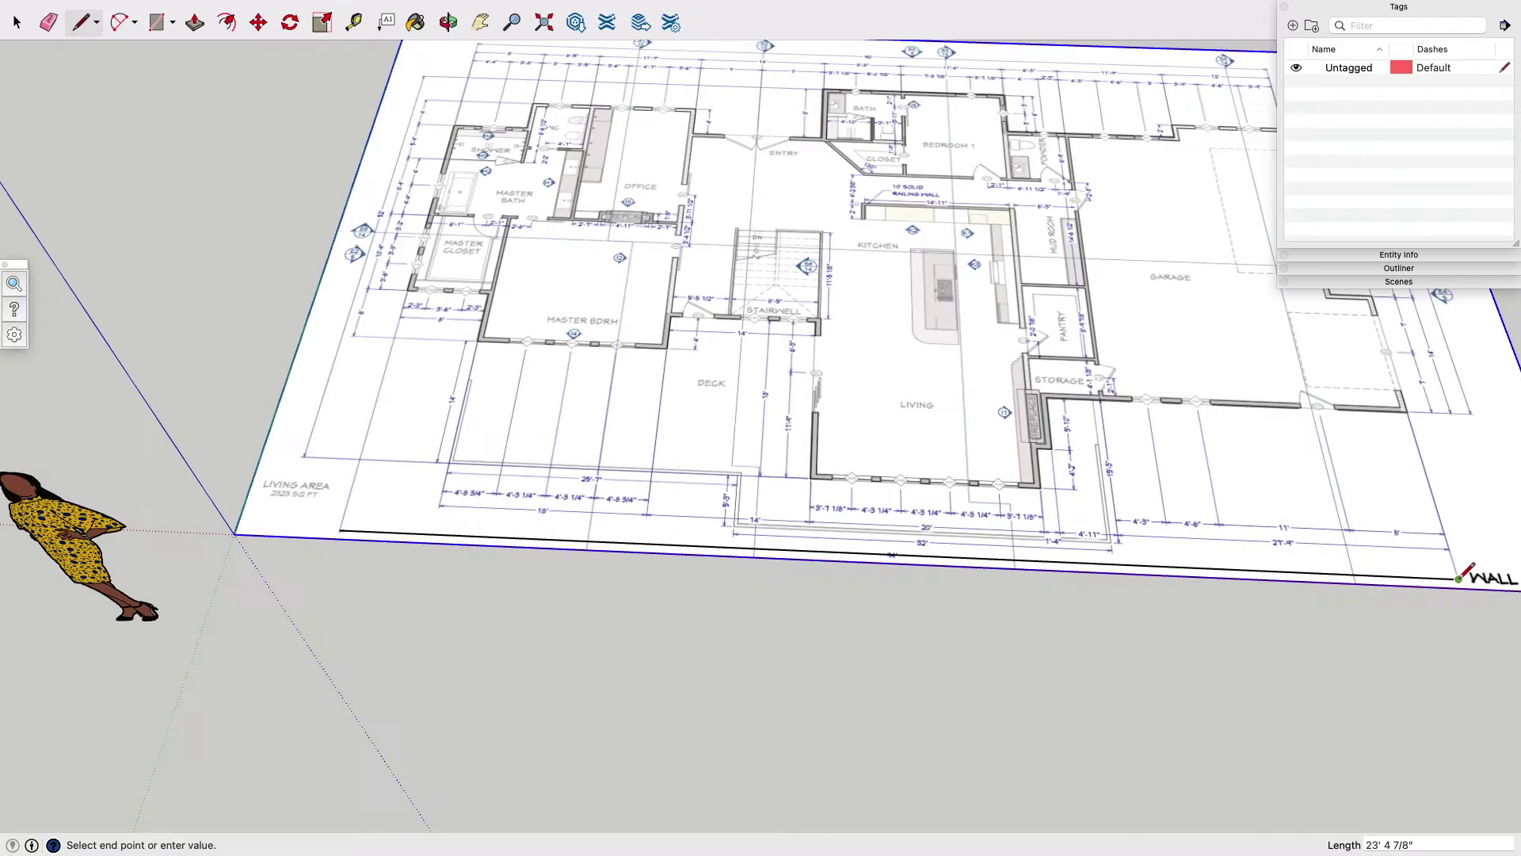
pyautogui.press('Escape')
# Measure the traced line from endpoint to endpoint with the Tape Measure, with guide creation turned off.
pyautogui.press('t')
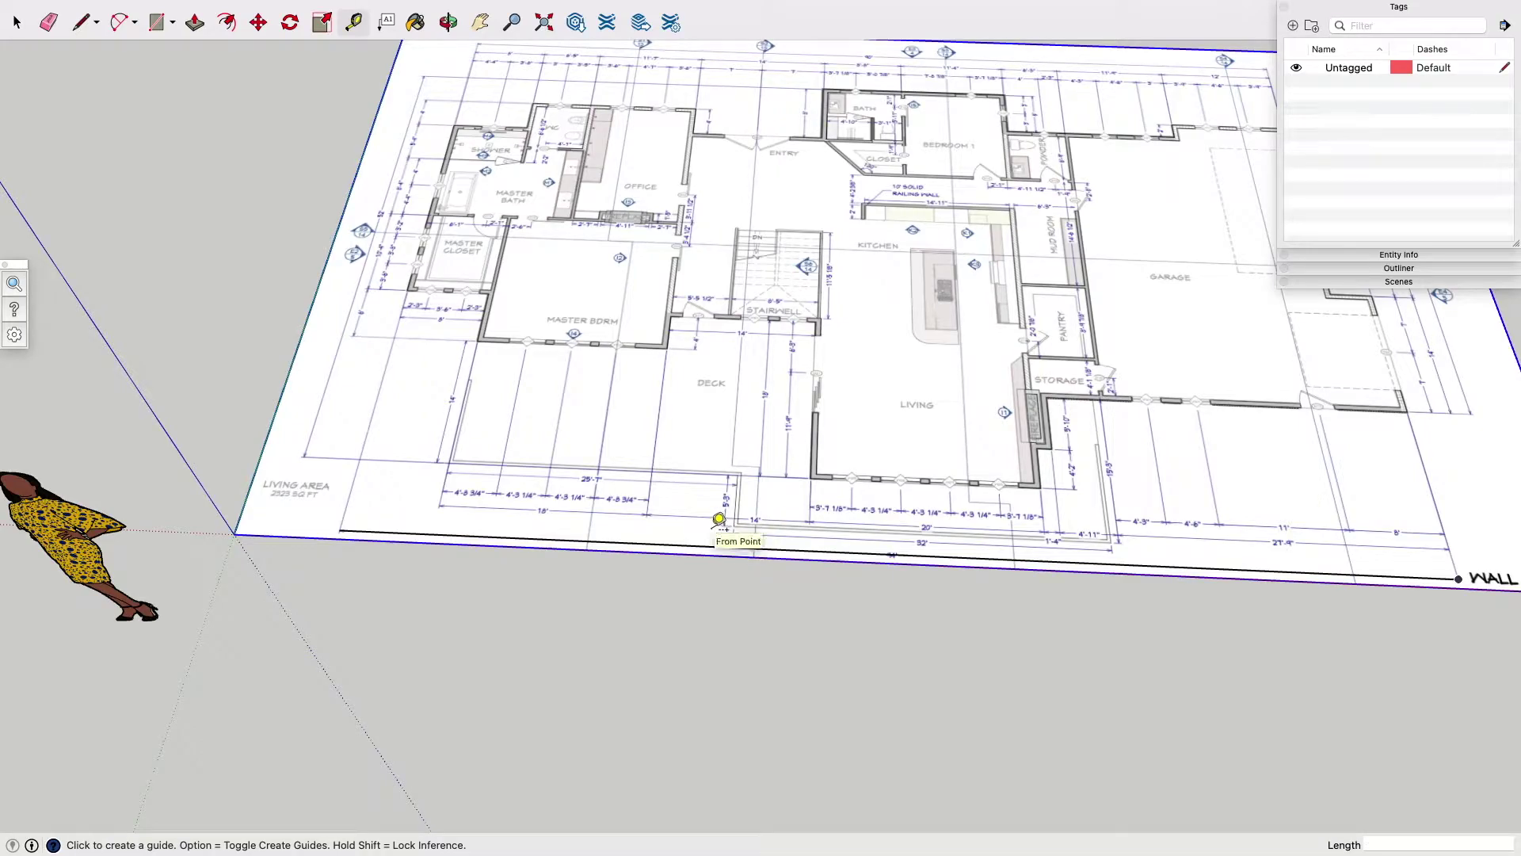
pyautogui.press('alt')
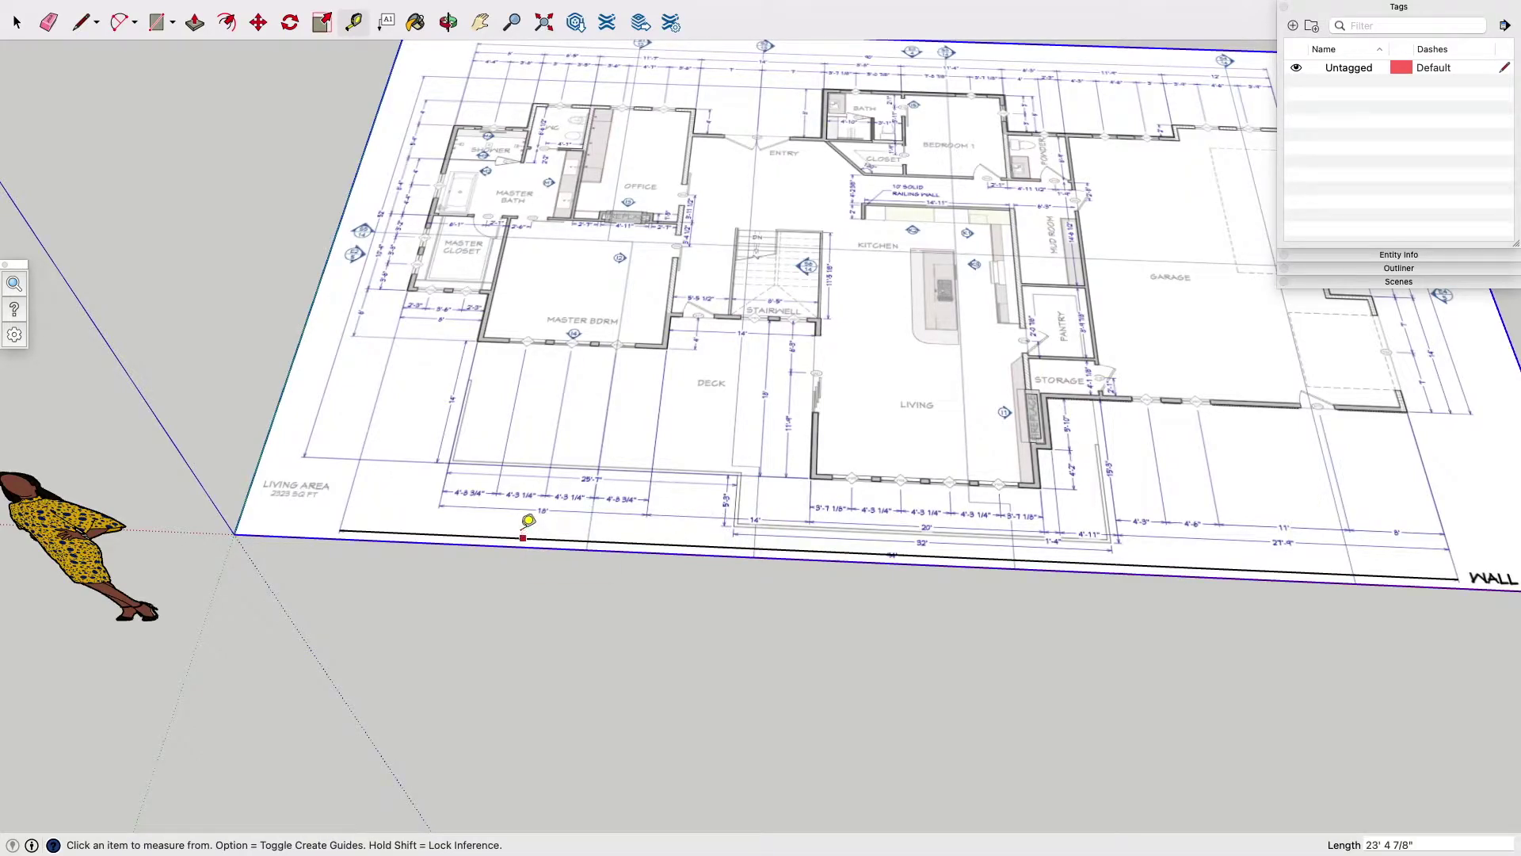
pyautogui.press('alt')
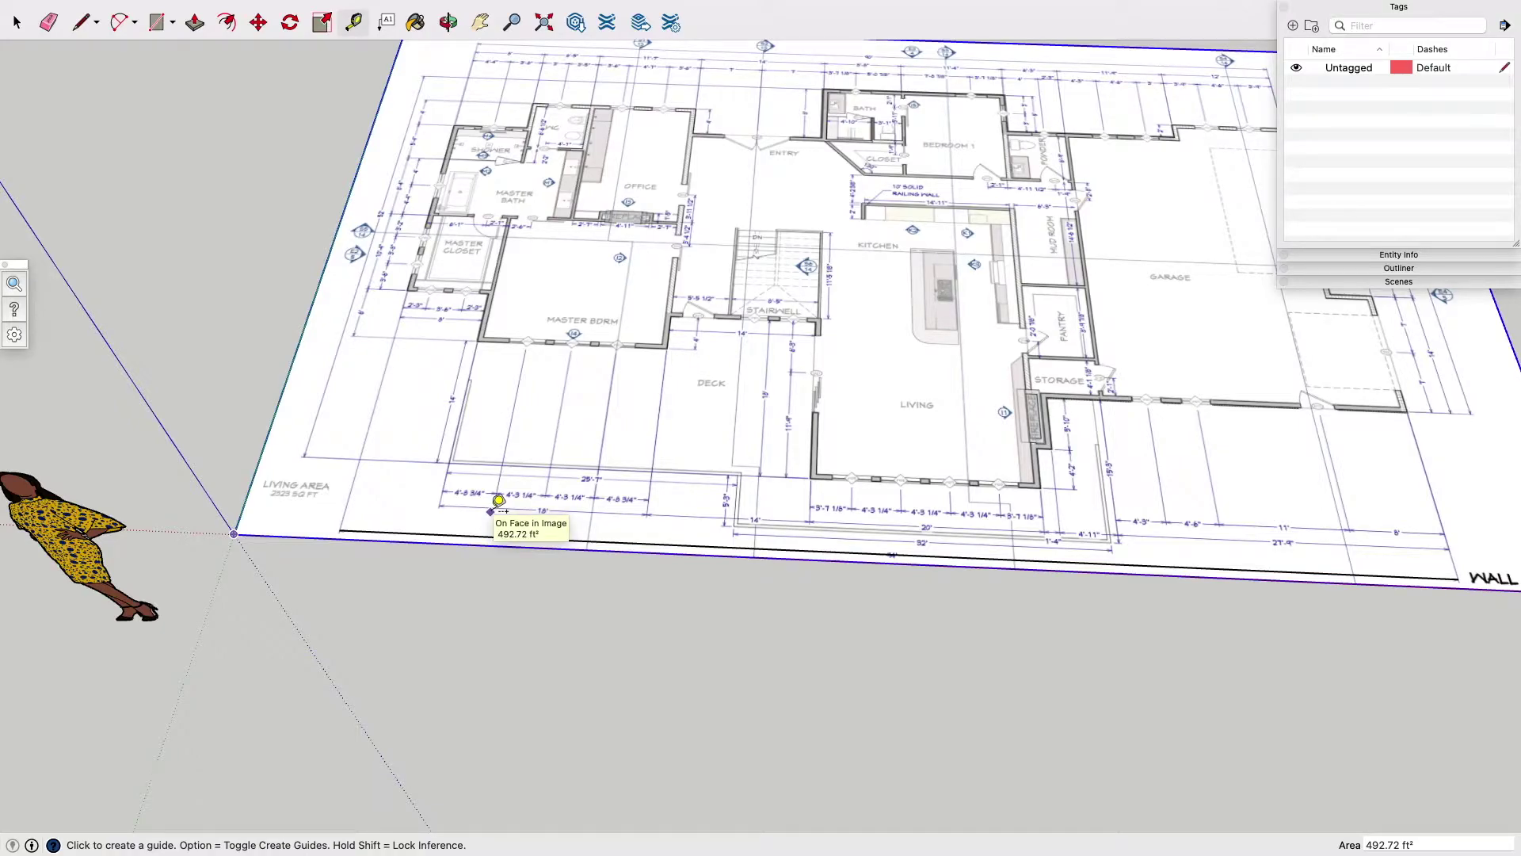
pyautogui.press('alt')
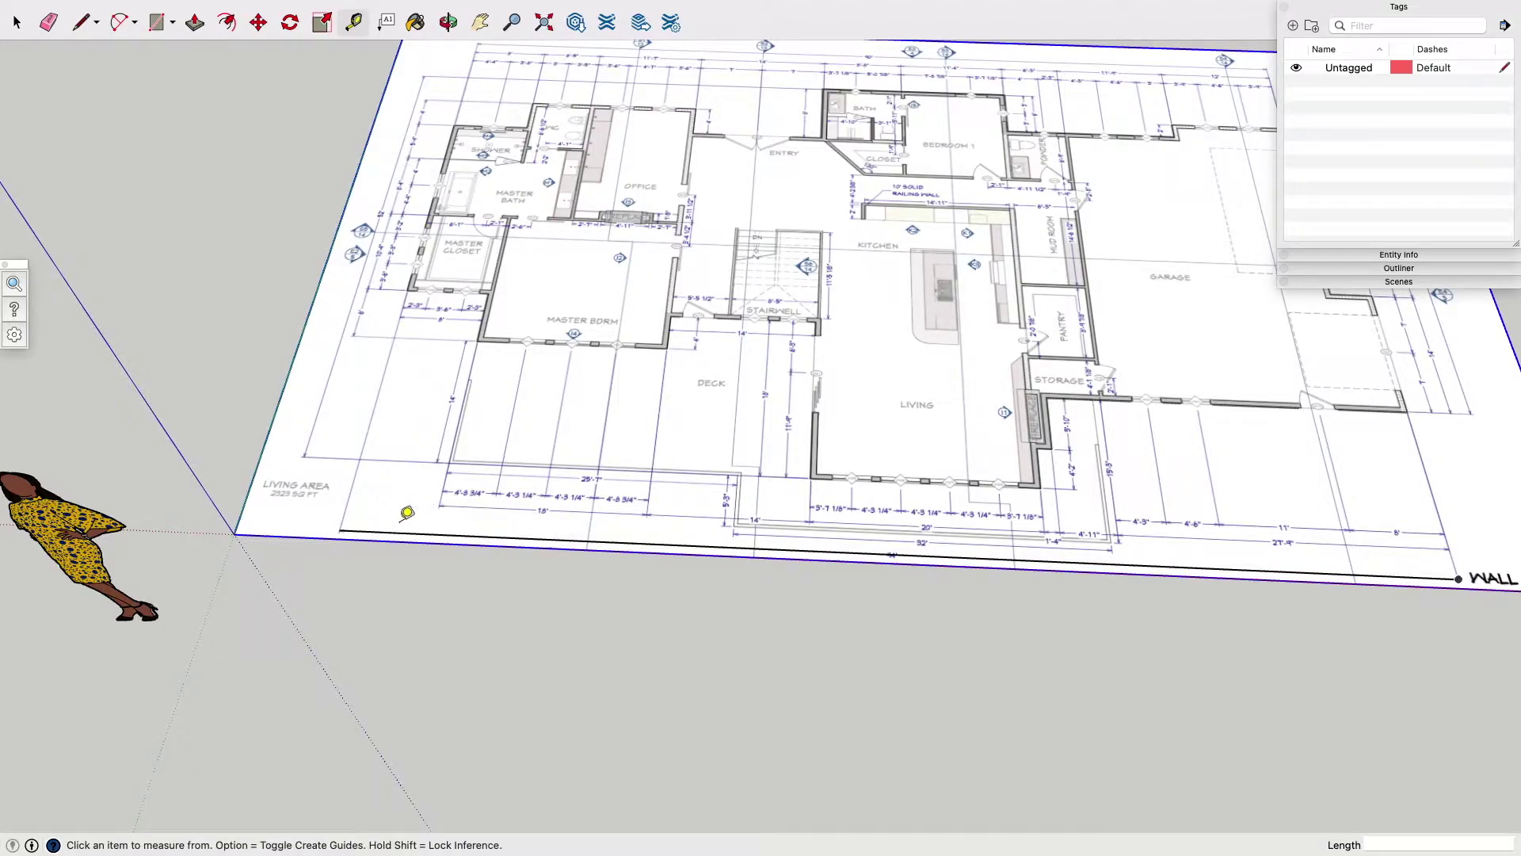
pyautogui.click(343, 529)
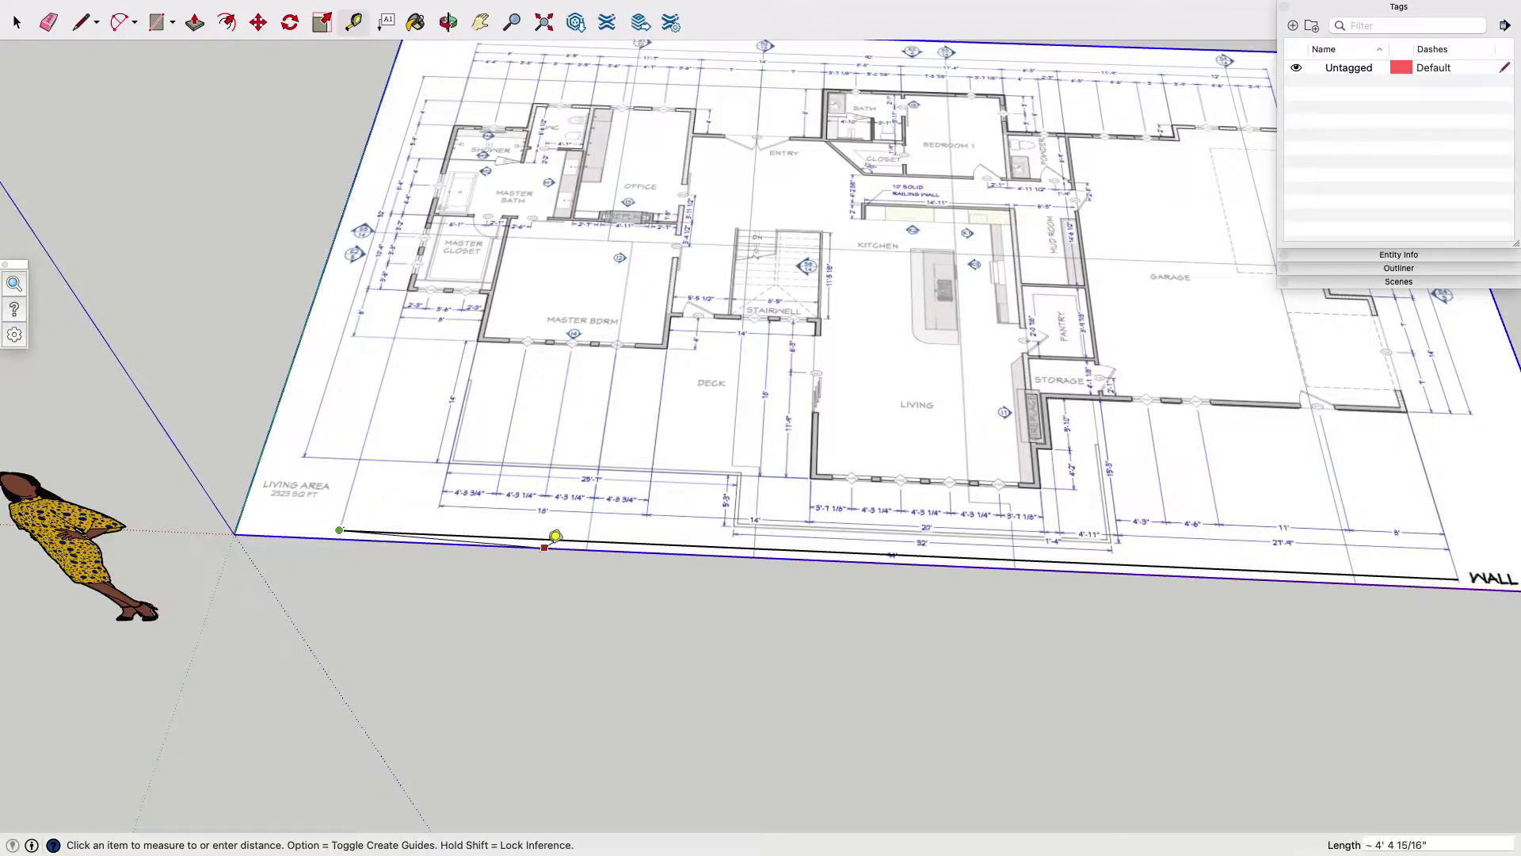
pyautogui.scroll(-3, 652, 533)
pyautogui.scroll(-5, 660, 536)
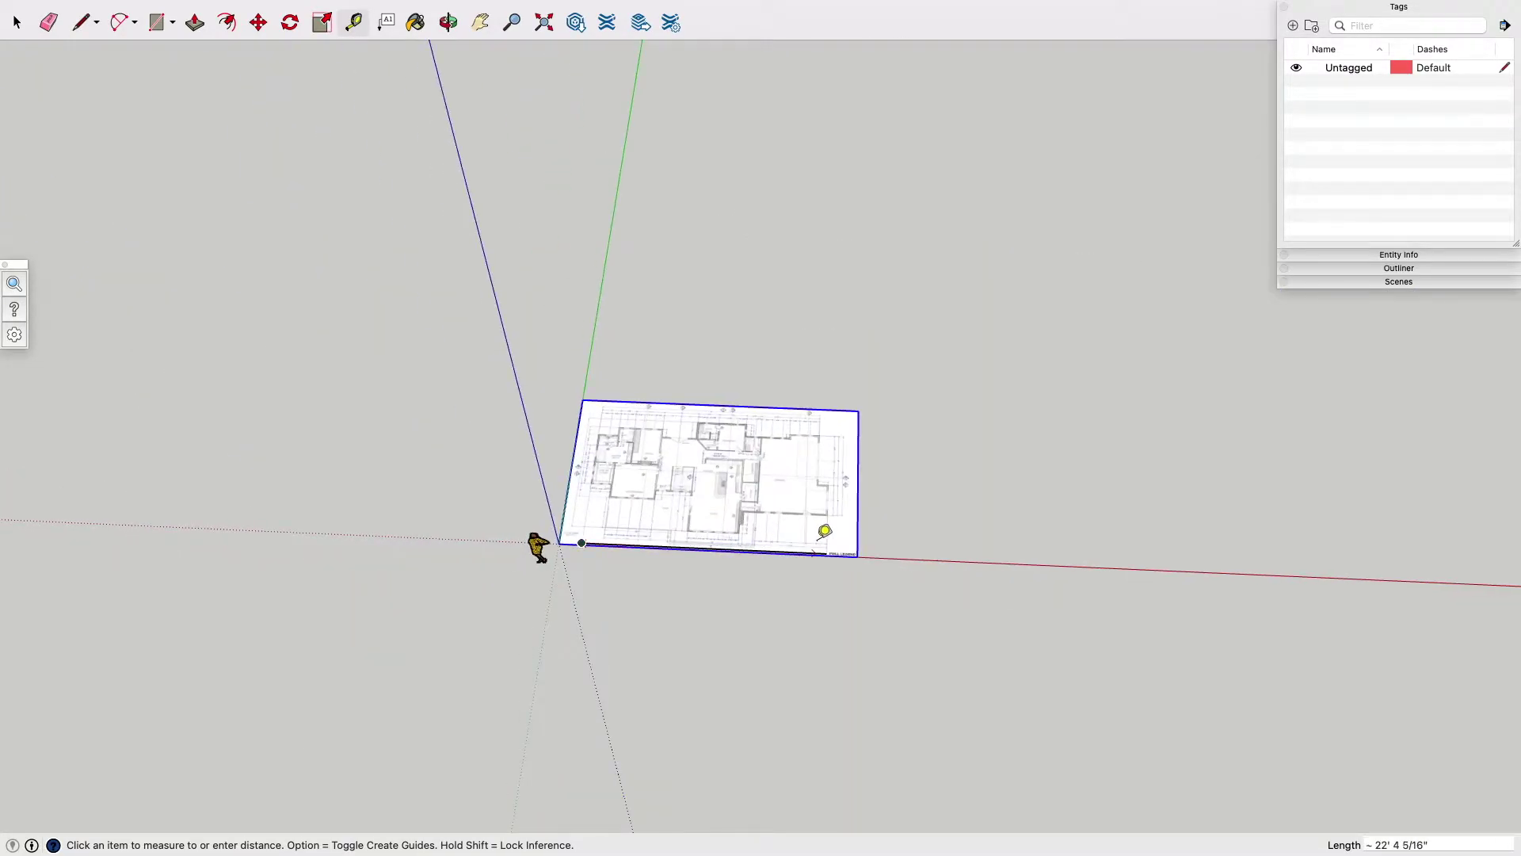
pyautogui.scroll(3, 824, 534)
pyautogui.scroll(1, 824, 534)
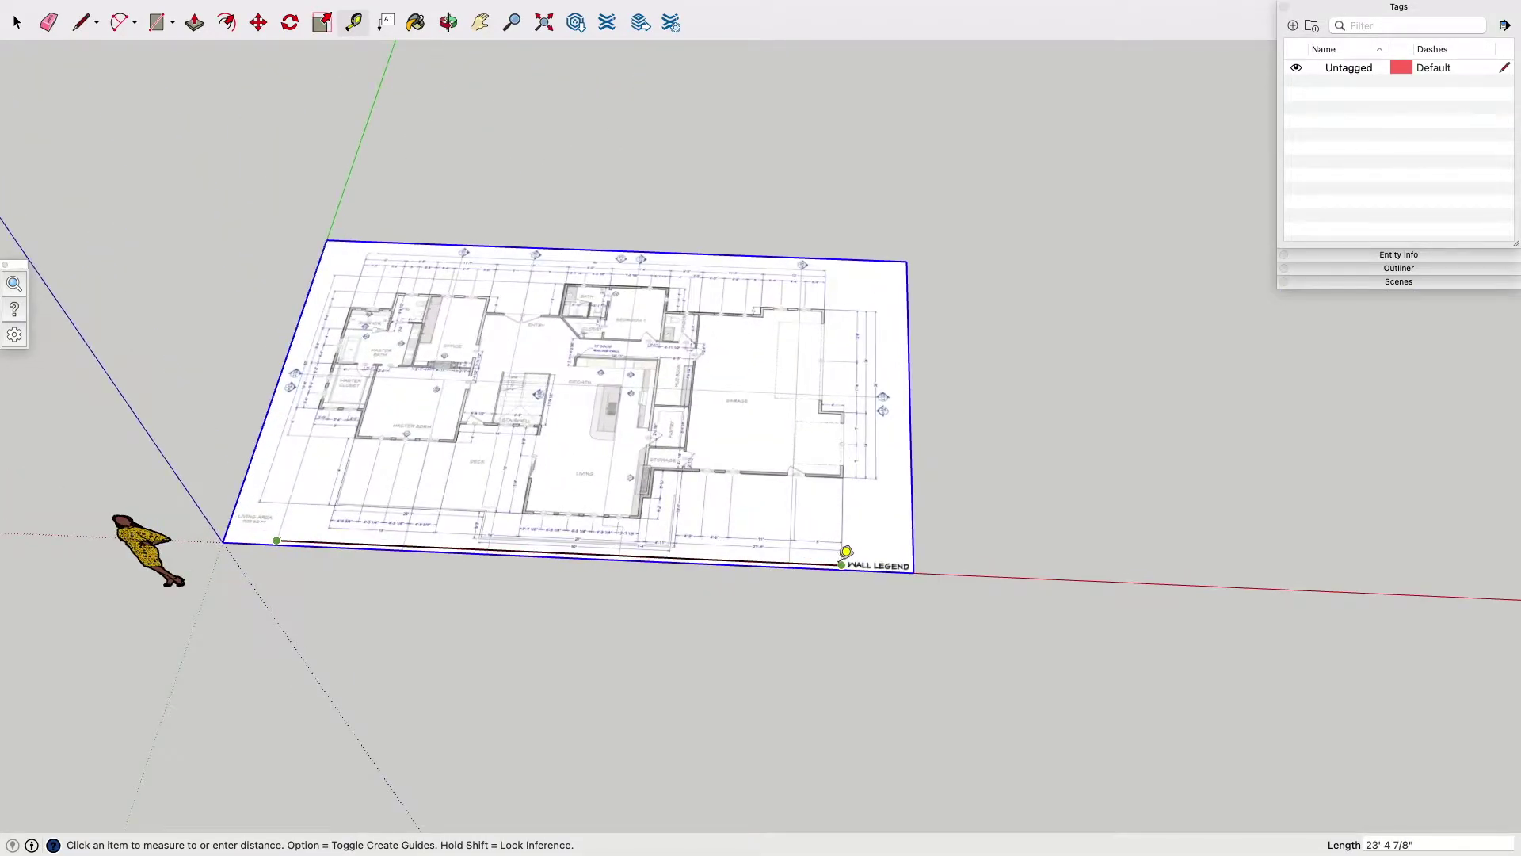
pyautogui.click(846, 555)
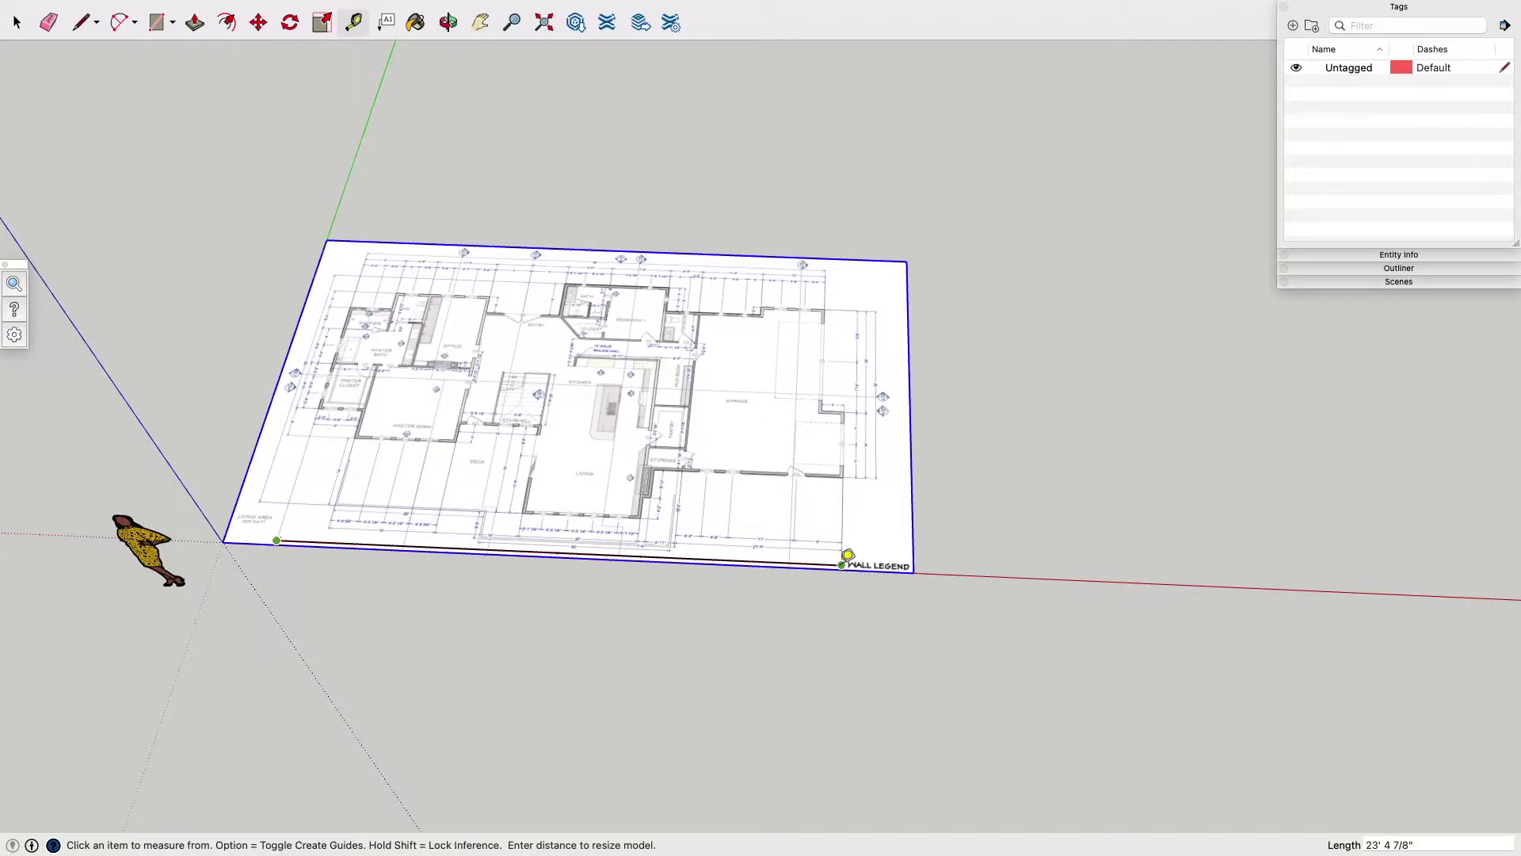
# Resize the whole model so that the measured line becomes 94' long.
pyautogui.write('94')
pyautogui.press('Return')
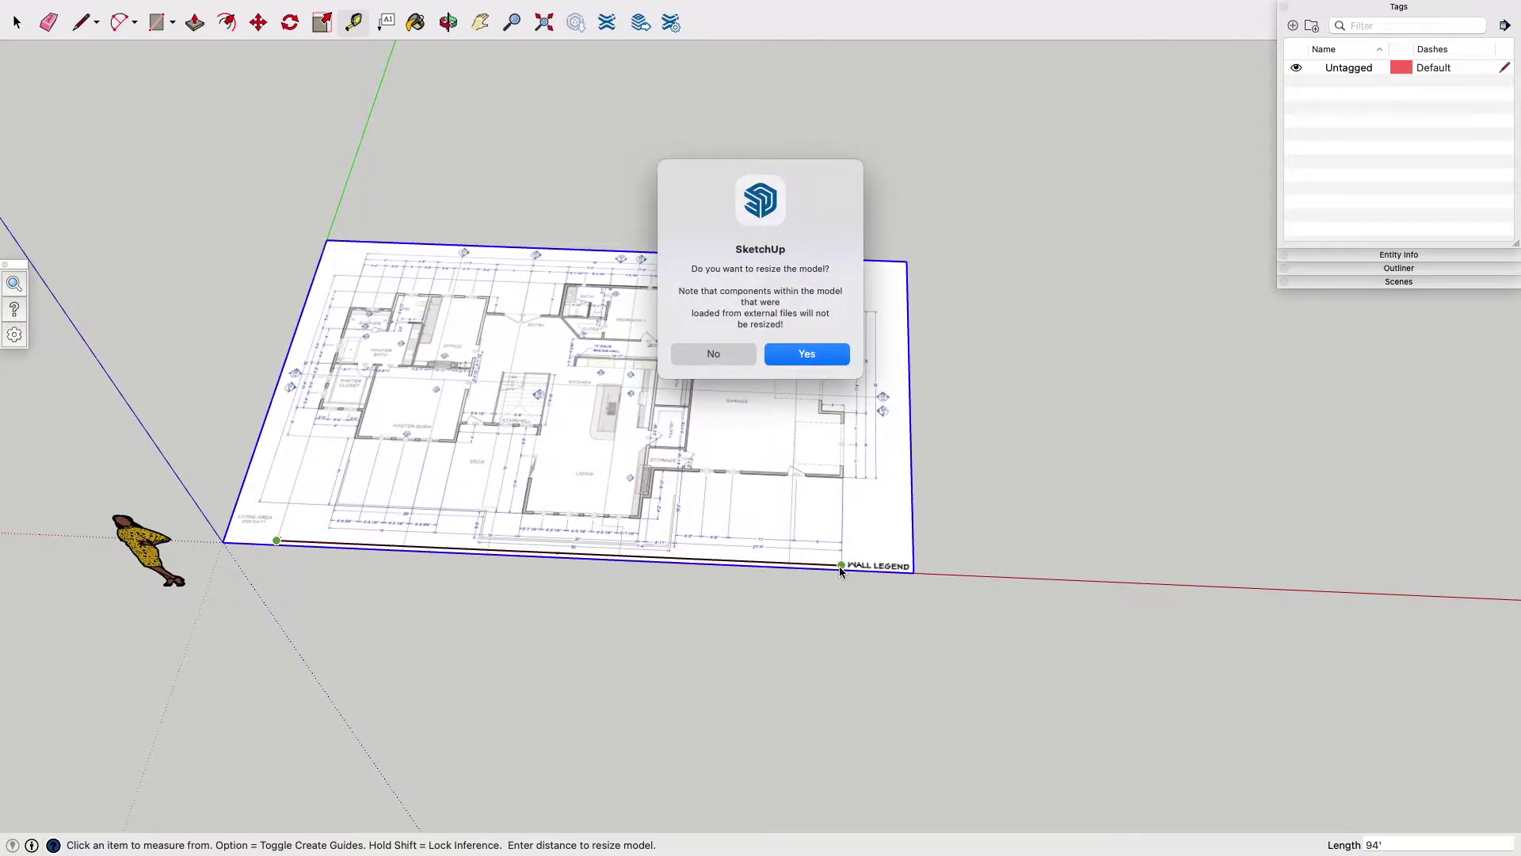
pyautogui.click(824, 357)
pyautogui.scroll(-10, 832, 341)
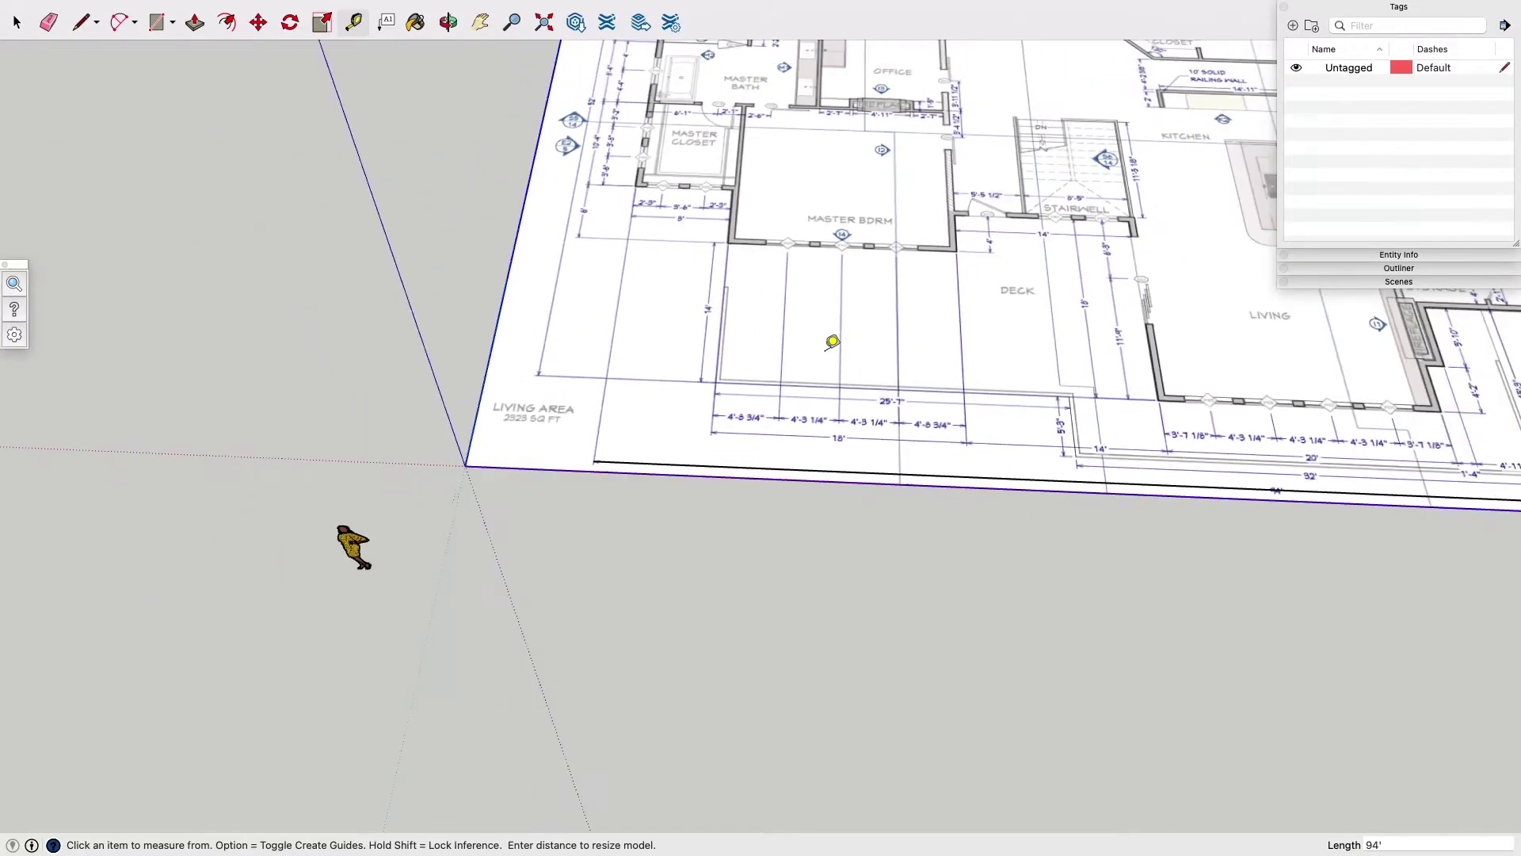
# Delete the traced 94' reference line from the floor plan.
pyautogui.press('space')
pyautogui.click(845, 400)
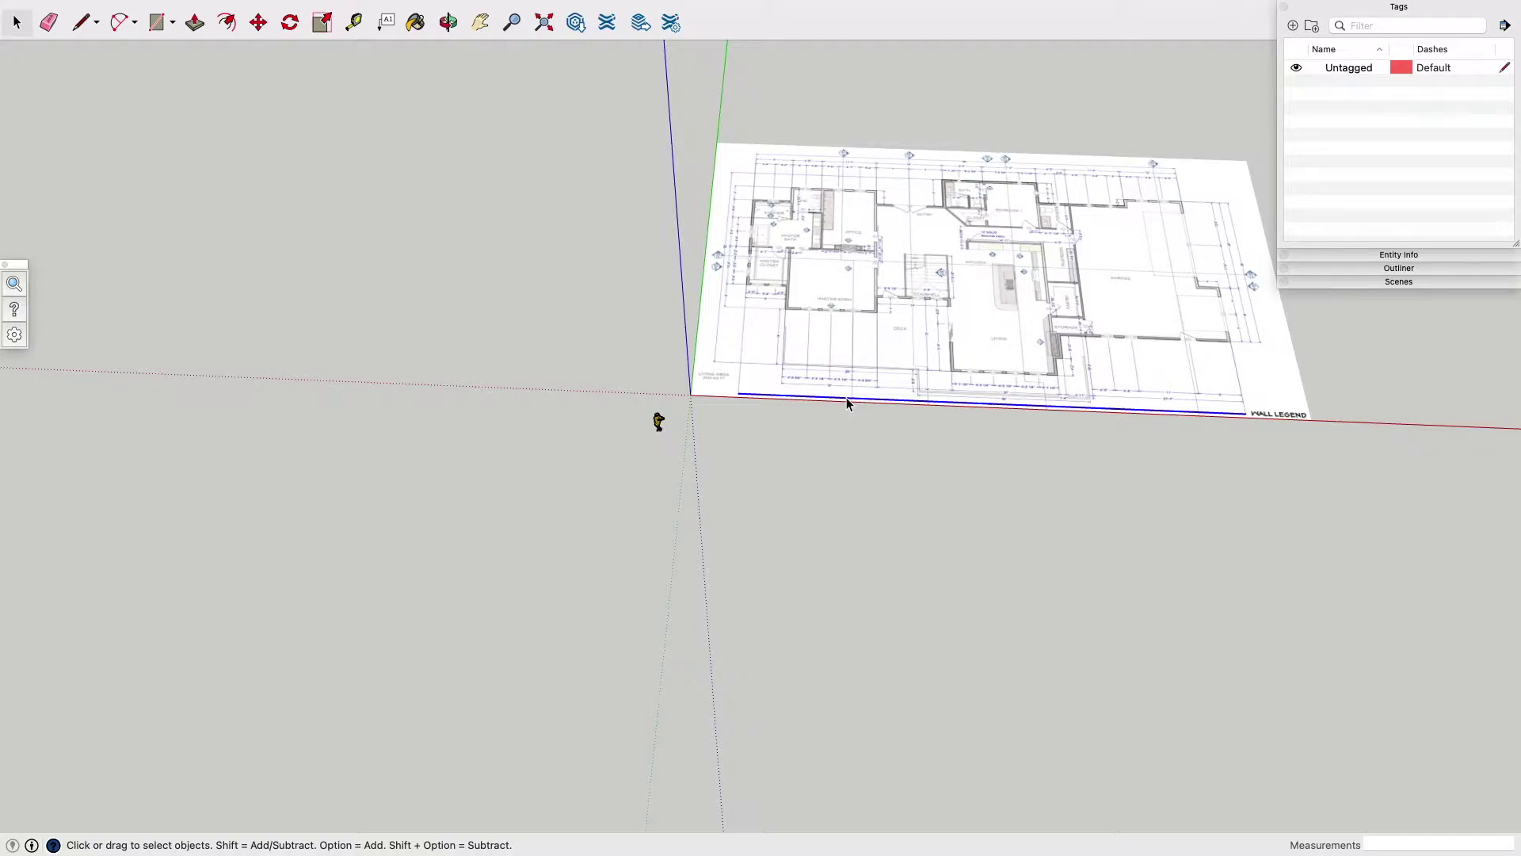
pyautogui.press('Escape')
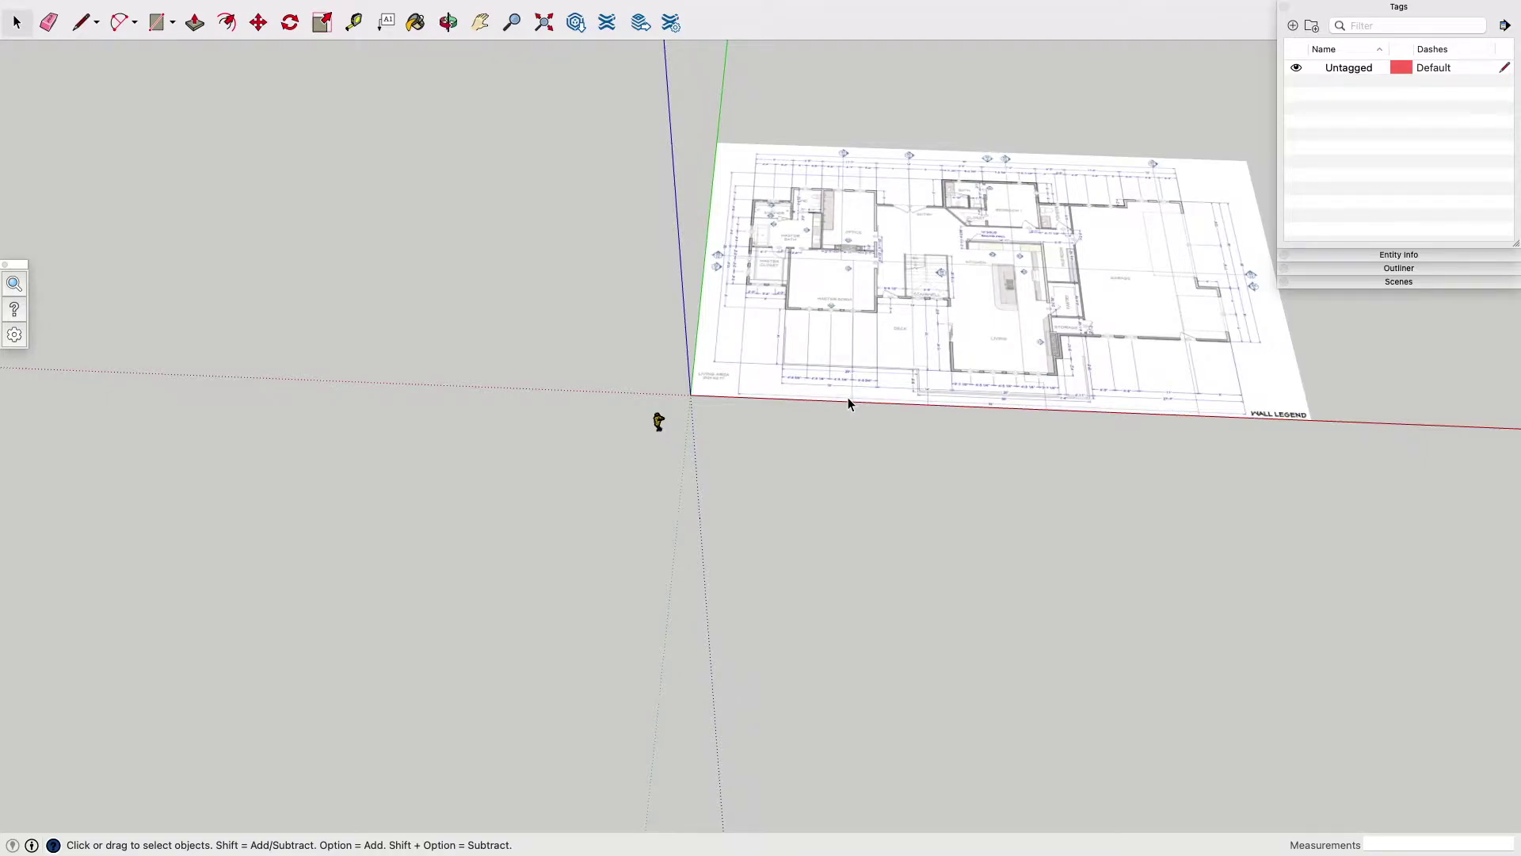
# Select the floor plan image and add a new tag named Plan.
pyautogui.click(956, 358)
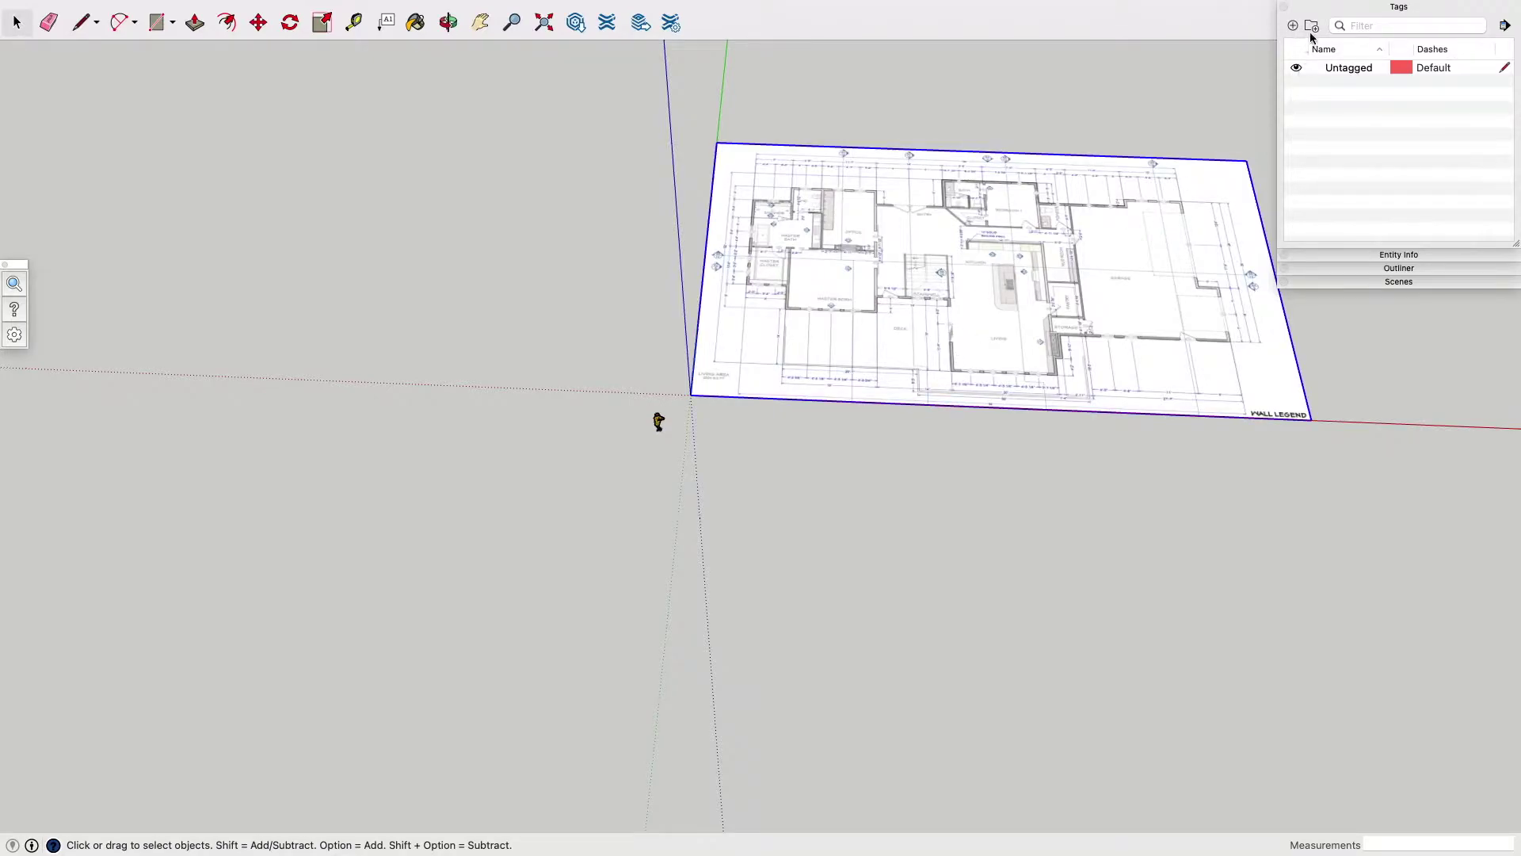
pyautogui.press('h')
pyautogui.moveTo(1080, 146); pyautogui.dragTo(917, 195)
pyautogui.scroll(4, 830, 262)
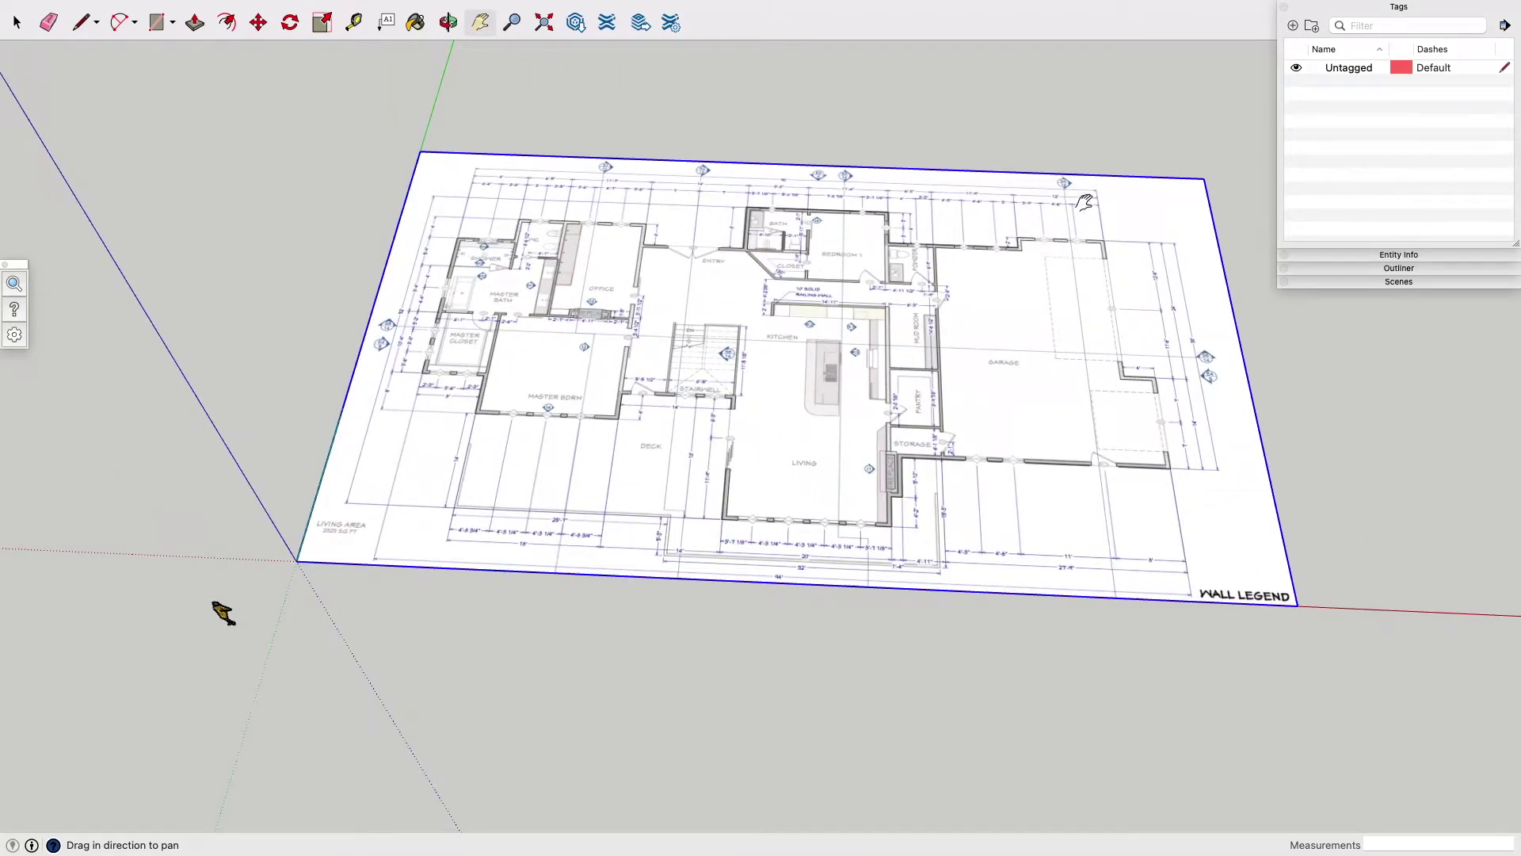
pyautogui.click(1293, 27)
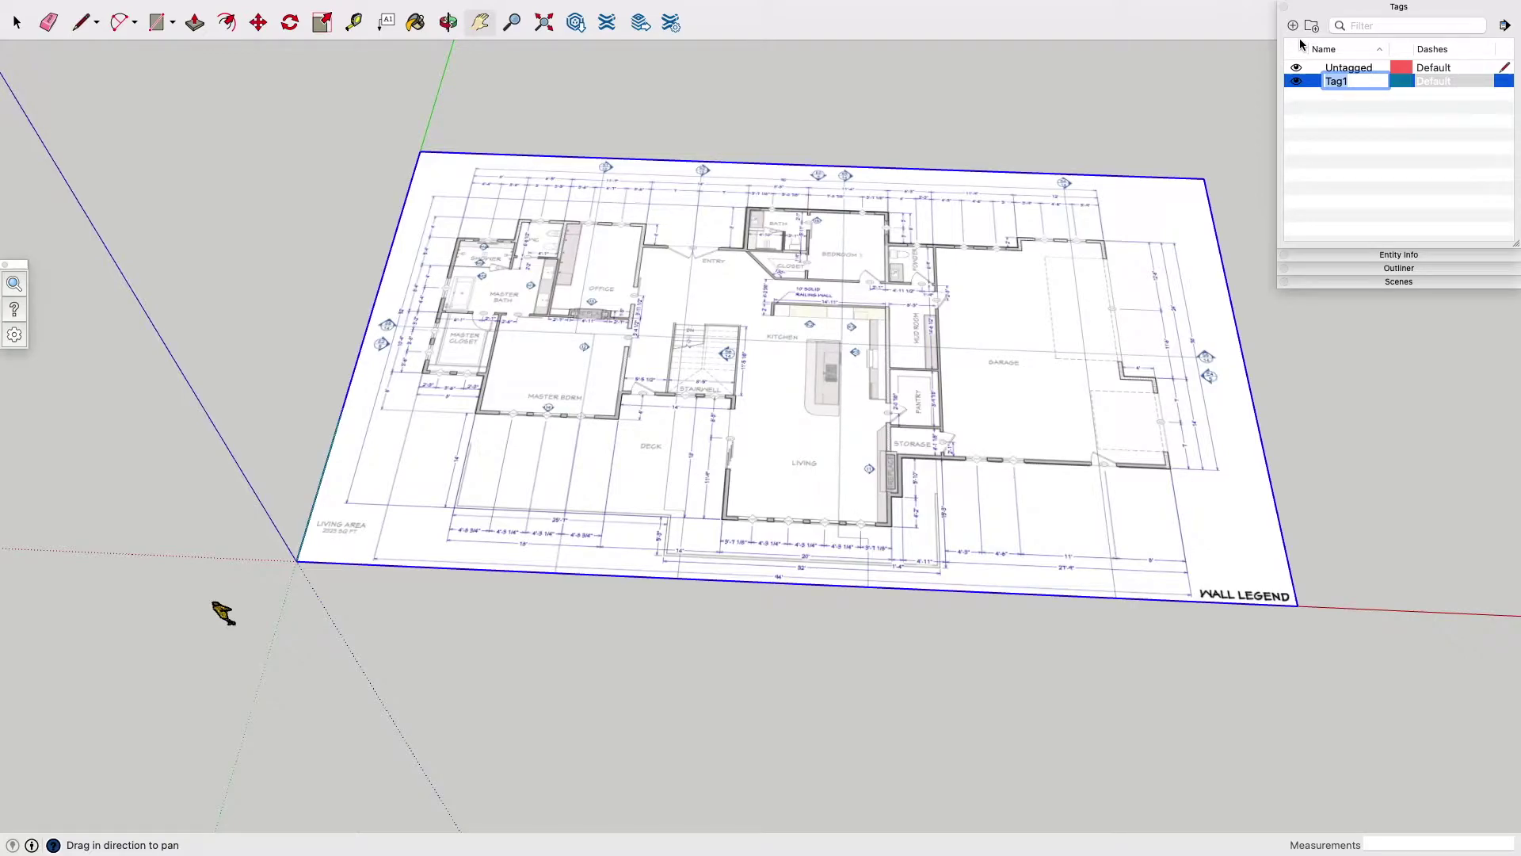
pyautogui.write('F')
pyautogui.write('Plan')
pyautogui.press('Return')
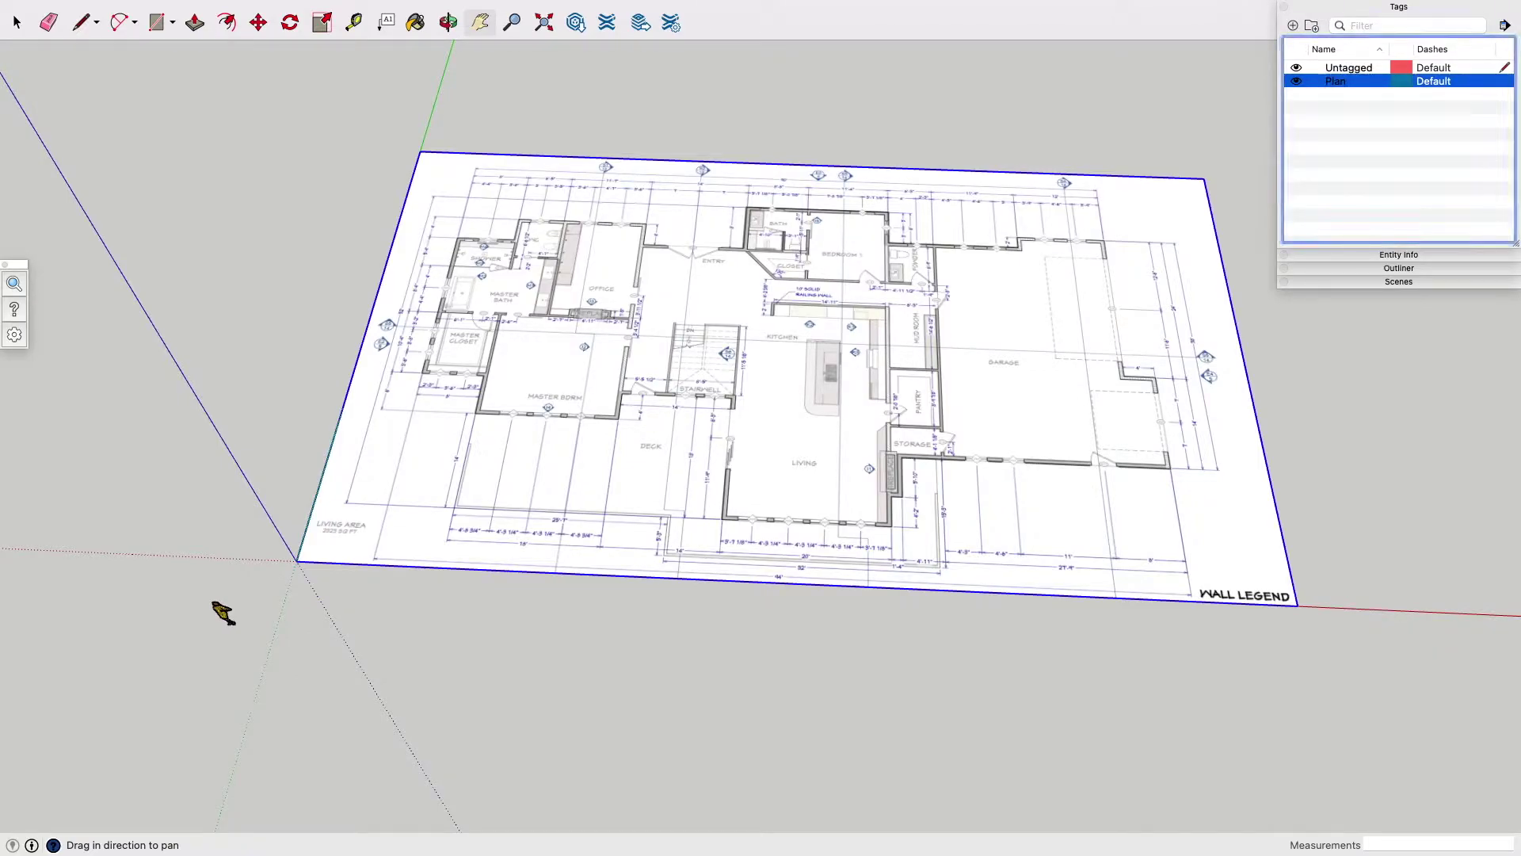
# Assign the floor plan image to the Plan tag in its entity information.
pyautogui.click(1296, 83)
pyautogui.click(1297, 81)
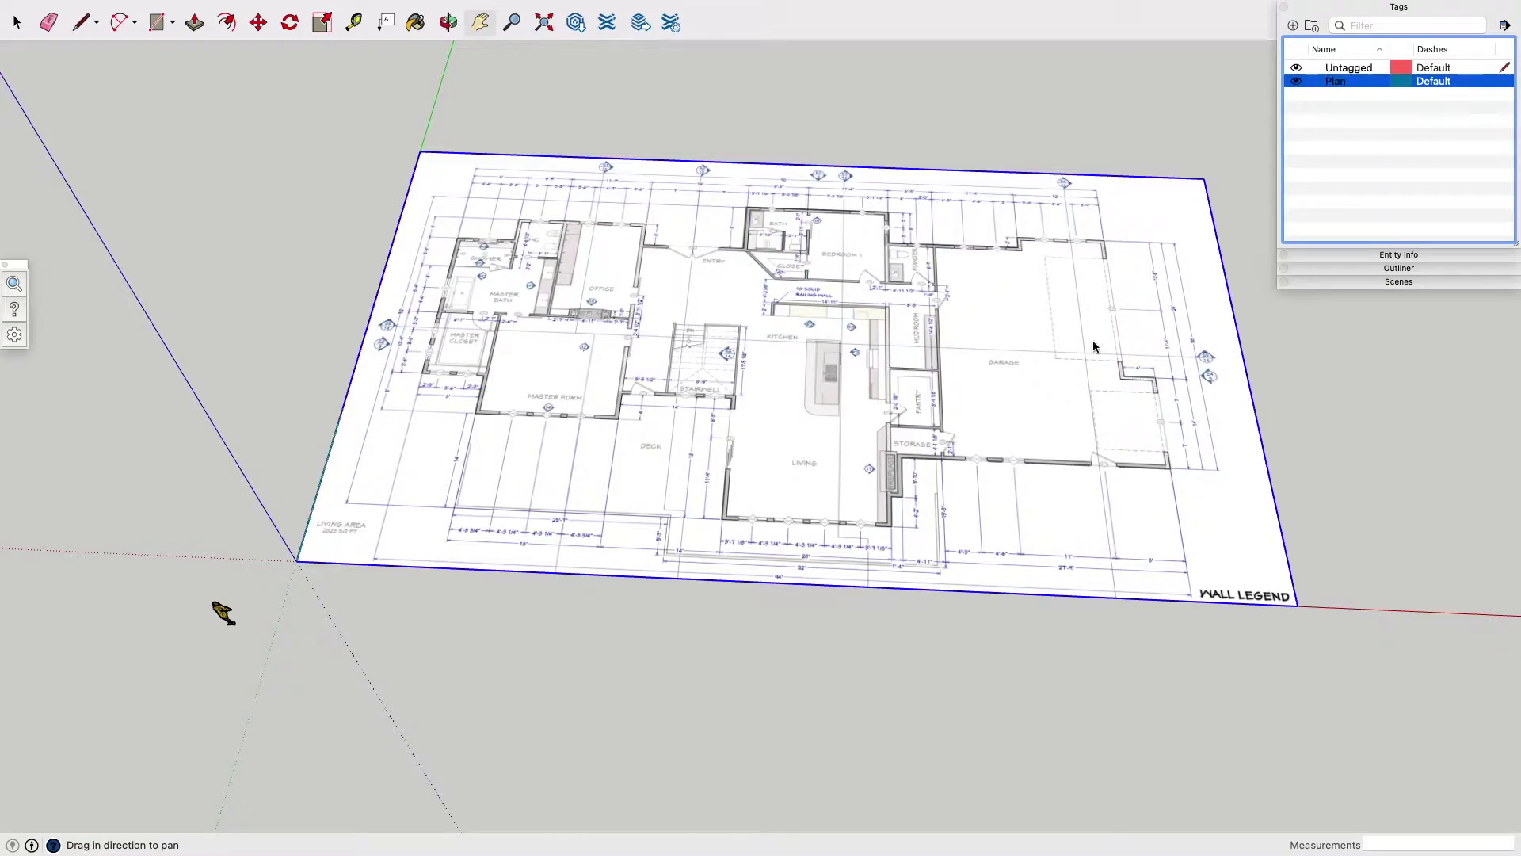
pyautogui.click(1378, 255)
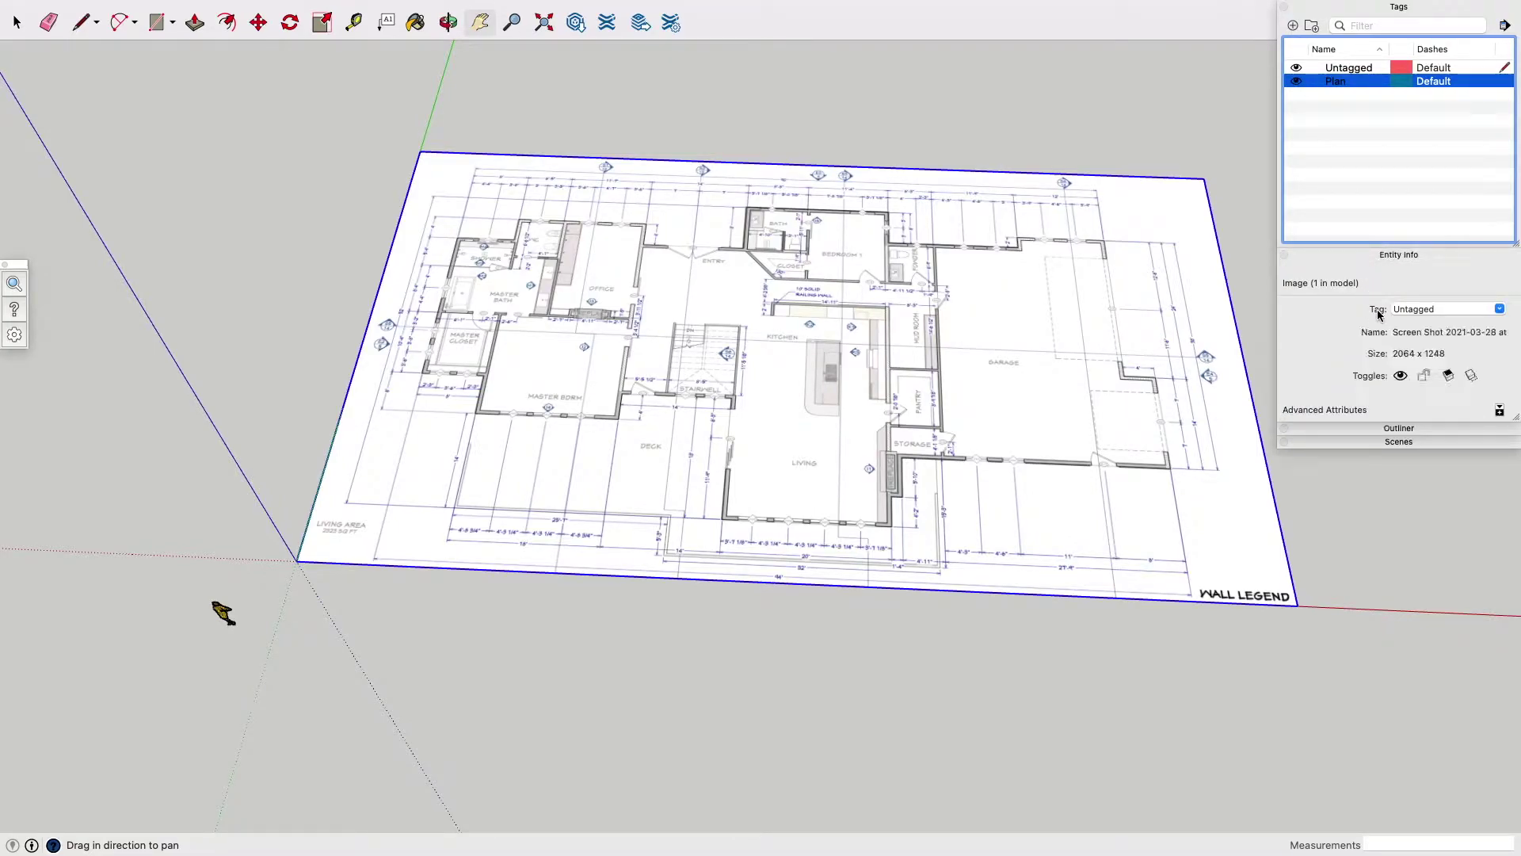
pyautogui.click(1500, 309)
pyautogui.click(1452, 330)
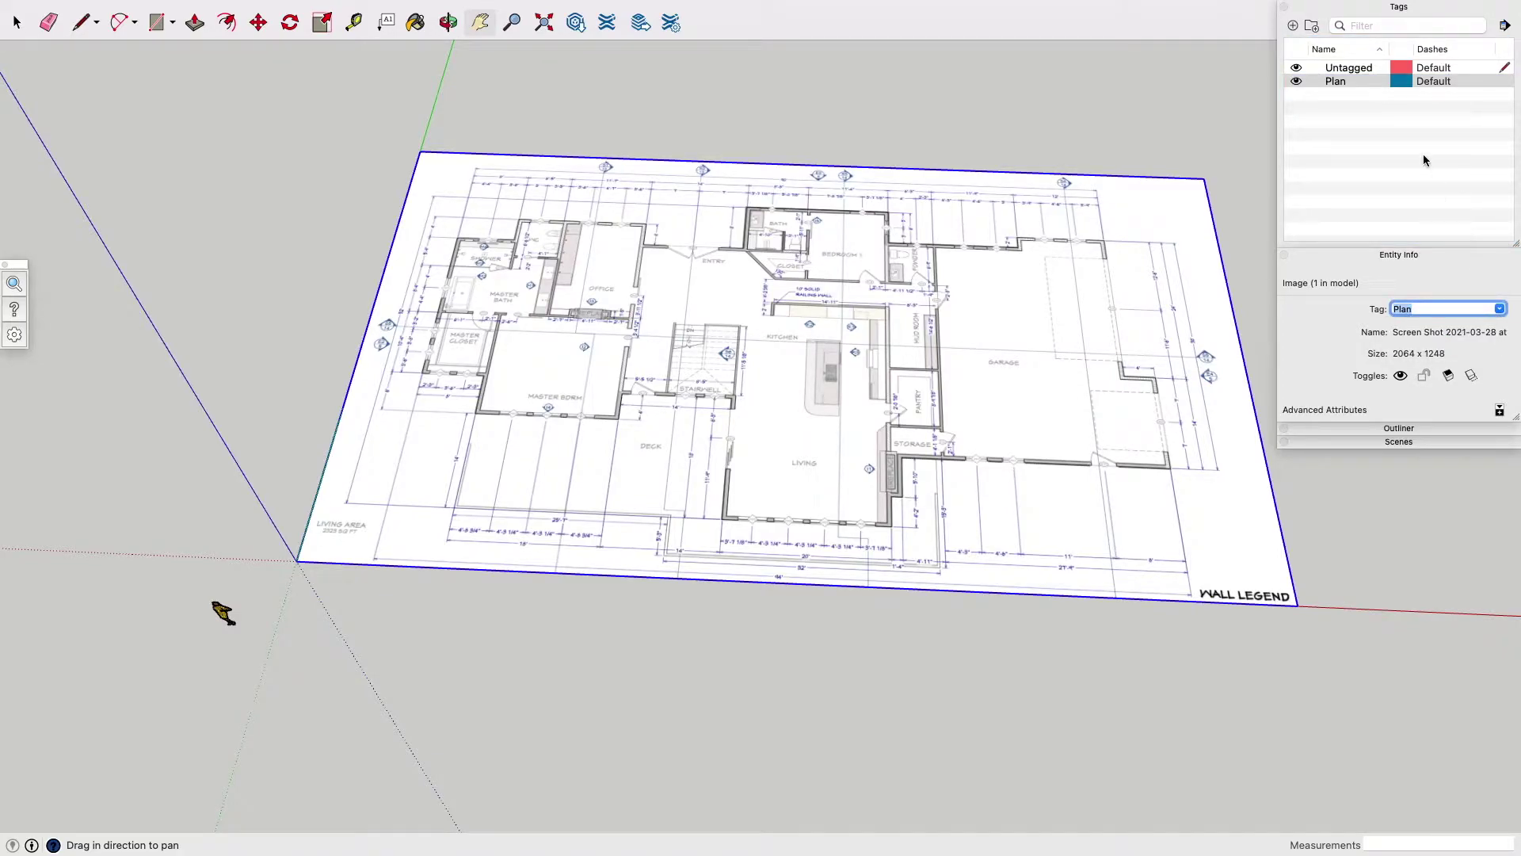
# Check the Plan tag's control over the image by hiding and showing it repeatedly, leaving it visible.
pyautogui.click(1298, 82)
pyautogui.click(1297, 82)
pyautogui.click(1297, 81)
pyautogui.click(1297, 81)
pyautogui.click(1296, 82)
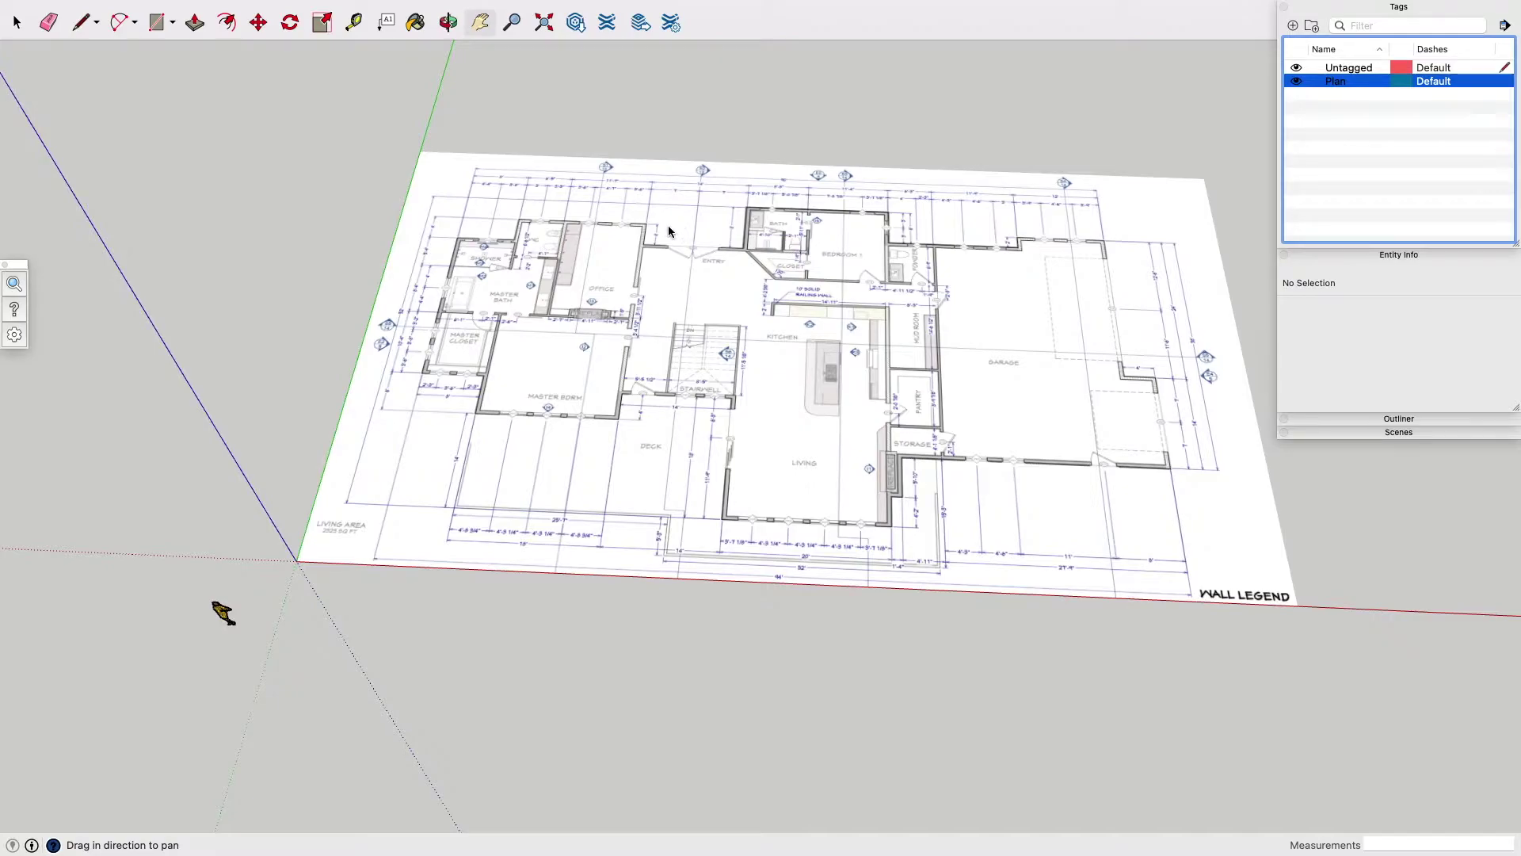
# Draw an 8' line along the red axis over the shower's upper exterior wall, starting from its outer left corner.
pyautogui.scroll(10, 668, 231)
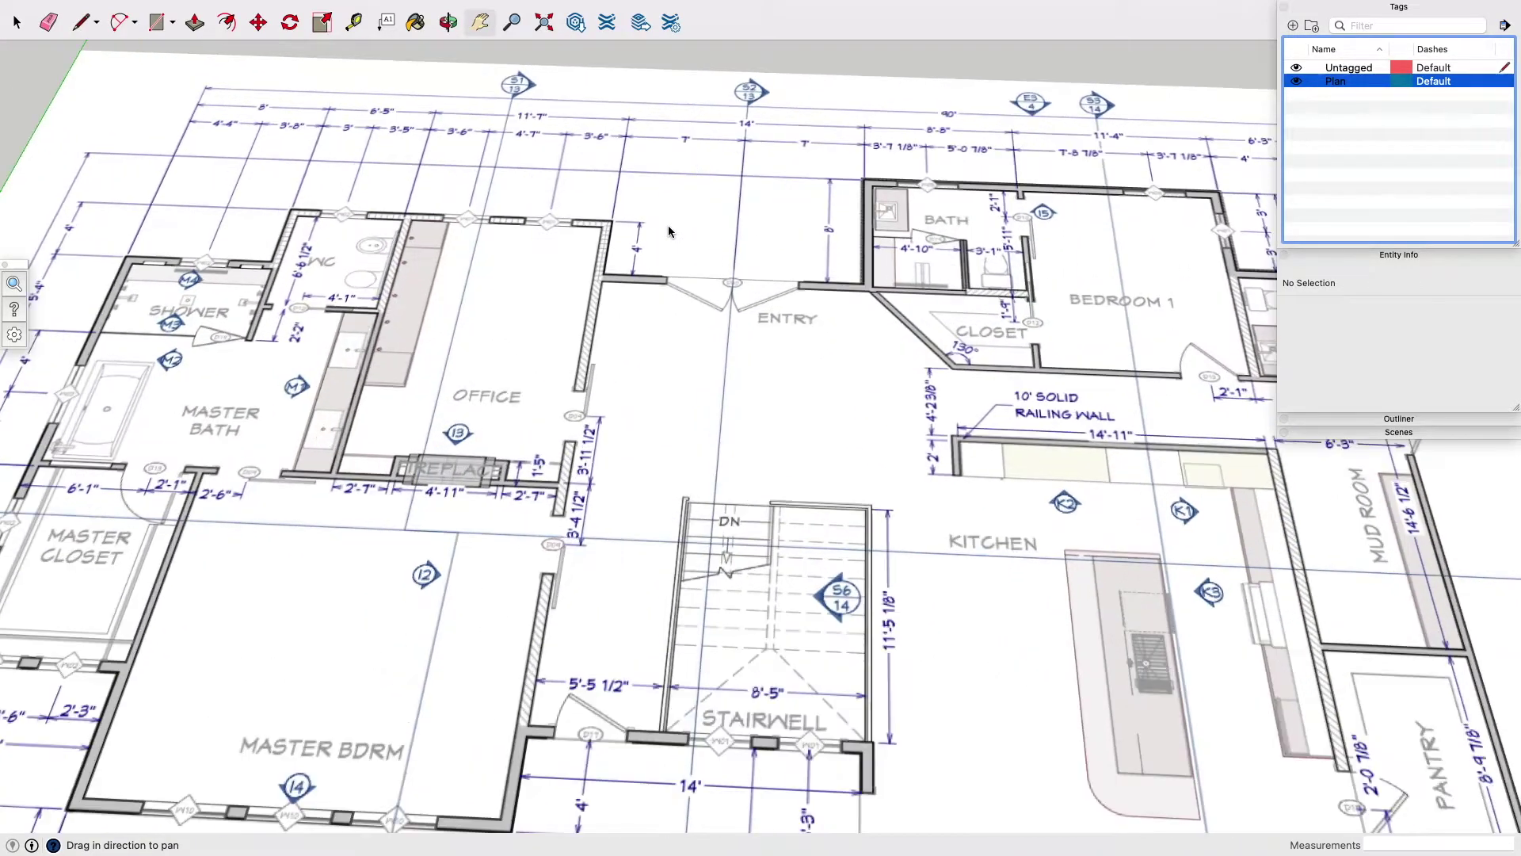
pyautogui.press('o')
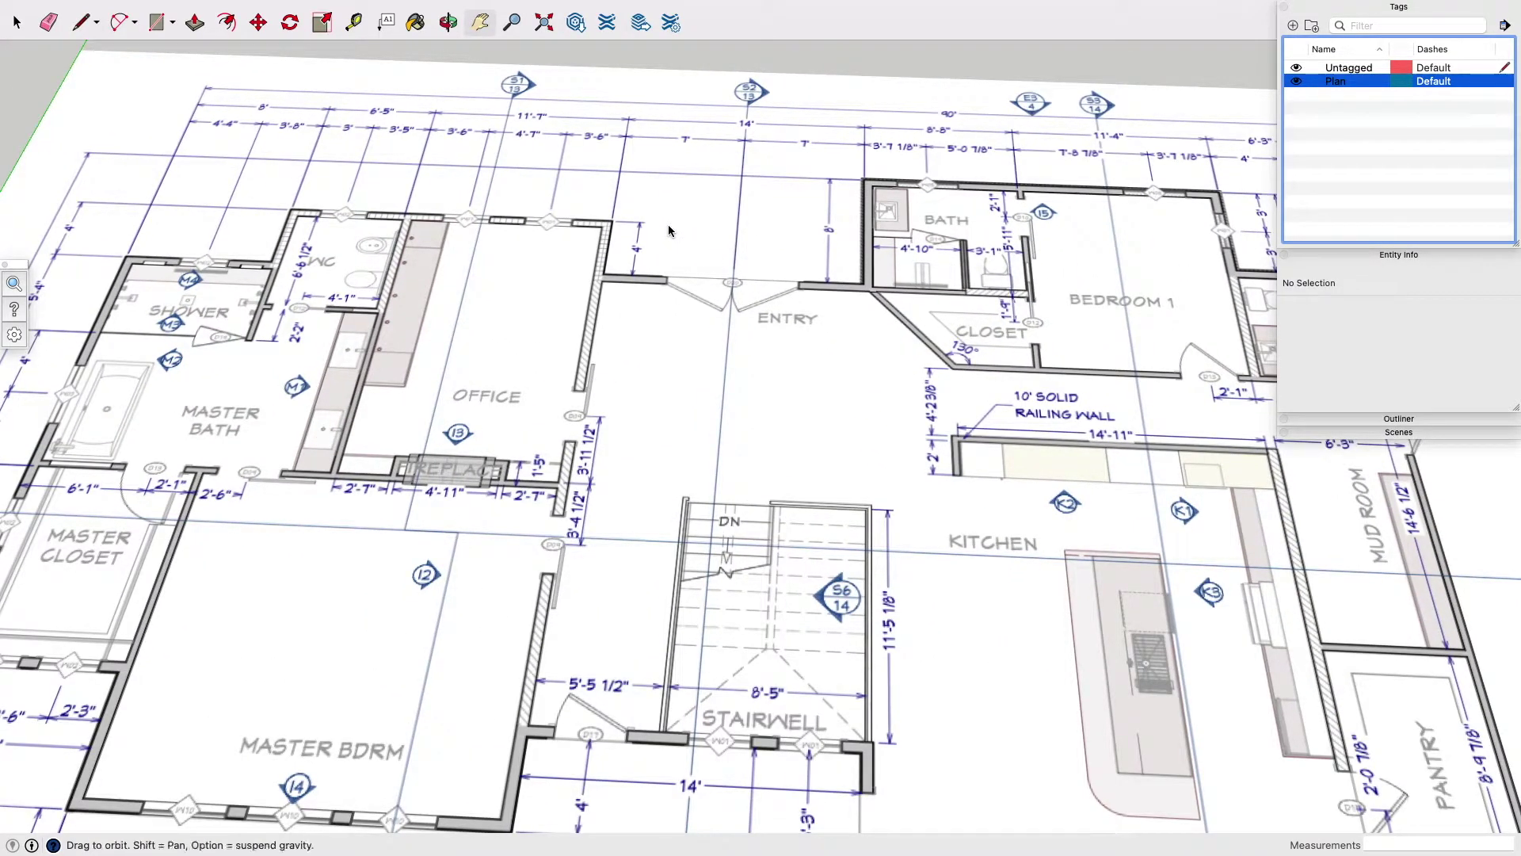
pyautogui.moveTo(656, 250); pyautogui.dragTo(594, 312)
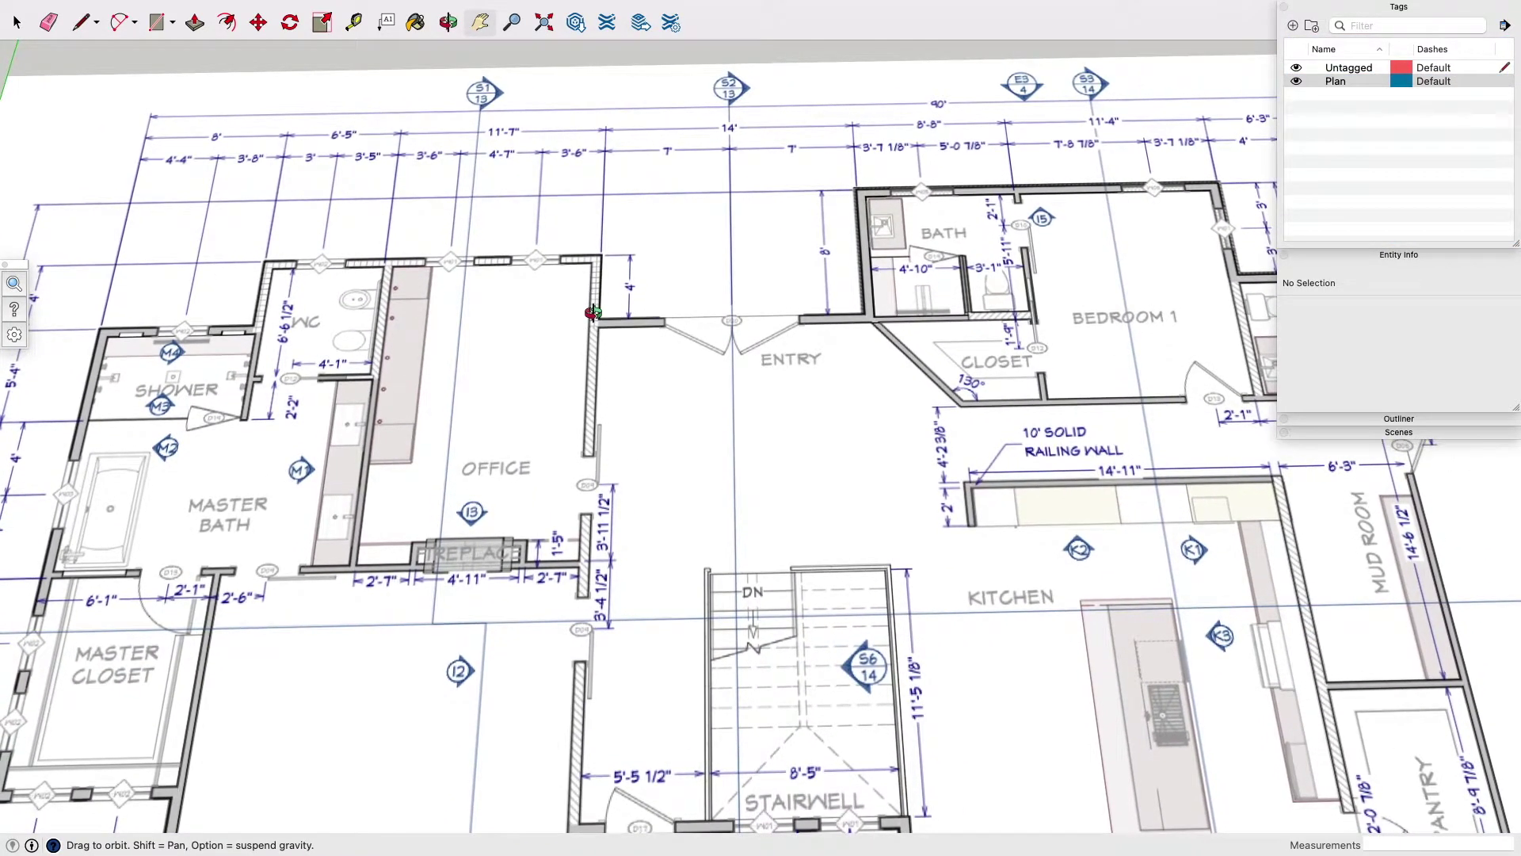
pyautogui.moveTo(649, 231); pyautogui.dragTo(646, 237)
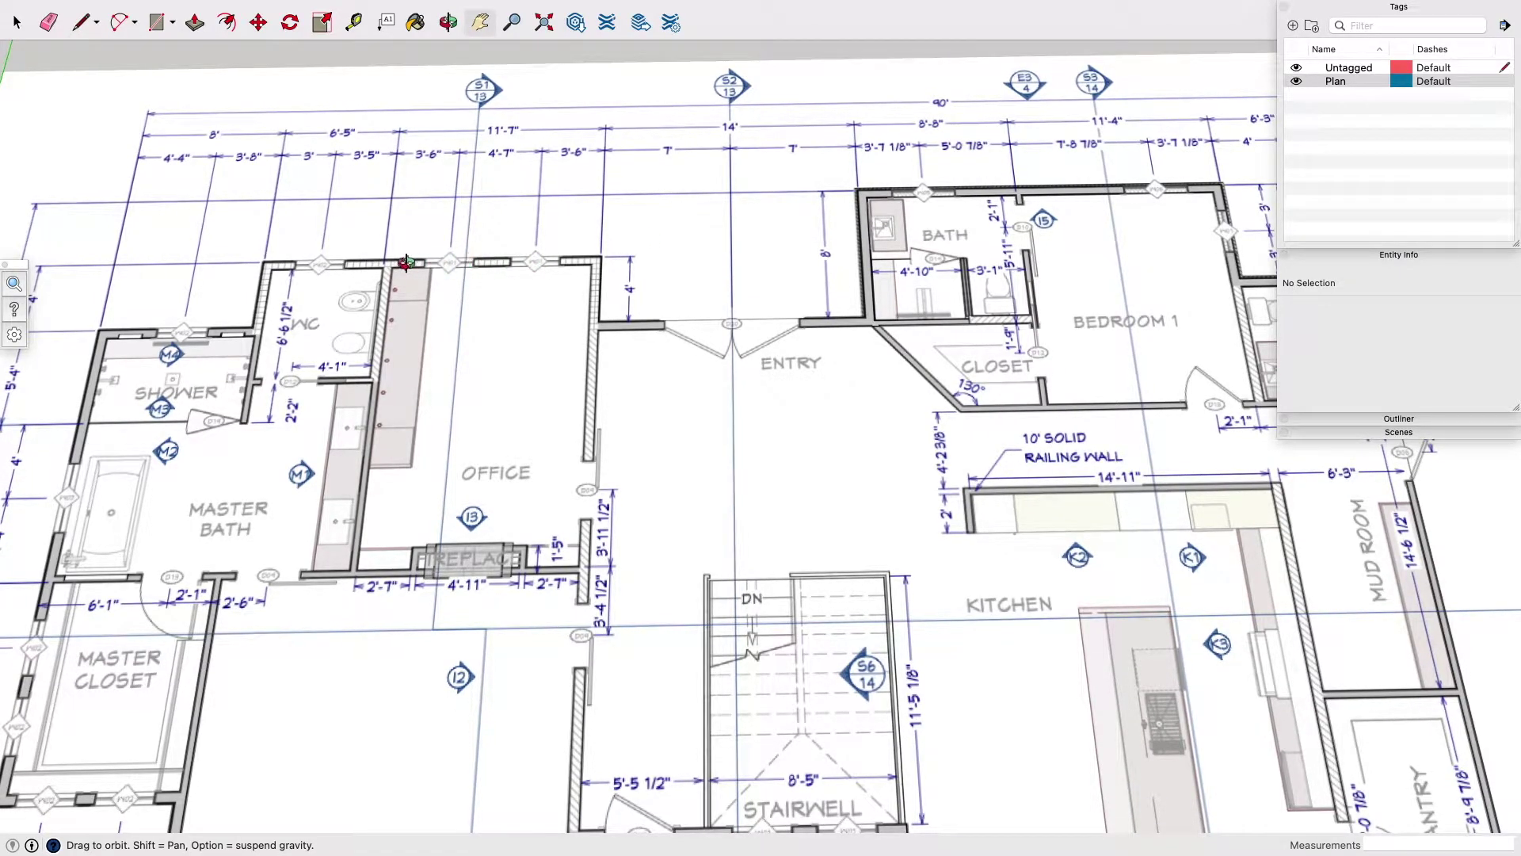
pyautogui.press('l')
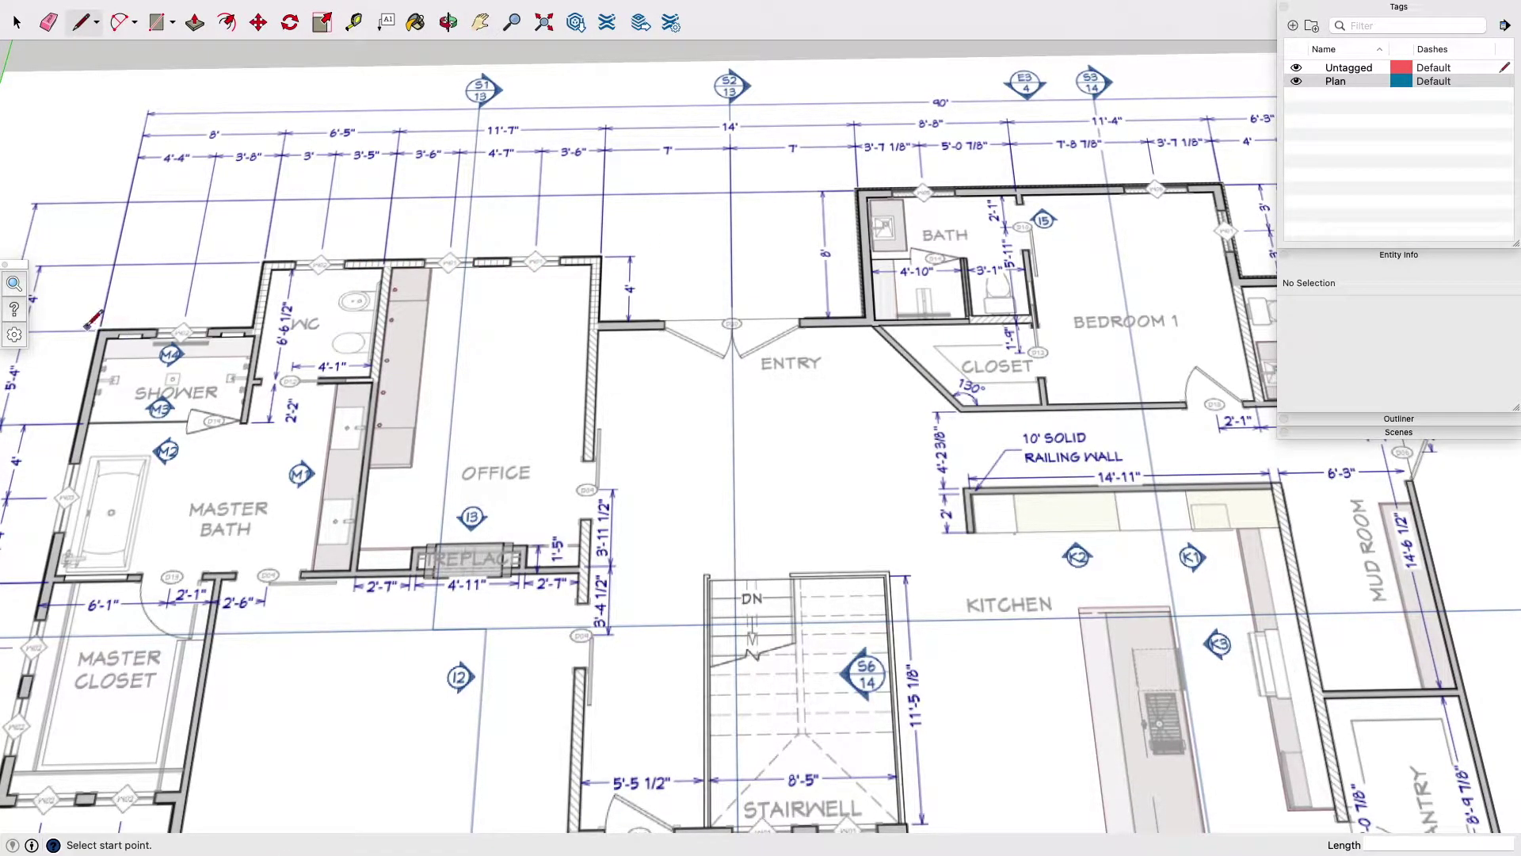
pyautogui.scroll(5, 99, 323)
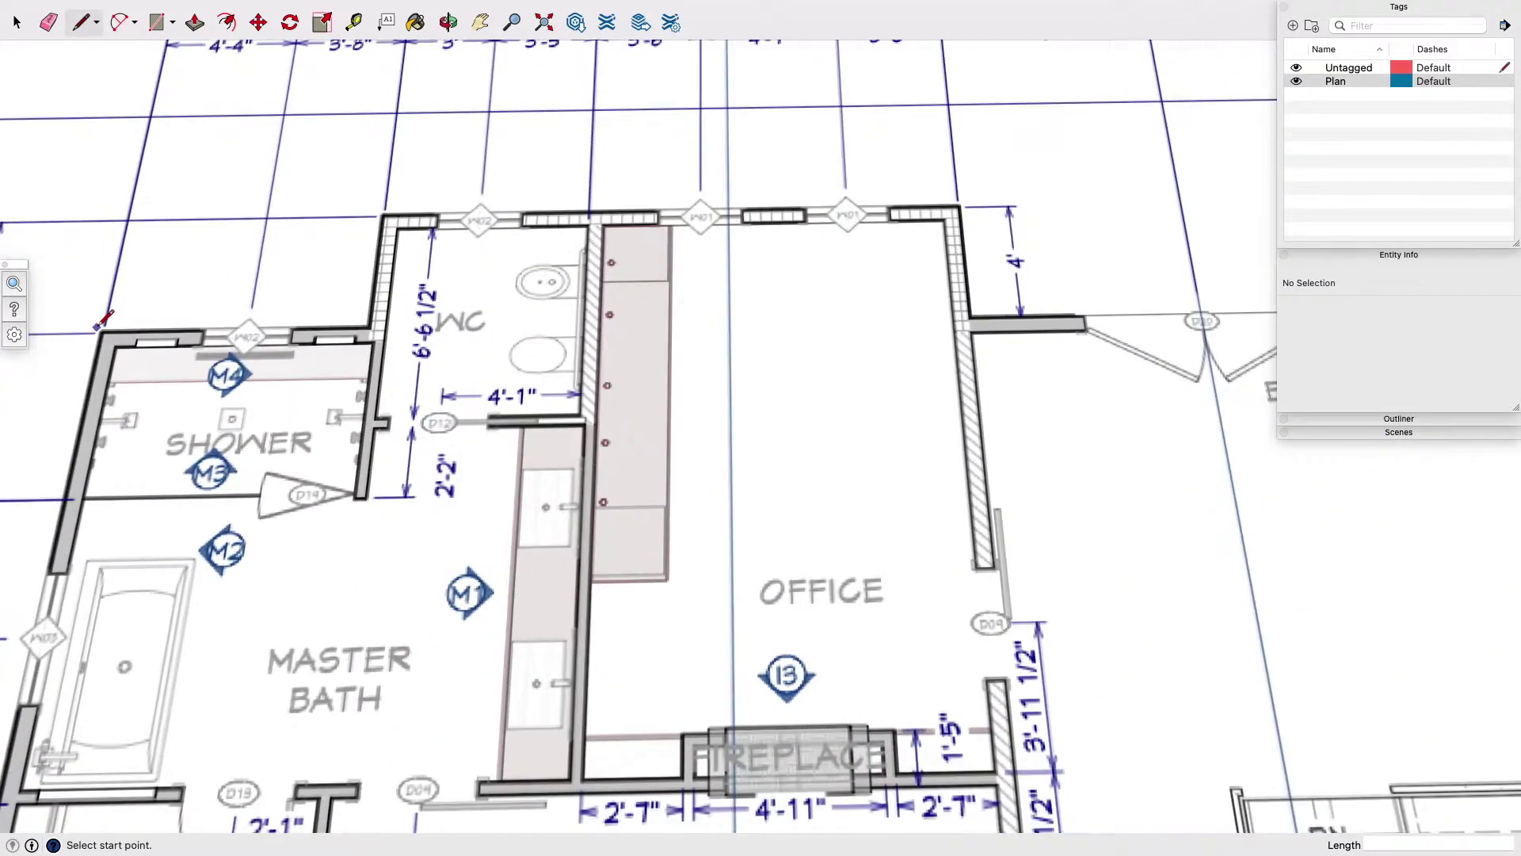
pyautogui.click(100, 332)
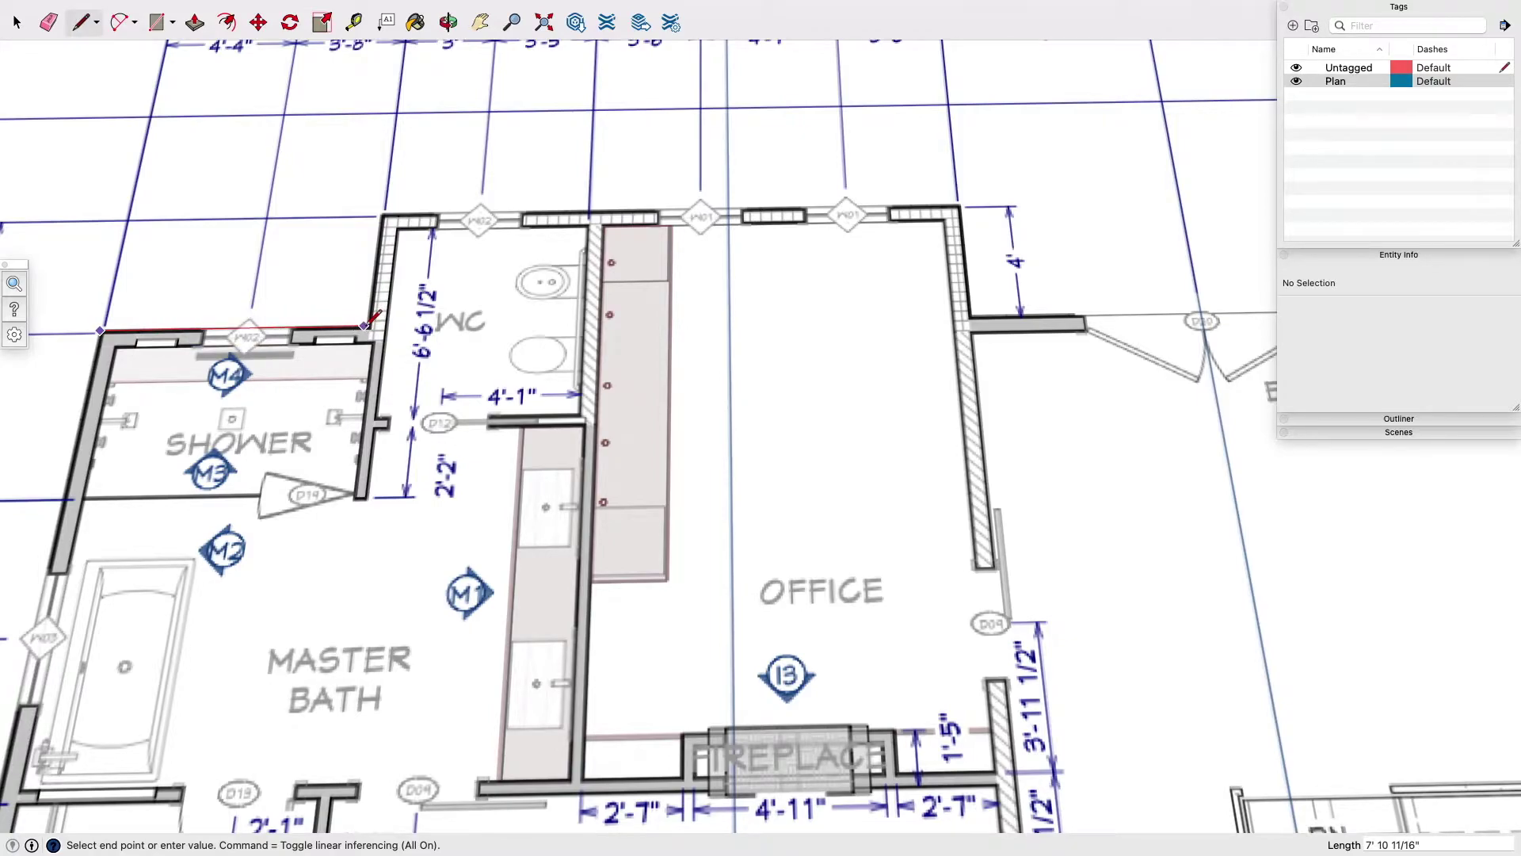
pyautogui.scroll(-4, 369, 325)
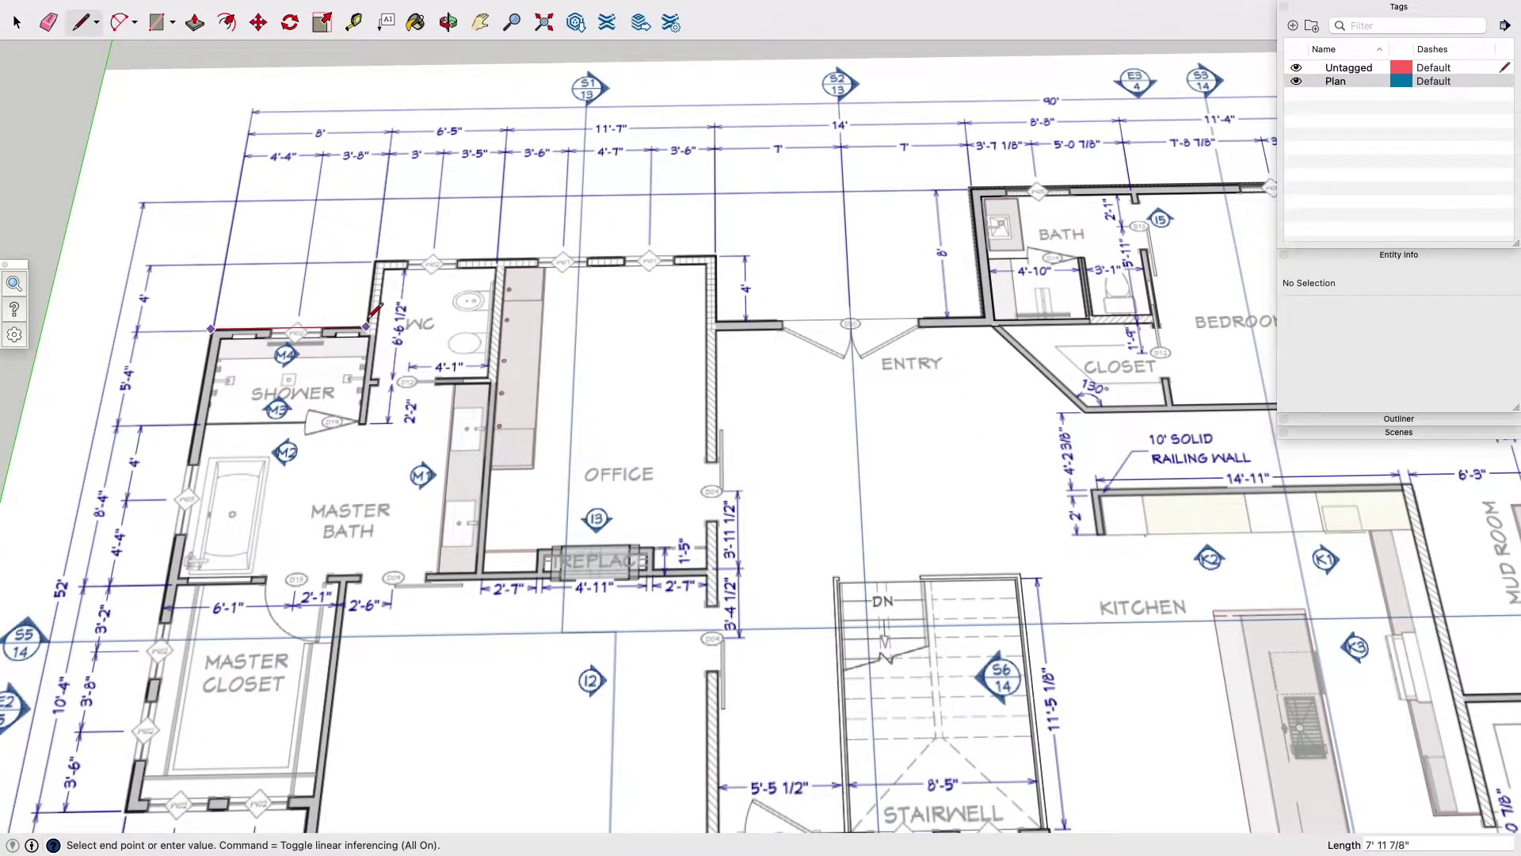
pyautogui.write('8')
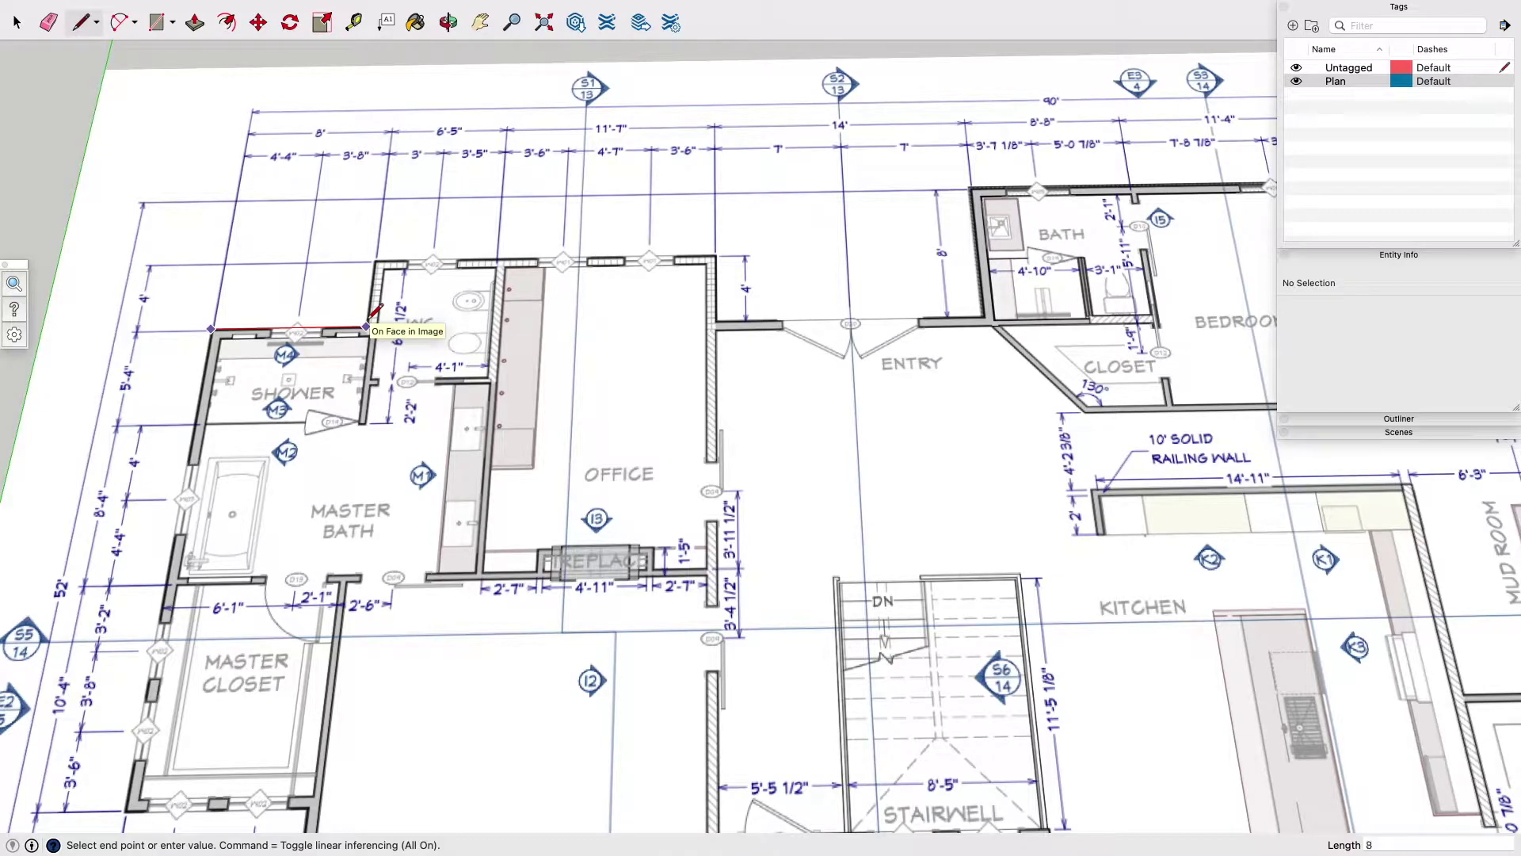
pyautogui.press('Return')
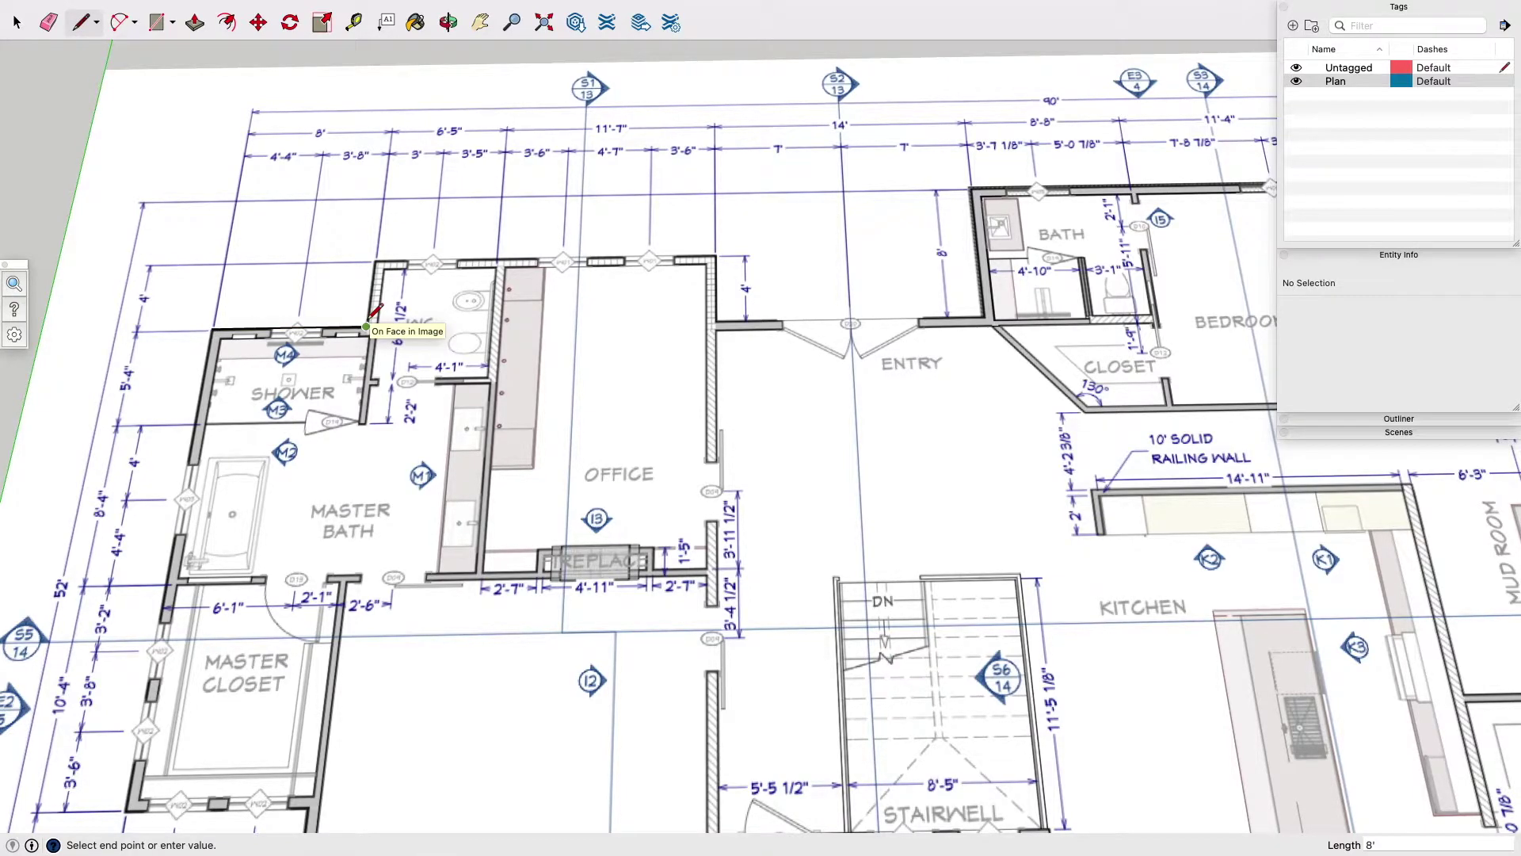
# Continue the outline up to the WC's outer corner, and draw 6'5" along the WC's upper wall on the red axis.
pyautogui.click(375, 255)
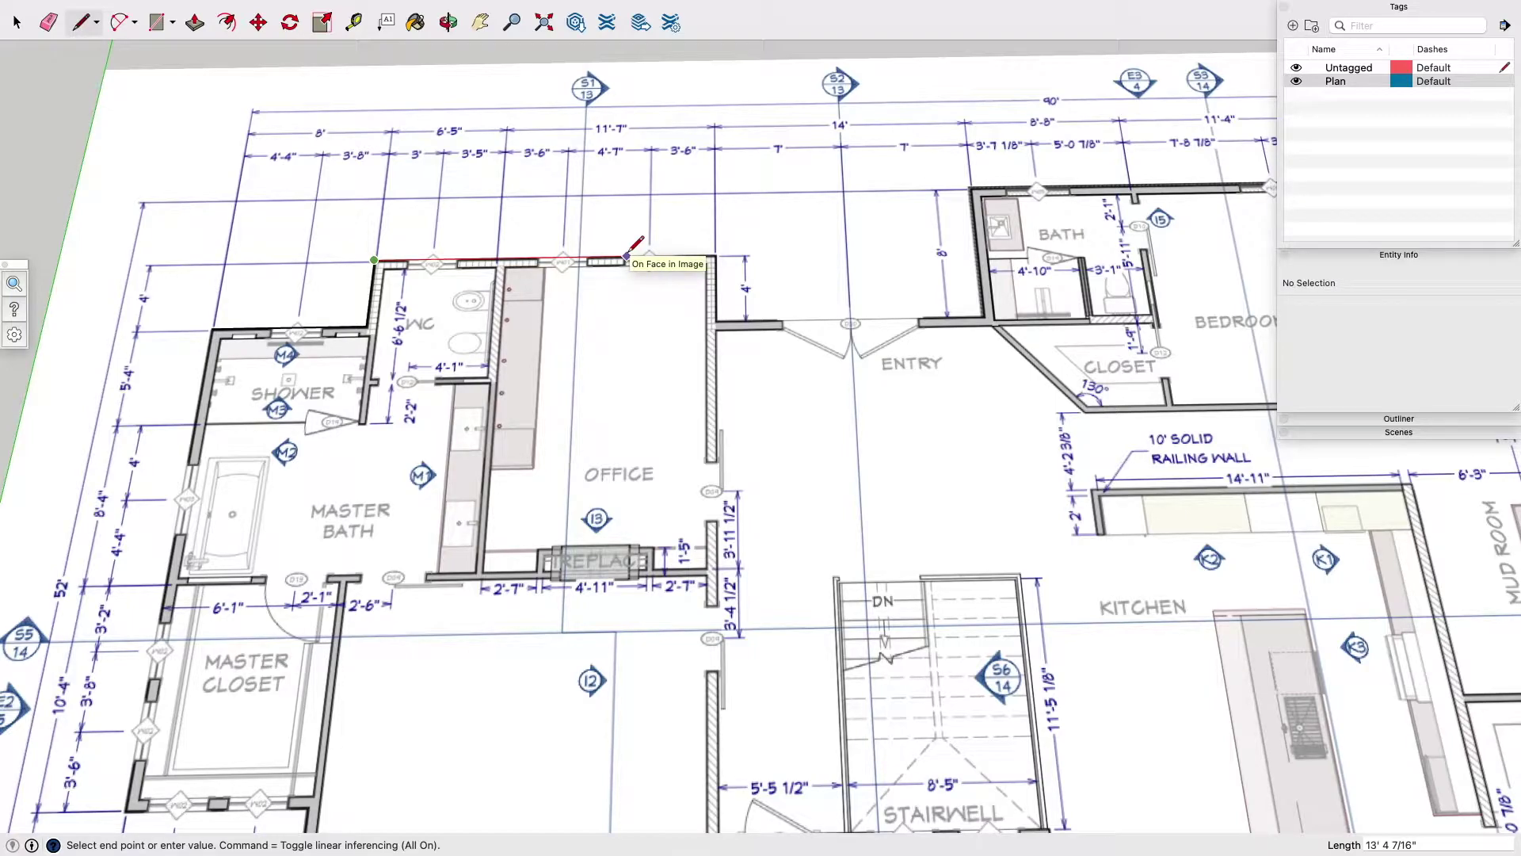
pyautogui.write("6'5")
pyautogui.press('Return')
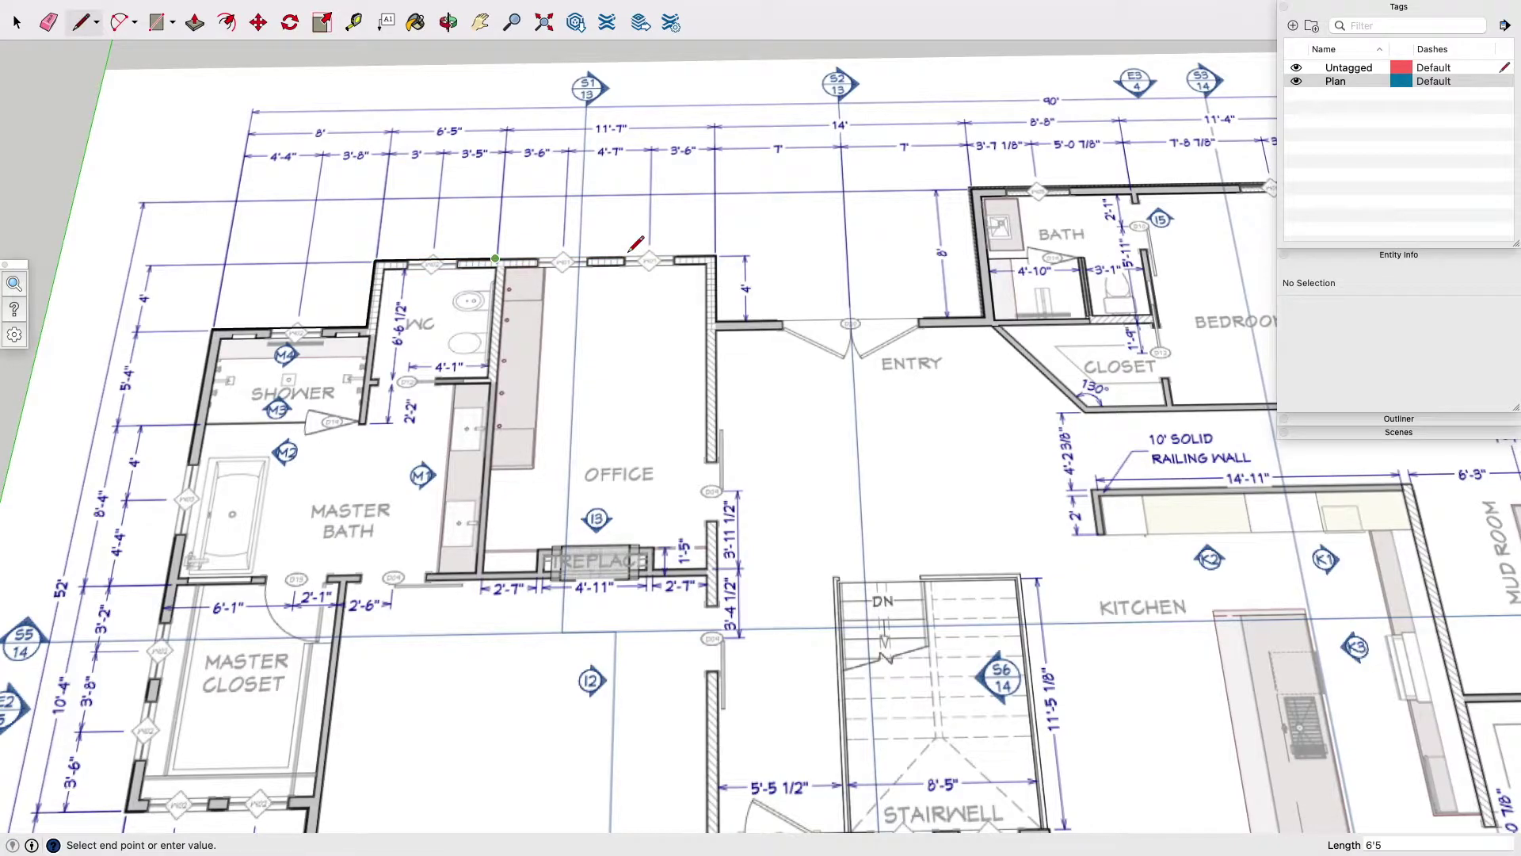
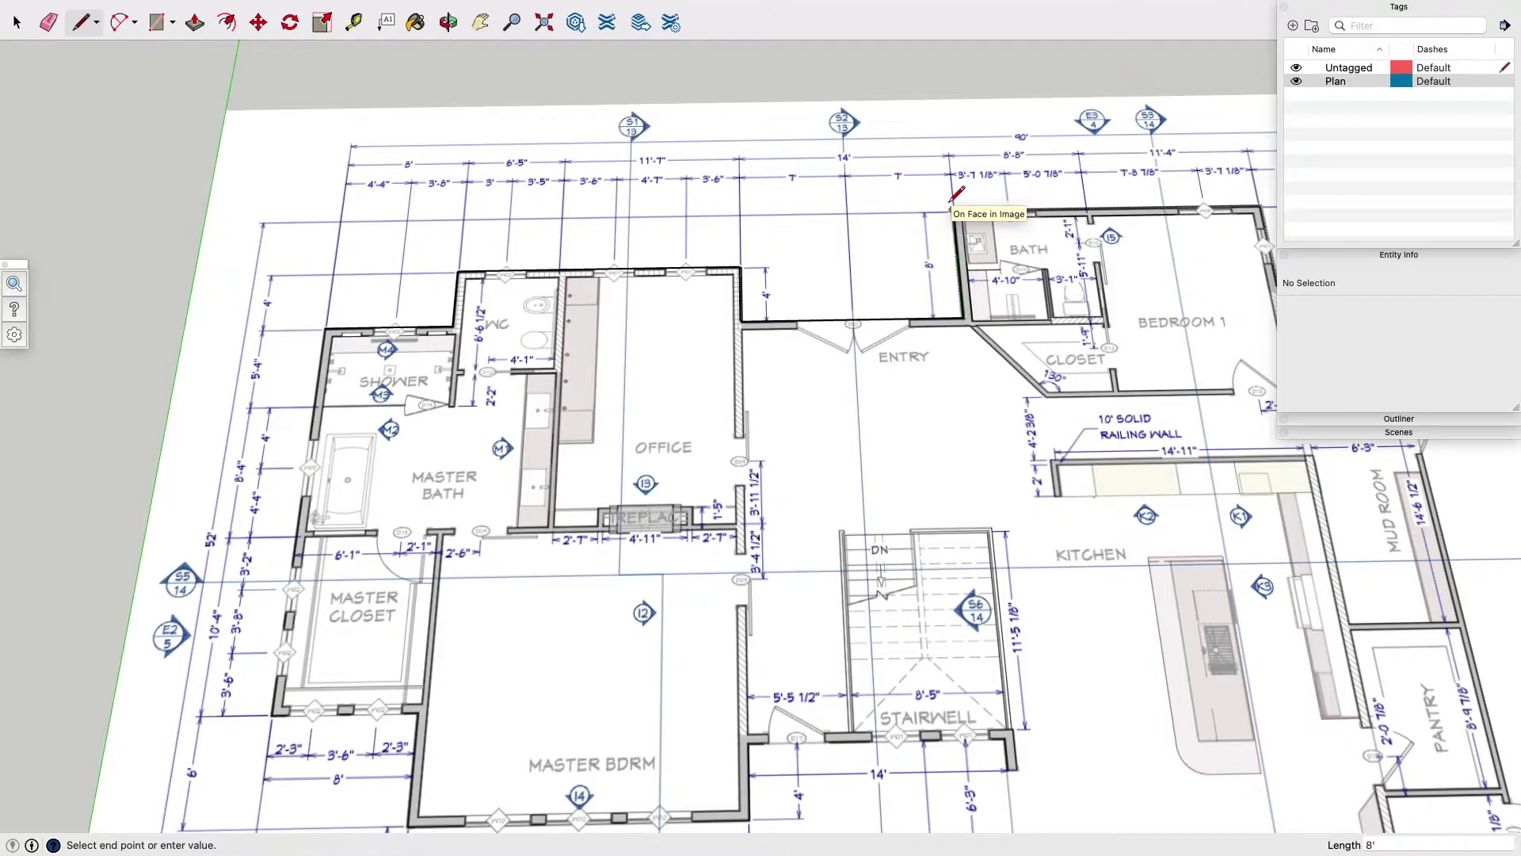
# Draw an 8'8" line along the red axis over the bath's upper exterior wall, starting from its outer left corner.
pyautogui.press('h')
pyautogui.moveTo(956, 196); pyautogui.dragTo(681, 232)
pyautogui.scroll(-2, 682, 232)
pyautogui.press('l')
pyautogui.click(662, 242)
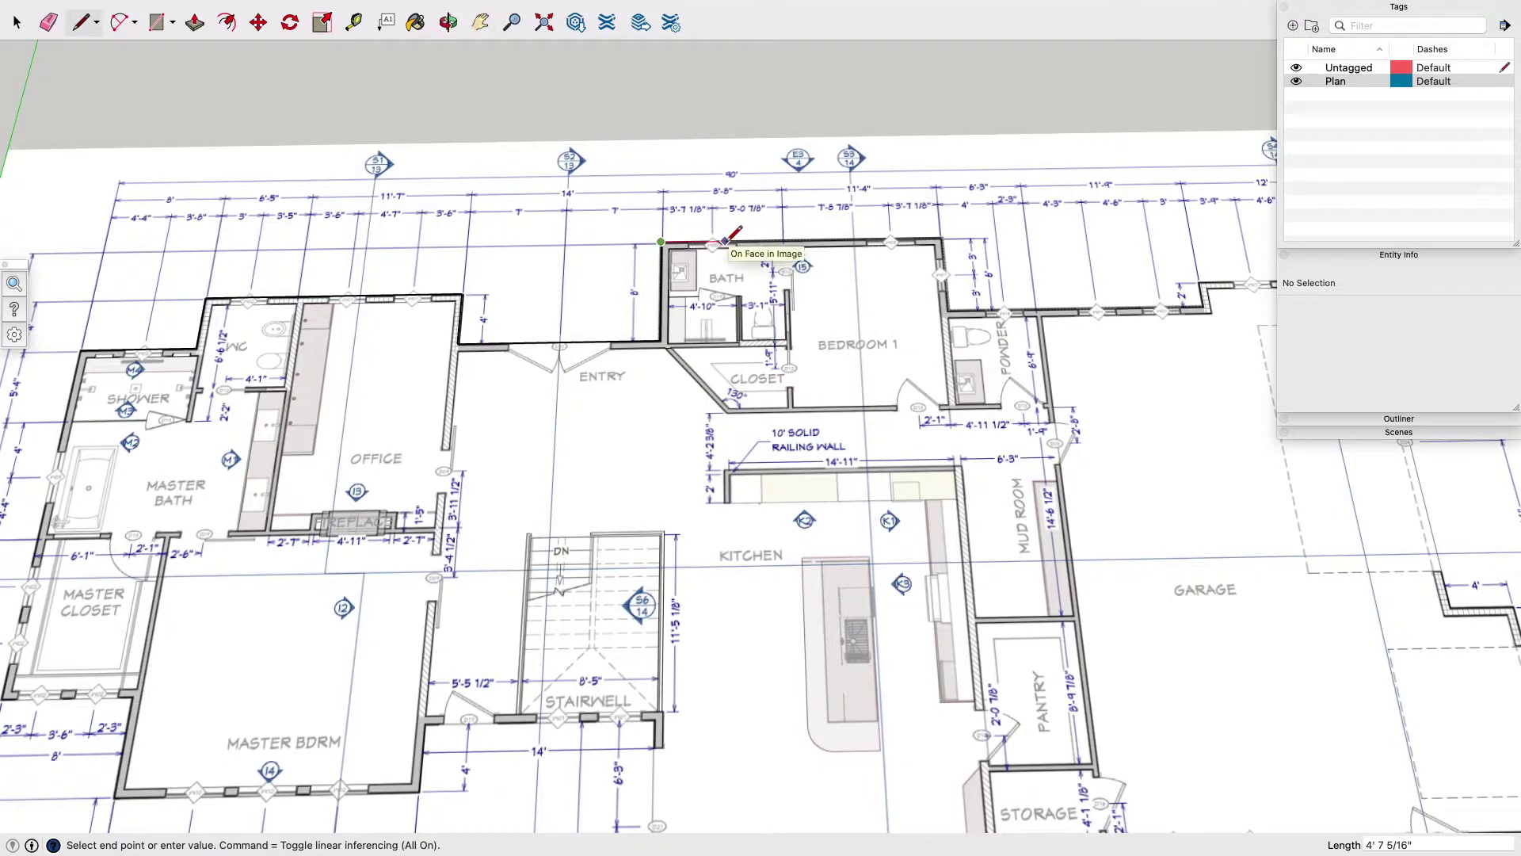
pyautogui.write('8\'8"')
pyautogui.press('Return')
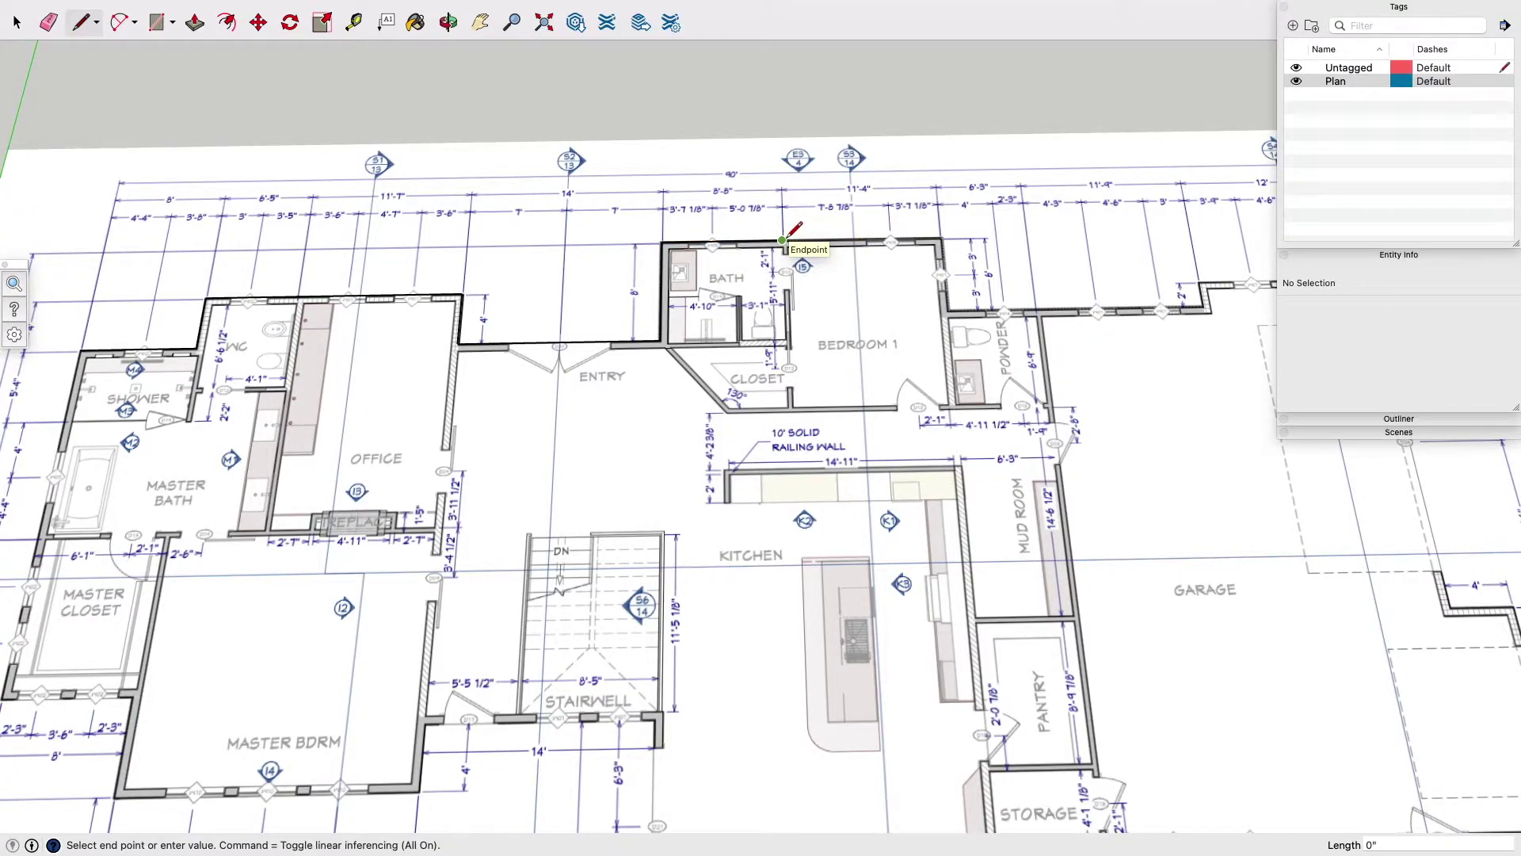
# Extend the outline 11'4" along the red axis over Bedroom 1's upper exterior wall.
pyautogui.scroll(-2, 788, 235)
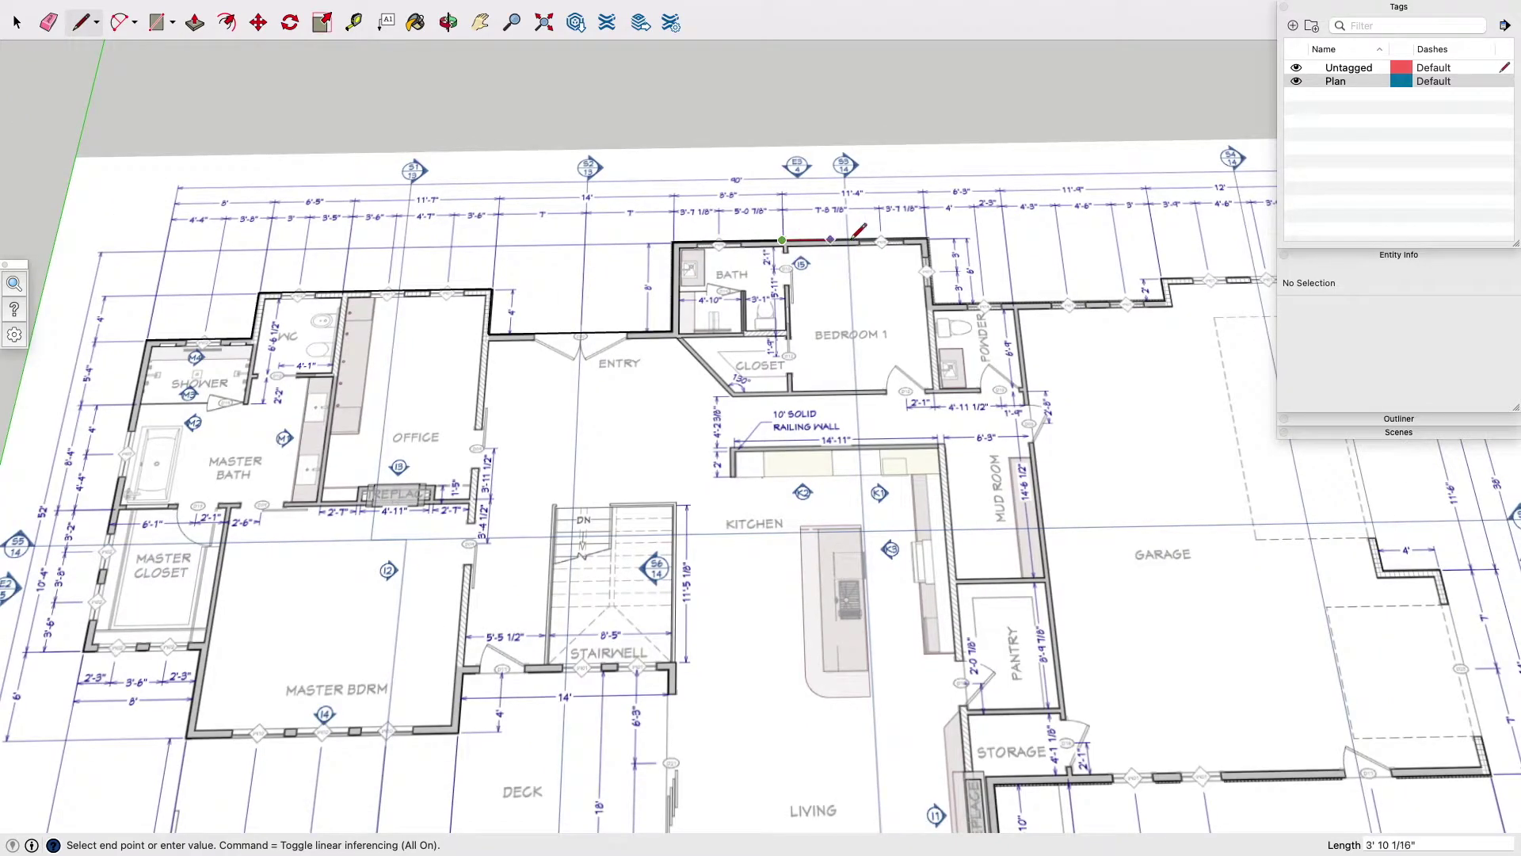
pyautogui.write('11')
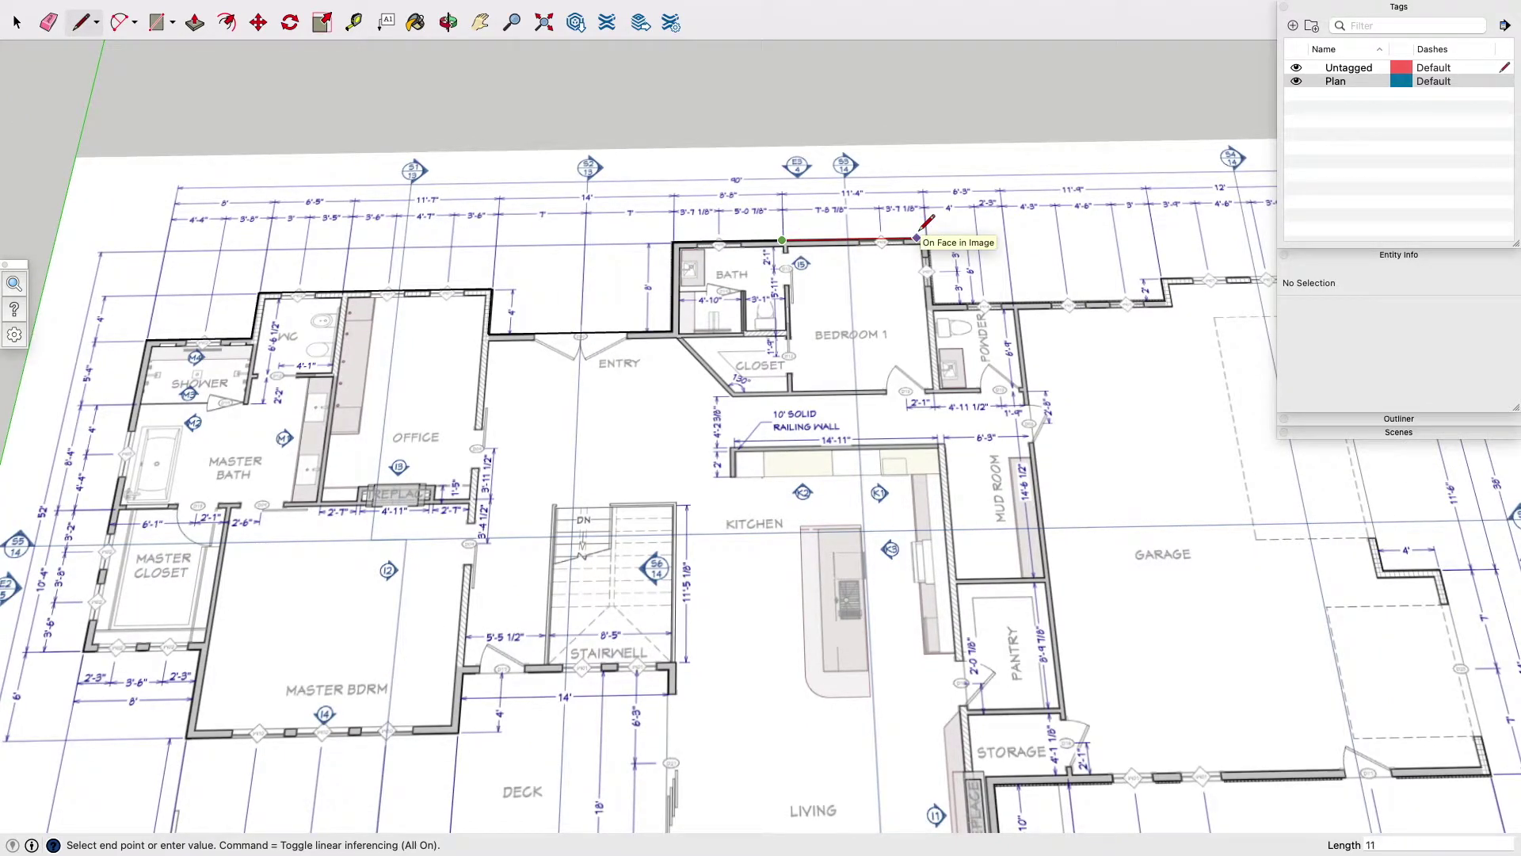
pyautogui.write("'4")
pyautogui.press('Return')
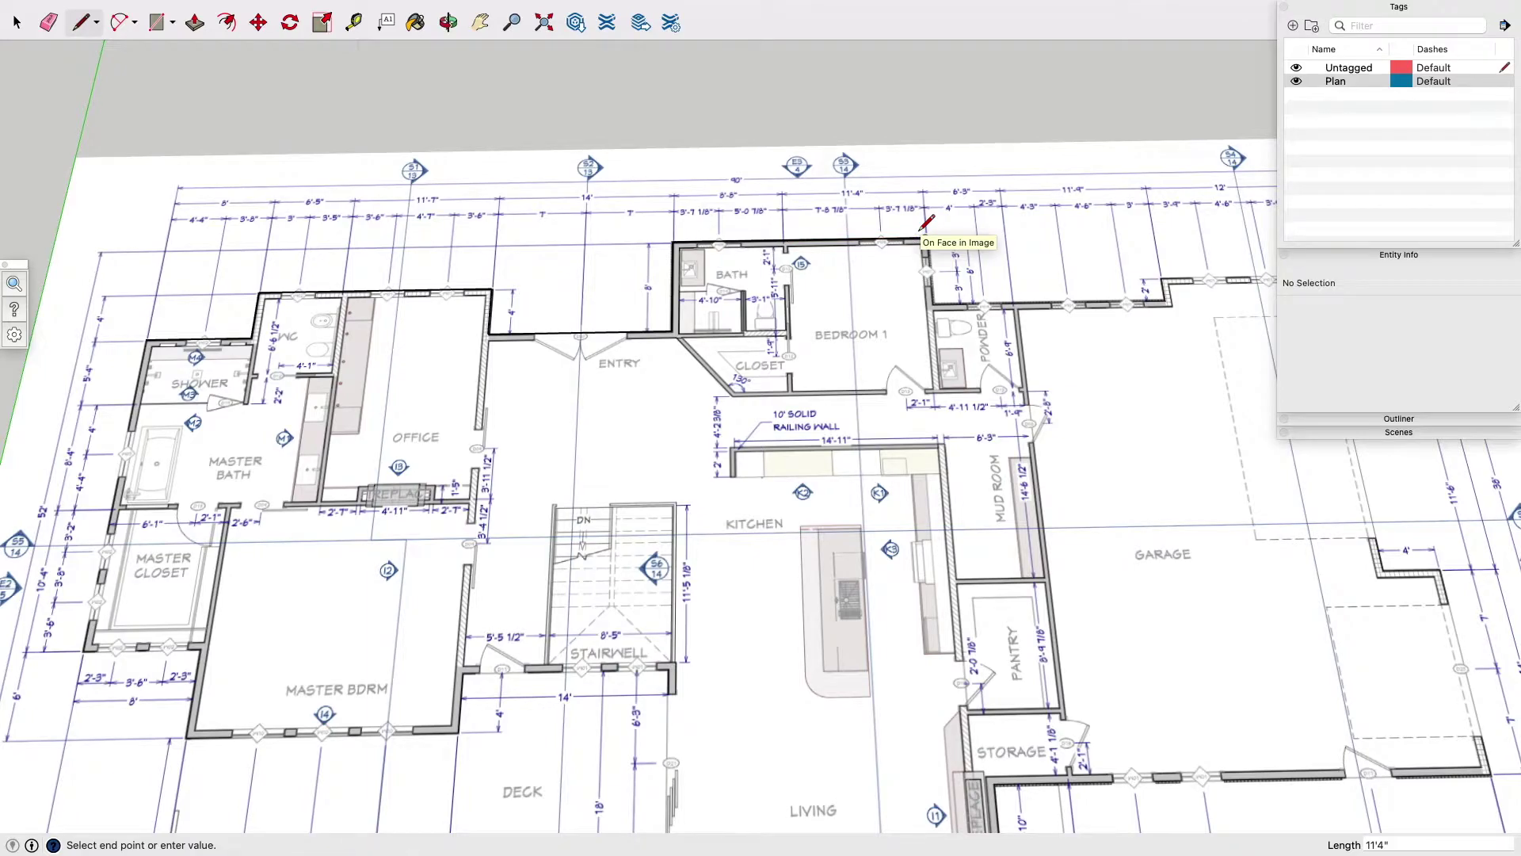
# Trace down Bedroom 1's right exterior wall to the powder room corner, and draw 6'3" along the powder room's upper wall.
pyautogui.click(931, 304)
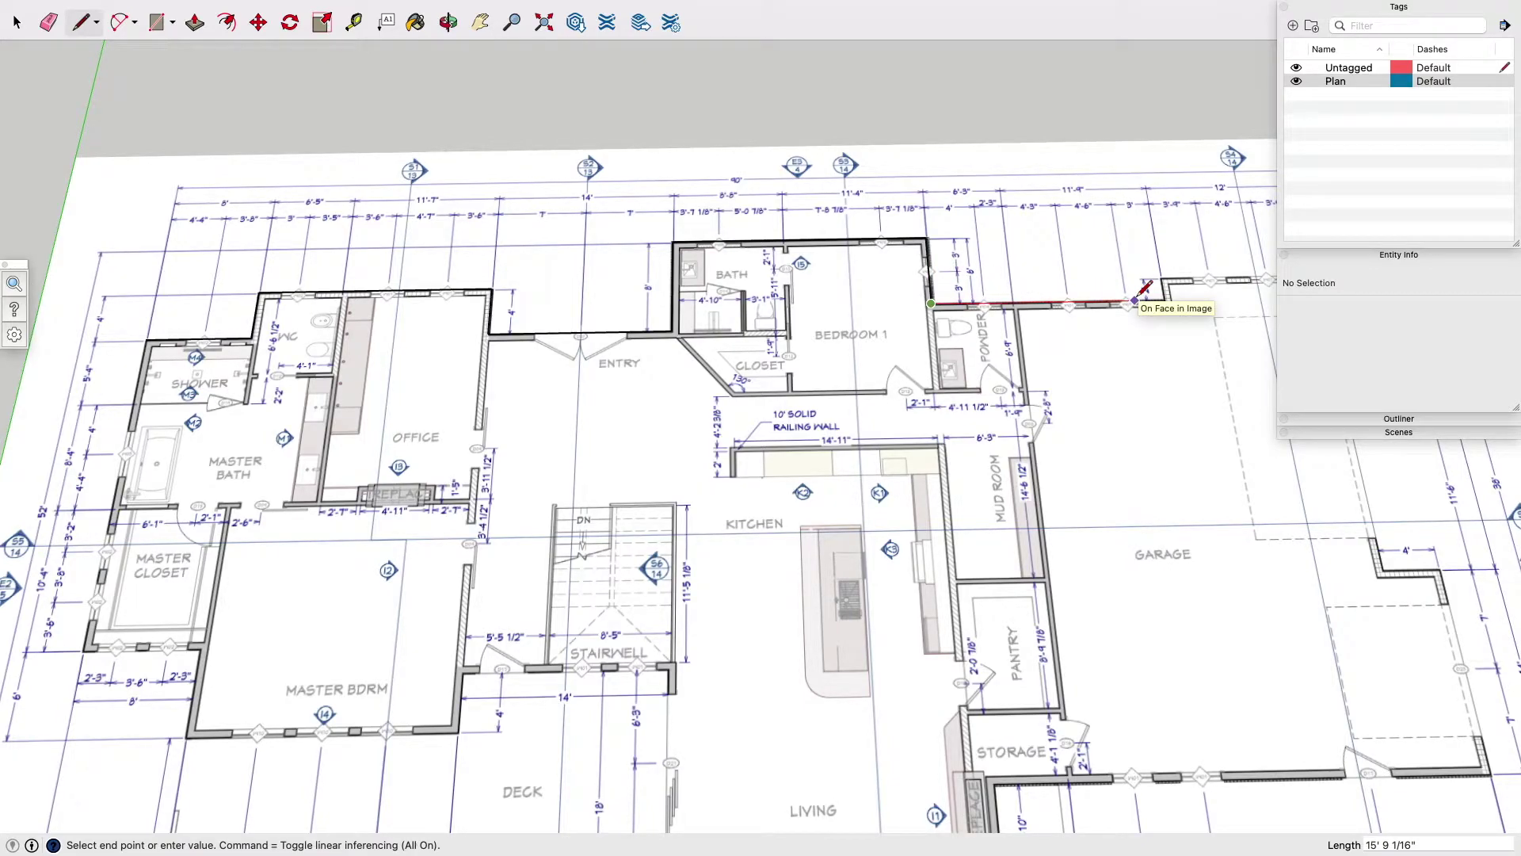
pyautogui.write('6')
pyautogui.press('Return')
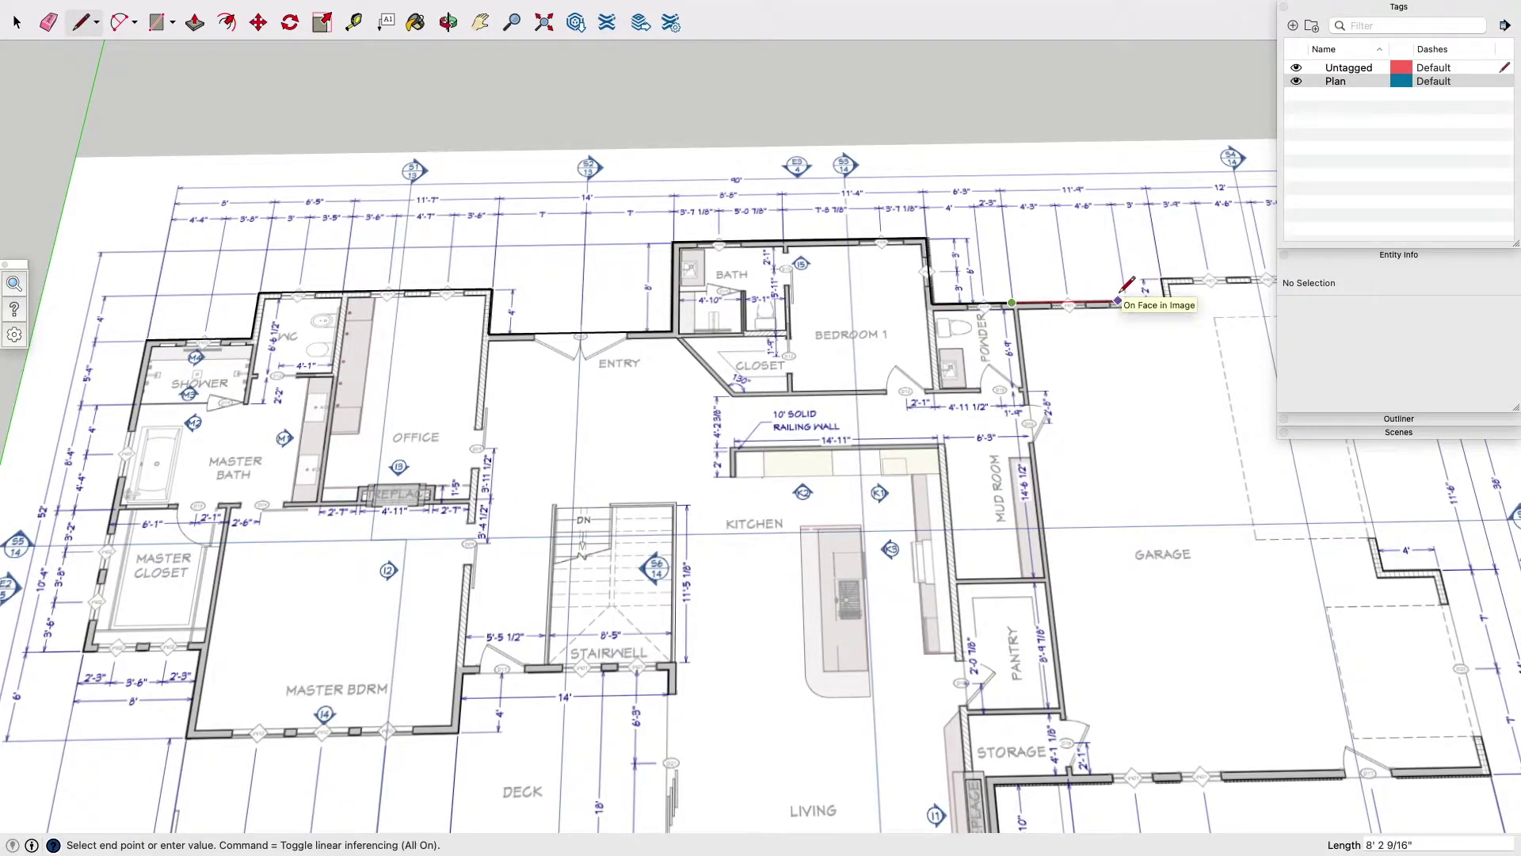
# Continue the outline 11'9" along the garage's upper wall, and add a 2' line up the green axis at the wall's jog.
pyautogui.write("11'")
pyautogui.press('Return')
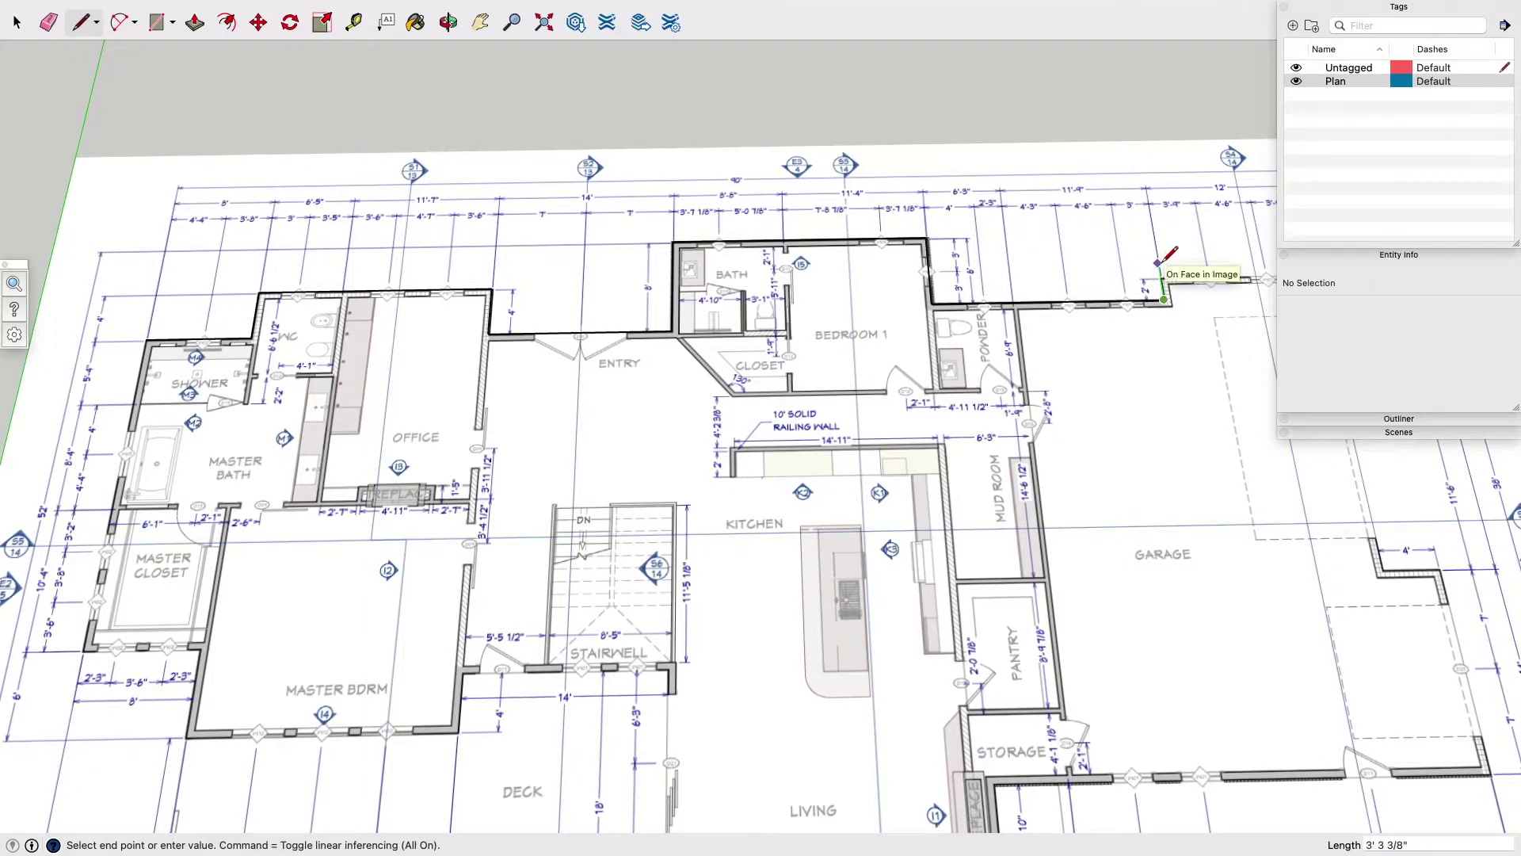
pyautogui.write("2'")
pyautogui.press('Return')
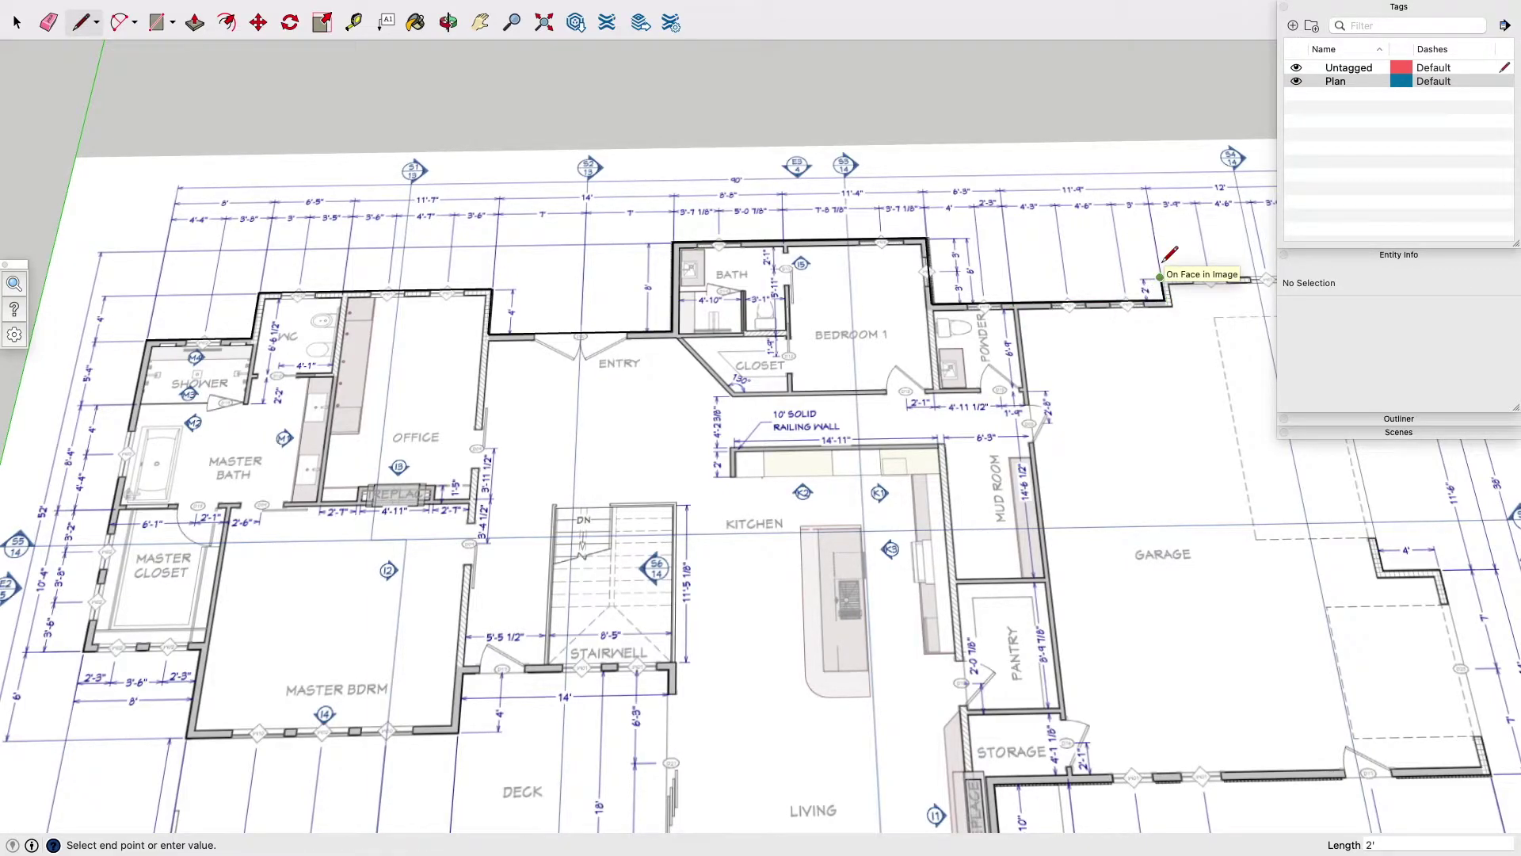
pyautogui.scroll(-3, 1164, 262)
pyautogui.press('h')
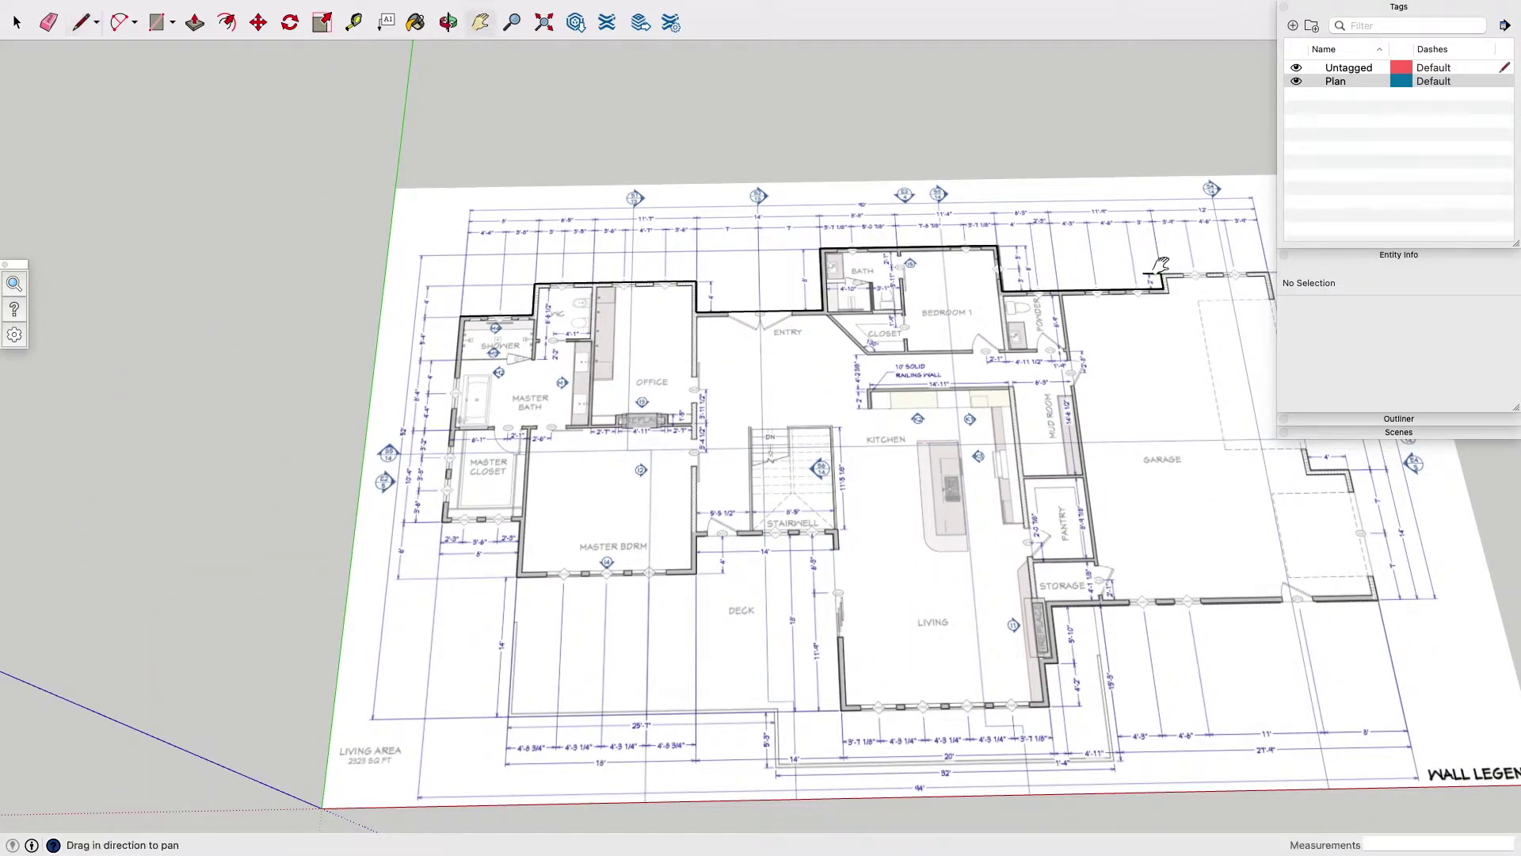
pyautogui.press('space')
pyautogui.moveTo(1161, 266); pyautogui.dragTo(987, 253)
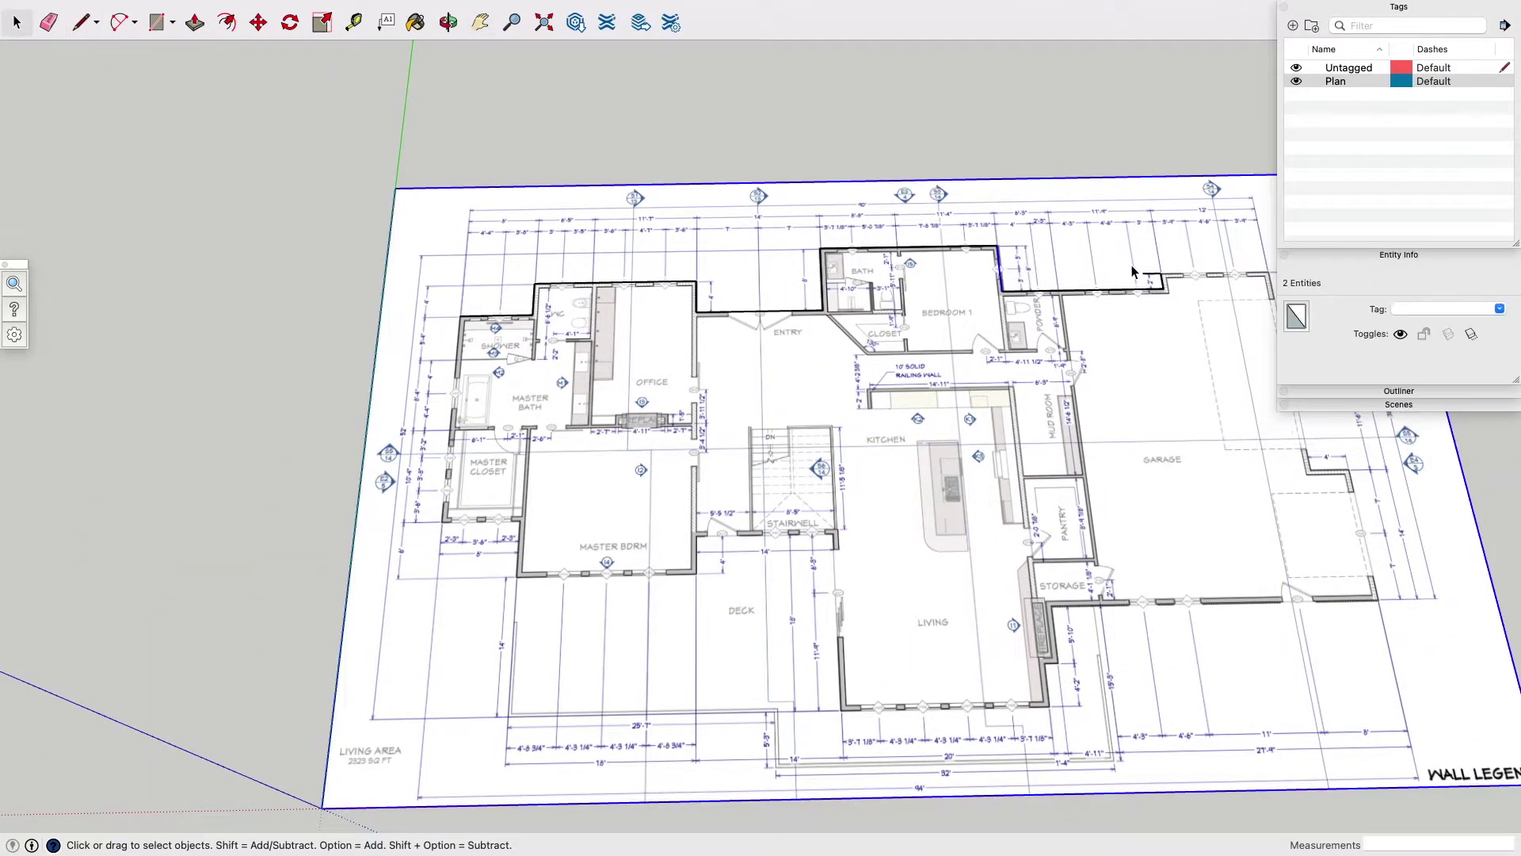
pyautogui.click(1136, 272)
pyautogui.press('h')
pyautogui.moveTo(1131, 255); pyautogui.dragTo(772, 306)
pyautogui.scroll(3, 822, 317)
pyautogui.press('space')
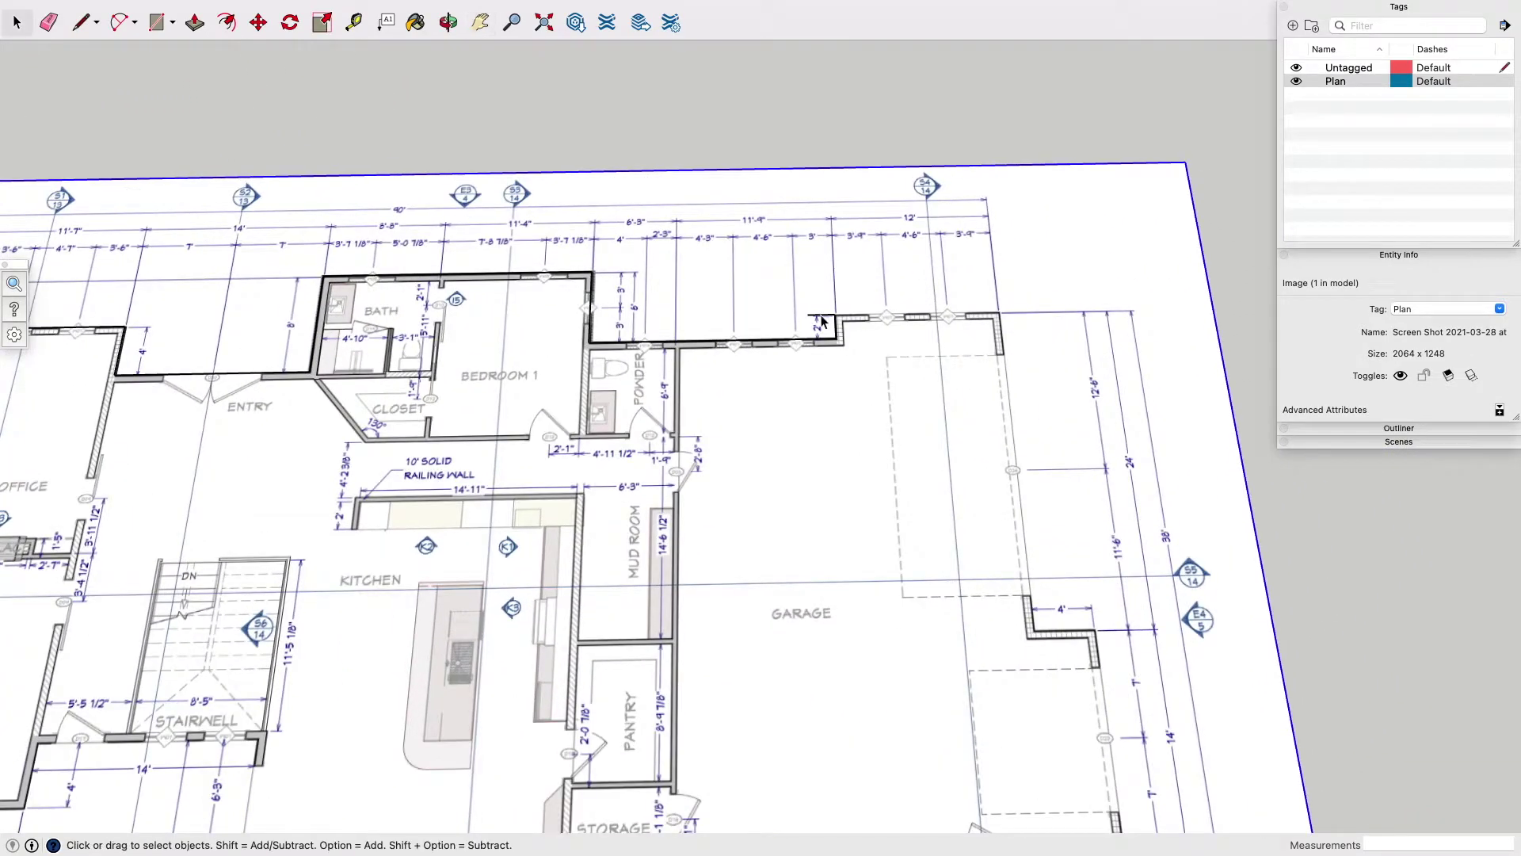
# Draw a 12' line along the red axis over the garage's upper wall, from the 2' jog to the outer corner.
pyautogui.click(821, 317)
pyautogui.press('Escape')
pyautogui.press('l')
pyautogui.click(835, 314)
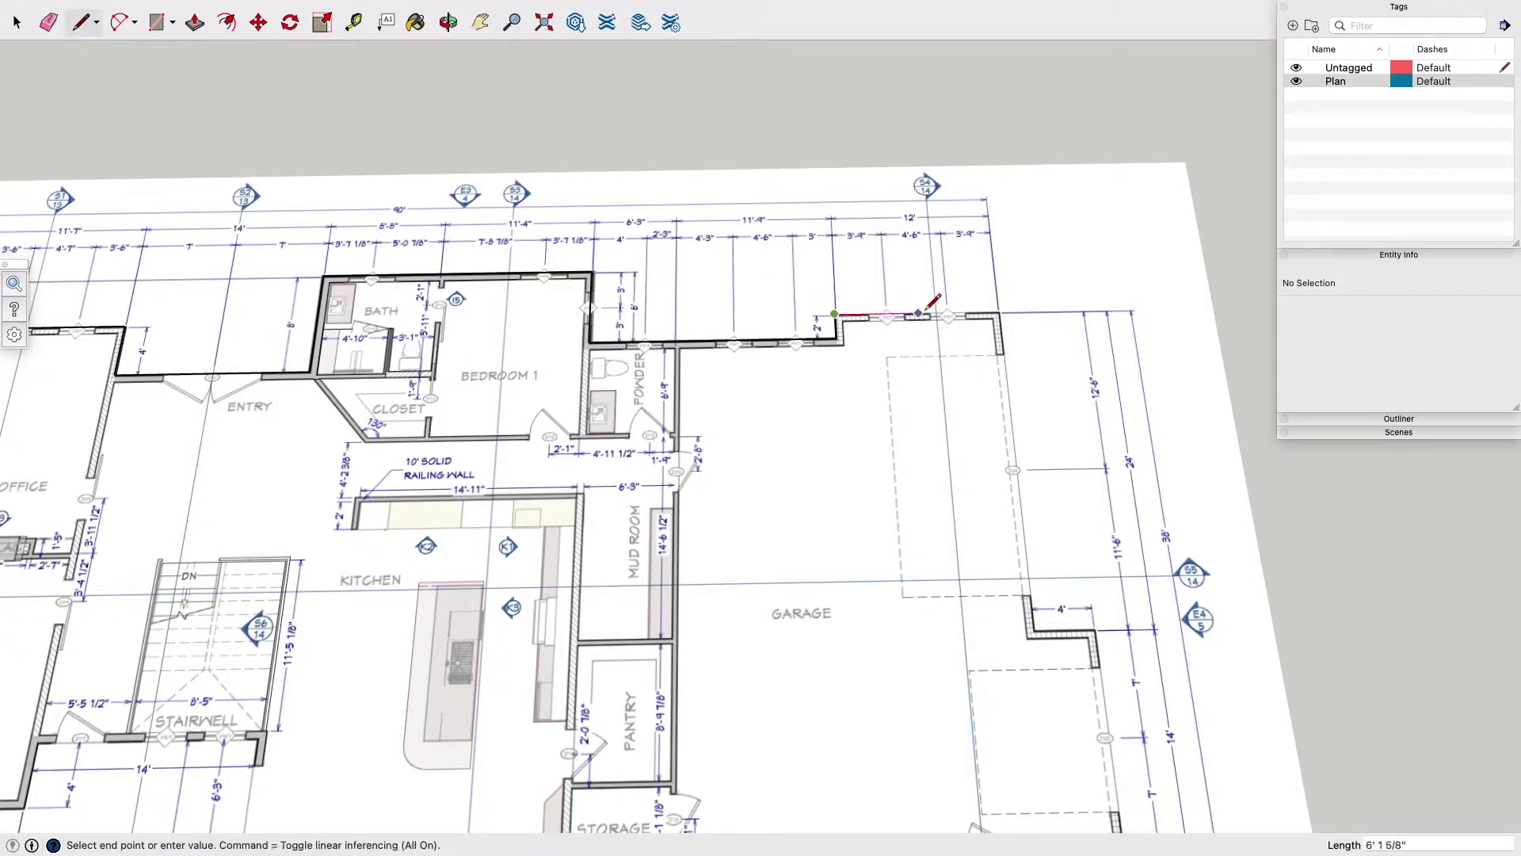
pyautogui.click(998, 311)
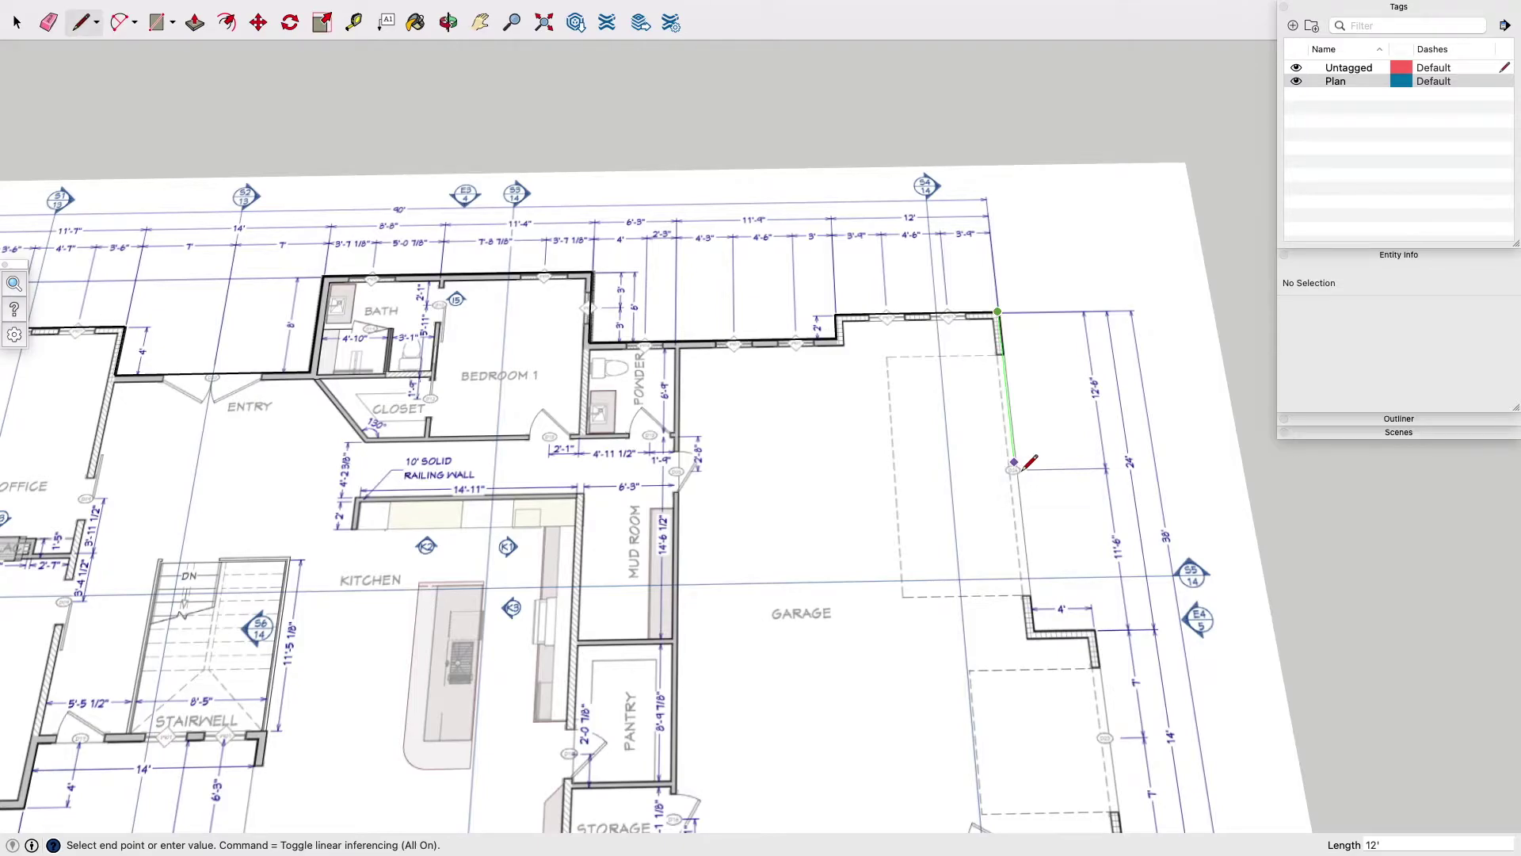
# Trace the garage's stepped right exterior wall with 24' down, 4' outward, and 14' down to the lower corner.
pyautogui.scroll(-2, 1027, 463)
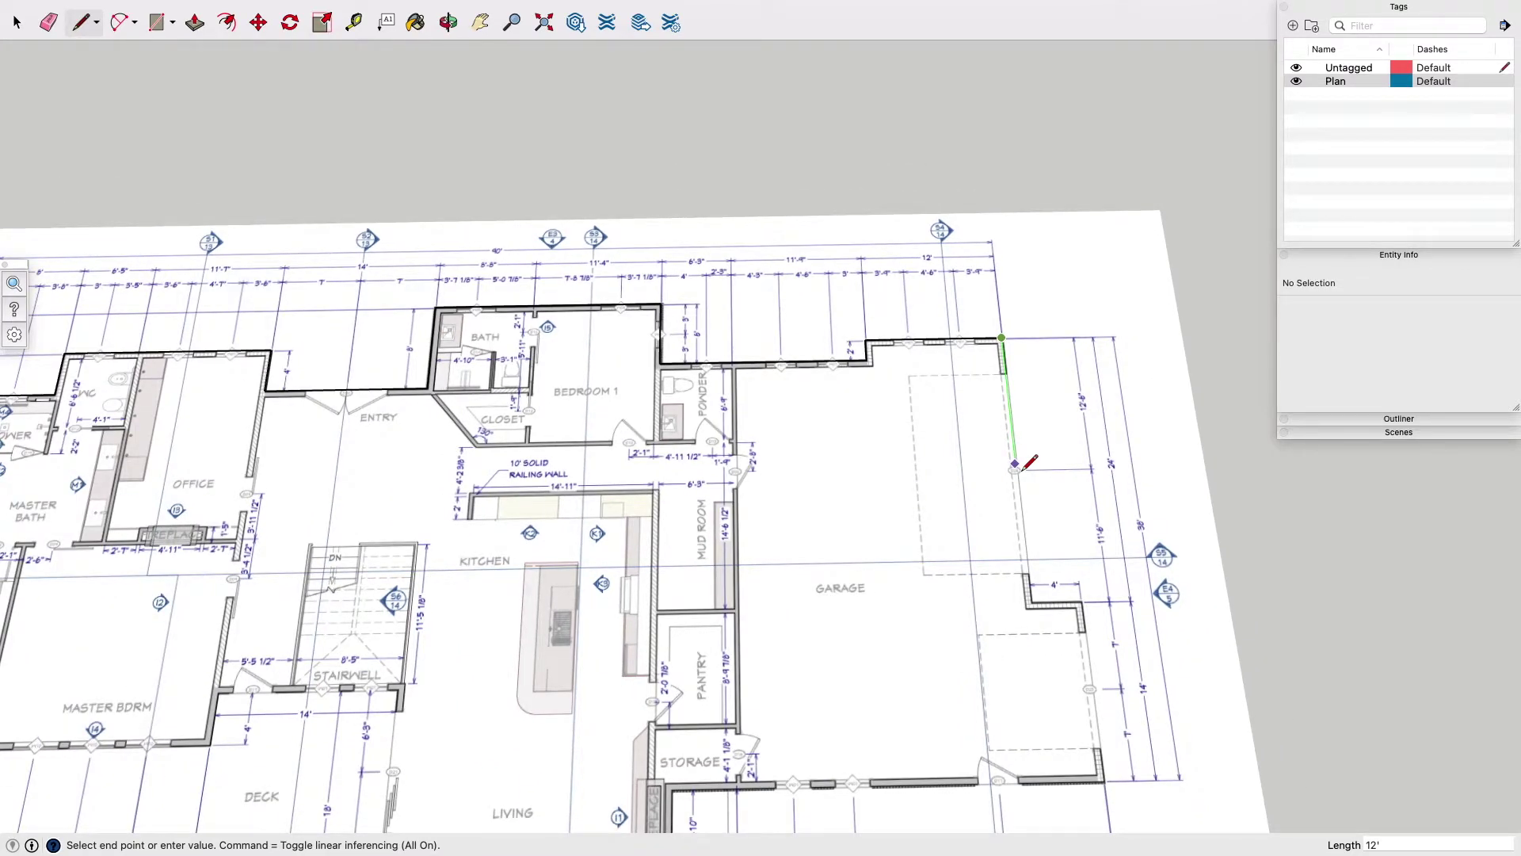
pyautogui.write('245')
pyautogui.press('Return')
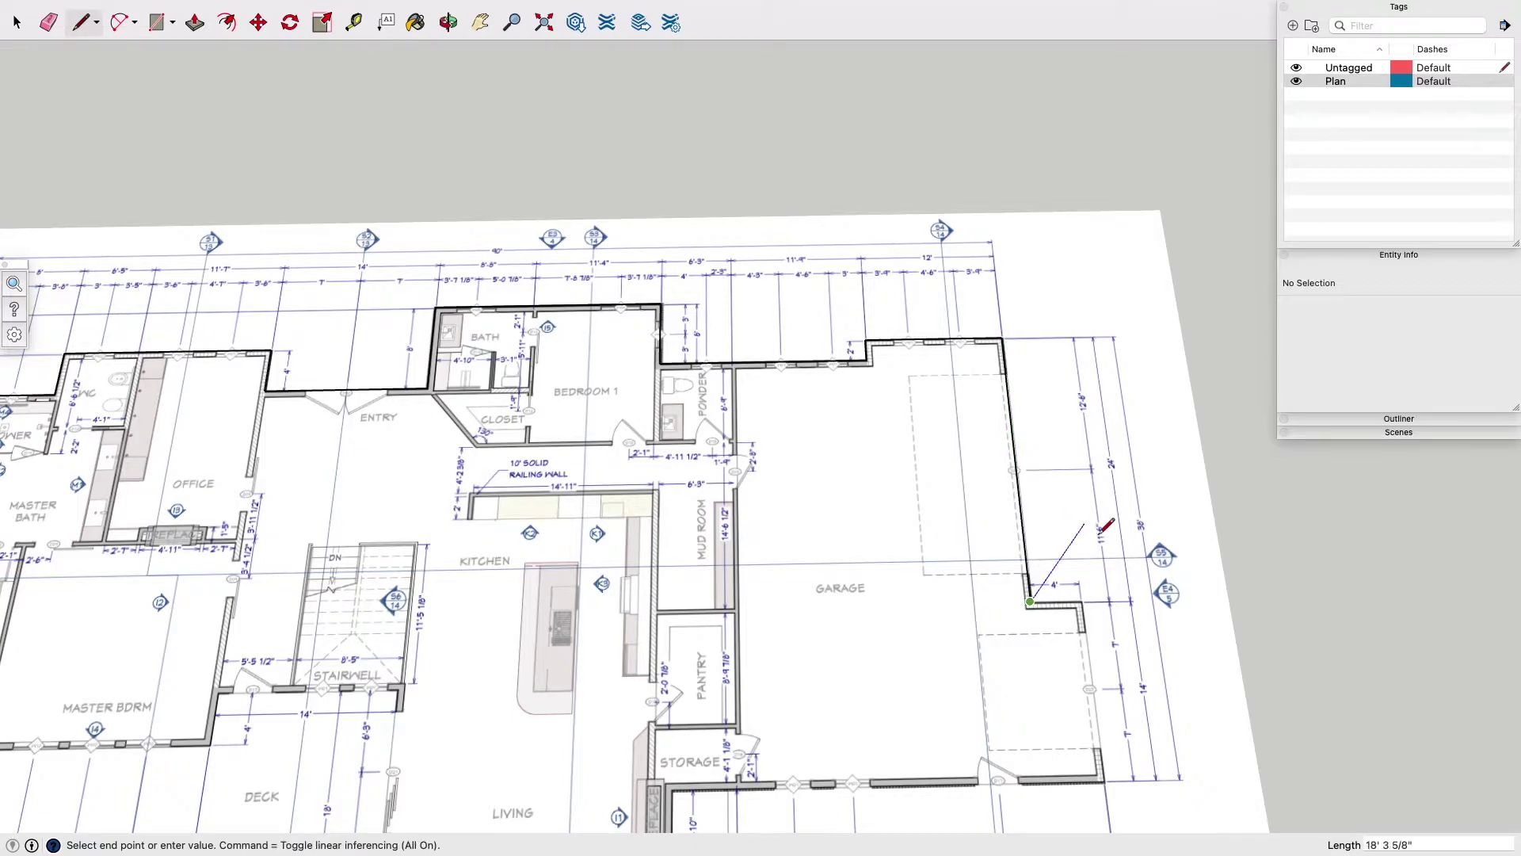
pyautogui.write('4')
pyautogui.press('Return')
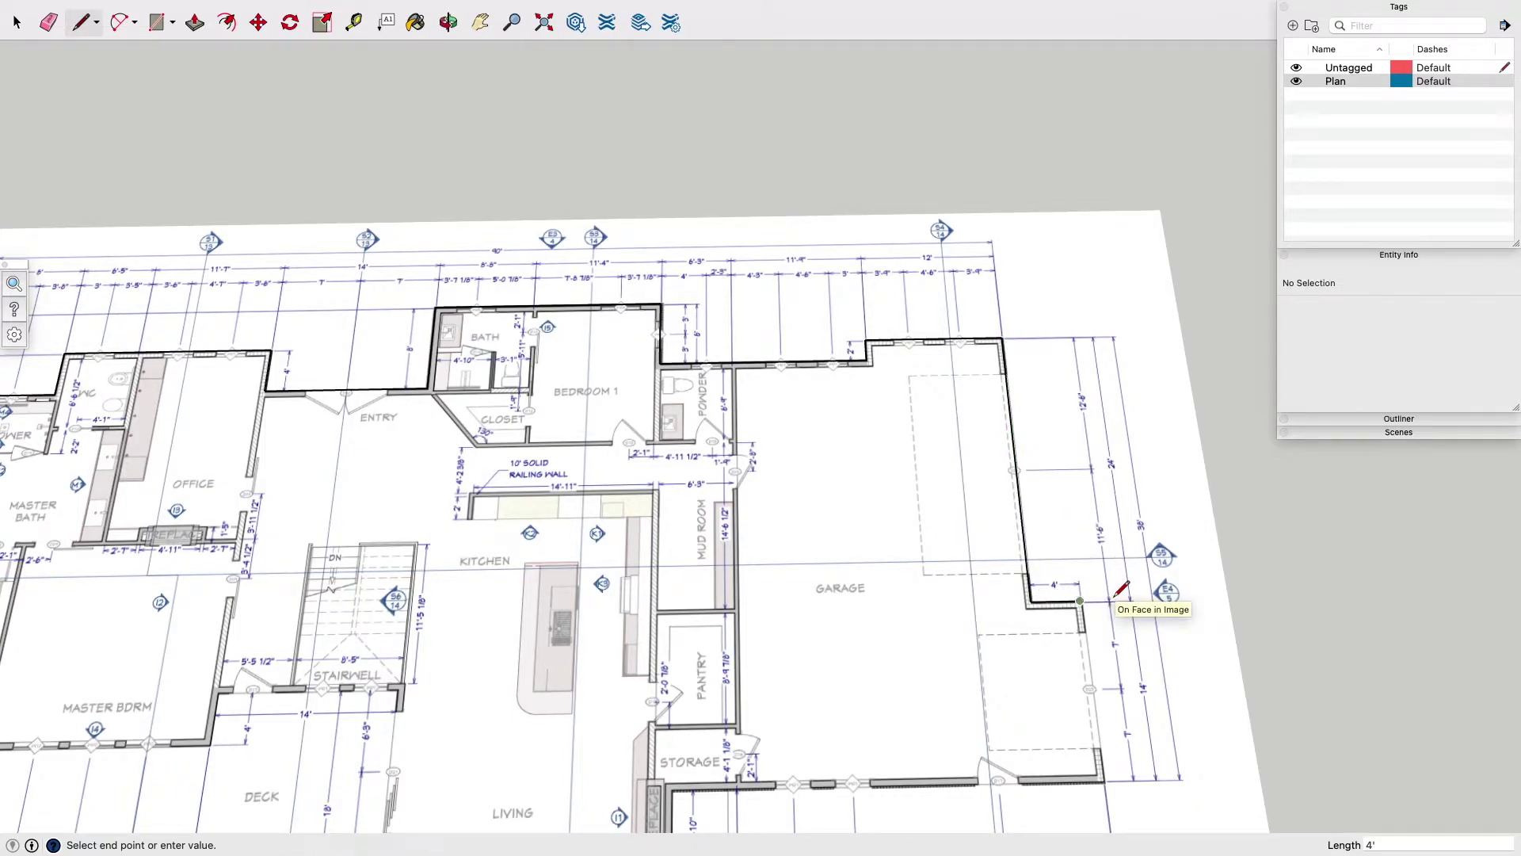
pyautogui.click(1103, 779)
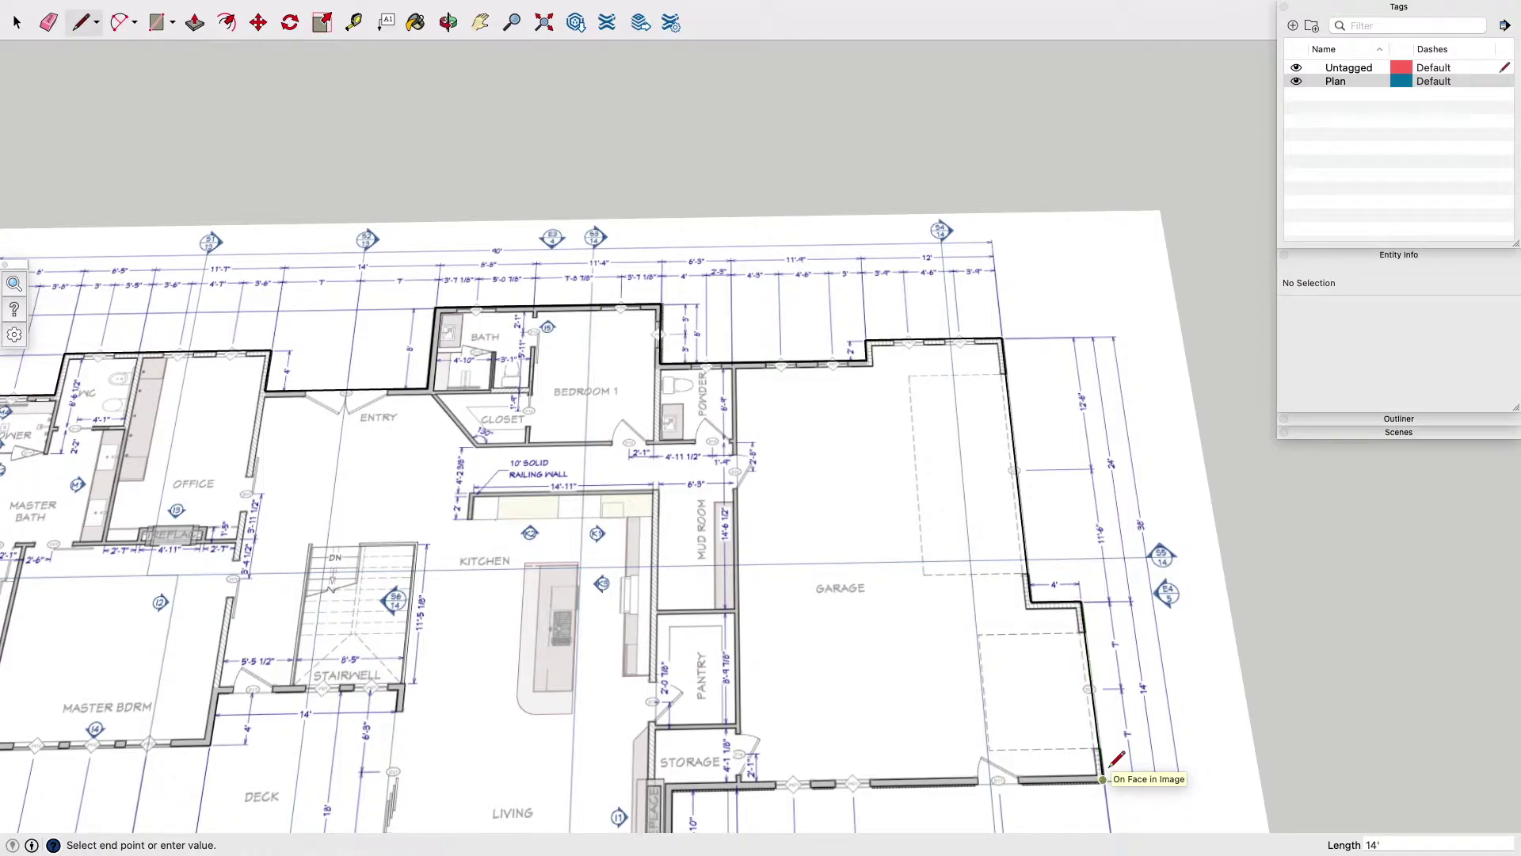
# Trace the garage's lower wall 27'9" along the red axis, and extend it 4'11" below the storage room to the fireplace corner.
pyautogui.press('h')
pyautogui.moveTo(808, 788); pyautogui.dragTo(830, 594)
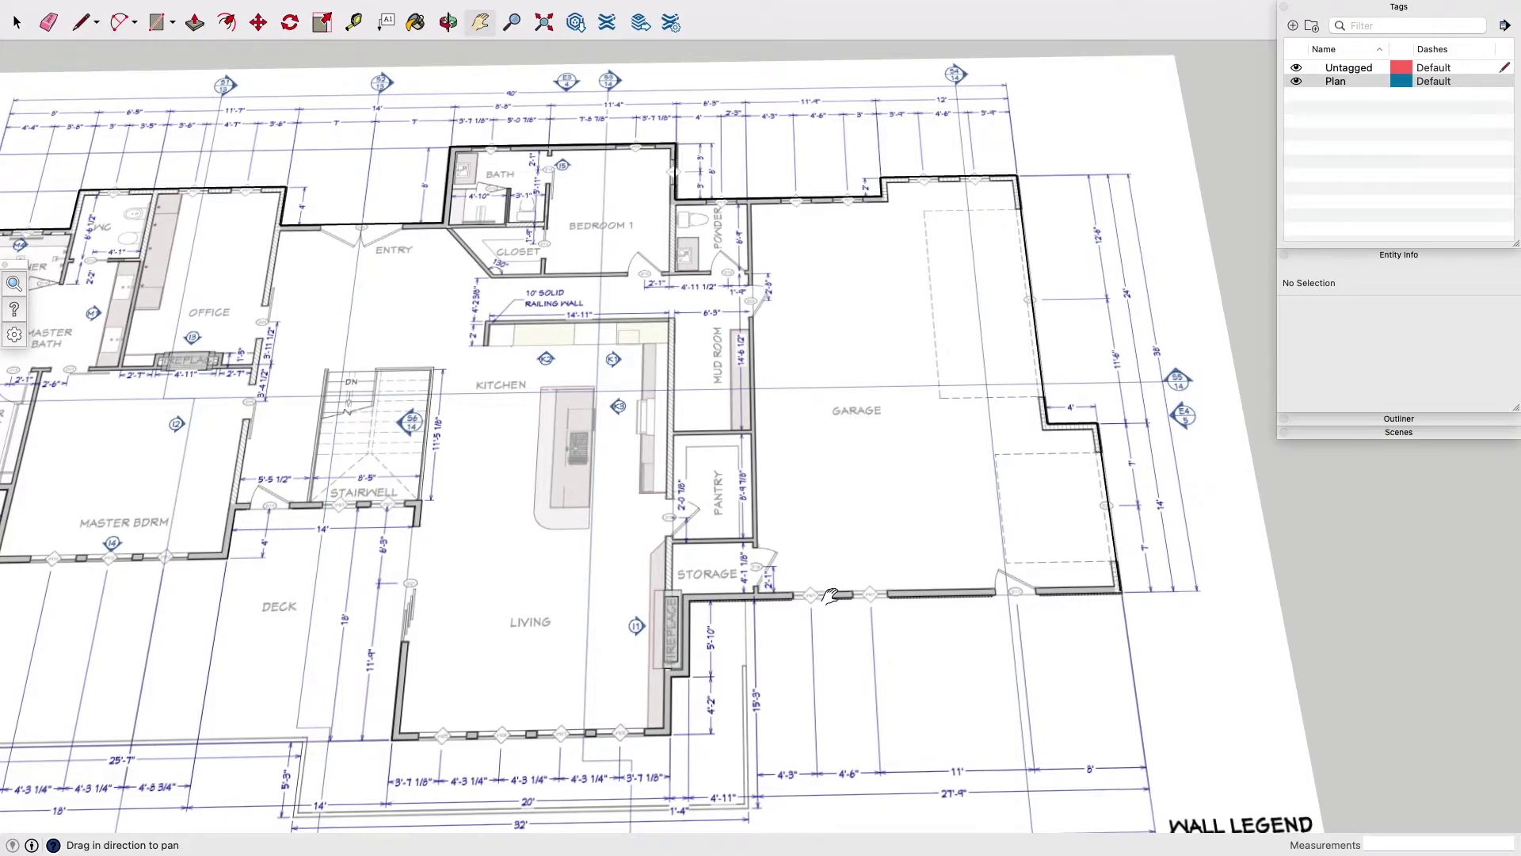
pyautogui.press('Escape')
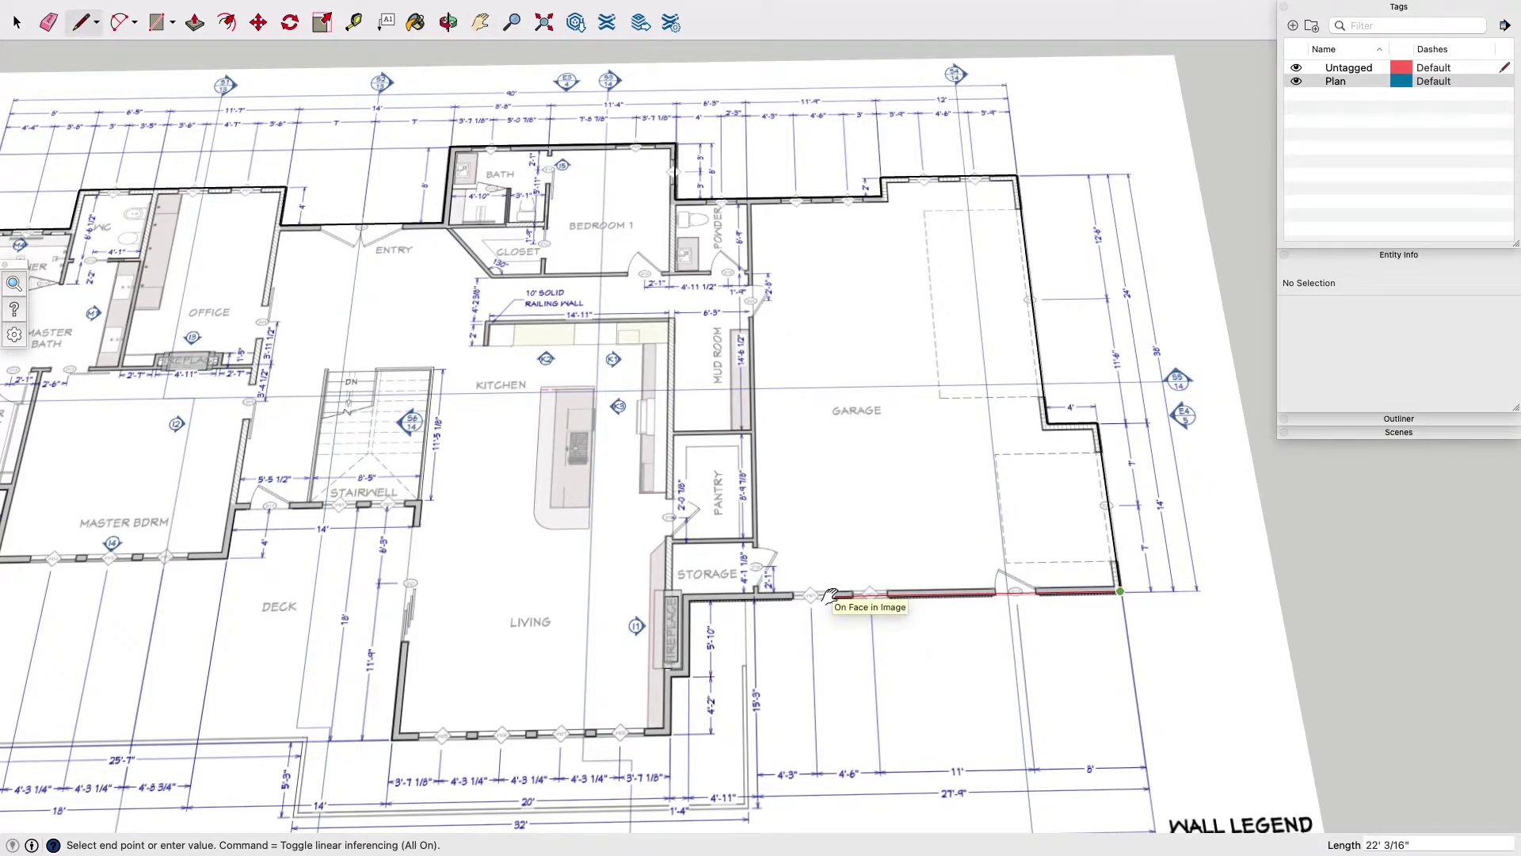
pyautogui.write("27'9")
pyautogui.press('Return')
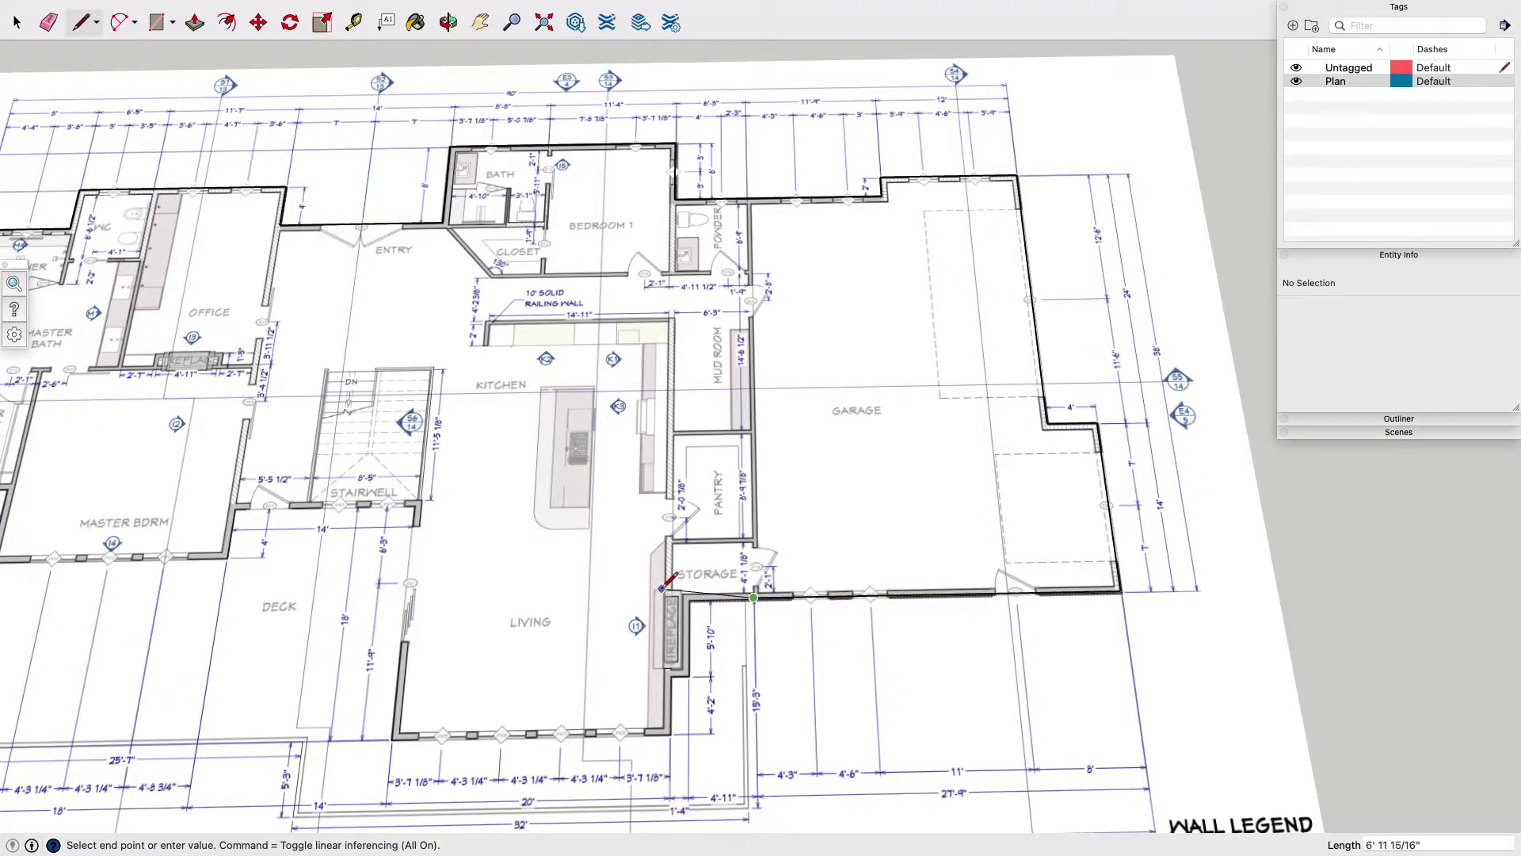
pyautogui.write("4'11'11")
pyautogui.press('Return')
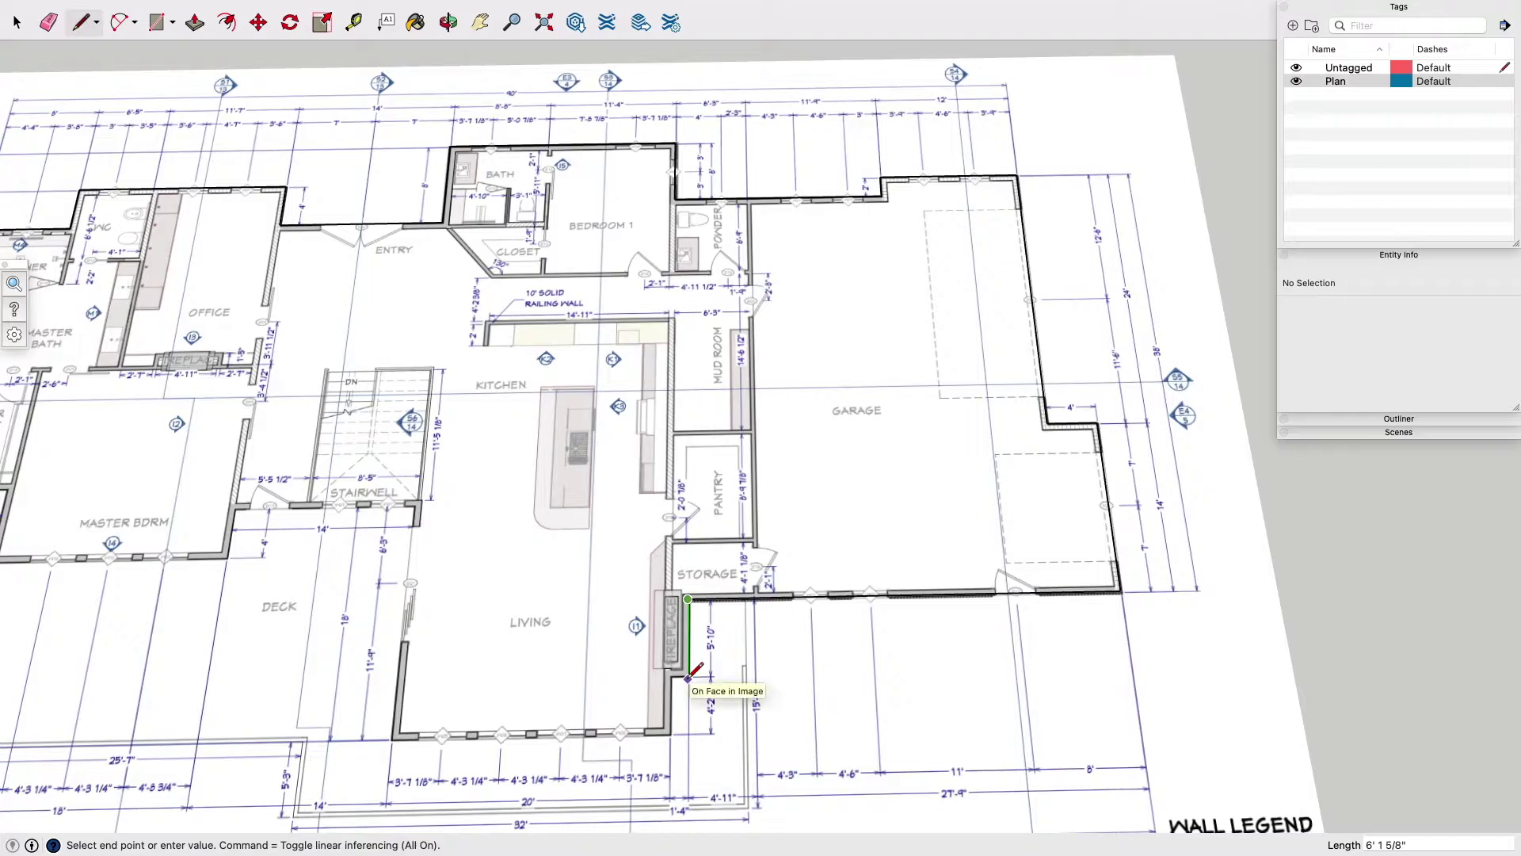
# Trace the wall around the fireplace bump-out with 5'10" down, 1'4" inward, and 4'2" down to the living room corner.
pyautogui.write("5'10")
pyautogui.press('Return')
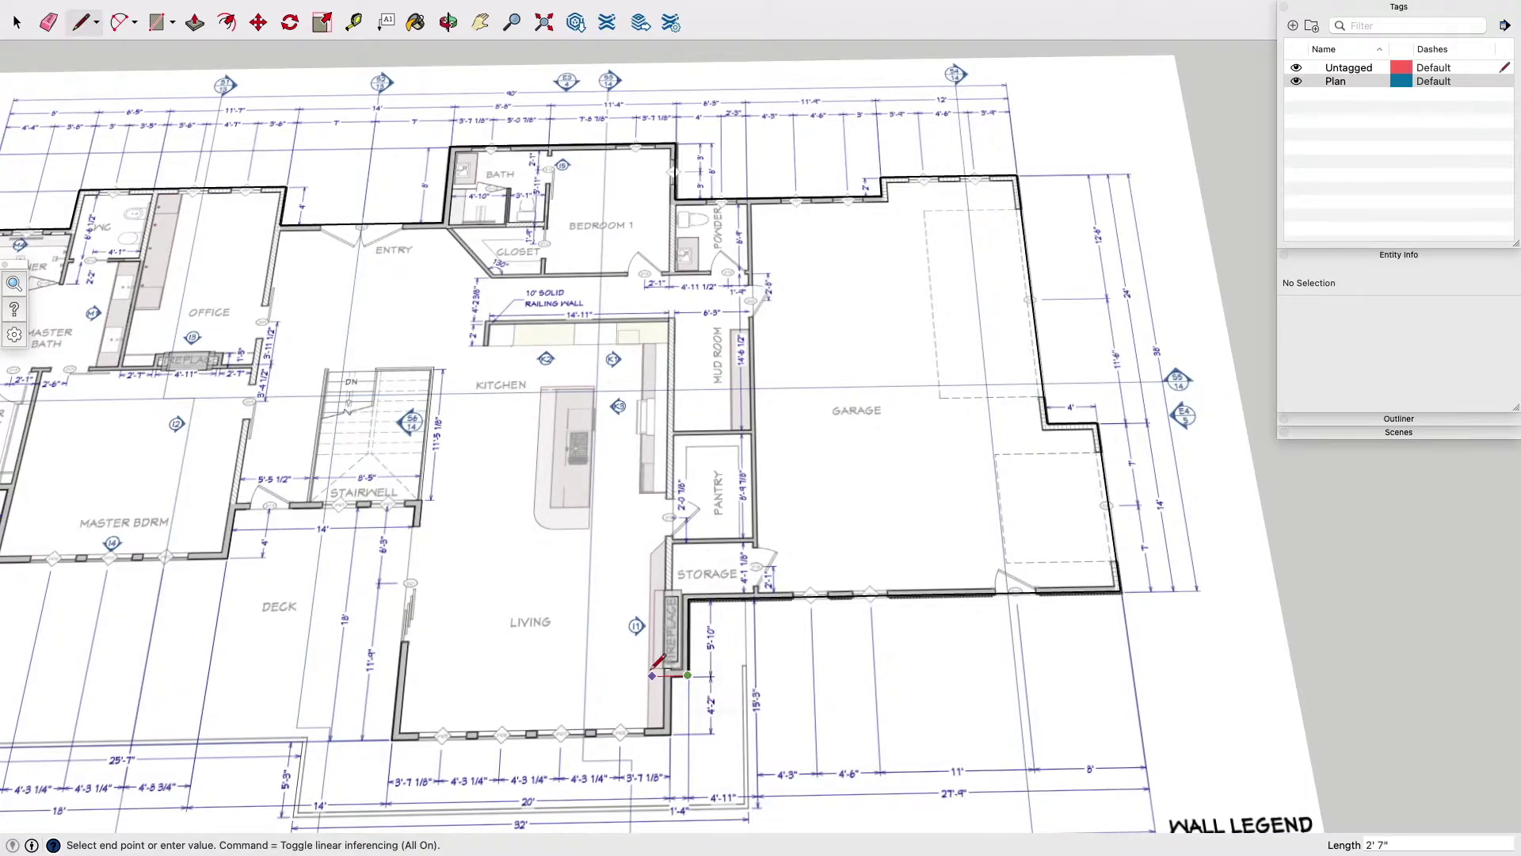
pyautogui.write('1')
pyautogui.press('Return')
pyautogui.write("4'2")
pyautogui.press('Return')
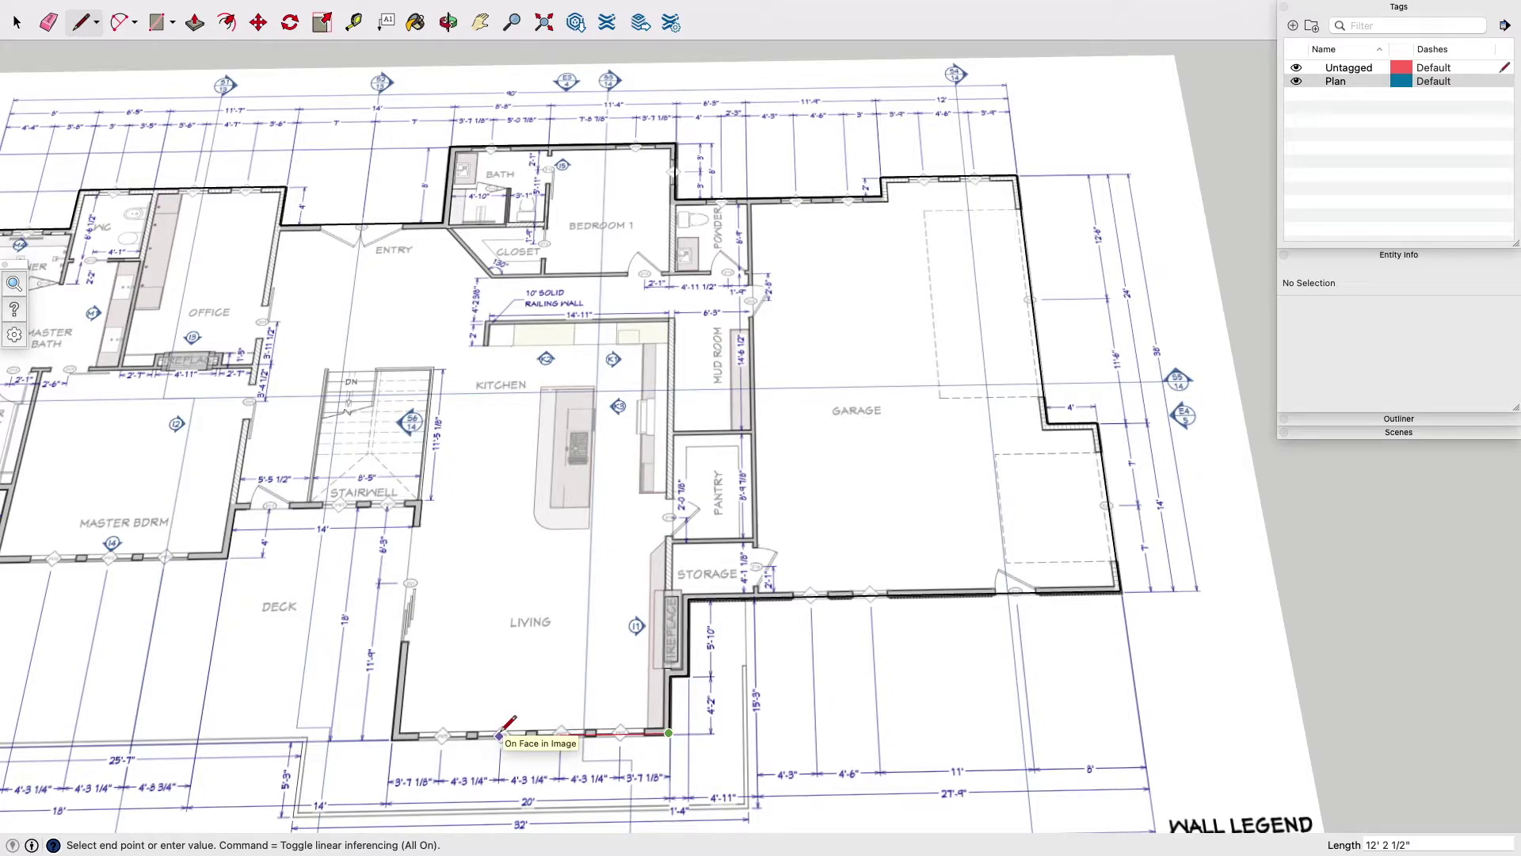
# Draw 20' along the living room's lower wall and 18' up its deck-side wall to the stairwell corner.
pyautogui.write("20'")
pyautogui.press('Return')
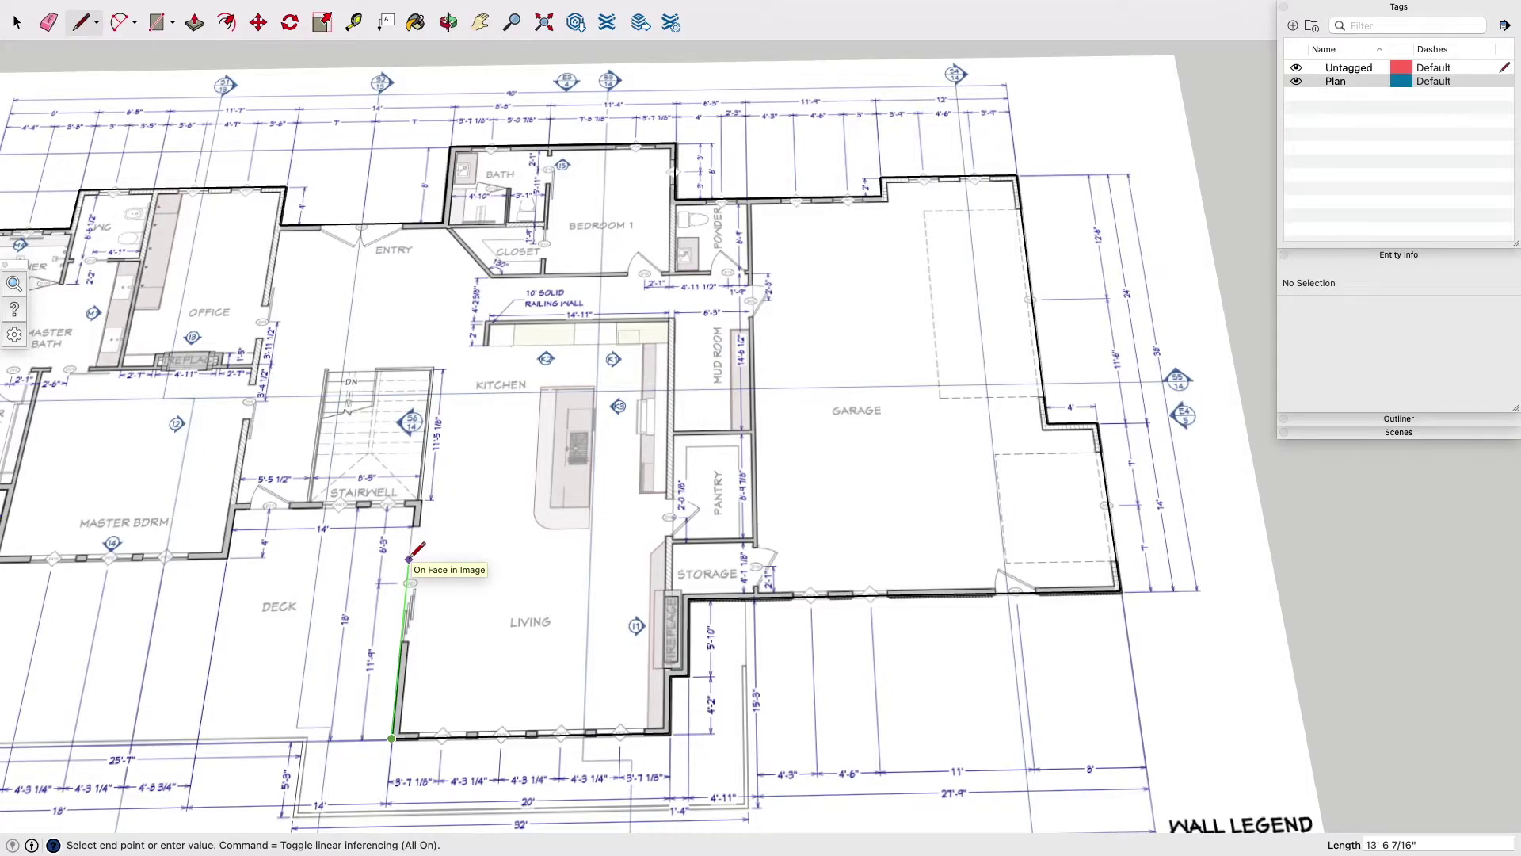
pyautogui.write("18'")
pyautogui.press('Return')
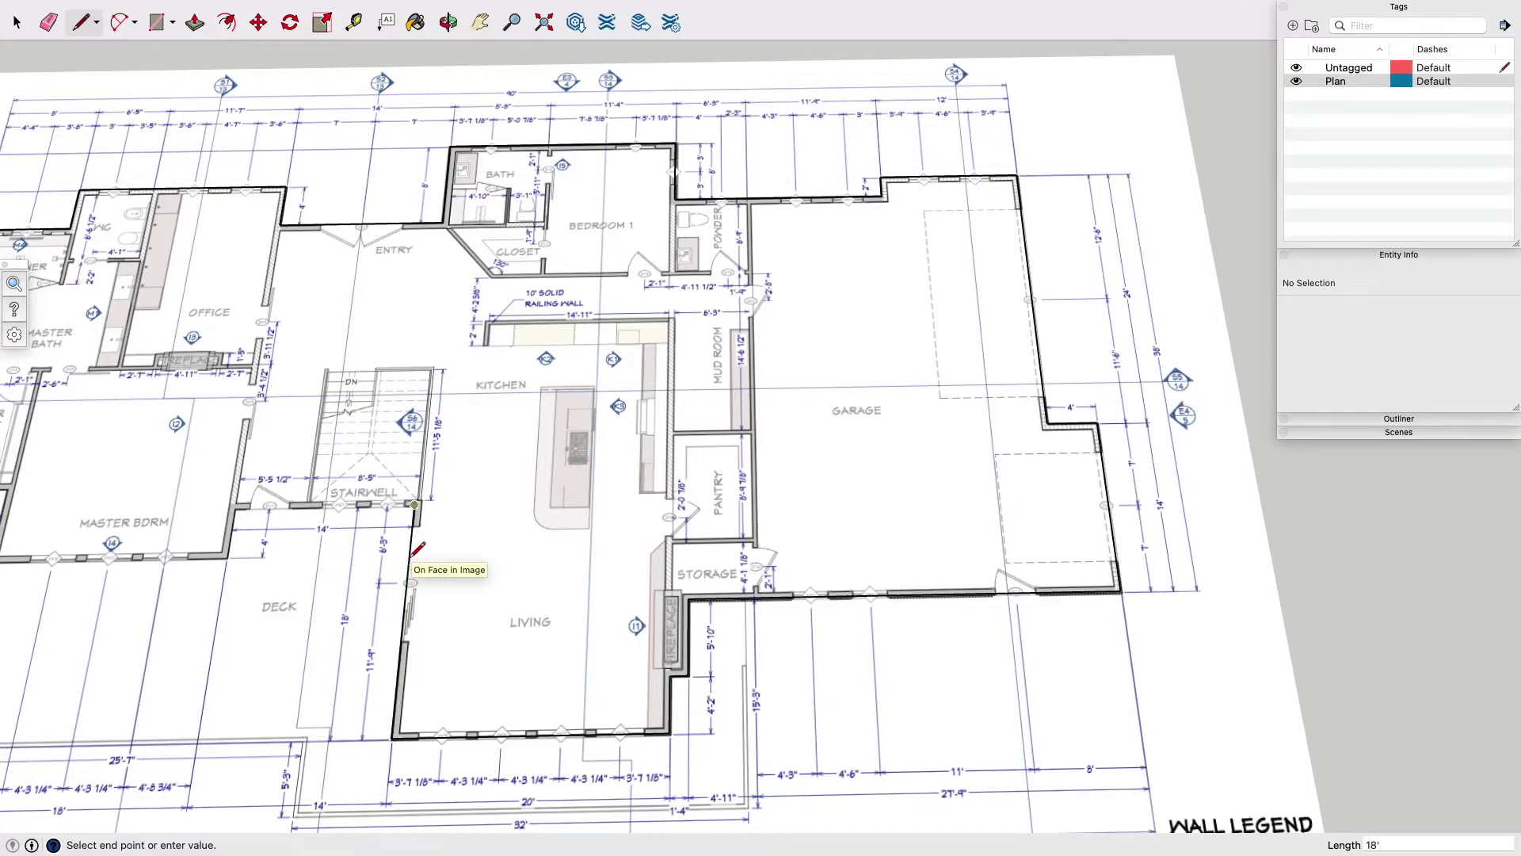
# Draw 14' along the stairwell's exterior wall and 4' down to the master bedroom's lower corner.
pyautogui.write('1')
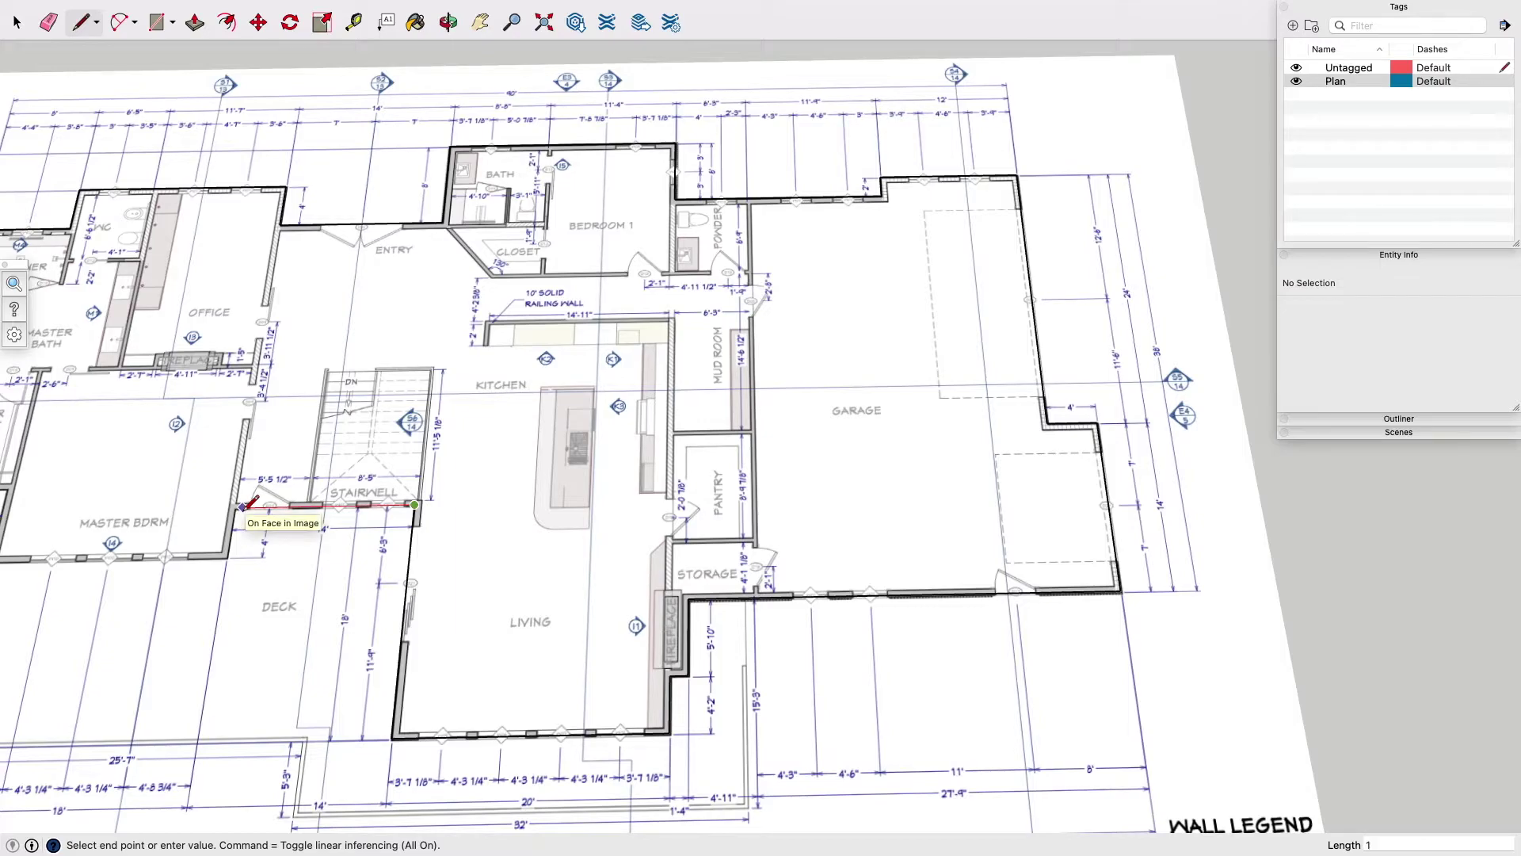
pyautogui.write('4')
pyautogui.press('Return')
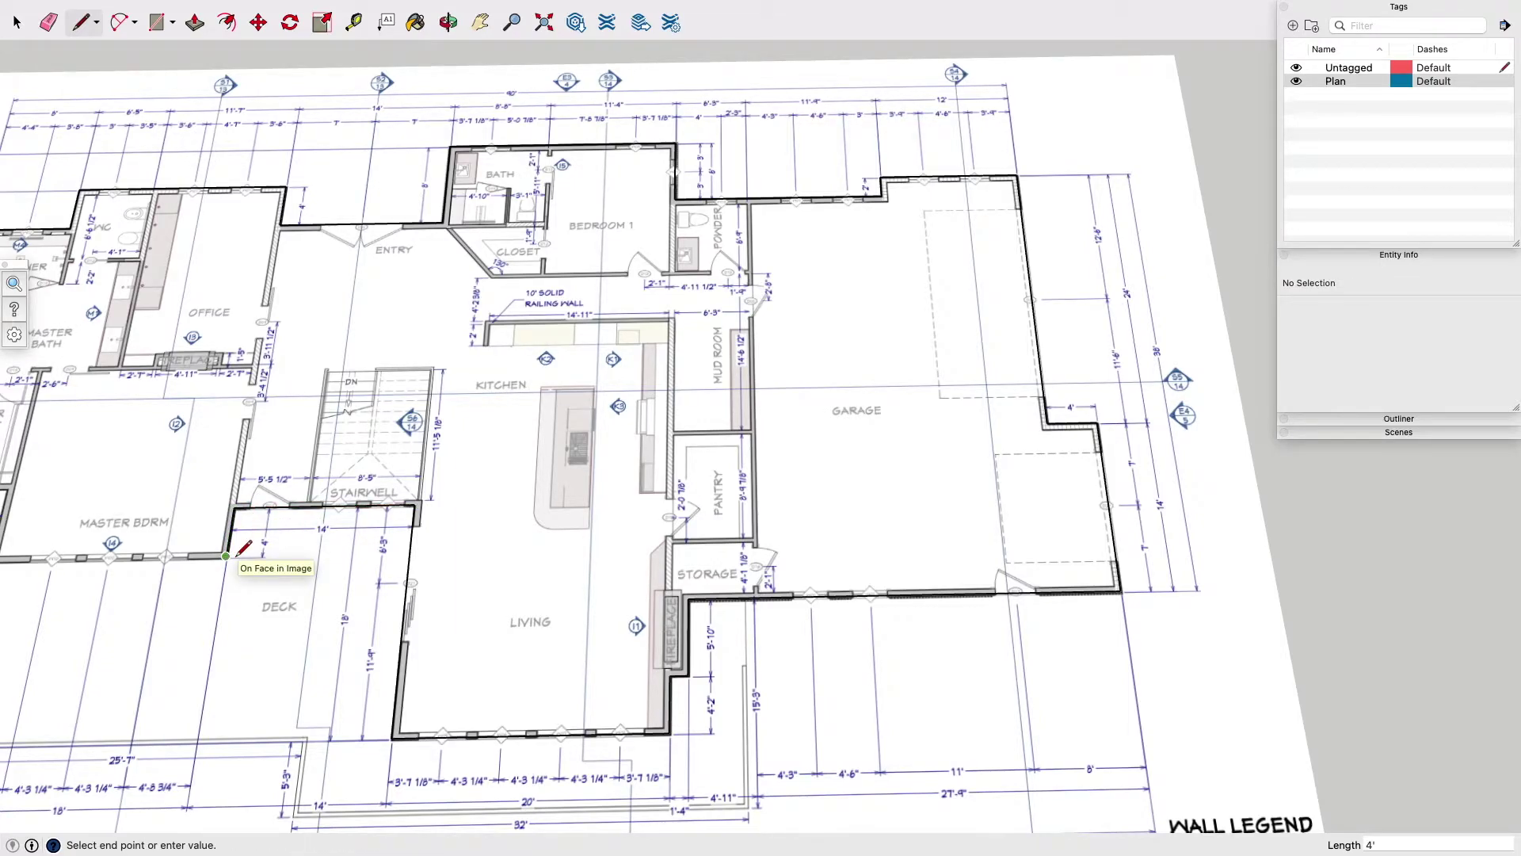
# Draw 18' along the master bedroom's lower wall and 6' up to the master closet's lower wall.
pyautogui.press('h')
pyautogui.moveTo(238, 553); pyautogui.dragTo(673, 495)
pyautogui.press('o')
pyautogui.press('l')
pyautogui.click(668, 495)
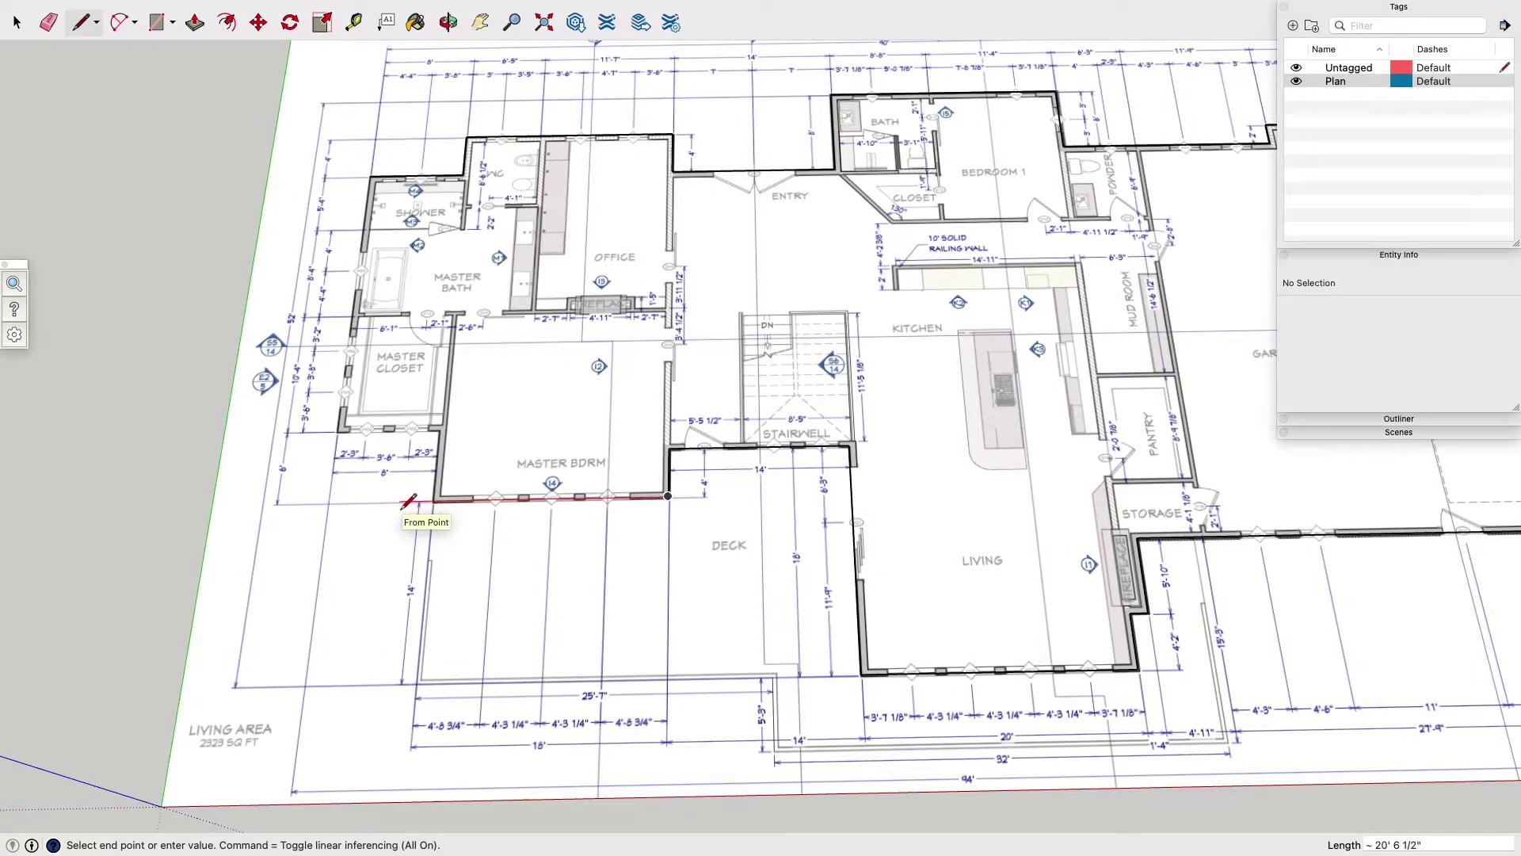
pyautogui.write("18'")
pyautogui.press('Return')
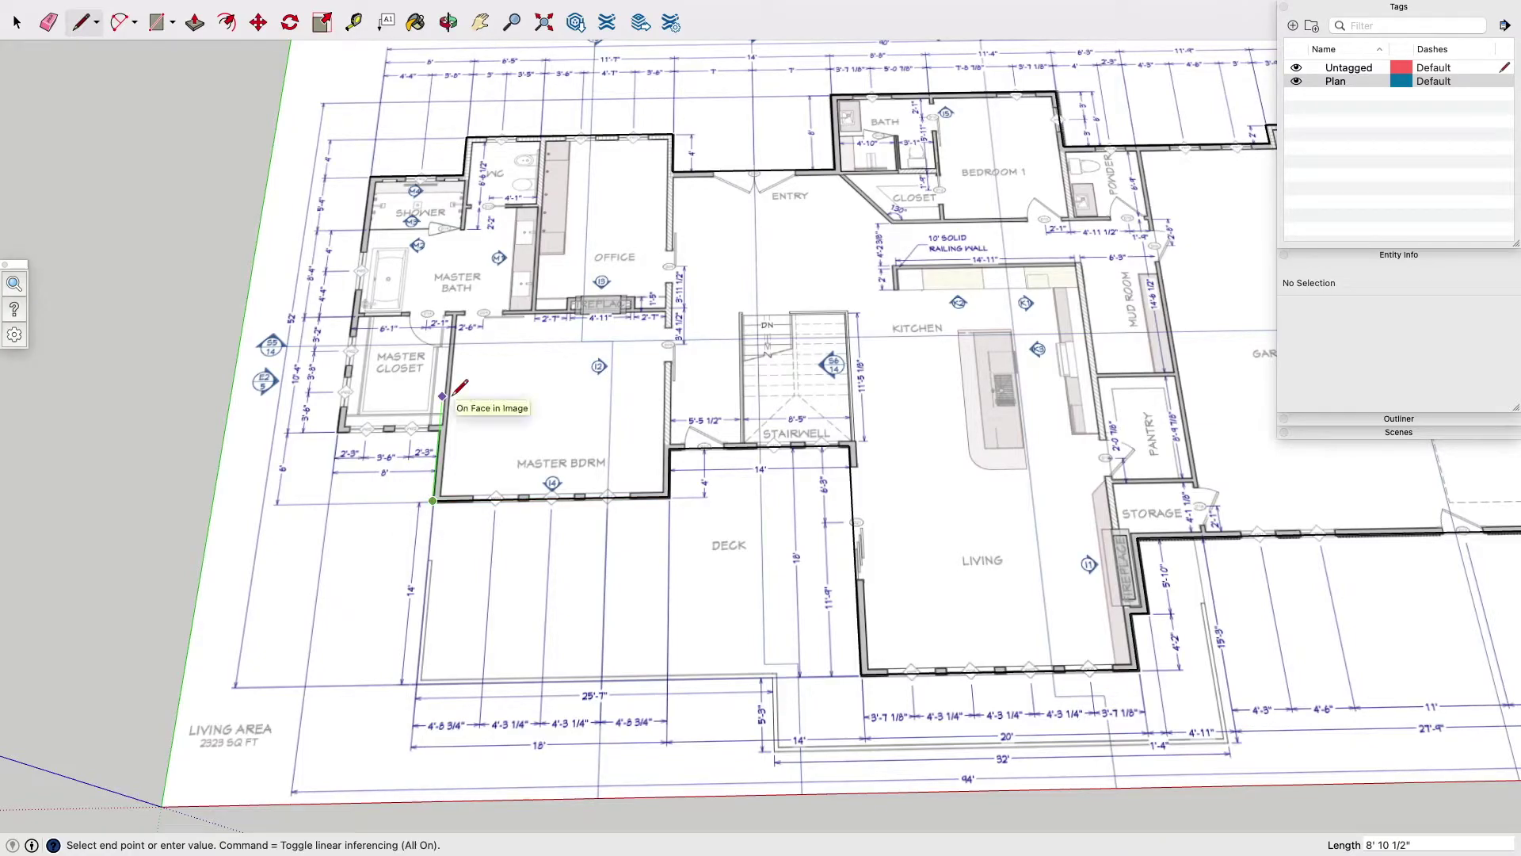
pyautogui.write('6')
pyautogui.press('Return')
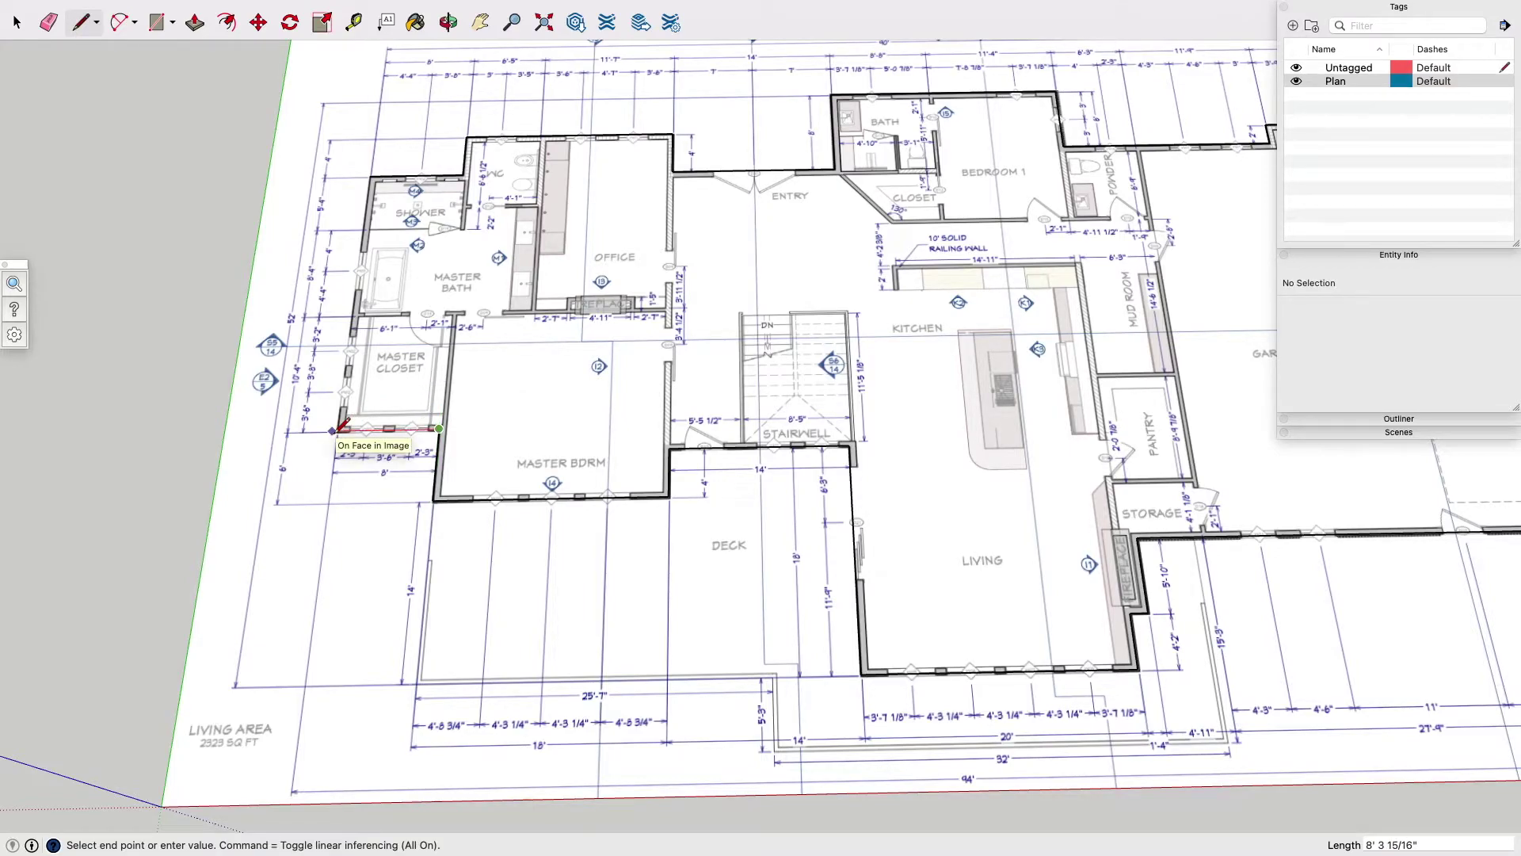
# Draw the master closet's 8' lower wall aligned with the shower's outer corner, and close the outline with a 24' line to that corner.
pyautogui.write('8')
pyautogui.press('Return')
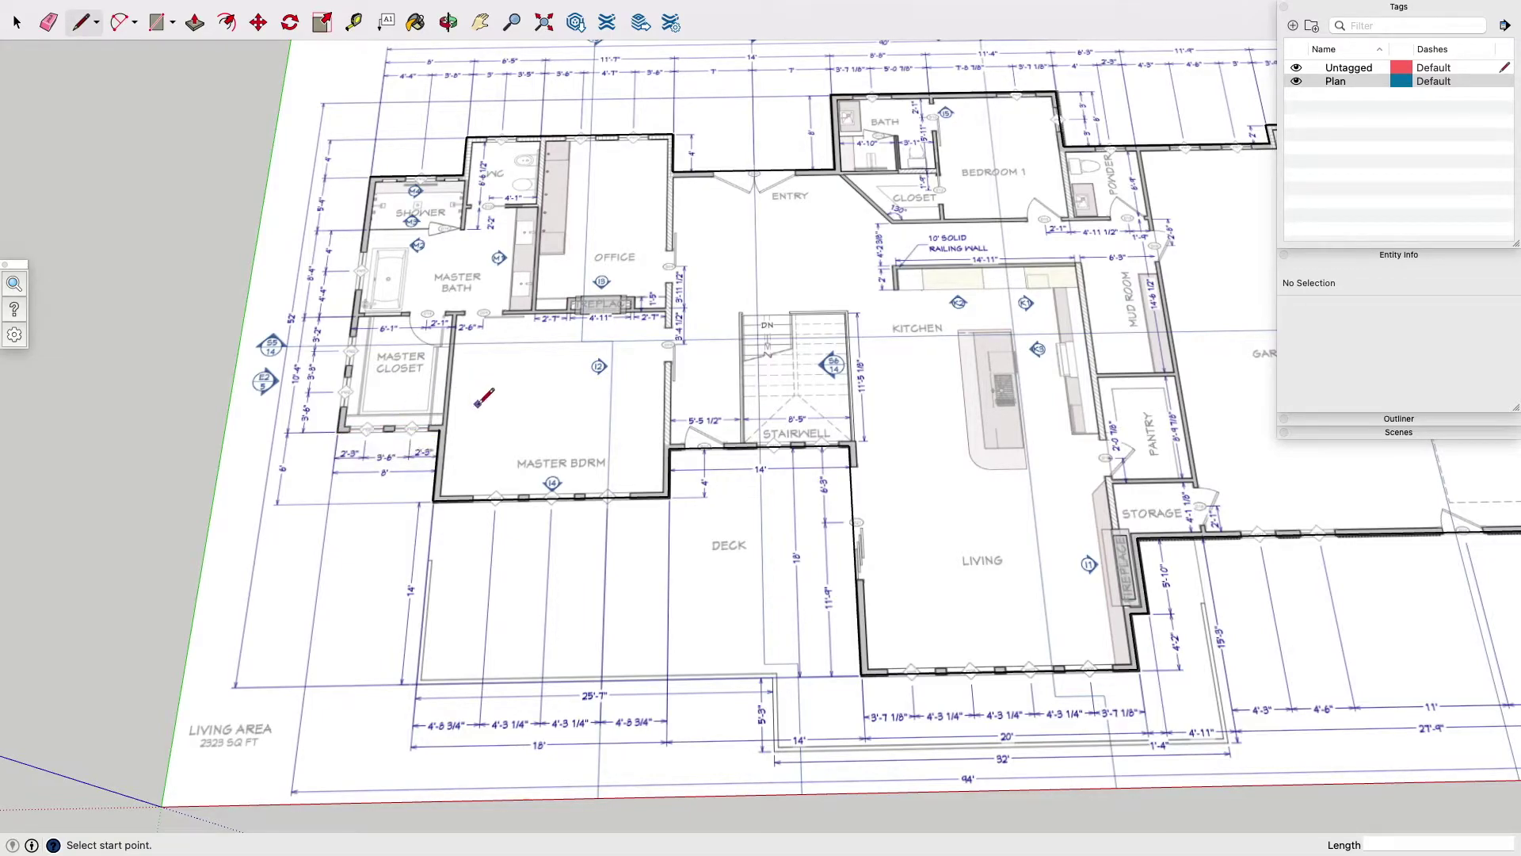
pyautogui.click(440, 429)
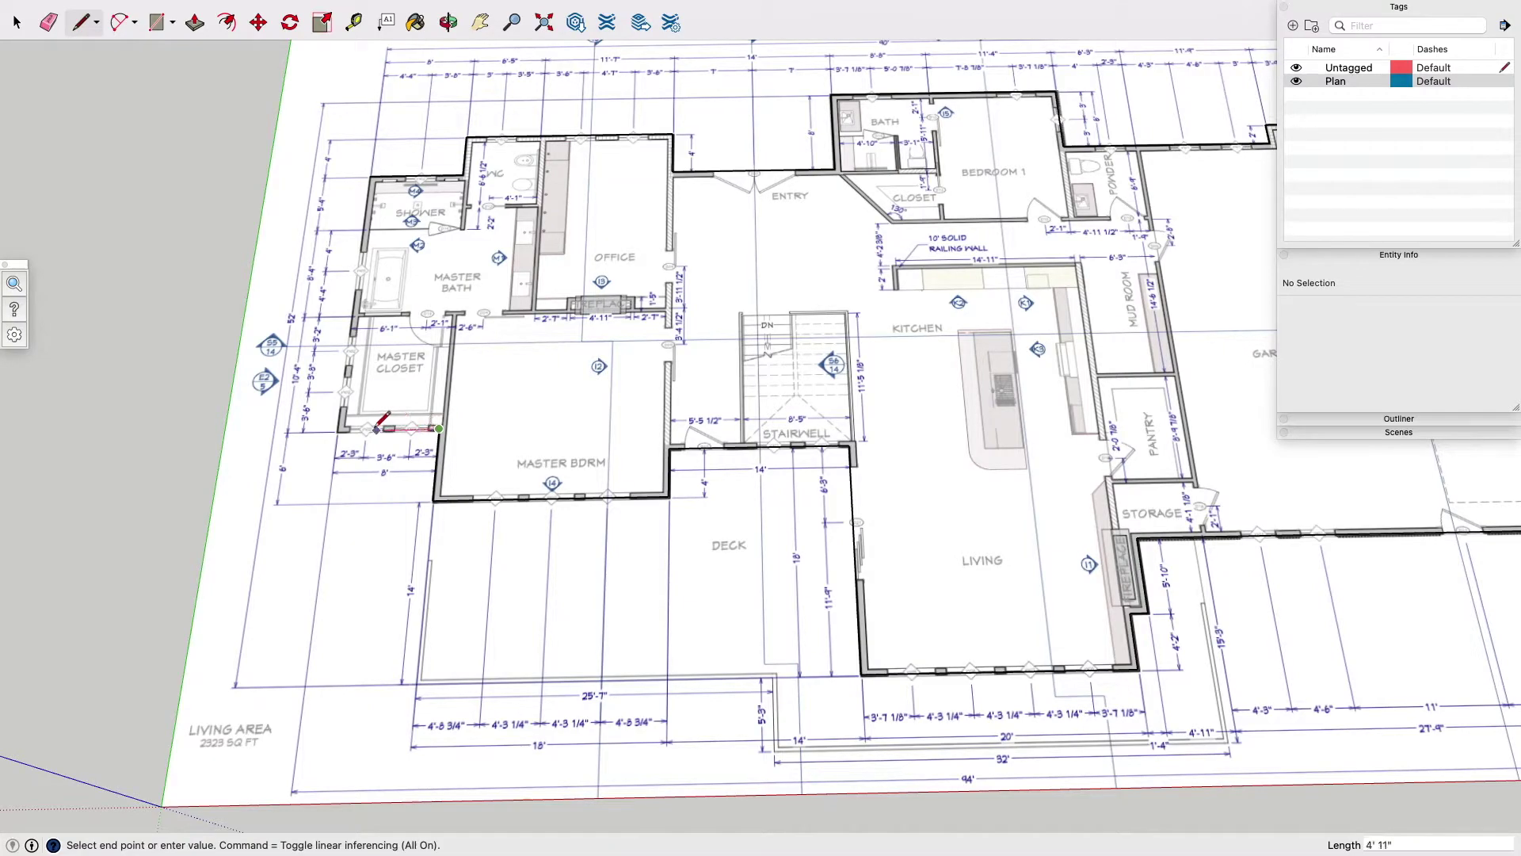
pyautogui.press('shift')
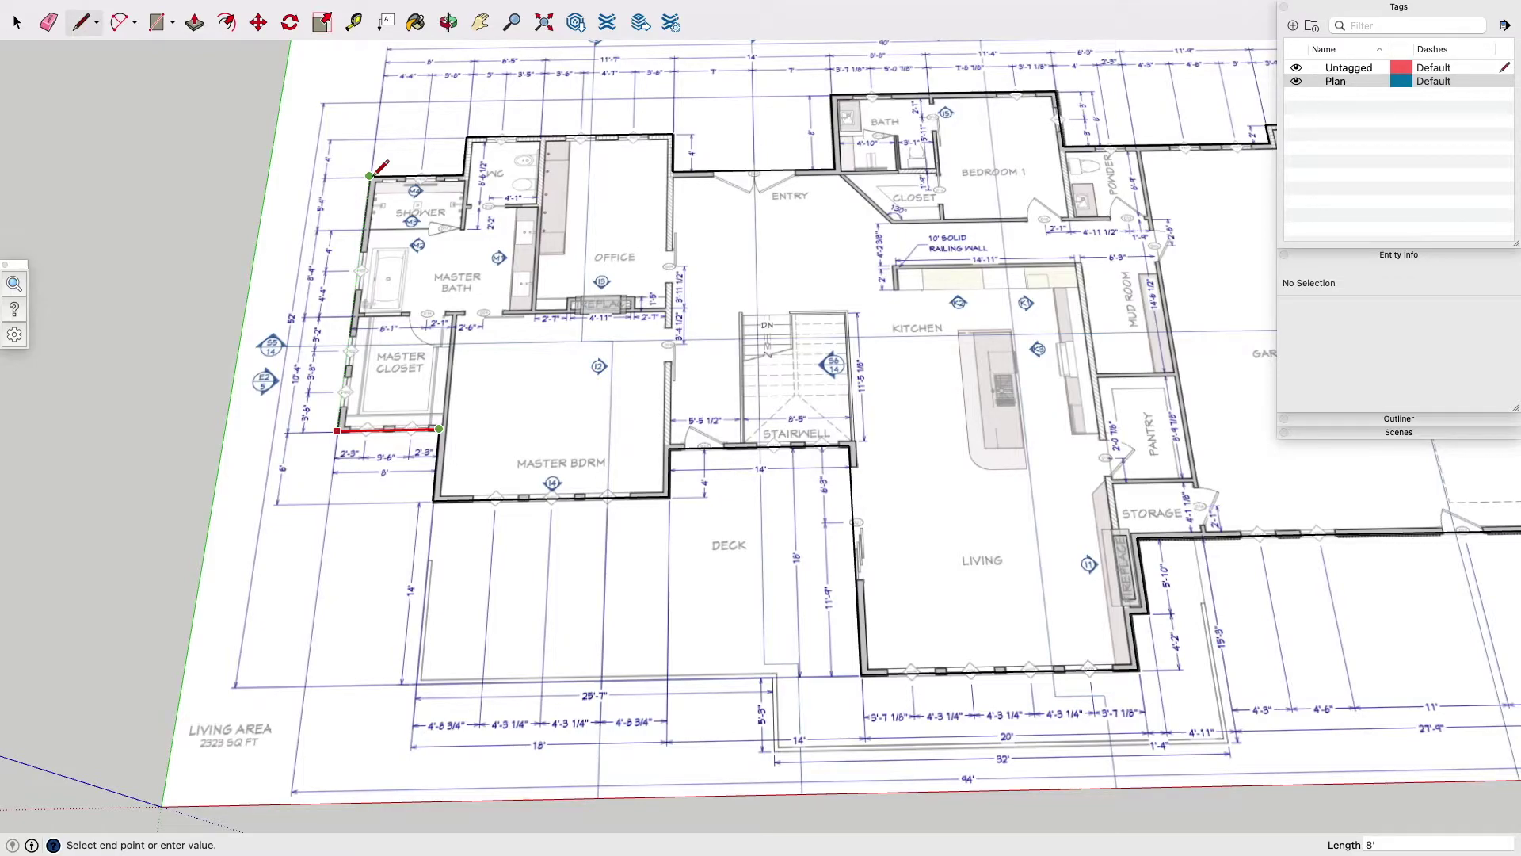
pyautogui.press('super')
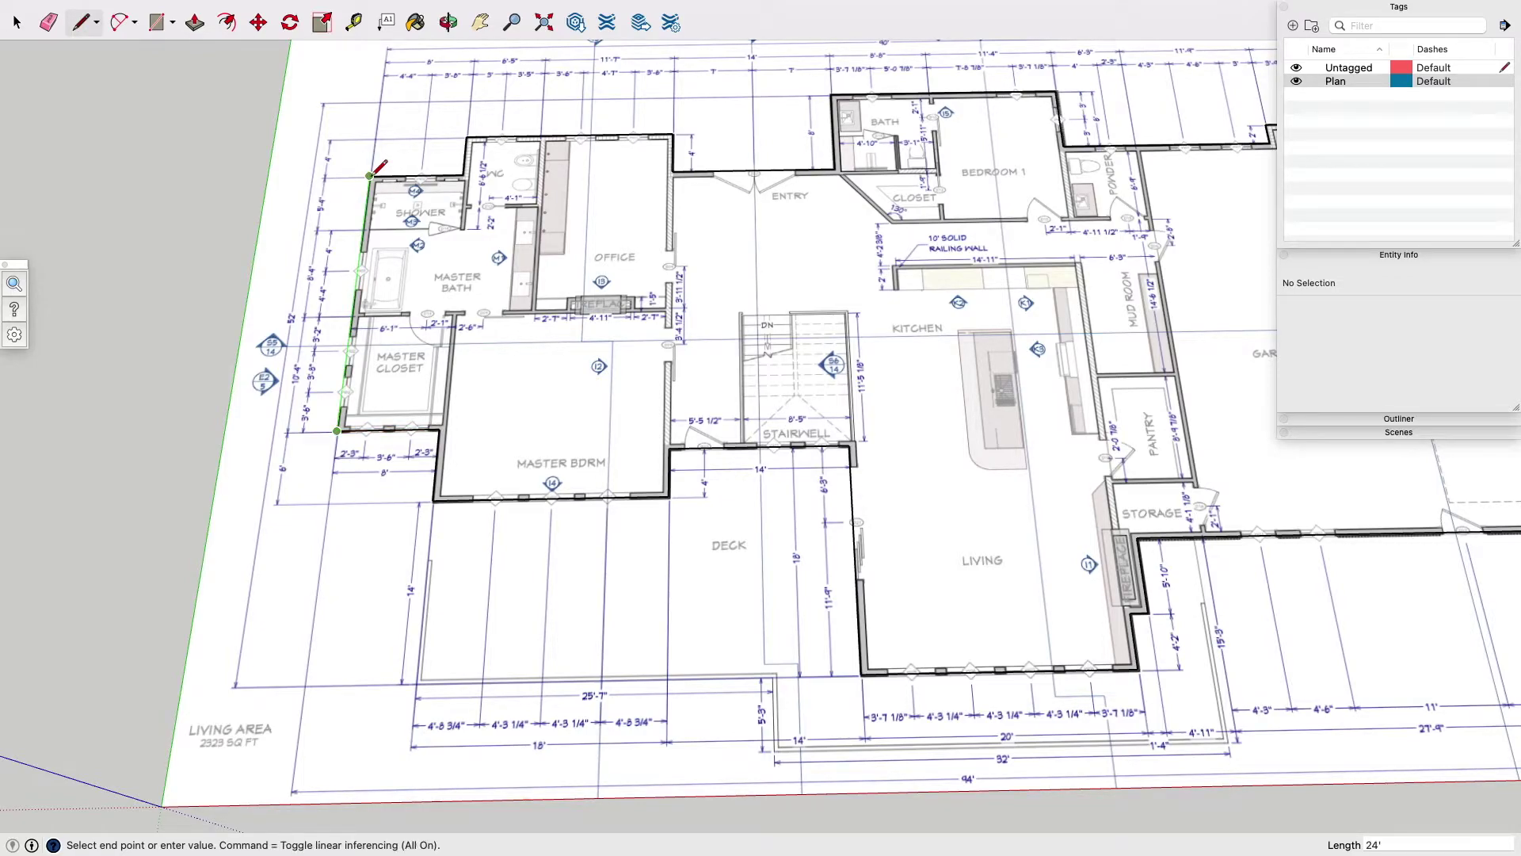
pyautogui.click(369, 175)
# Select the closed house outline's face with its edges and make them a group.
pyautogui.scroll(-5, 369, 175)
pyautogui.press('space')
pyautogui.doubleClick(709, 253)
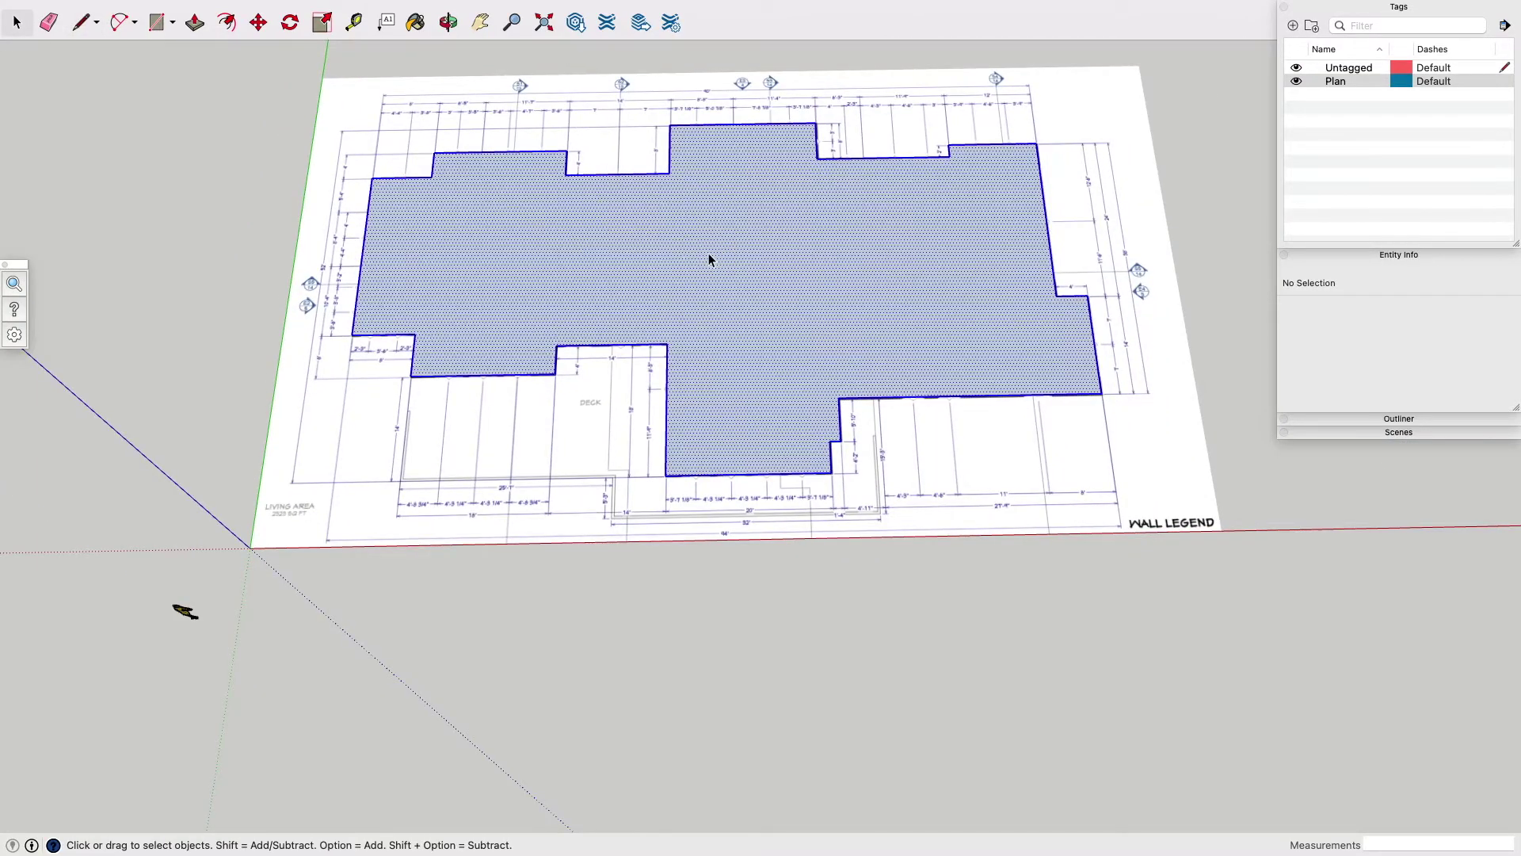
pyautogui.rightClick(708, 254)
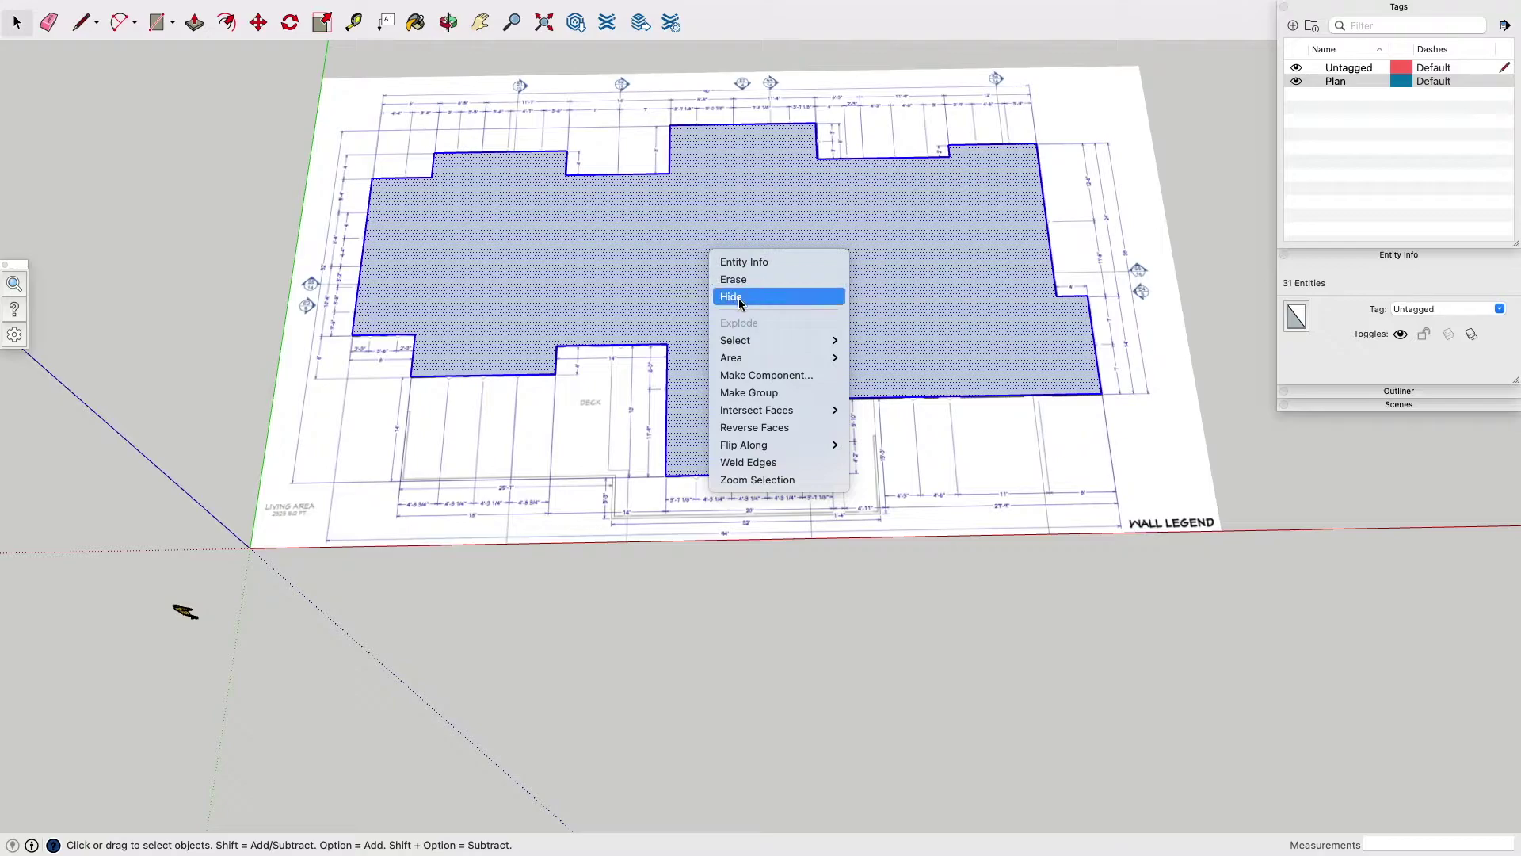
pyautogui.click(751, 394)
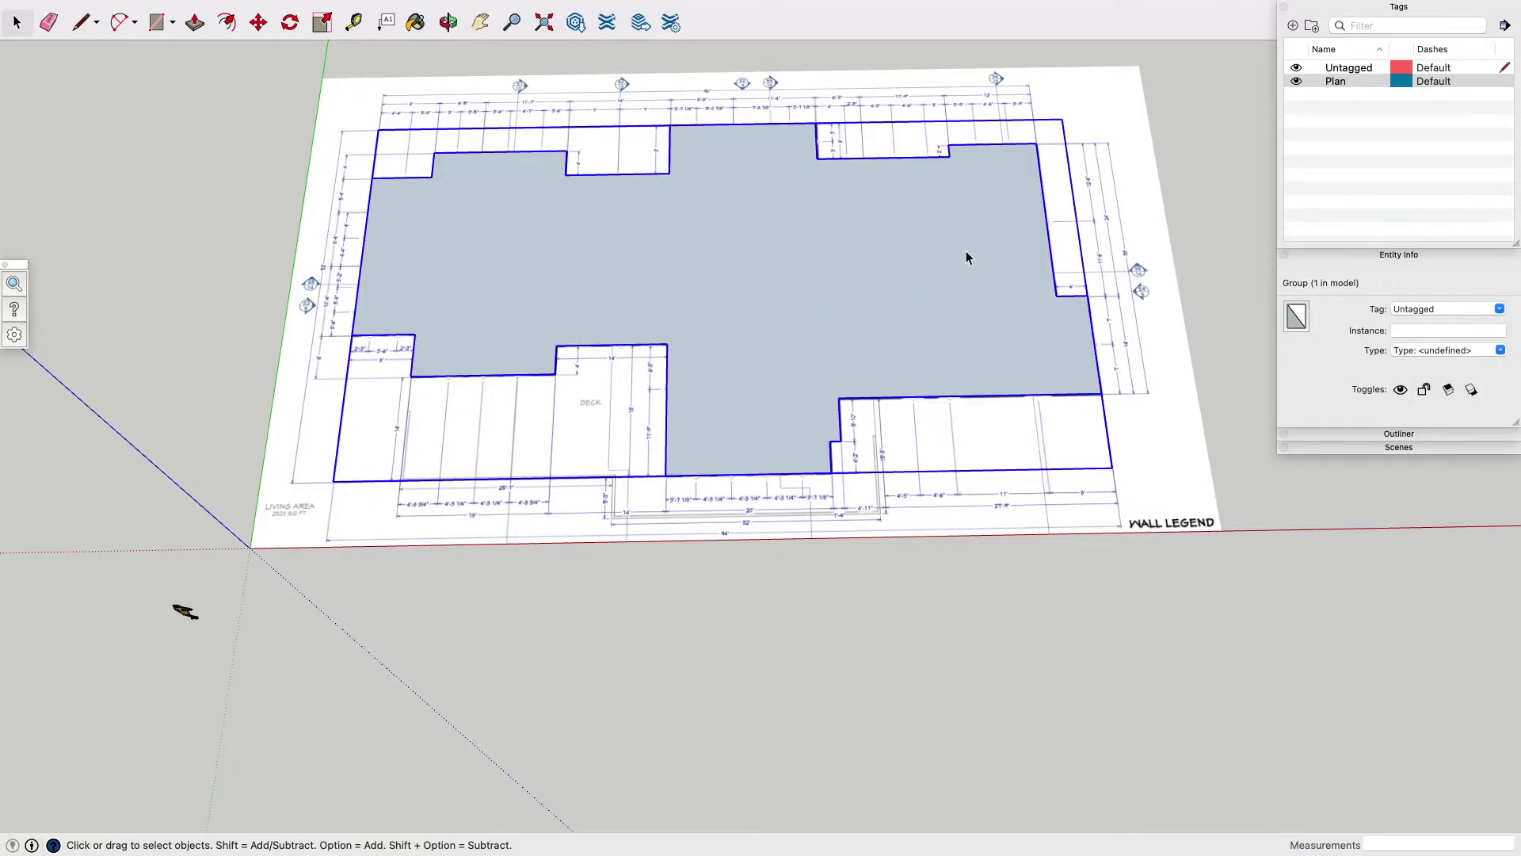
# Create a tag named Base and assign the floor outline group to it.
pyautogui.click(1294, 26)
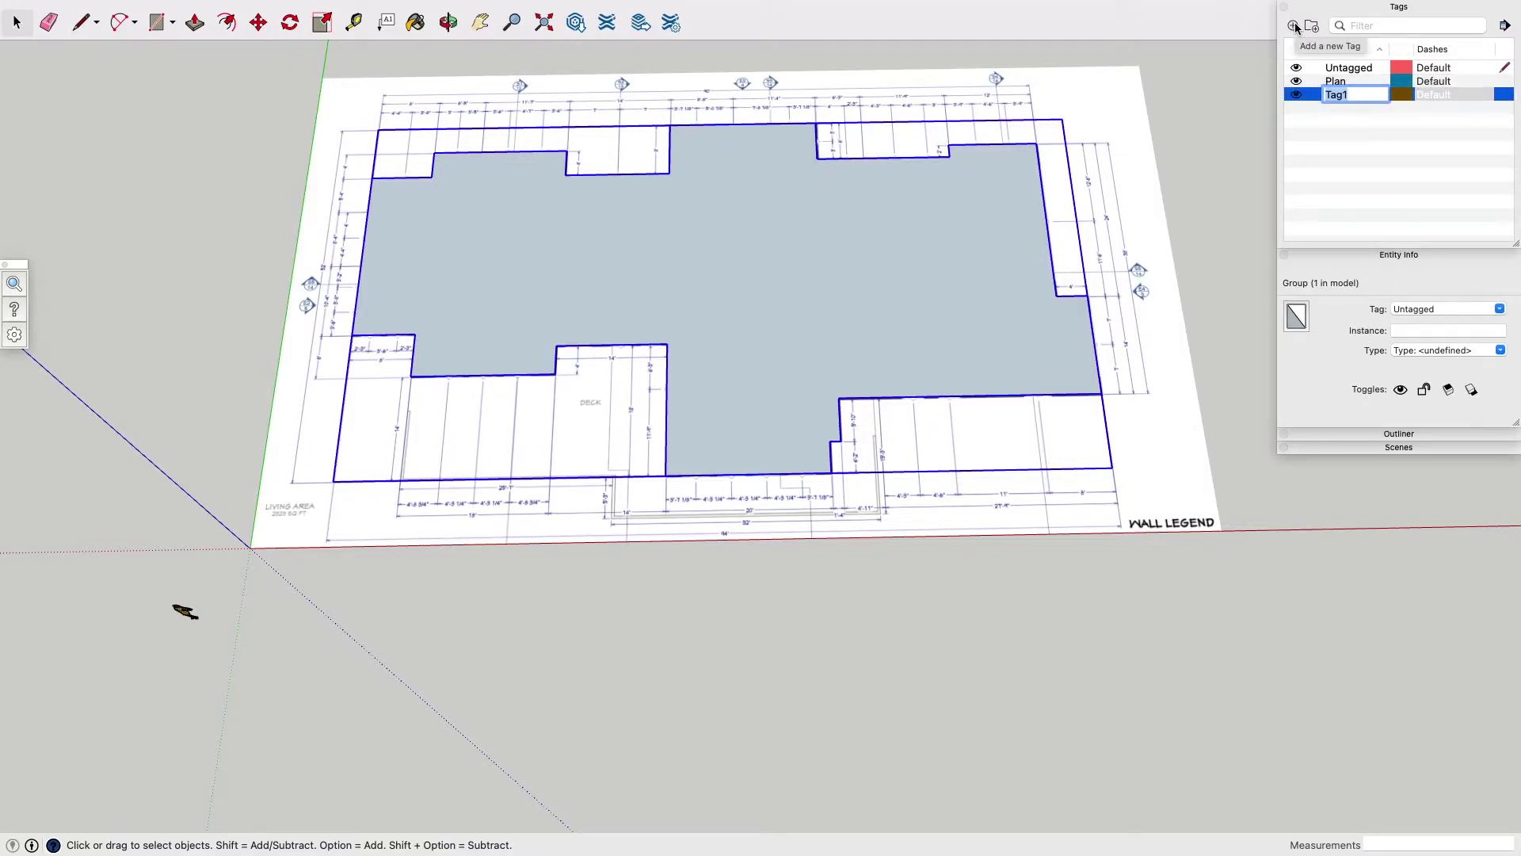
pyautogui.write('Base')
pyautogui.press('Return')
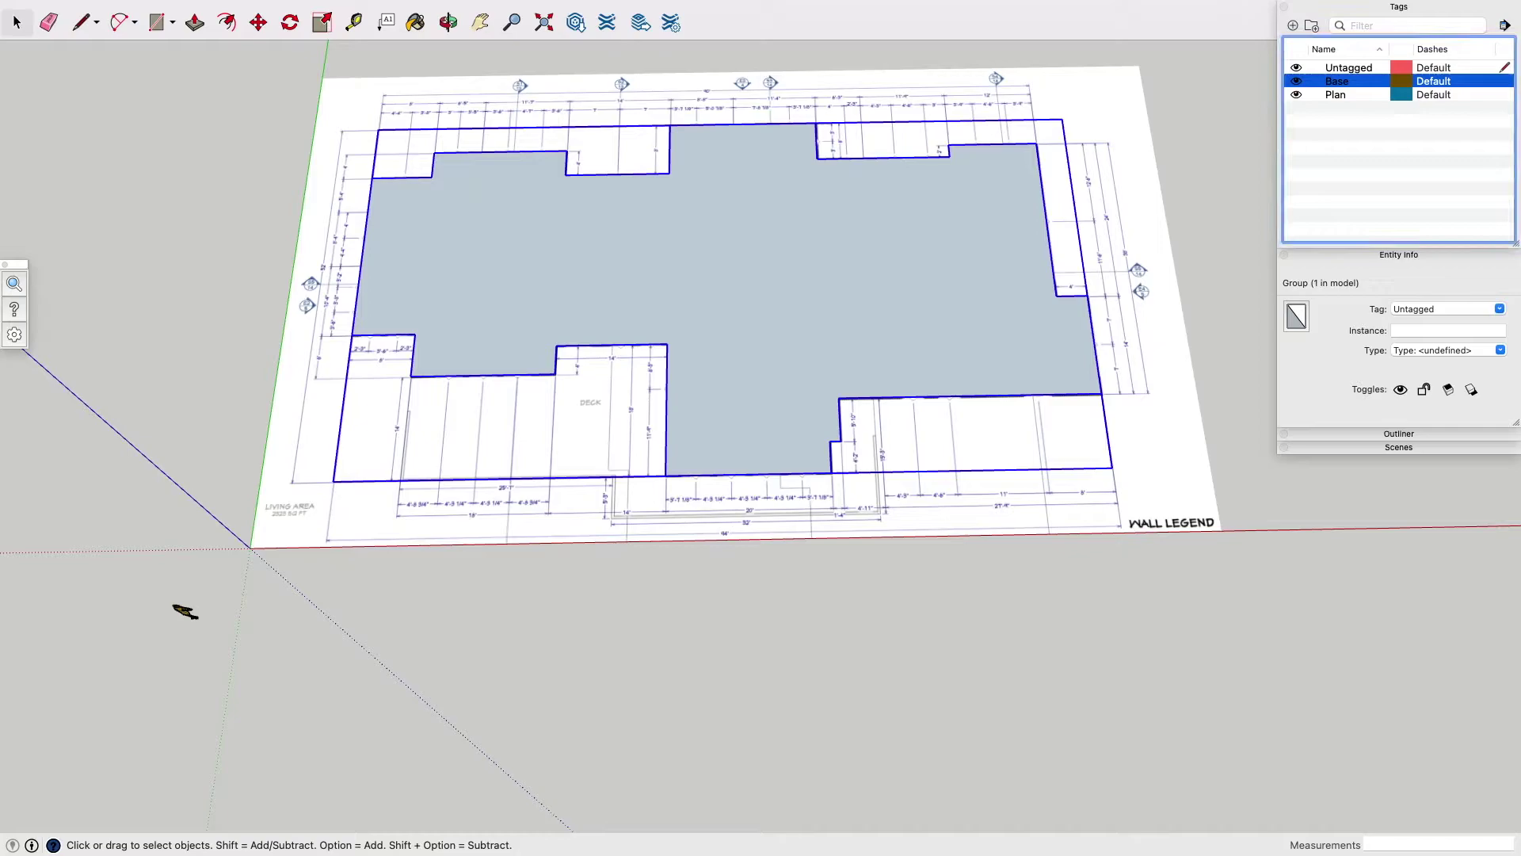
pyautogui.click(1498, 309)
pyautogui.click(1438, 323)
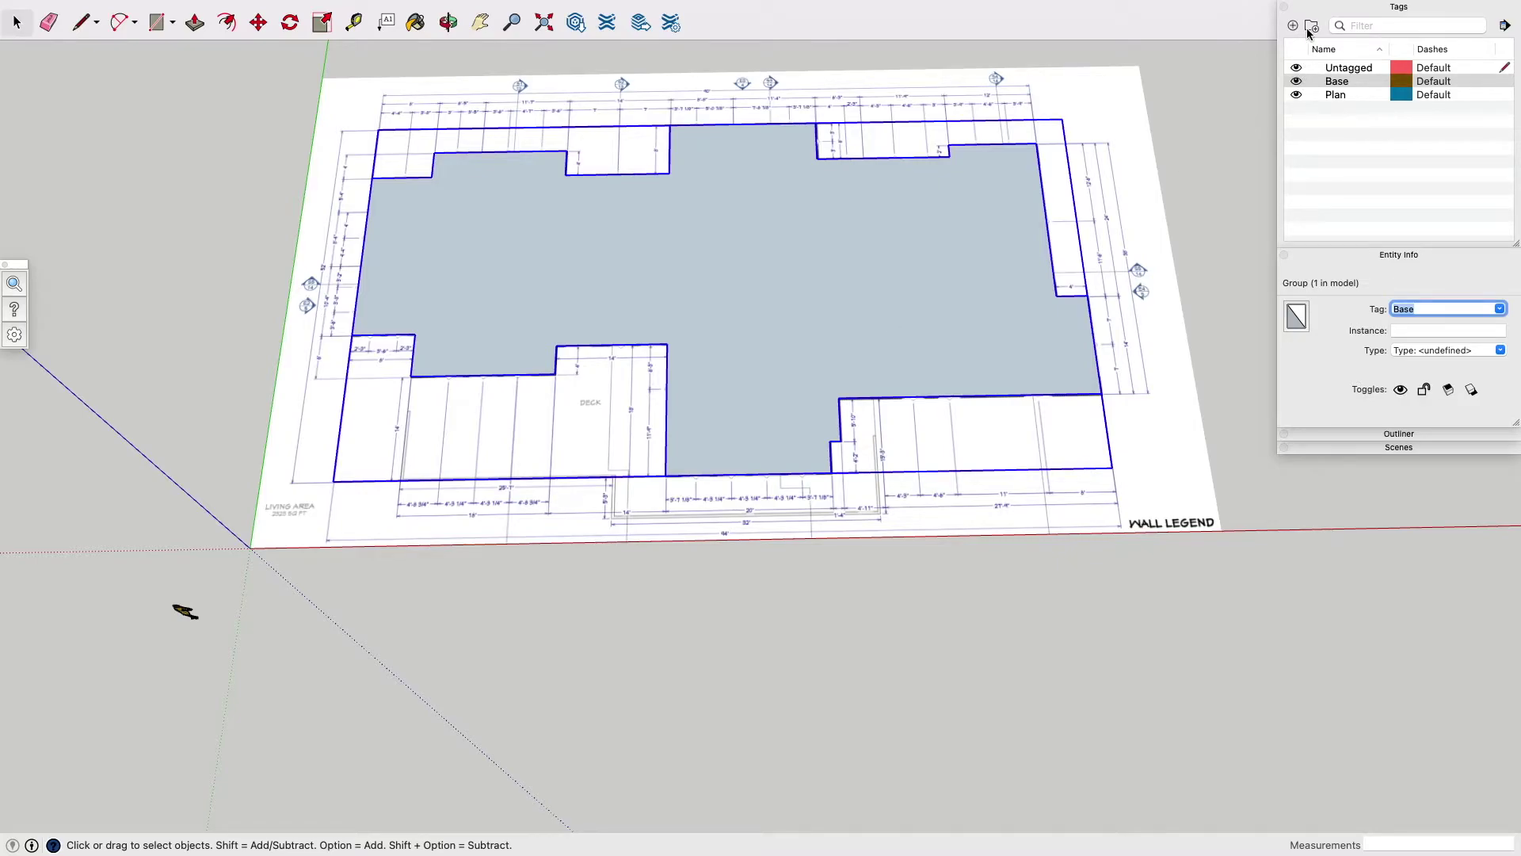
# Toggle the Base tag's visibility off and on, and copy the face and edges from inside the group.
pyautogui.click(1296, 81)
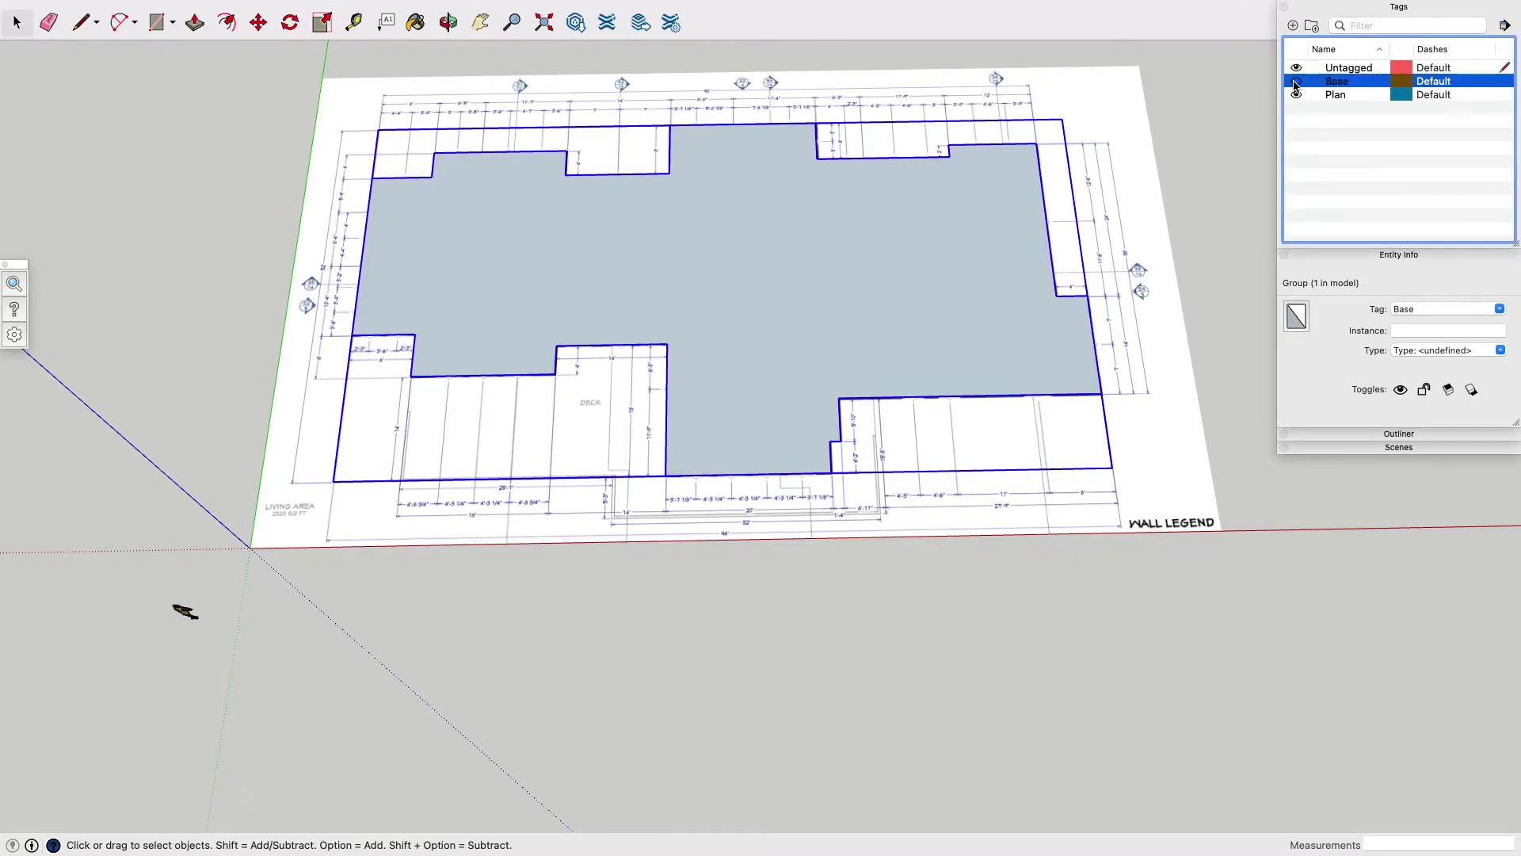
pyautogui.click(1296, 82)
pyautogui.doubleClick(876, 204)
pyautogui.doubleClick(875, 203)
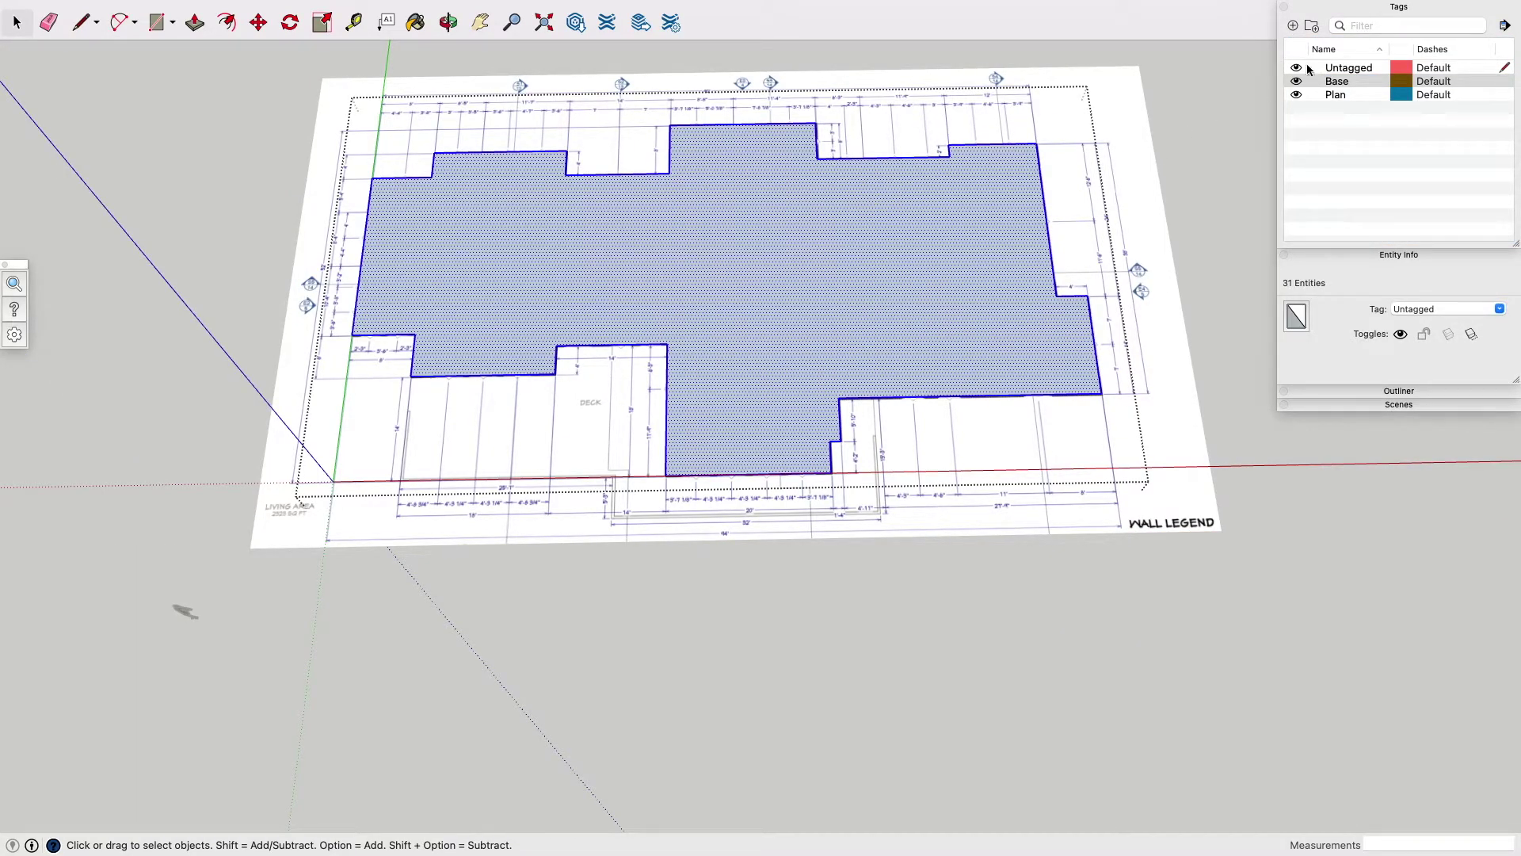
pyautogui.press('Escape')
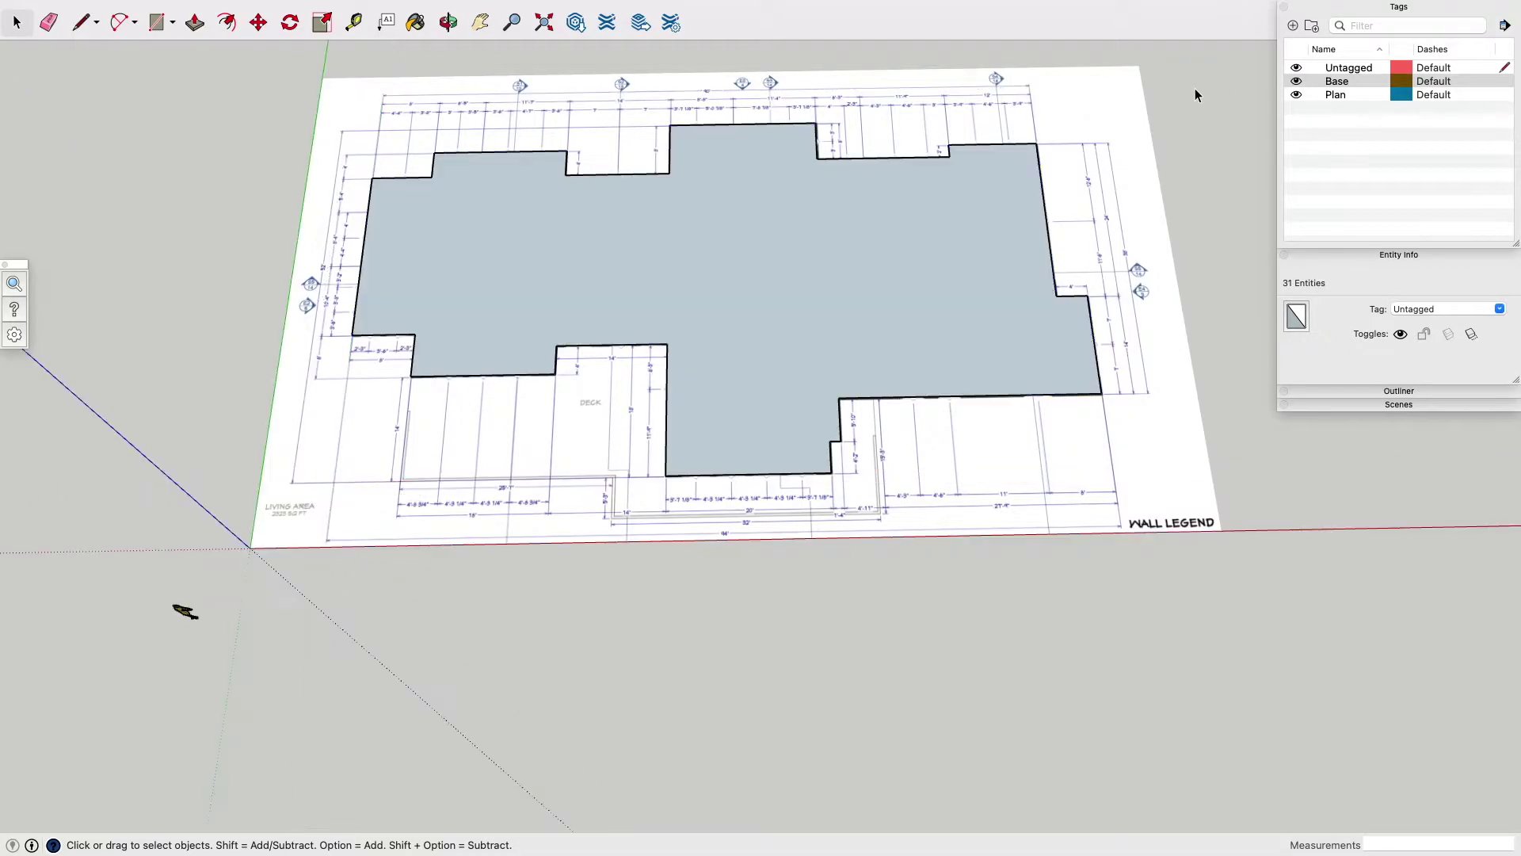
# Hide the Base tag and paste the copied outline in place over the plan.
pyautogui.click(1297, 82)
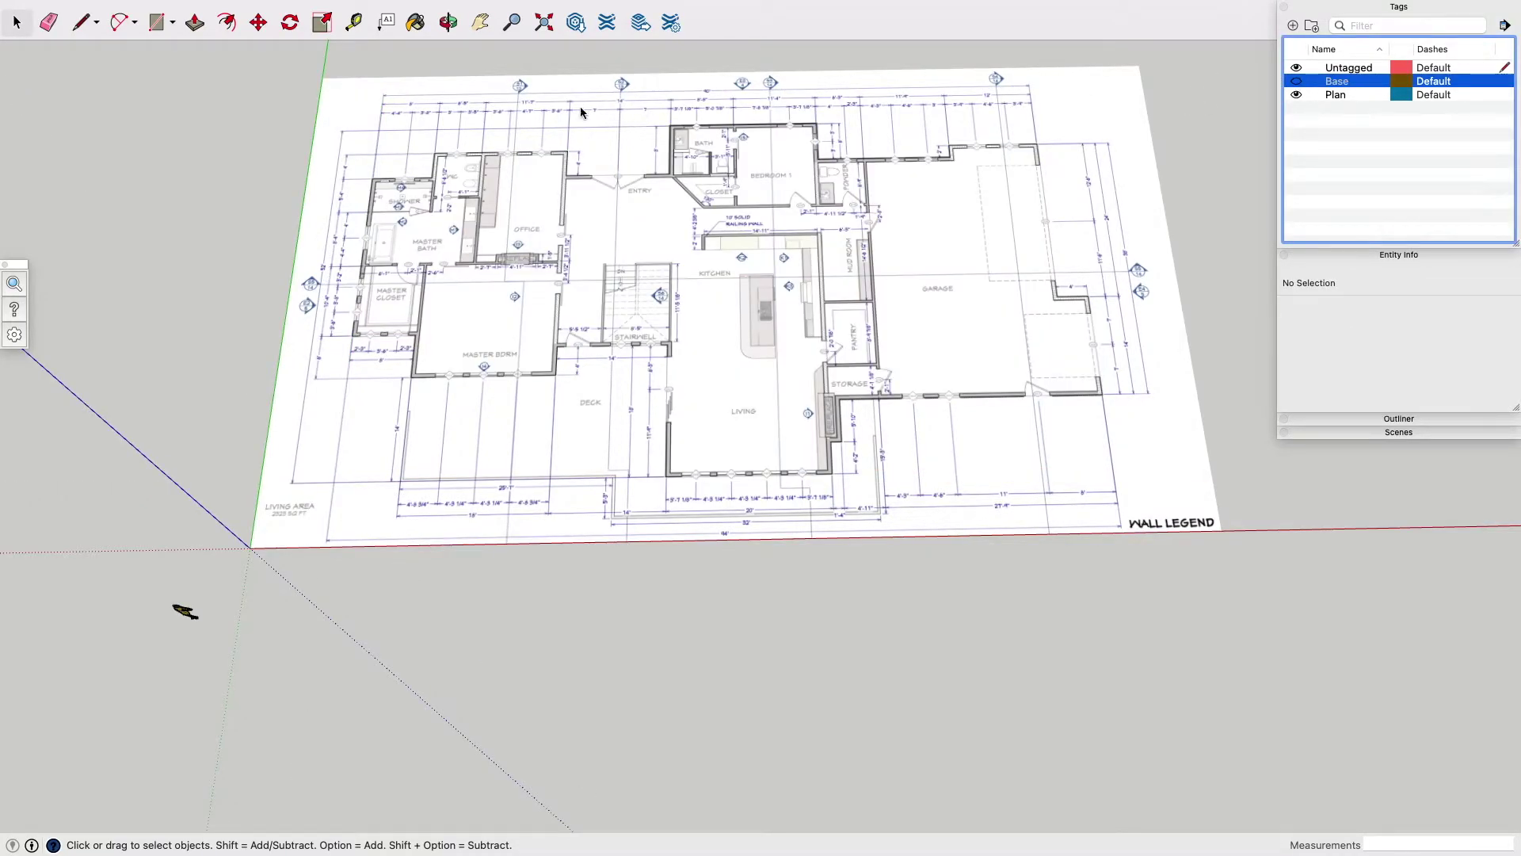
pyautogui.click(155, 10)
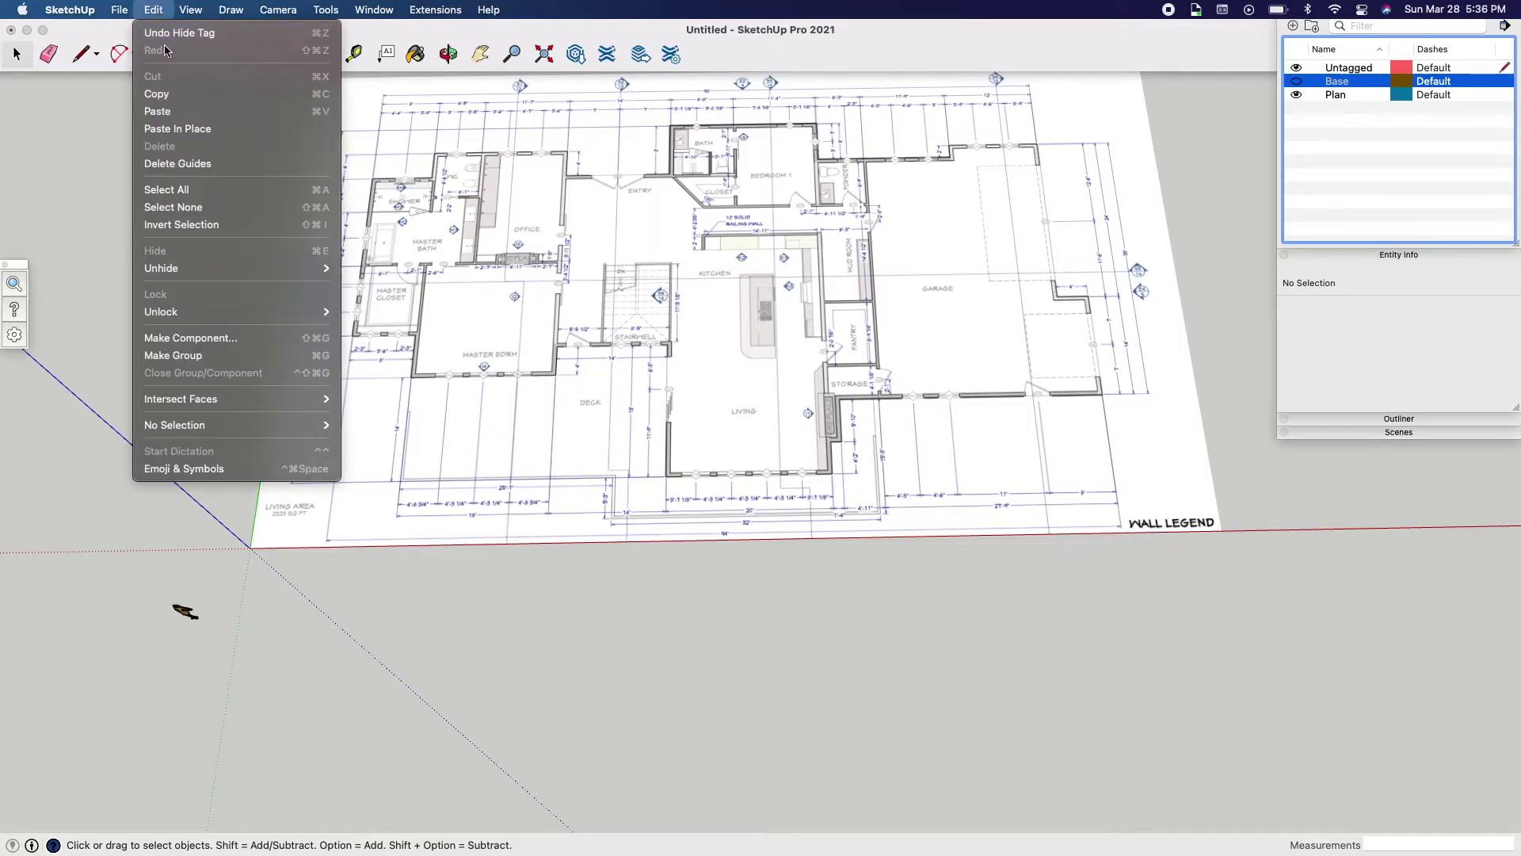
pyautogui.press('super+a')
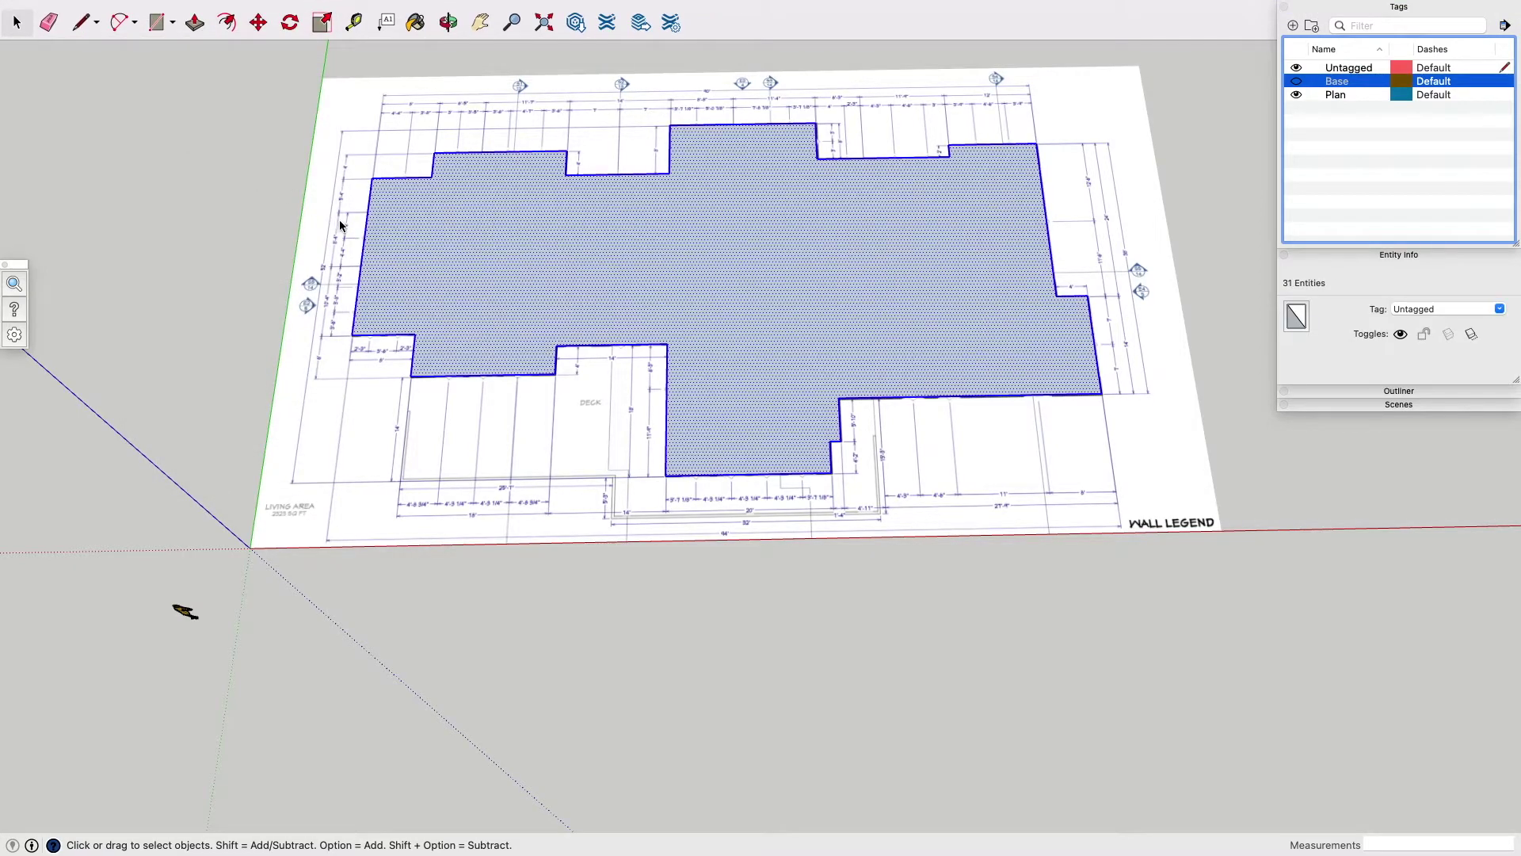
# Offset the pasted house outline 6 inches inward and delete the inner face, leaving a ring for the exterior walls.
pyautogui.click(665, 237)
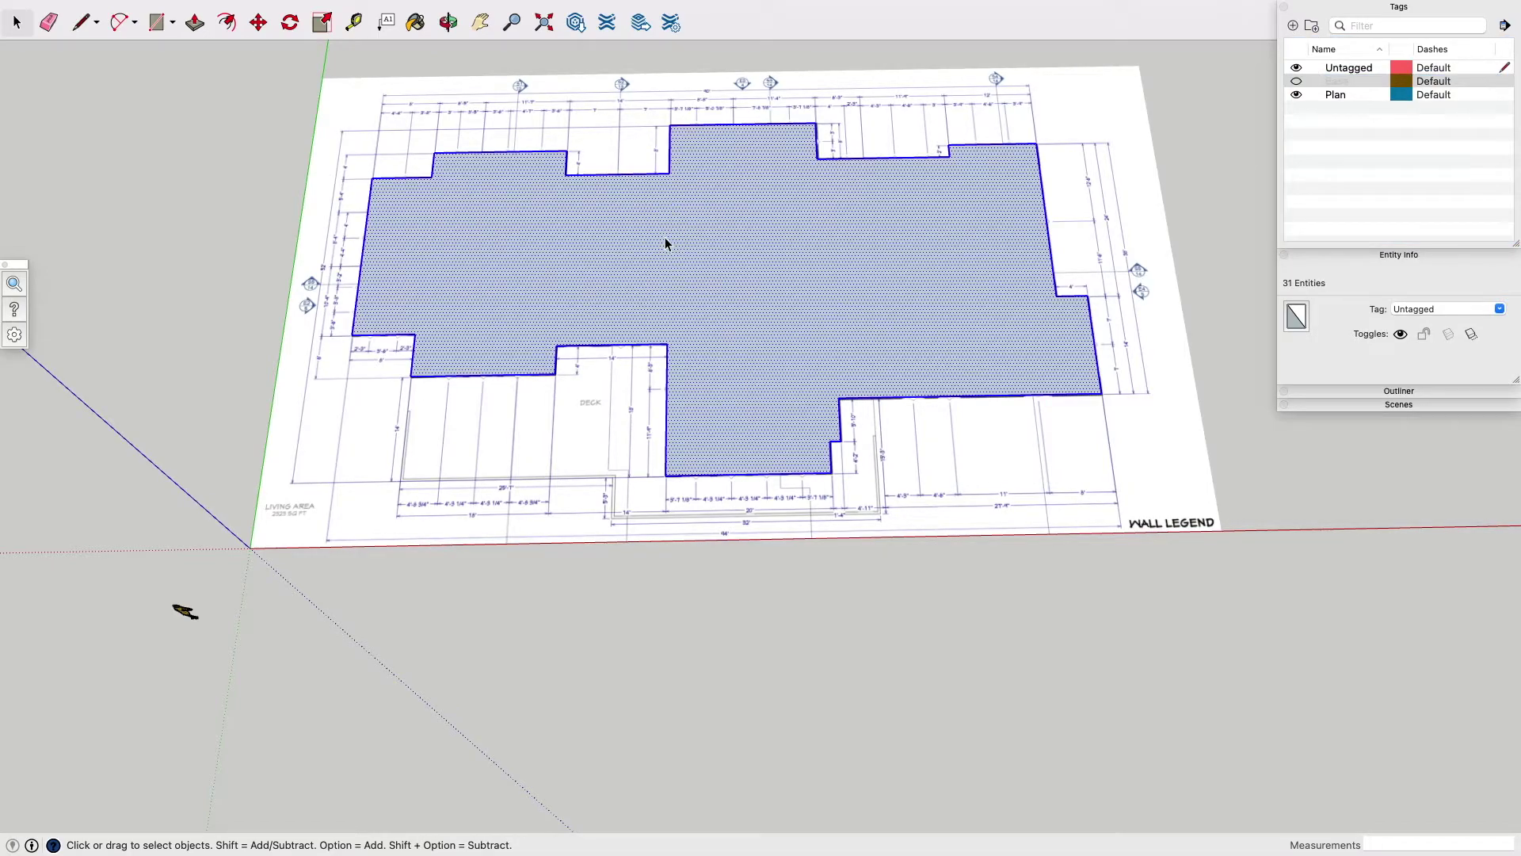
pyautogui.press('f')
pyautogui.click(664, 236)
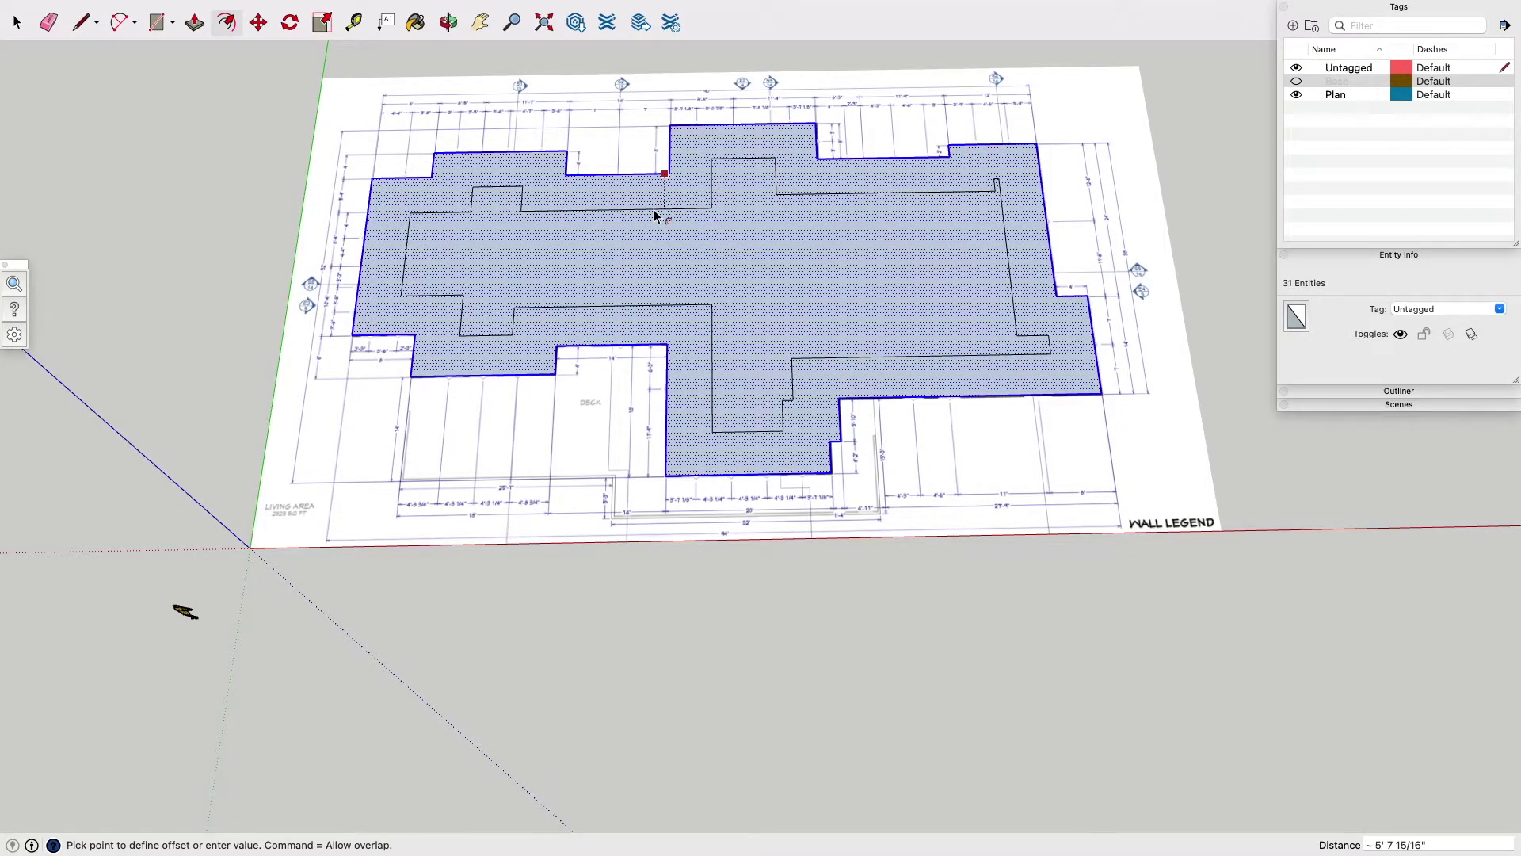
pyautogui.write('6')
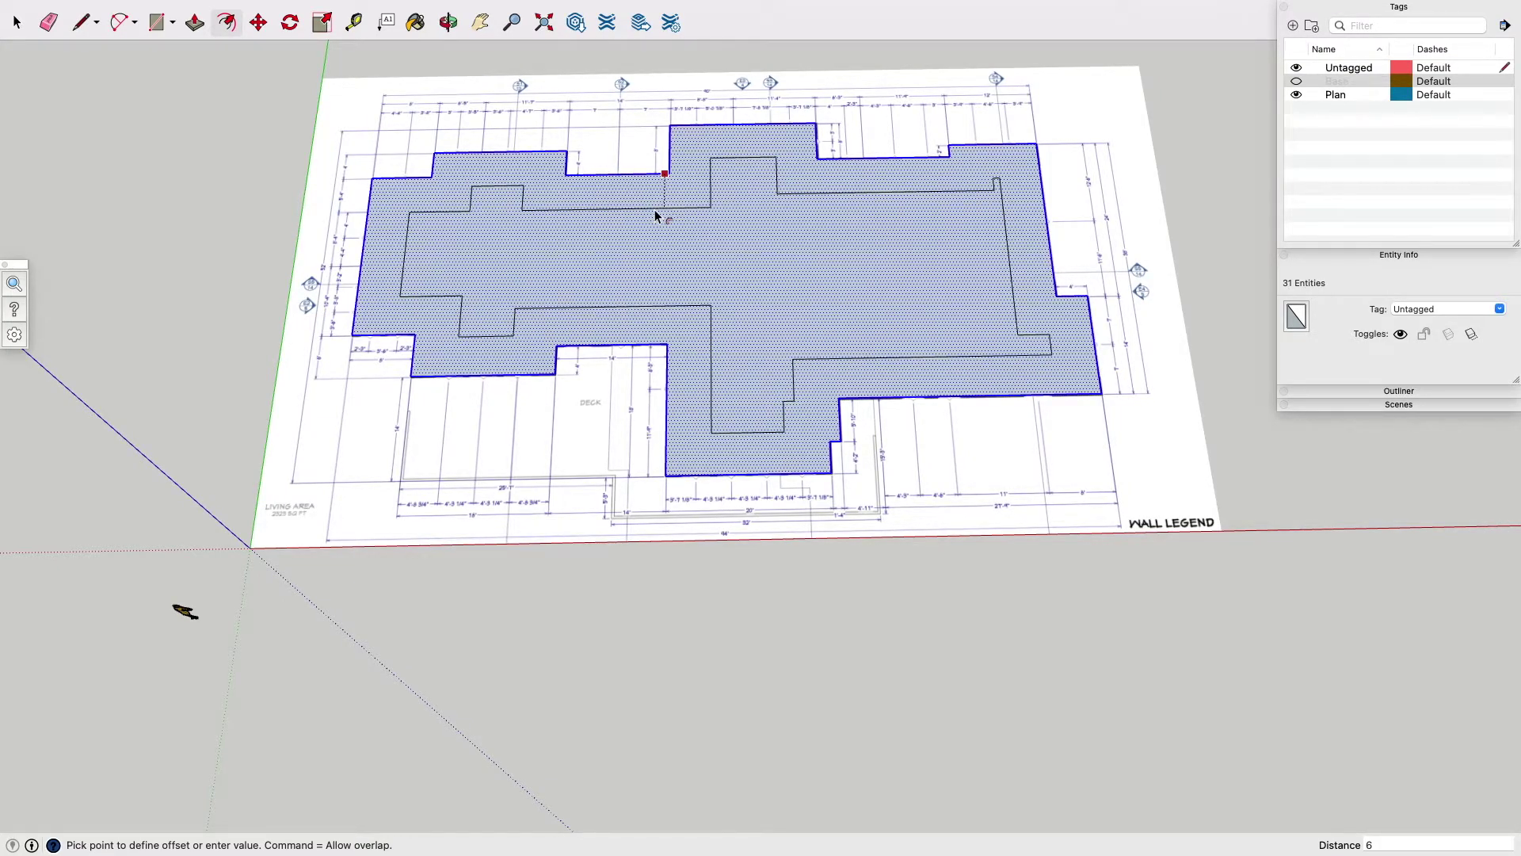
pyautogui.press('Return')
pyautogui.press('space')
pyautogui.click(664, 217)
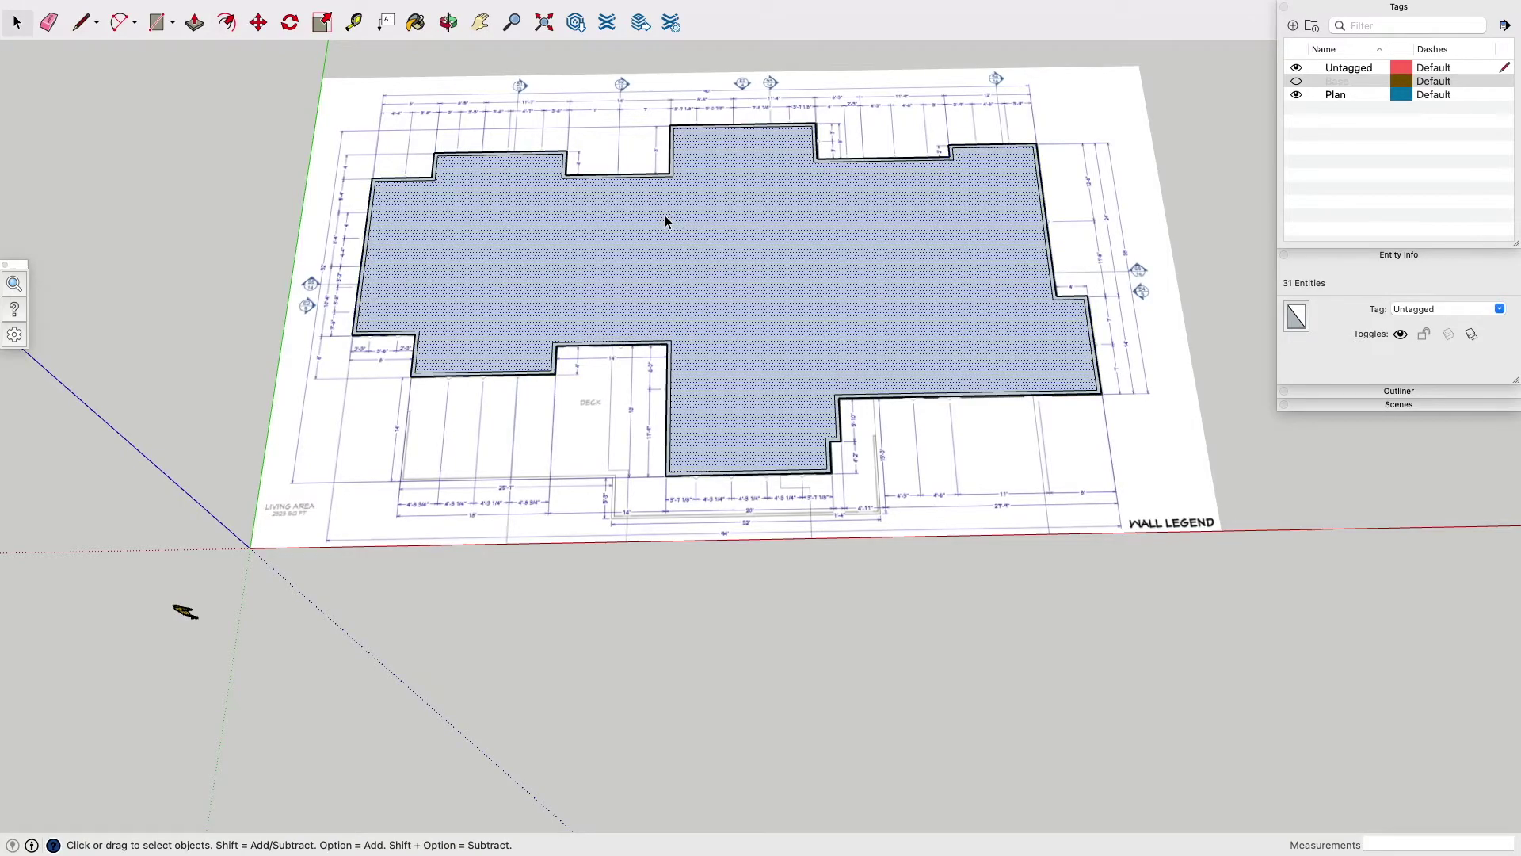
pyautogui.press('Delete')
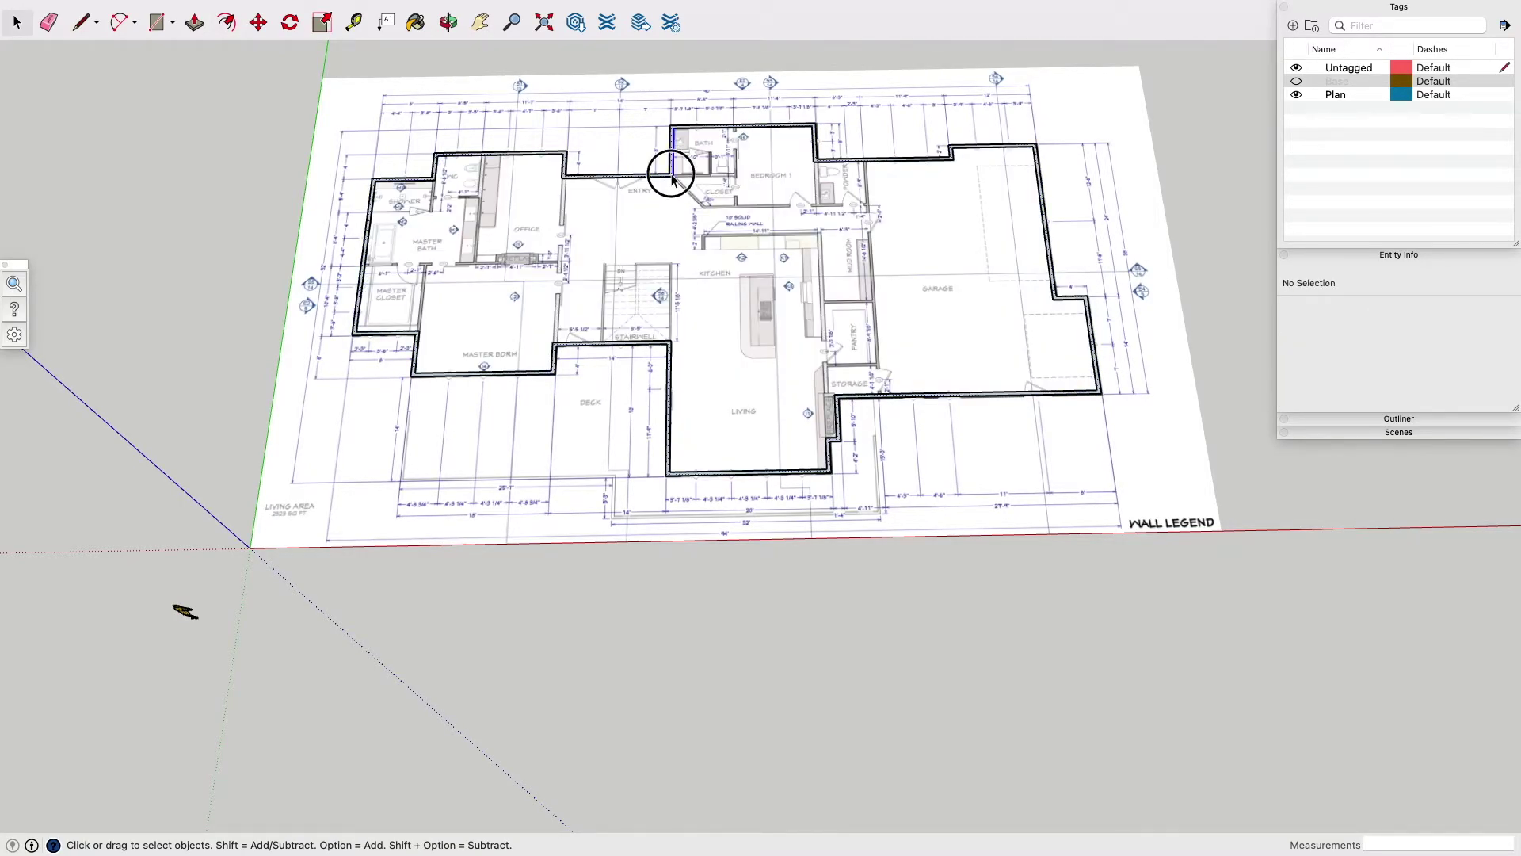
# Extrude the exterior wall ring upward 9 feet with Push/Pull.
pyautogui.tripleClick(672, 176)
pyautogui.press('p')
pyautogui.click(671, 180)
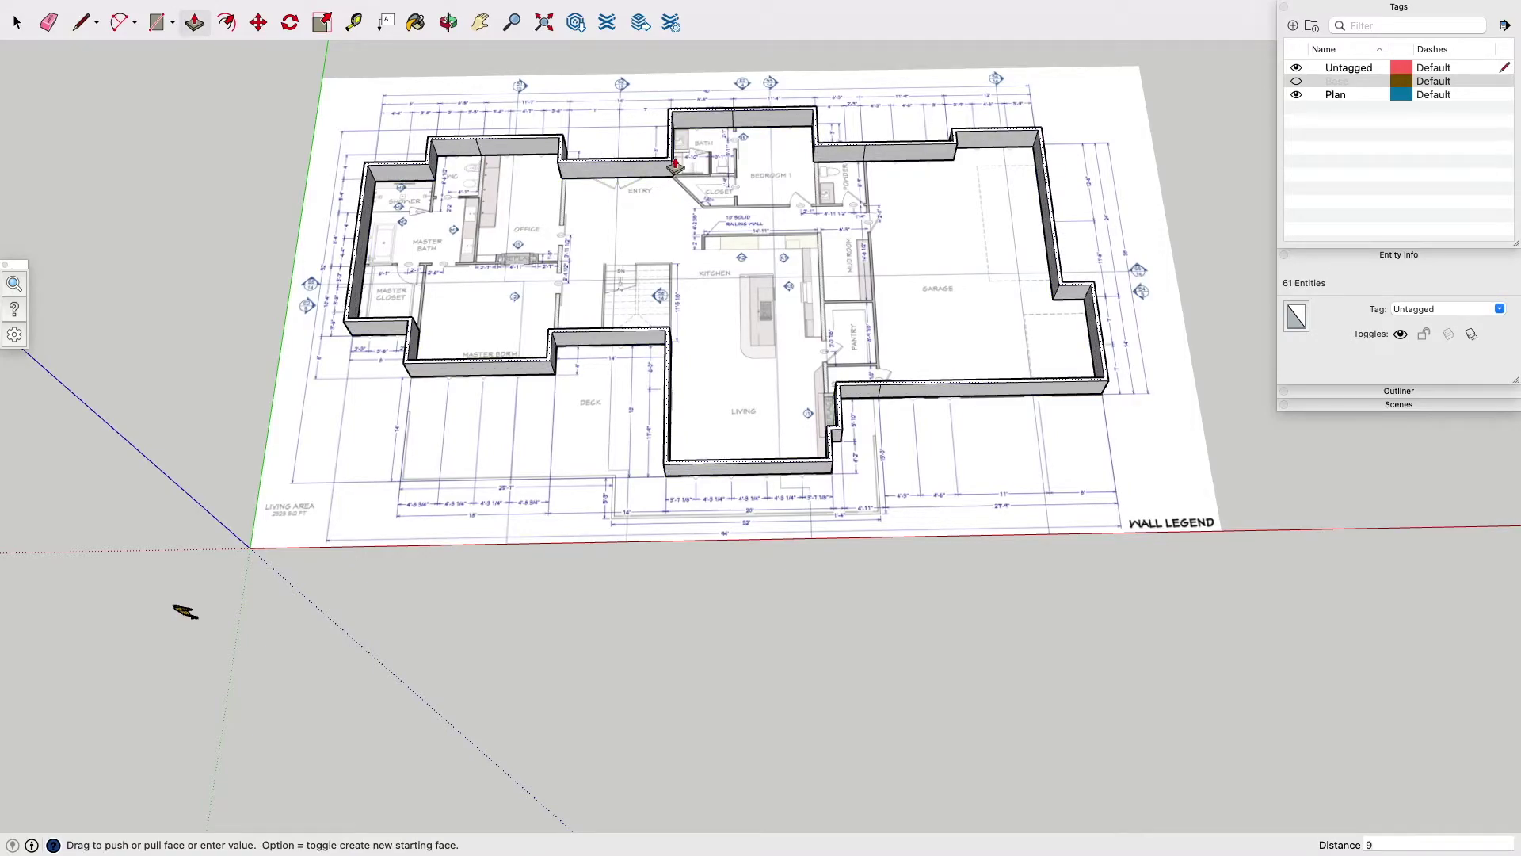
pyautogui.press('Return')
# Select all connected geometry of the exterior walls and make it a group.
pyautogui.press('space')
pyautogui.tripleClick(657, 141)
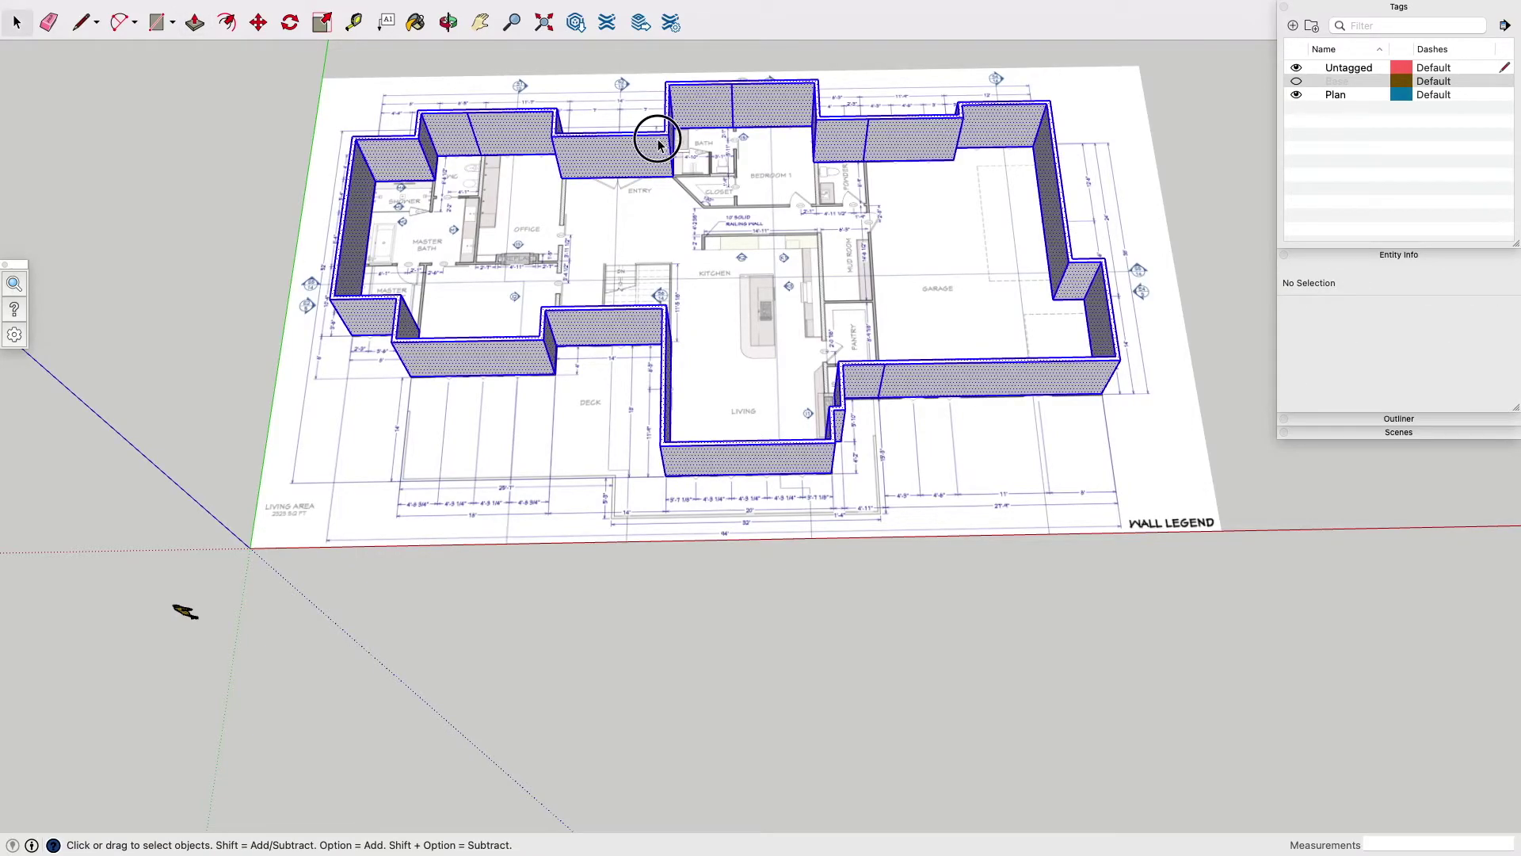
pyautogui.rightClick(659, 140)
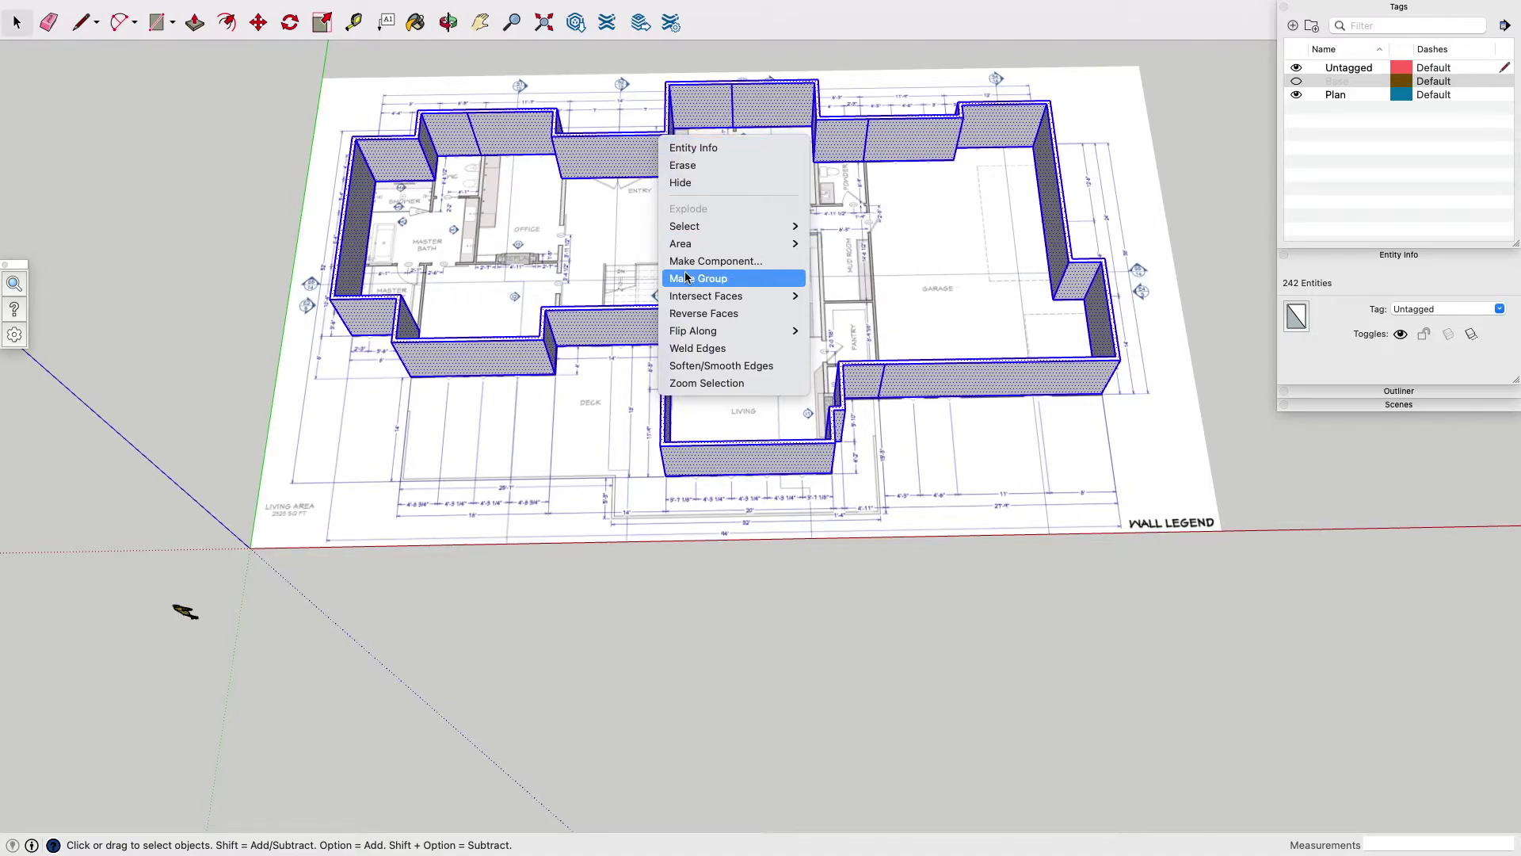
pyautogui.click(689, 278)
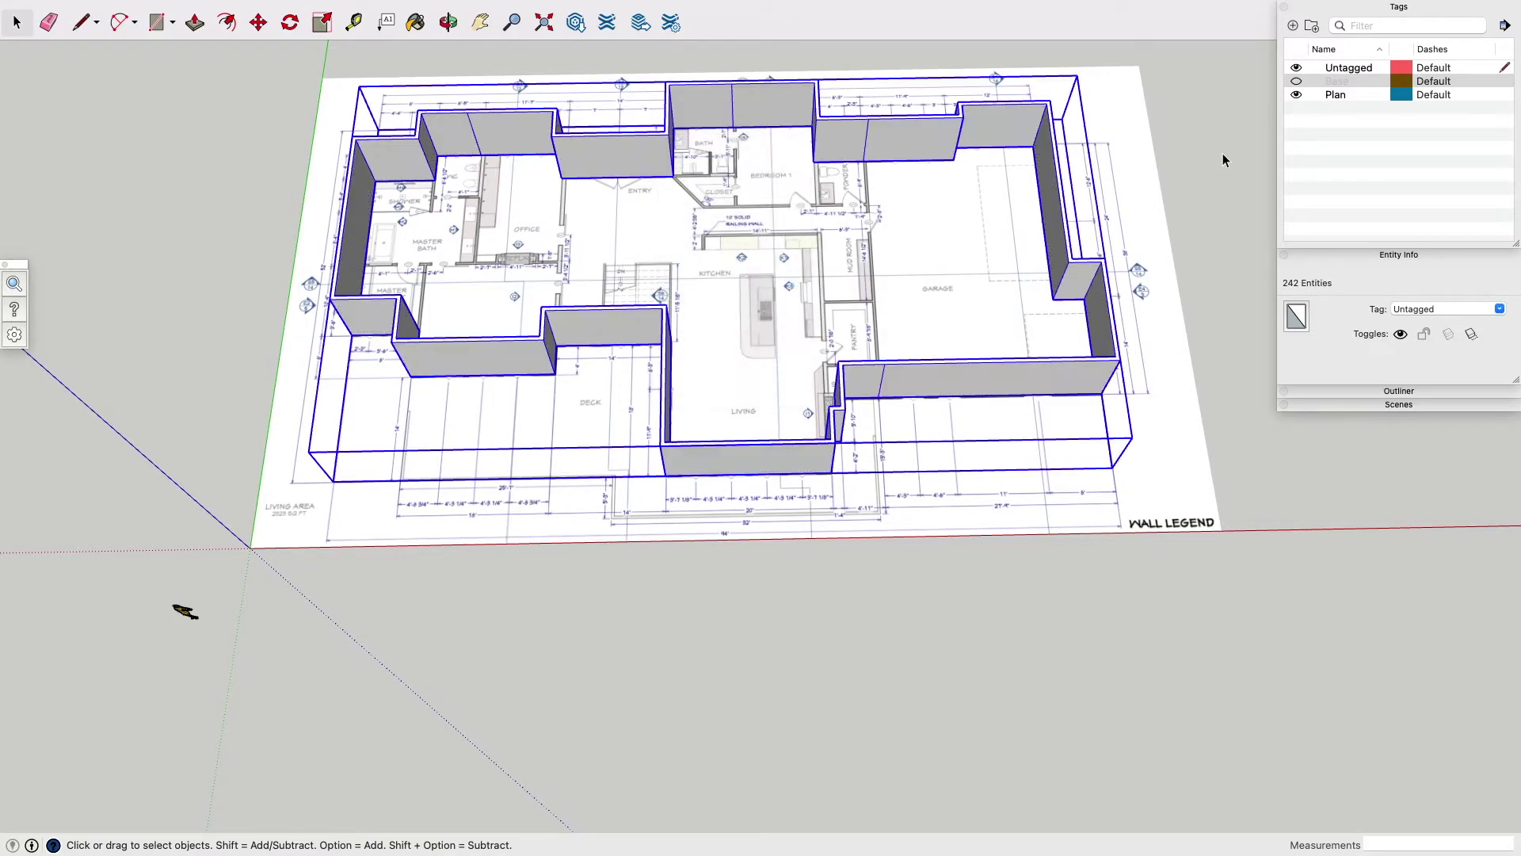
# Create a tag named Exterior - FirstFloor and assign the exterior wall group to it.
pyautogui.click(1293, 26)
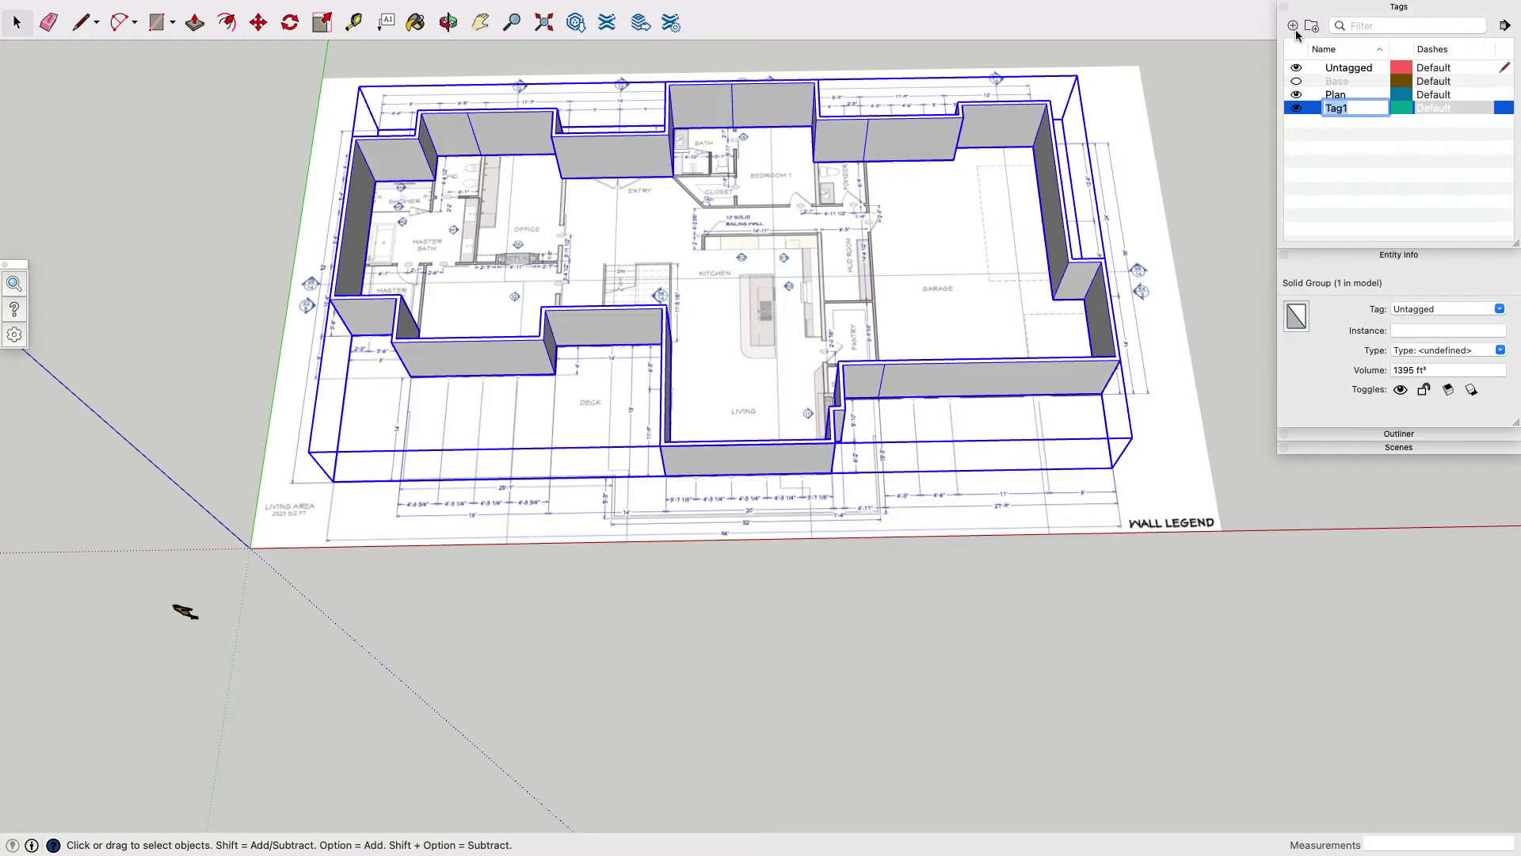
pyautogui.write('Exterior - Fir')
pyautogui.press('Return')
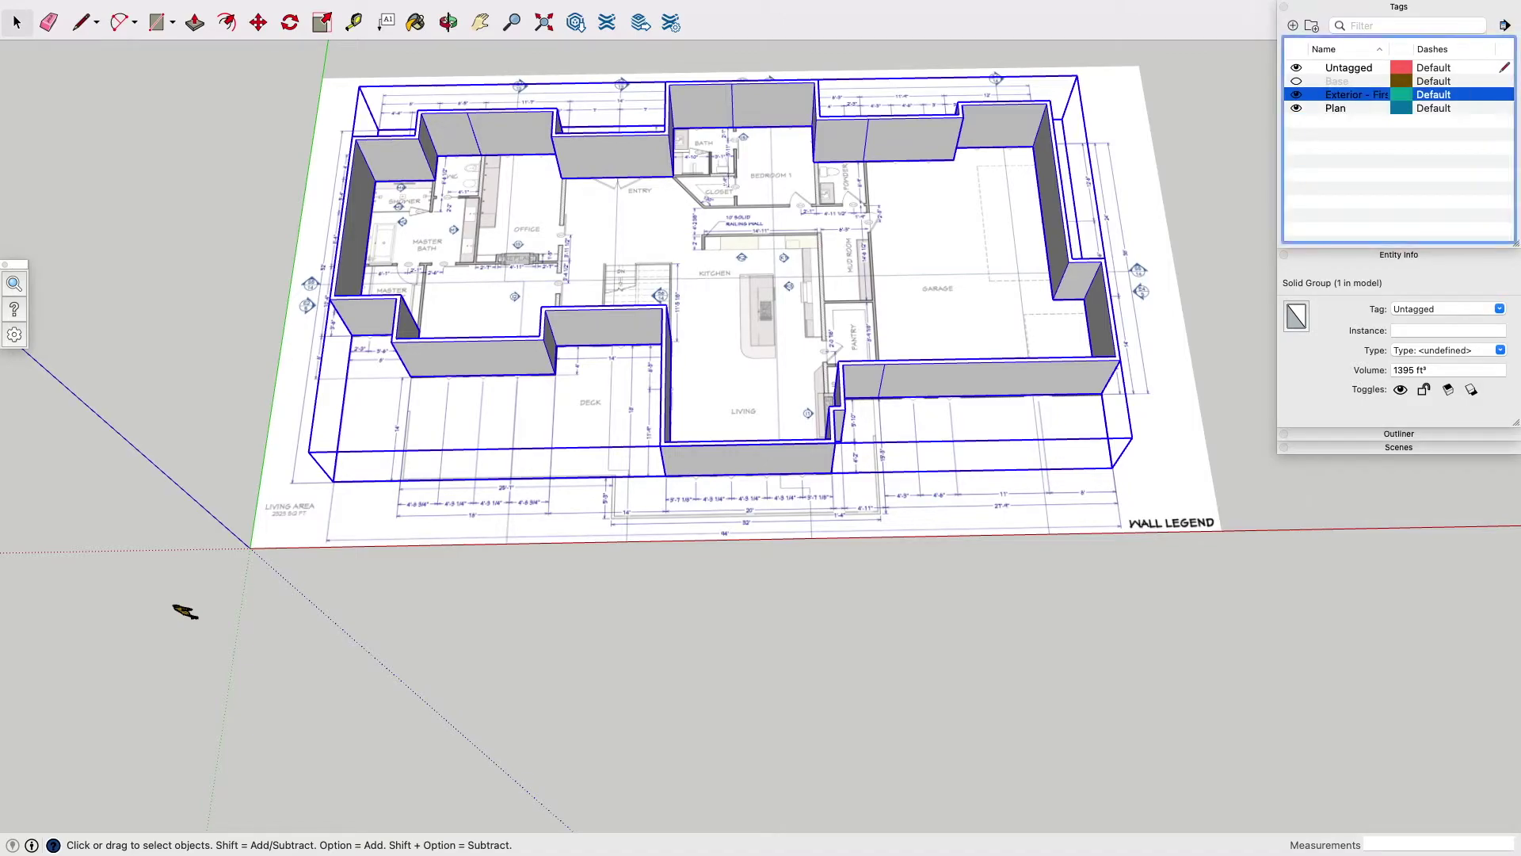
pyautogui.click(1499, 309)
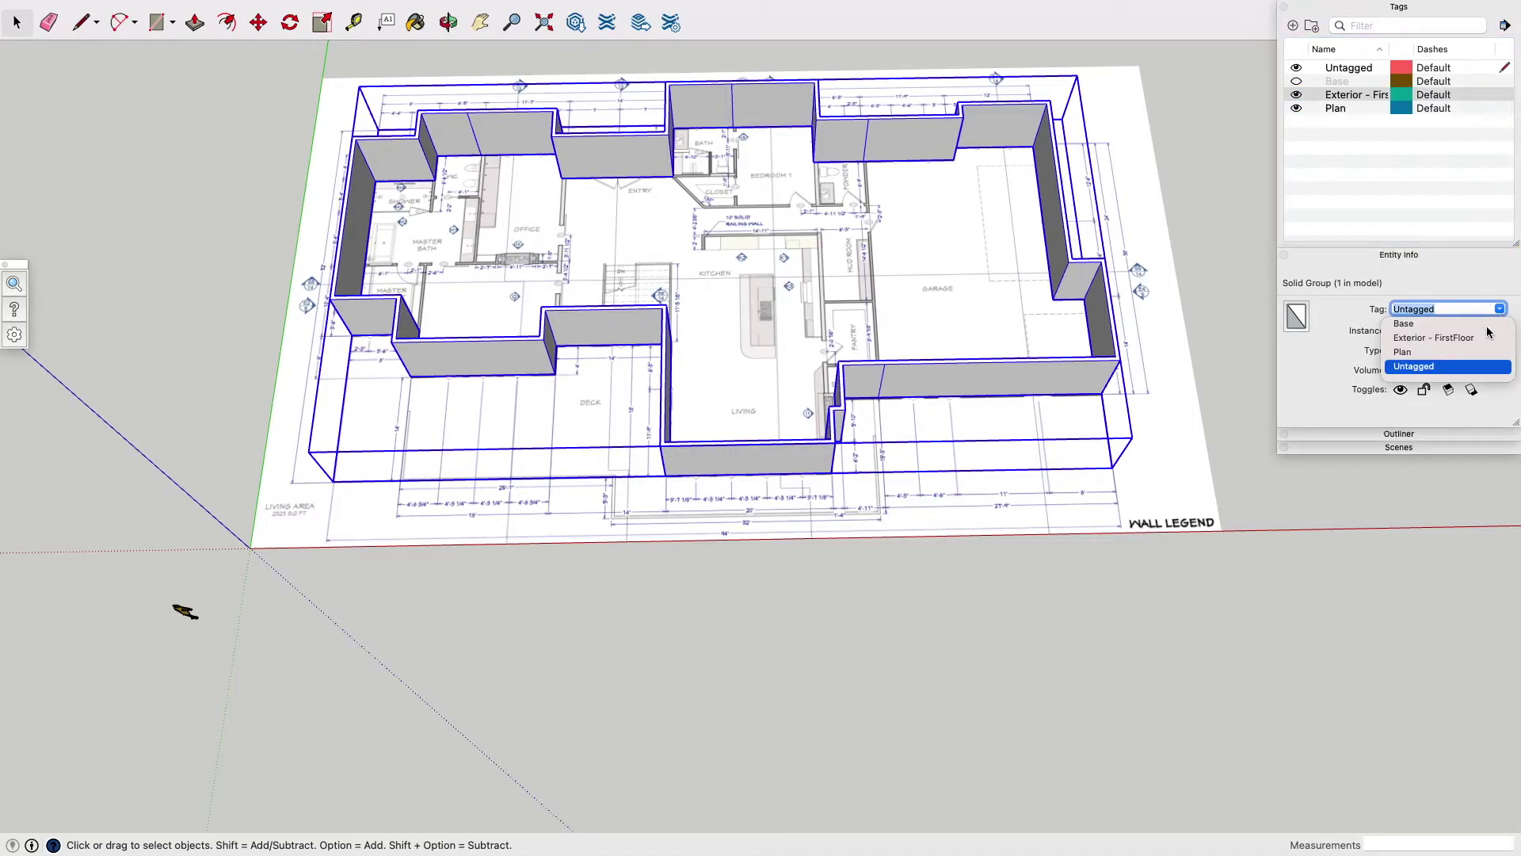
pyautogui.click(1472, 339)
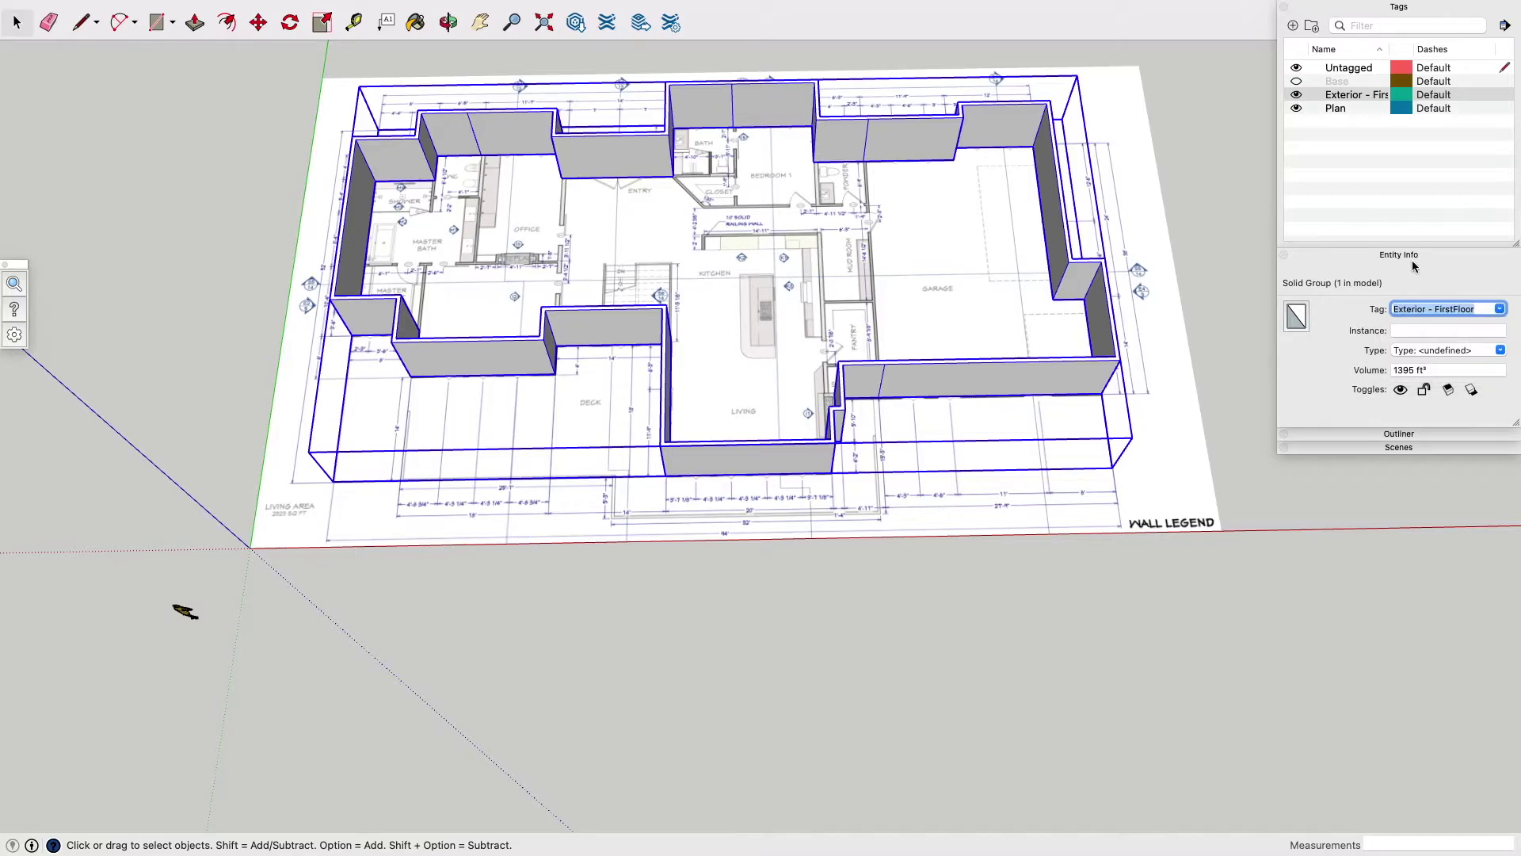
# Toggle the Exterior - FirstFloor tag's visibility off and on to check the wall group's tagging.
pyautogui.click(1297, 95)
pyautogui.click(1297, 95)
pyautogui.click(1297, 95)
pyautogui.click(1297, 95)
# Draw the wall footprint between Bedroom 1 and the Powder room as a closed shape 6'9" long and 6" wide.
pyautogui.press('o')
pyautogui.moveTo(607, 259); pyautogui.dragTo(792, 198)
pyautogui.scroll(2, 828, 139)
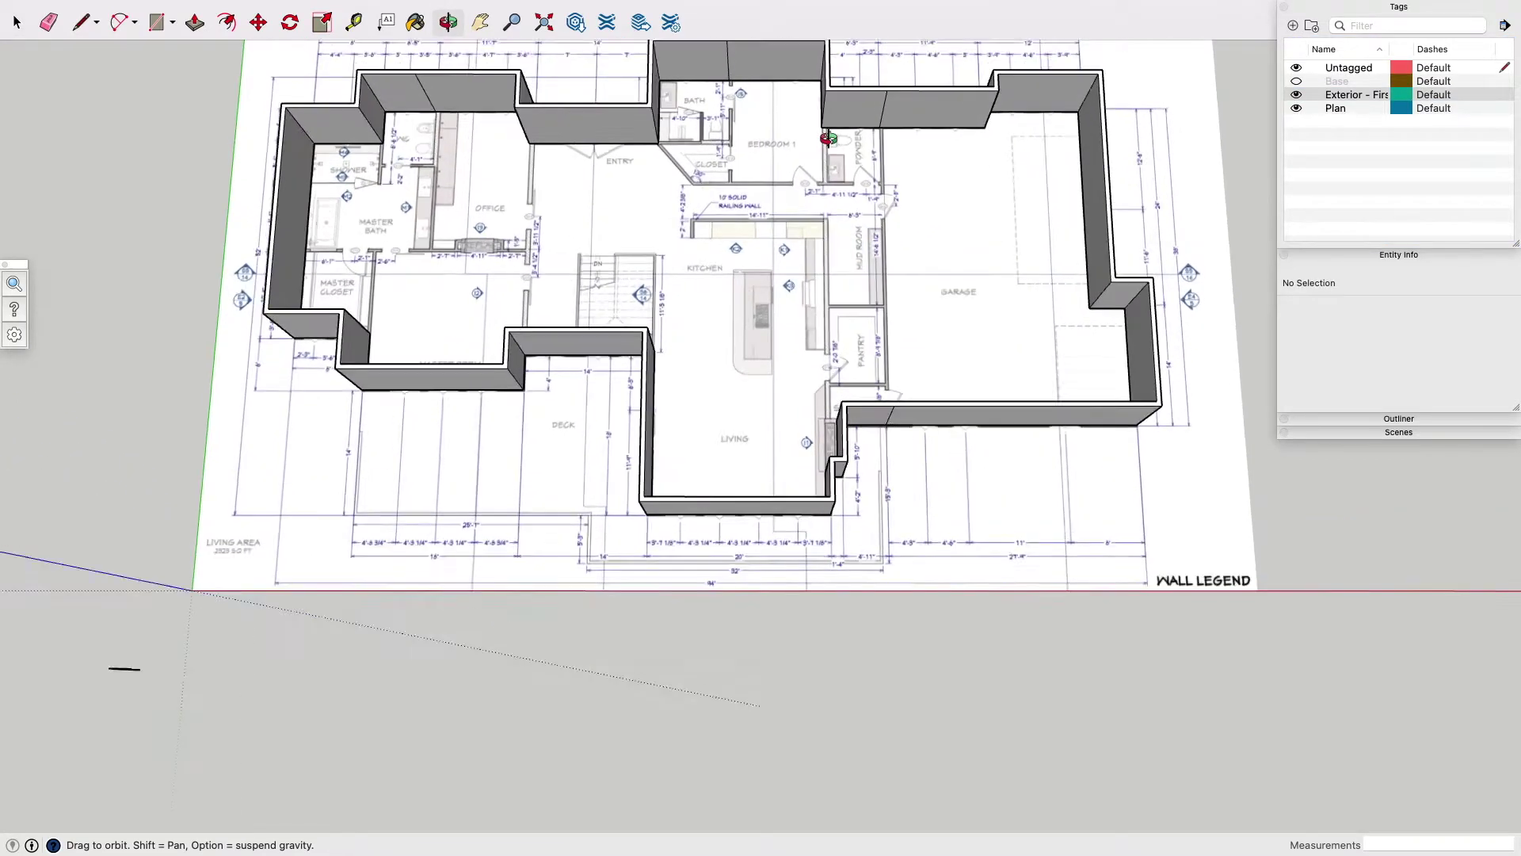
pyautogui.scroll(2, 828, 139)
pyautogui.moveTo(827, 141); pyautogui.dragTo(868, 128)
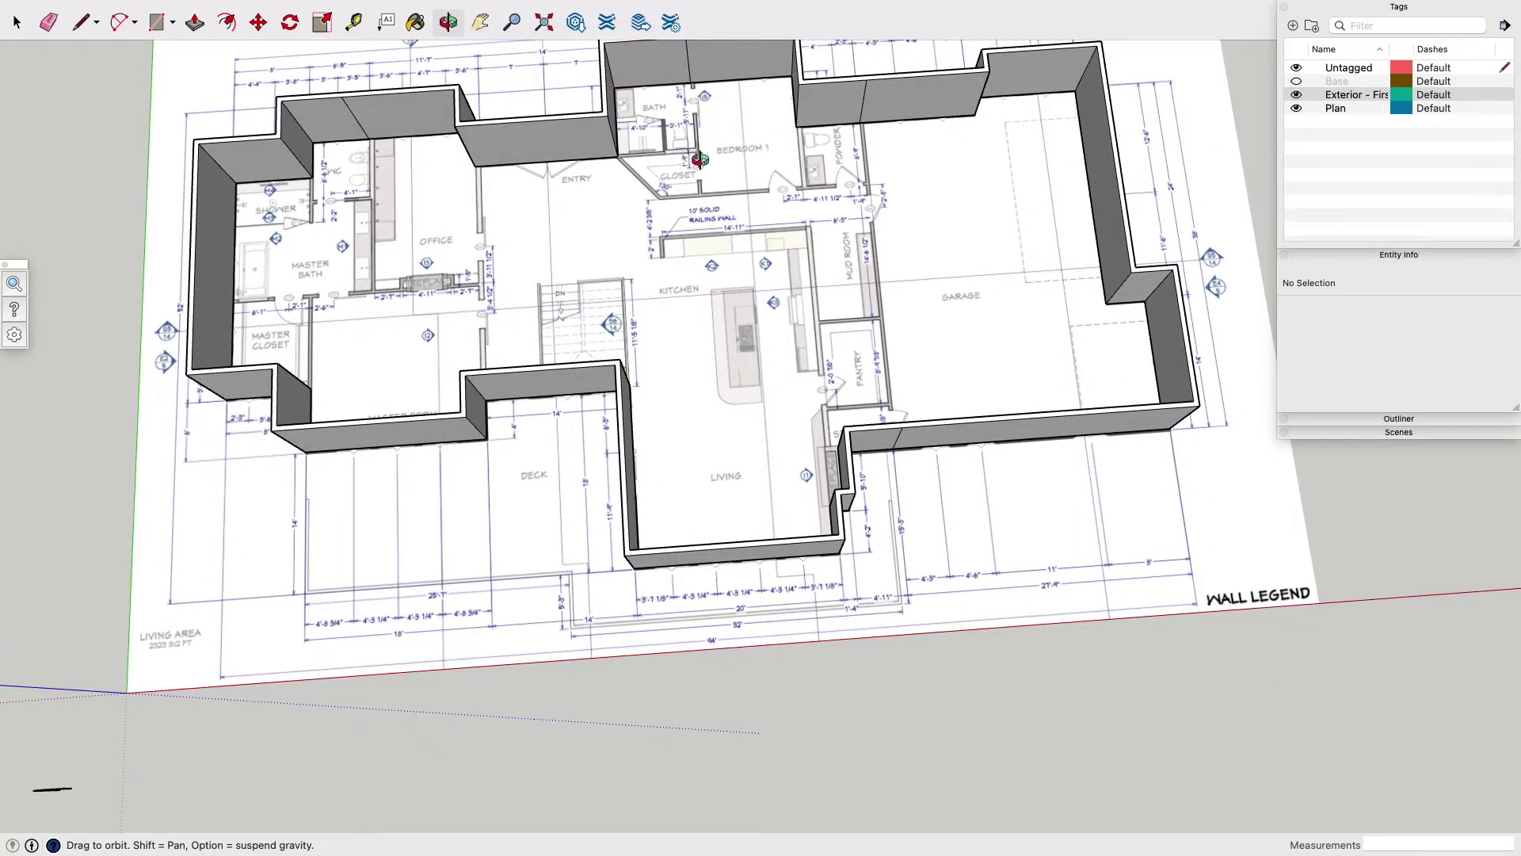
pyautogui.scroll(6, 838, 139)
pyautogui.keyDown('shift'); pyautogui.moveTo(838, 139); pyautogui.dragTo(765, 321); pyautogui.keyUp('shift')
pyautogui.scroll(1, 766, 321)
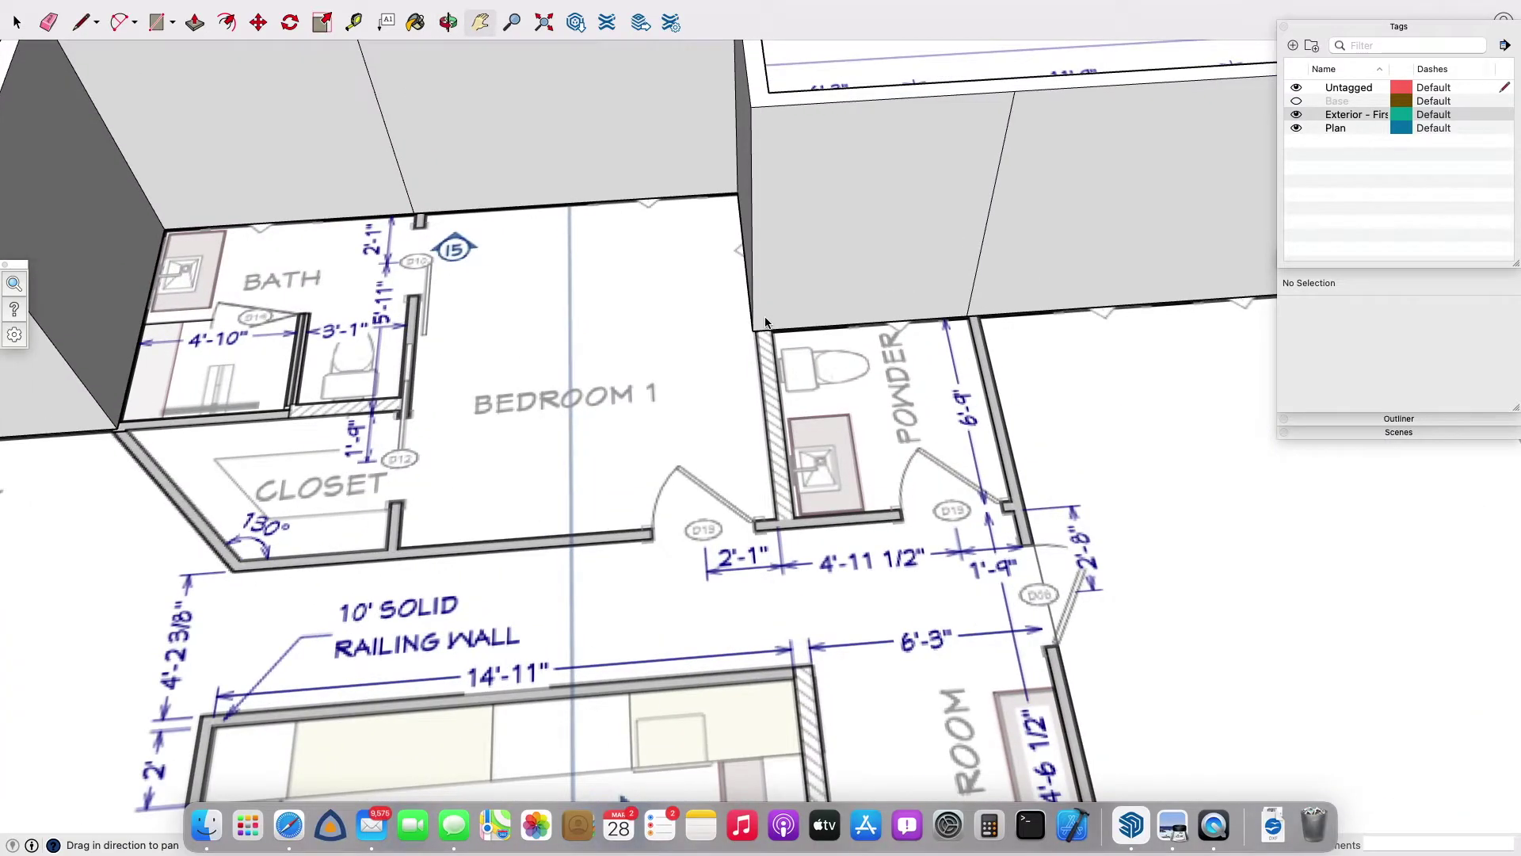
pyautogui.press('o')
pyautogui.moveTo(769, 341); pyautogui.dragTo(790, 364)
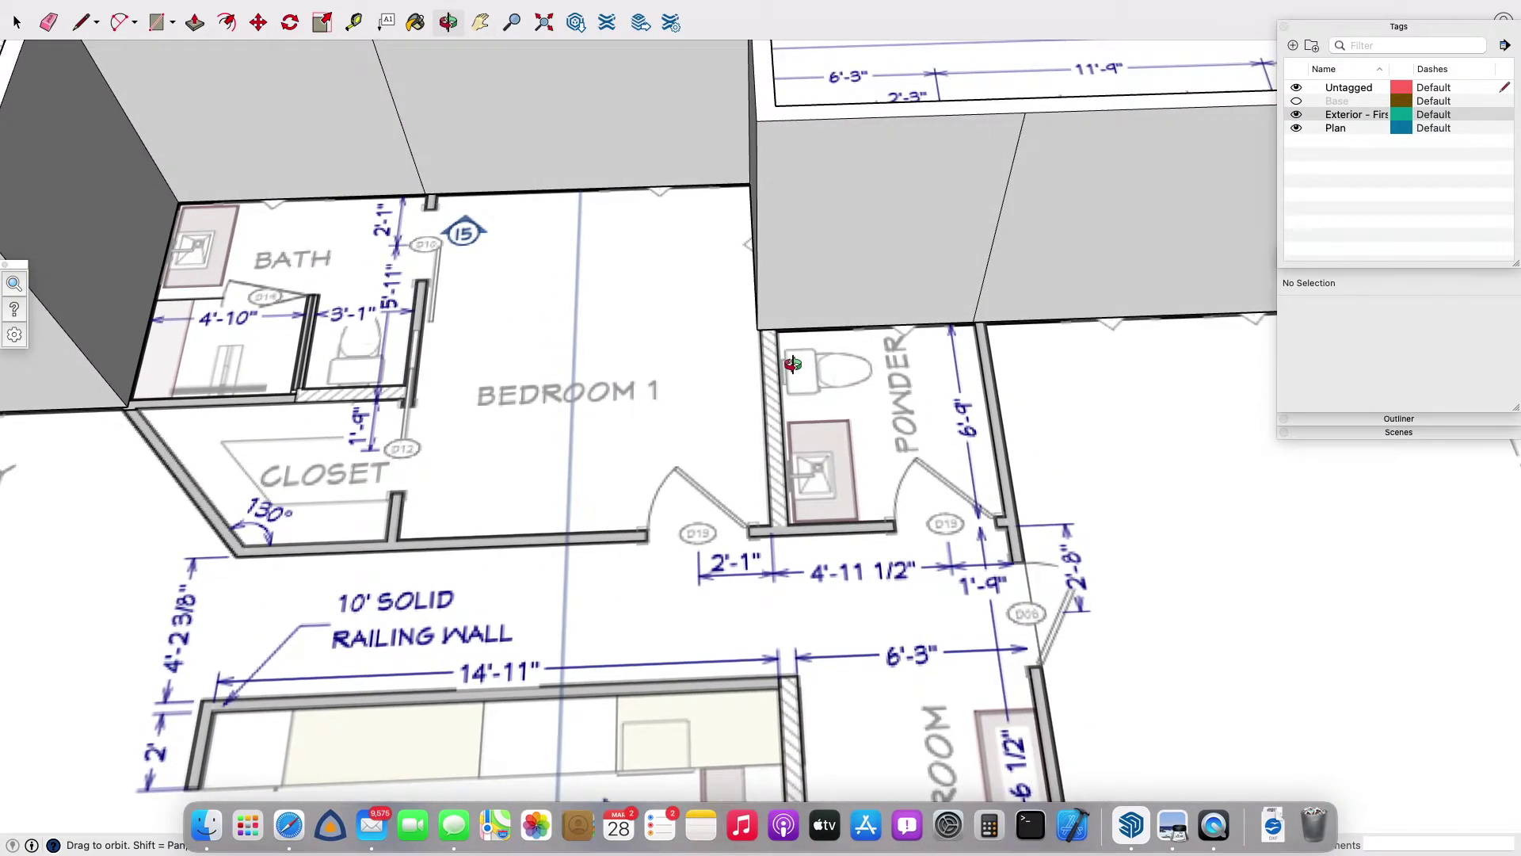
pyautogui.press('l')
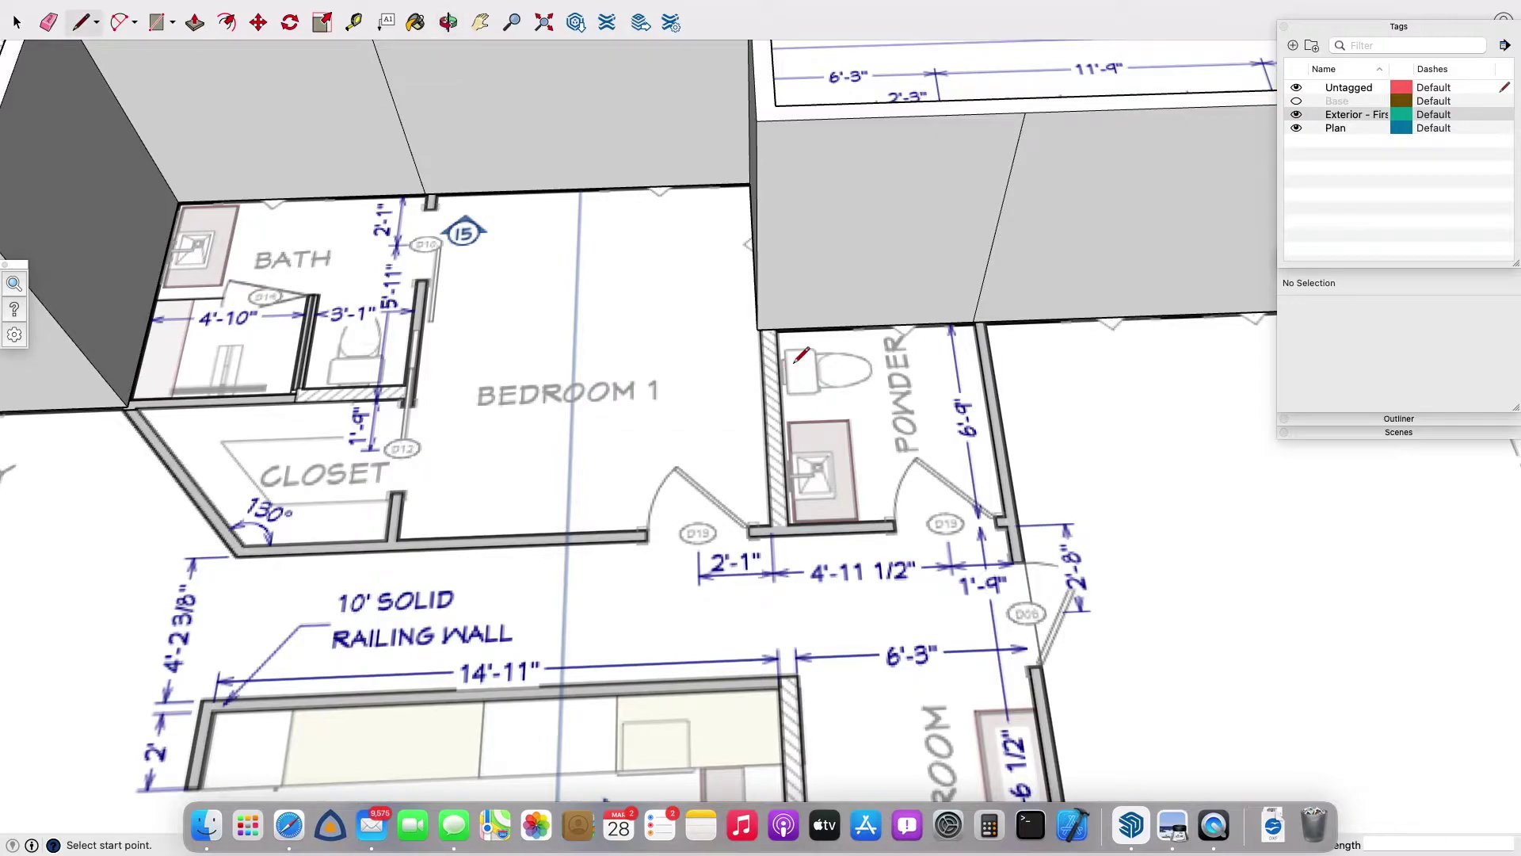
pyautogui.click(758, 330)
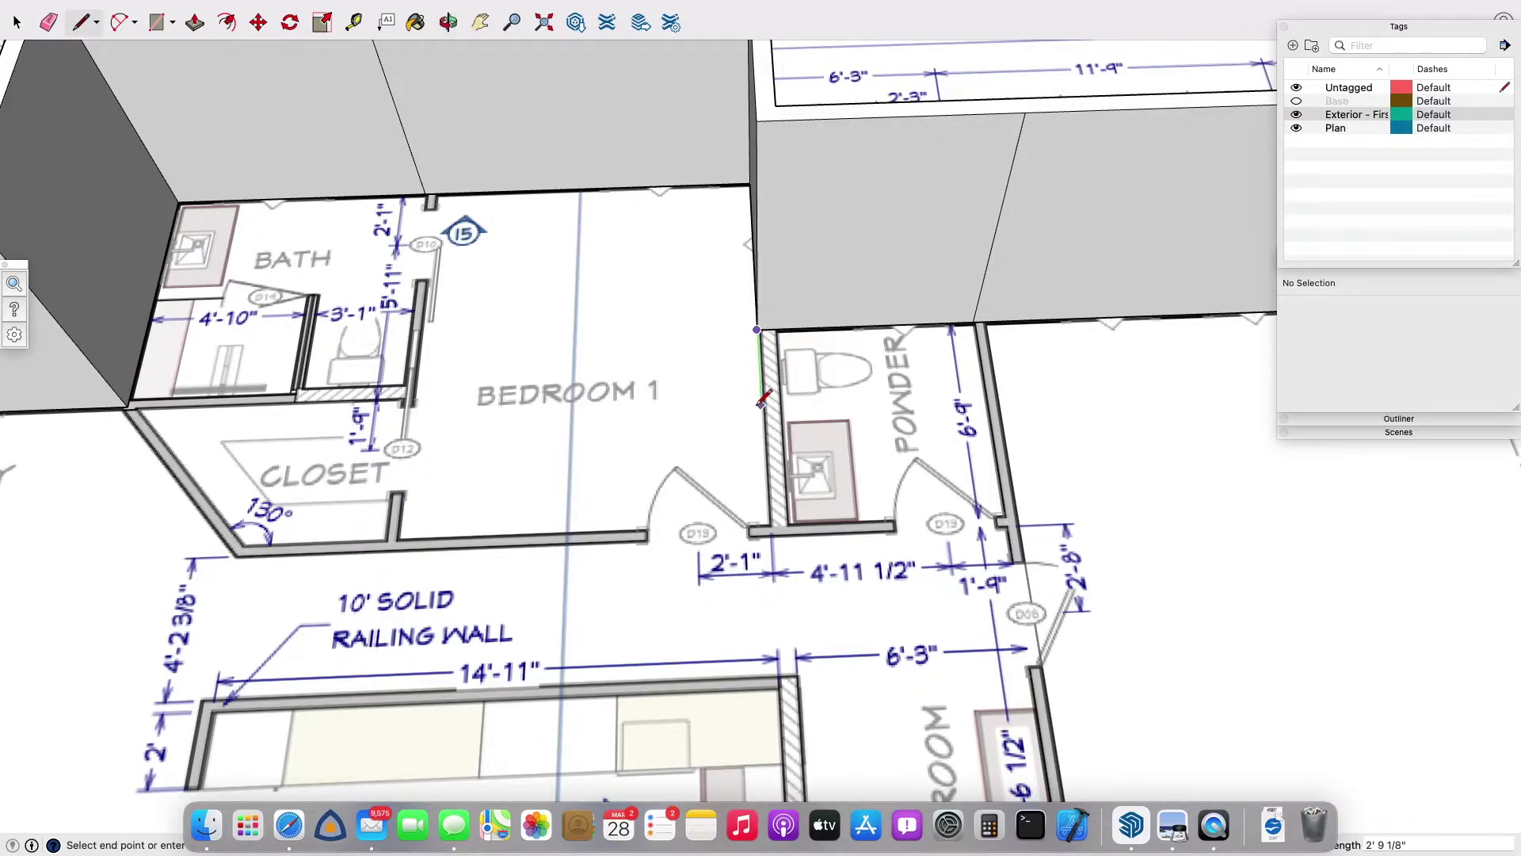
pyautogui.write("6'9")
pyautogui.press('Return')
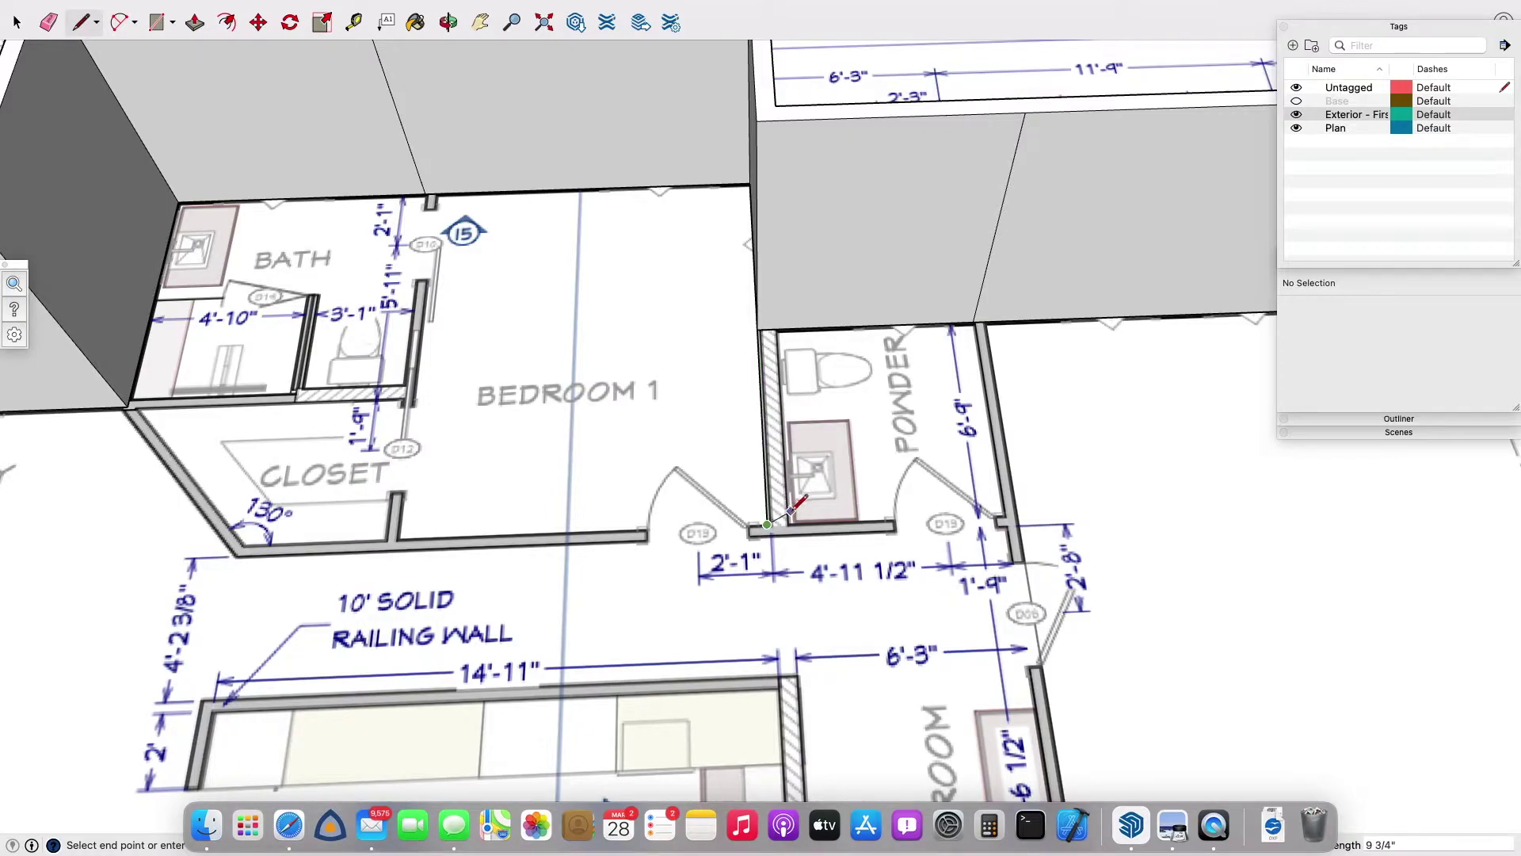
pyautogui.write('6')
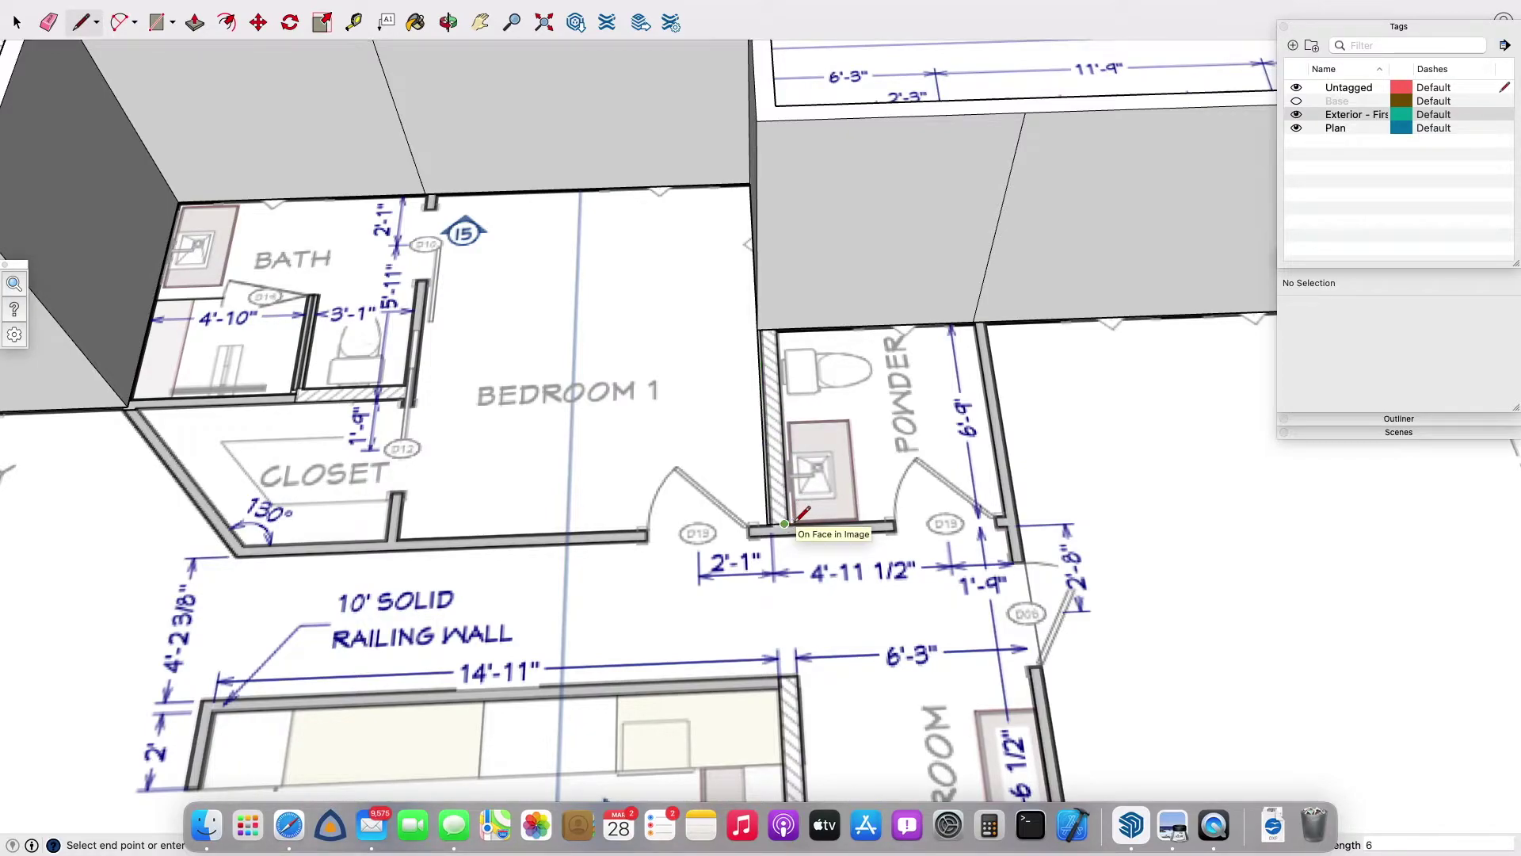
pyautogui.click(756, 327)
pyautogui.press('space')
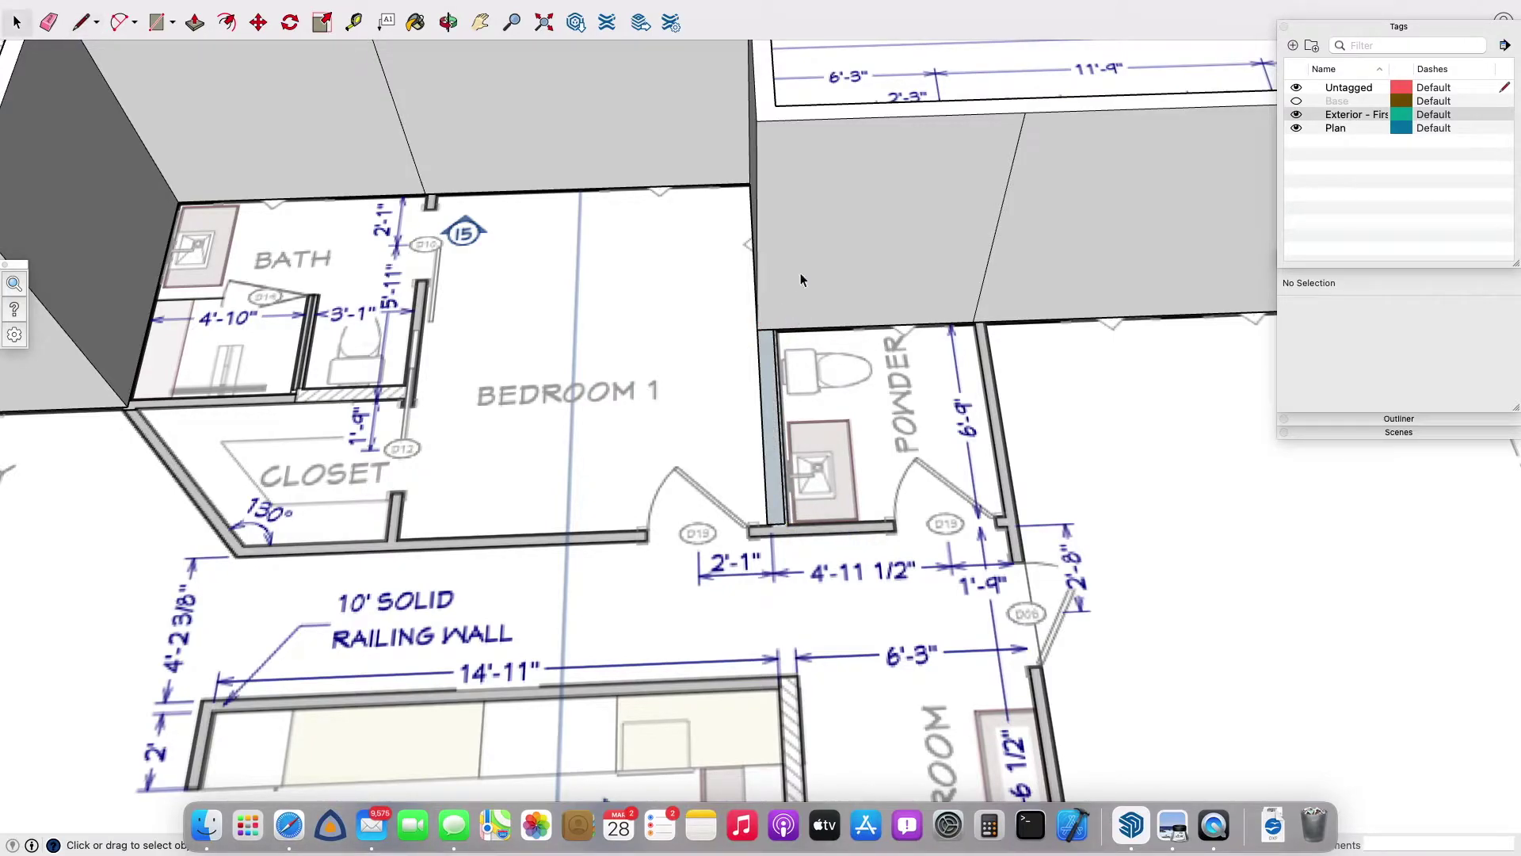
# Extrude the wall footprint between Bedroom 1 and the Powder room up to the top of the exterior walls.
pyautogui.click(803, 271)
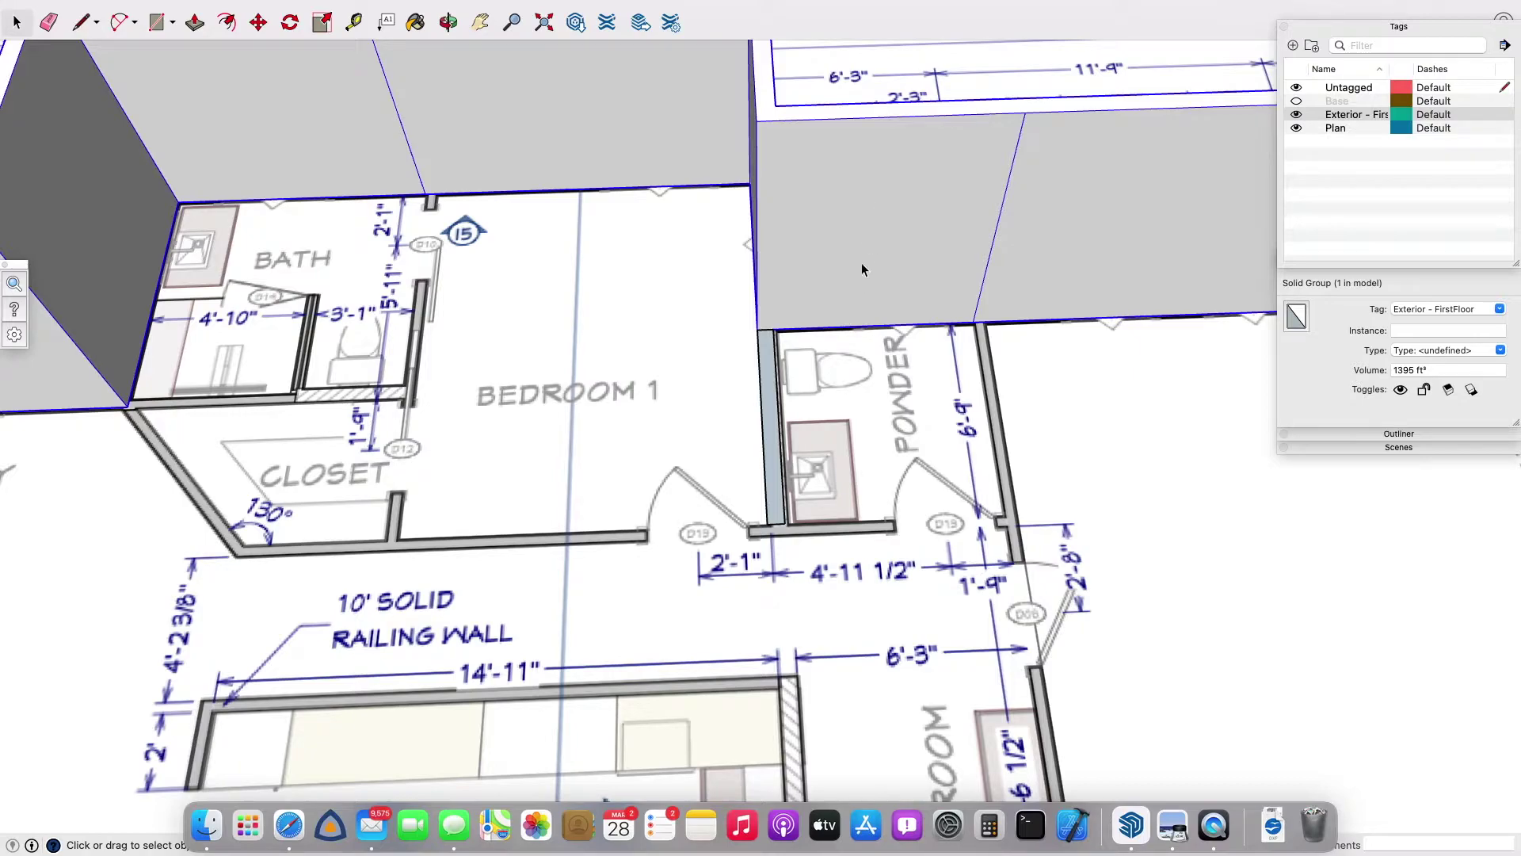
pyautogui.press('p')
pyautogui.moveTo(767, 385); pyautogui.dragTo(955, 131)
pyautogui.scroll(-2, 952, 132)
pyautogui.moveTo(952, 133); pyautogui.dragTo(919, 104, button='middle')
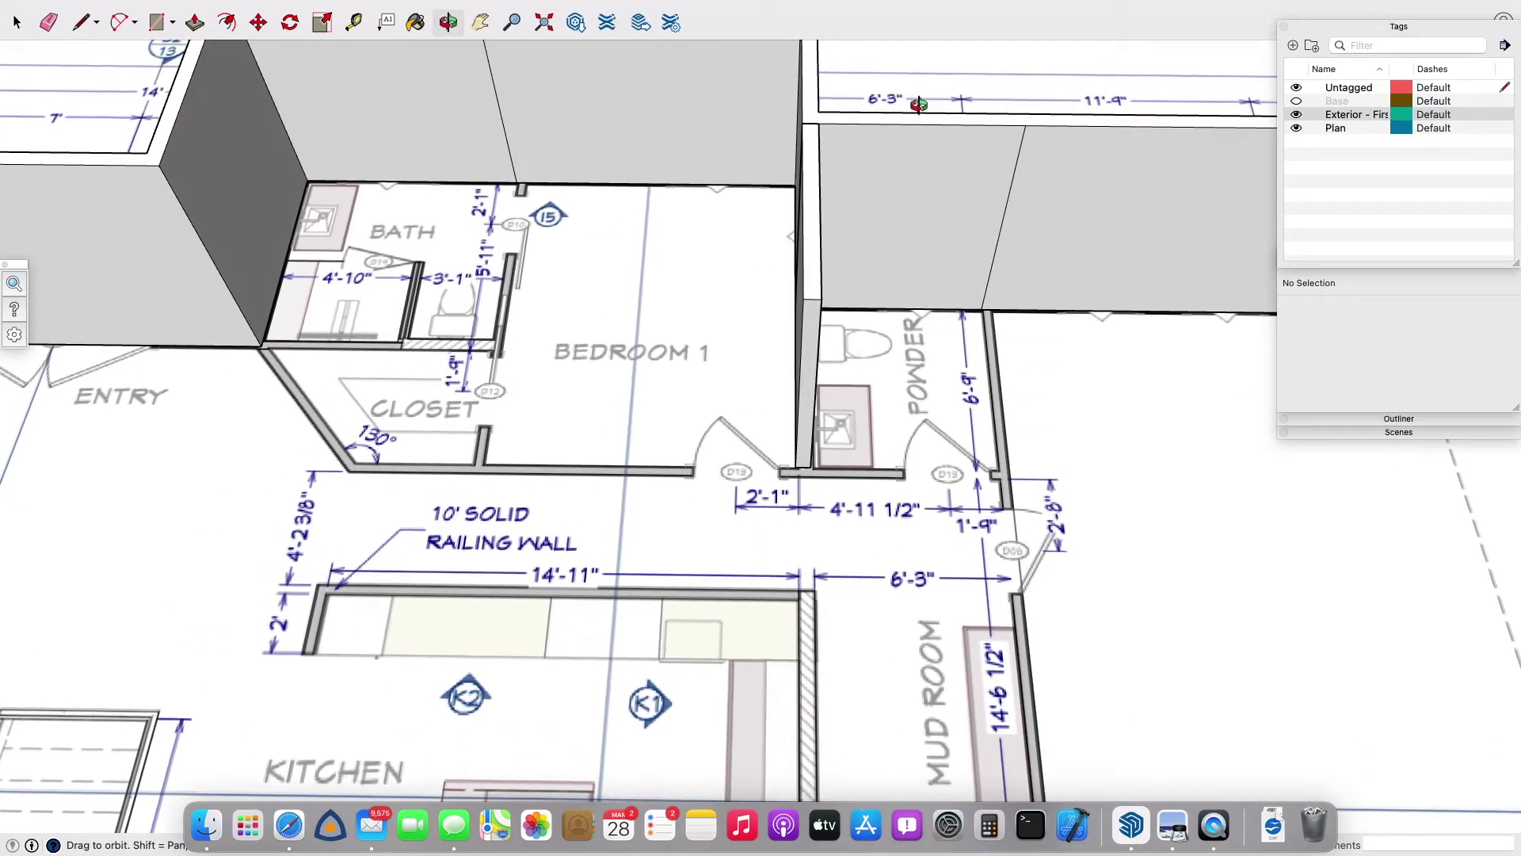
# Extend the free end of the wall between Bedroom 1 and the Powder room by 4 inches with Push/Pull.
pyautogui.press('space')
pyautogui.click(810, 366)
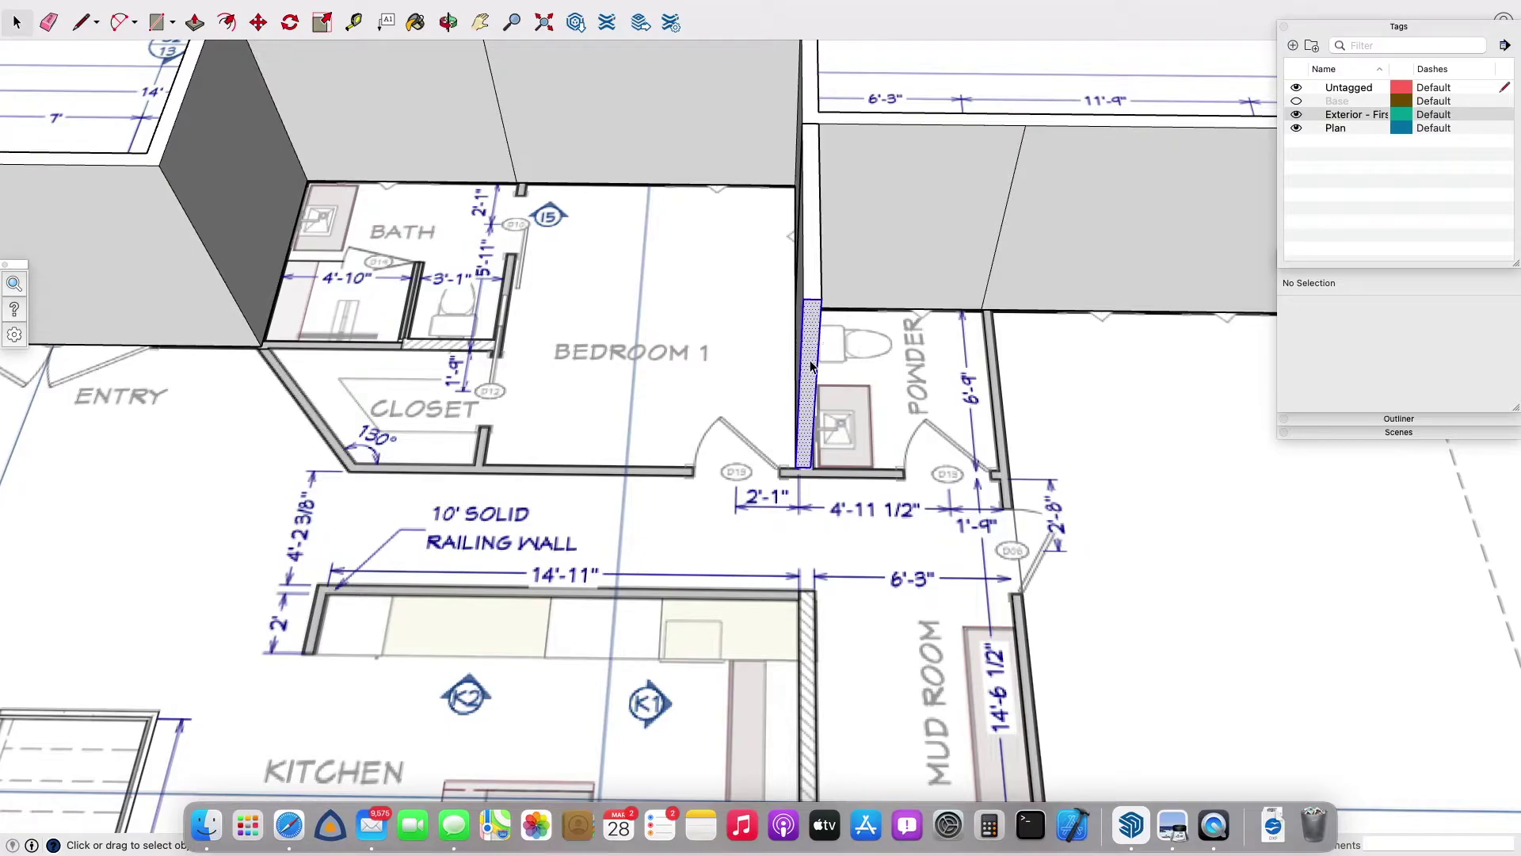
pyautogui.tripleClick(810, 366)
pyautogui.press('o')
pyautogui.moveTo(804, 357)
pyautogui.mouseDown()
pyautogui.moveTo(883, 323)
pyautogui.moveTo(869, 315)
pyautogui.moveTo(826, 377)
pyautogui.mouseUp()
pyautogui.press('space')
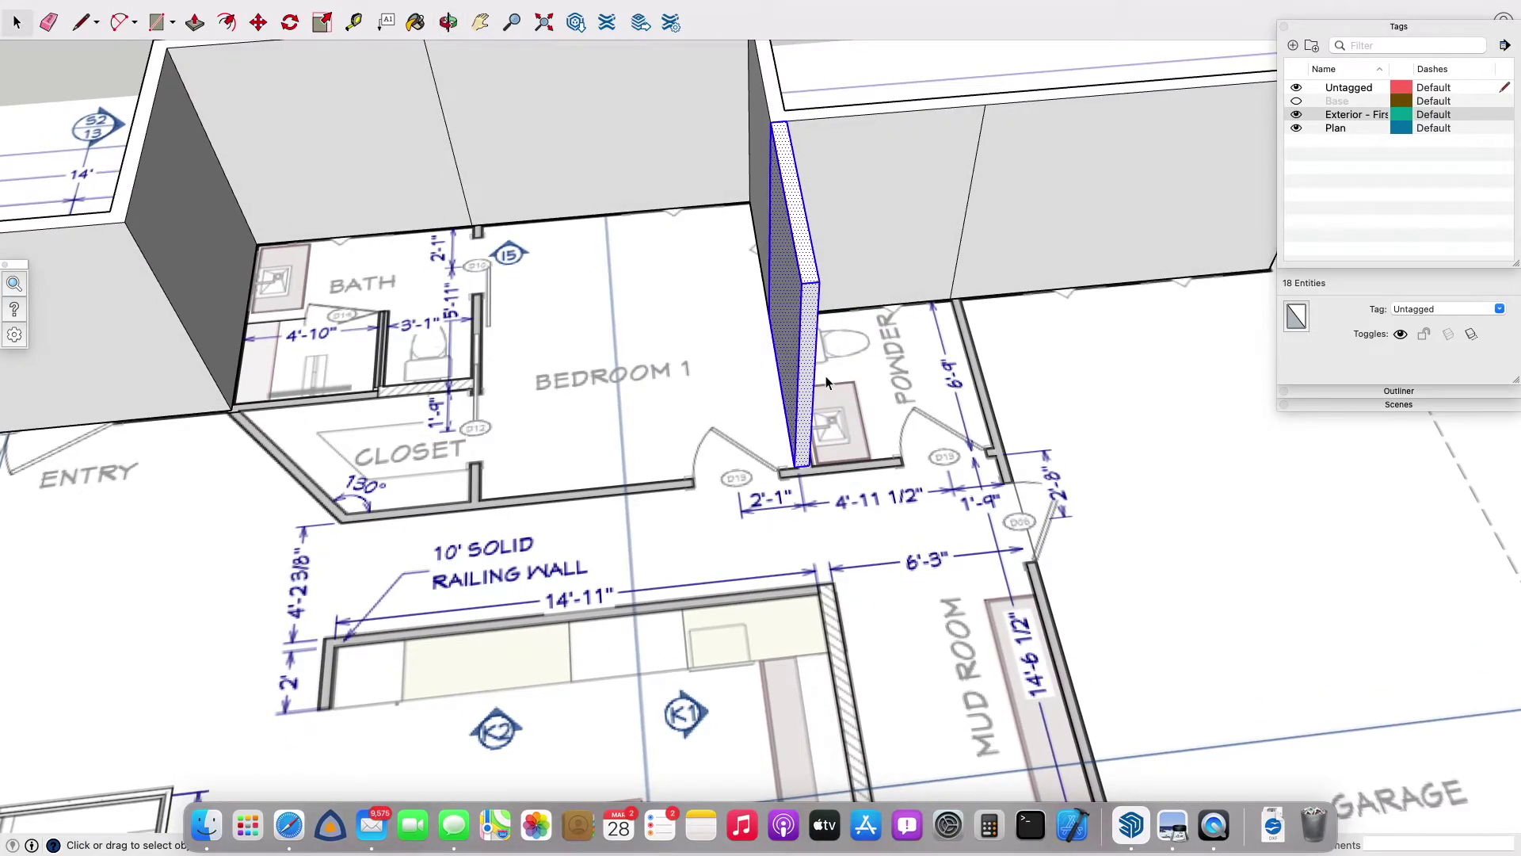
pyautogui.scroll(4, 811, 385)
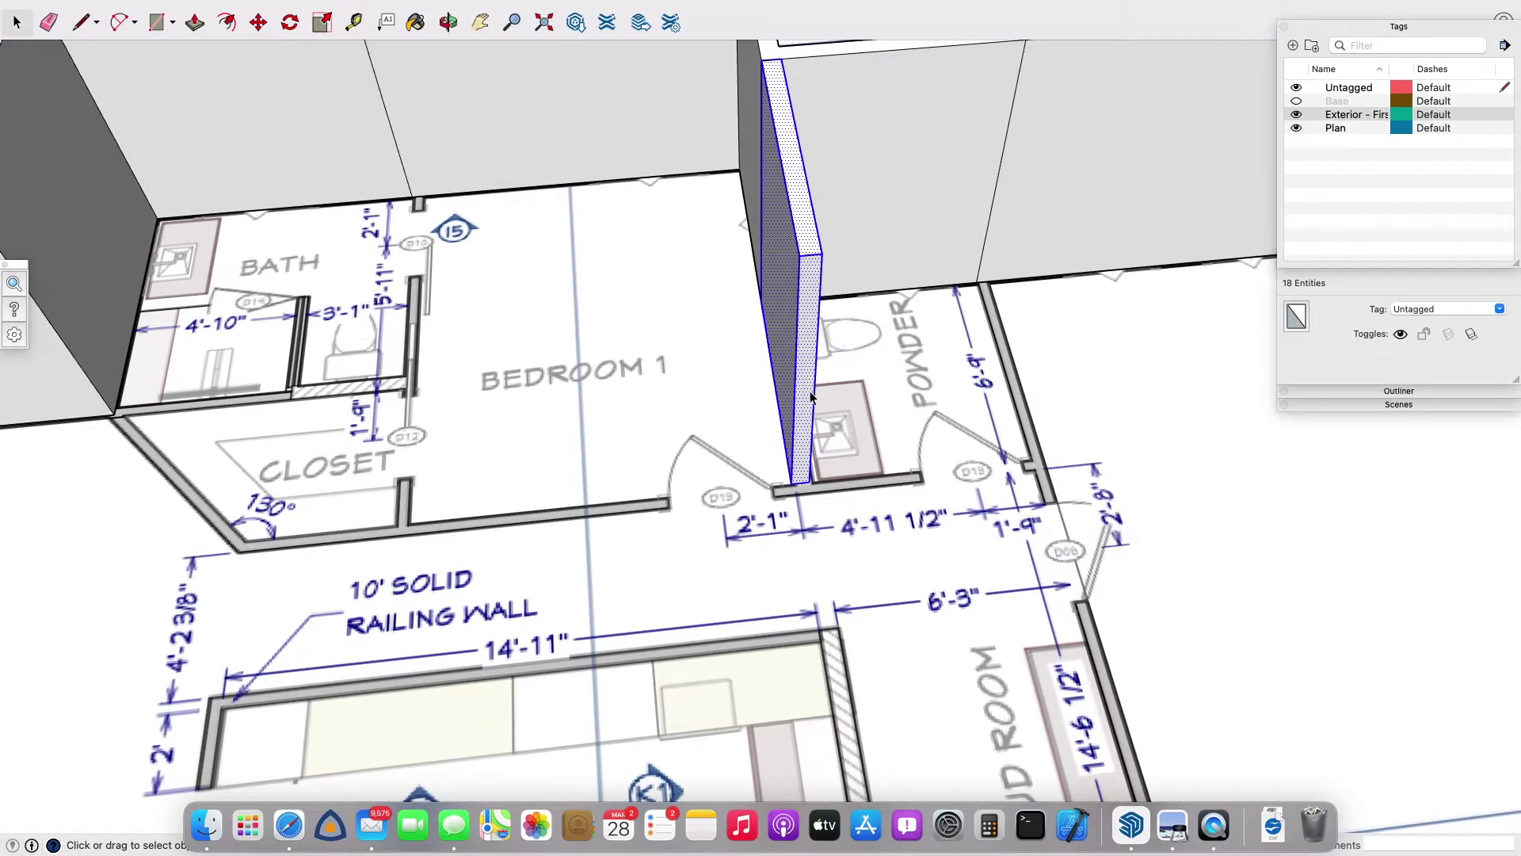
pyautogui.press('p')
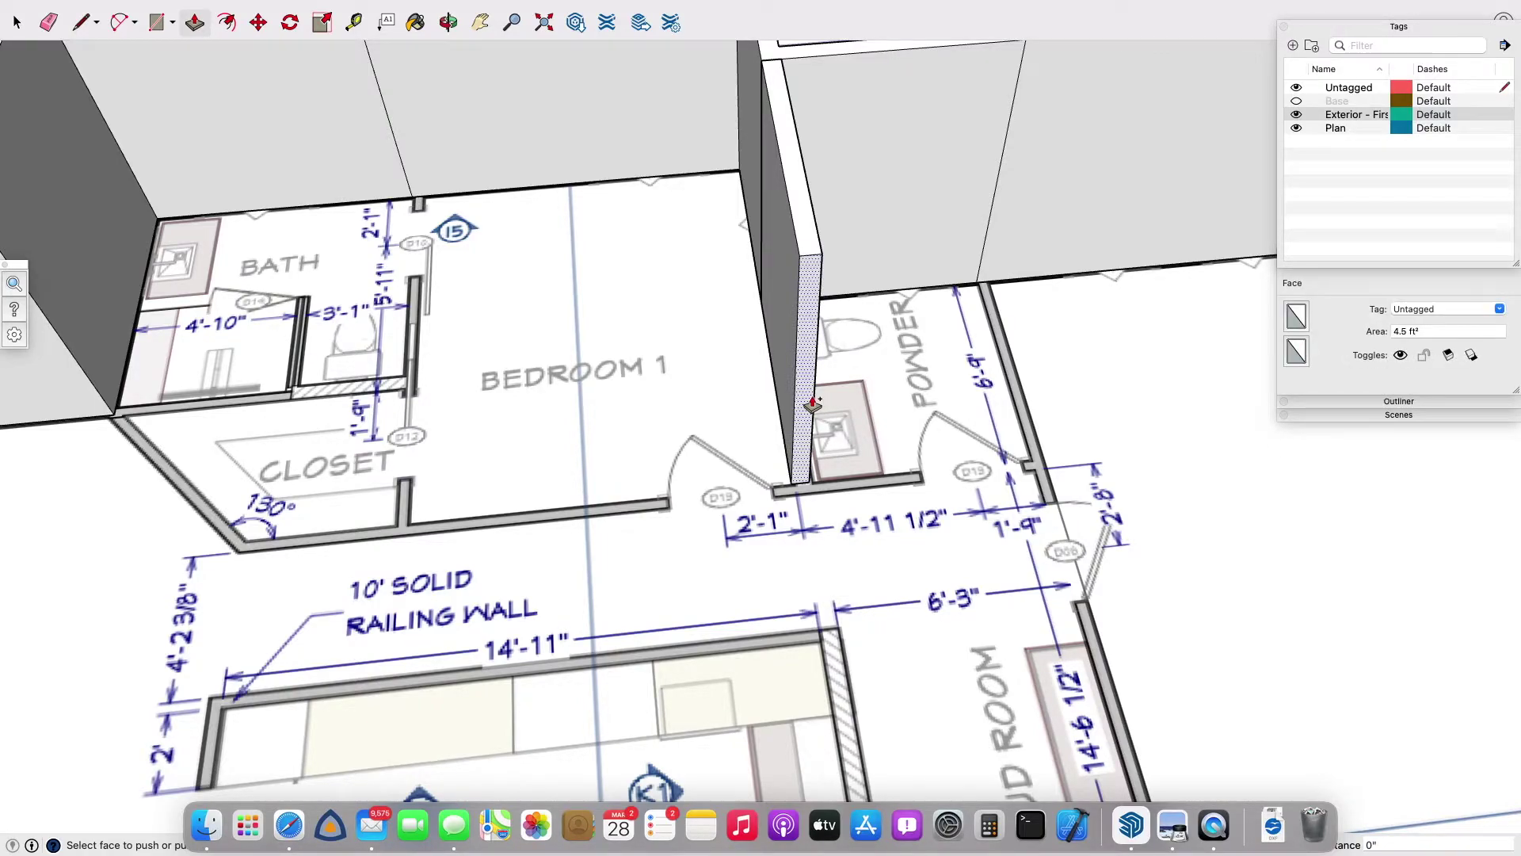
pyautogui.moveTo(812, 400); pyautogui.dragTo(824, 424)
pyautogui.write('4')
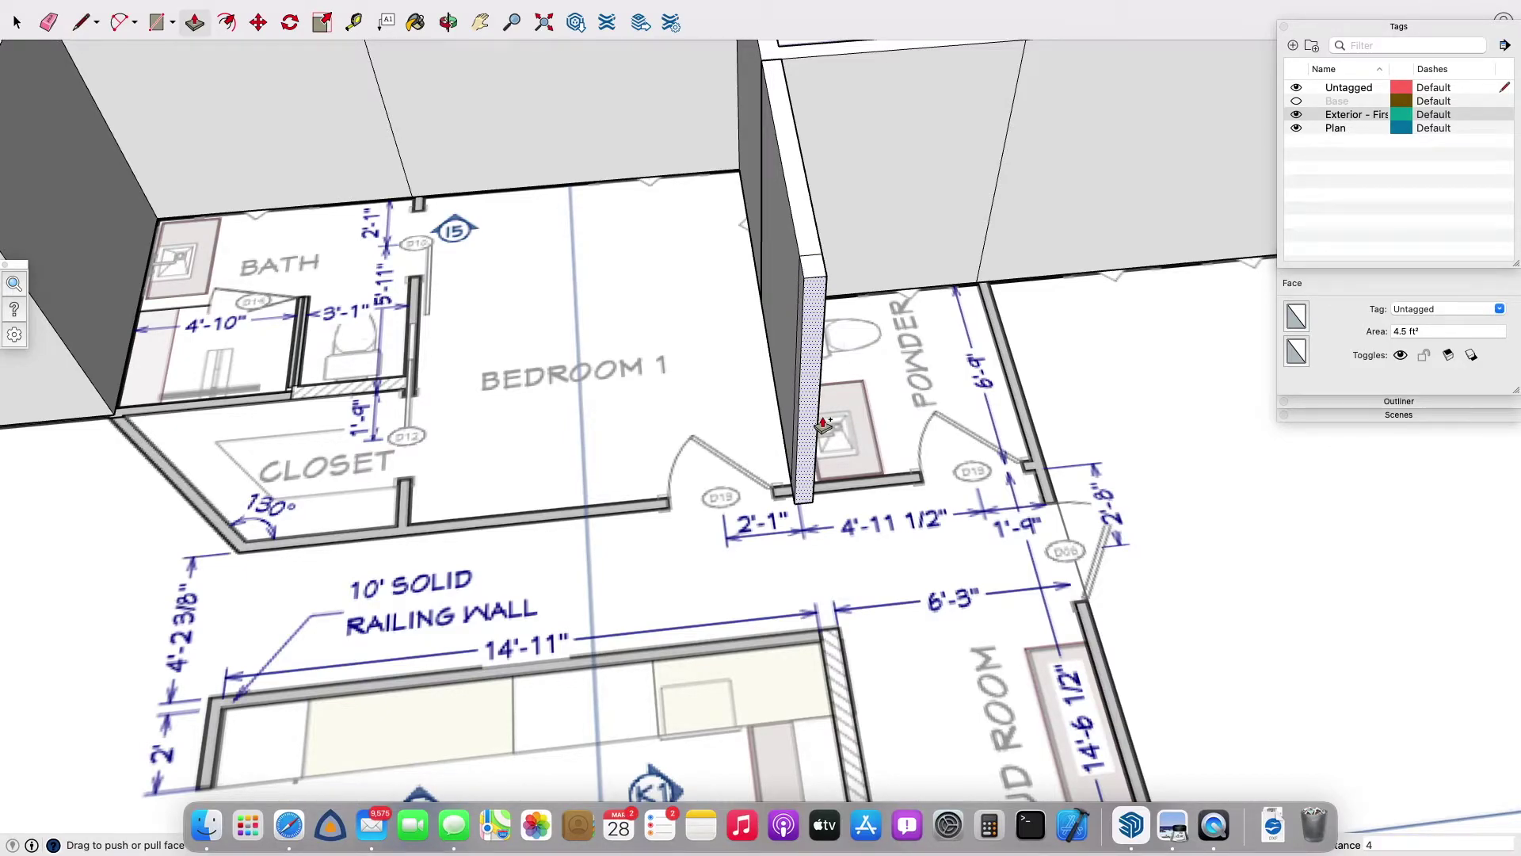
pyautogui.press('Return')
# Pull the narrow side face of the 4-inch wall extension 4' 11 1/2" along the Powder room's hallway side.
pyautogui.press('o')
pyautogui.moveTo(864, 388); pyautogui.dragTo(780, 408)
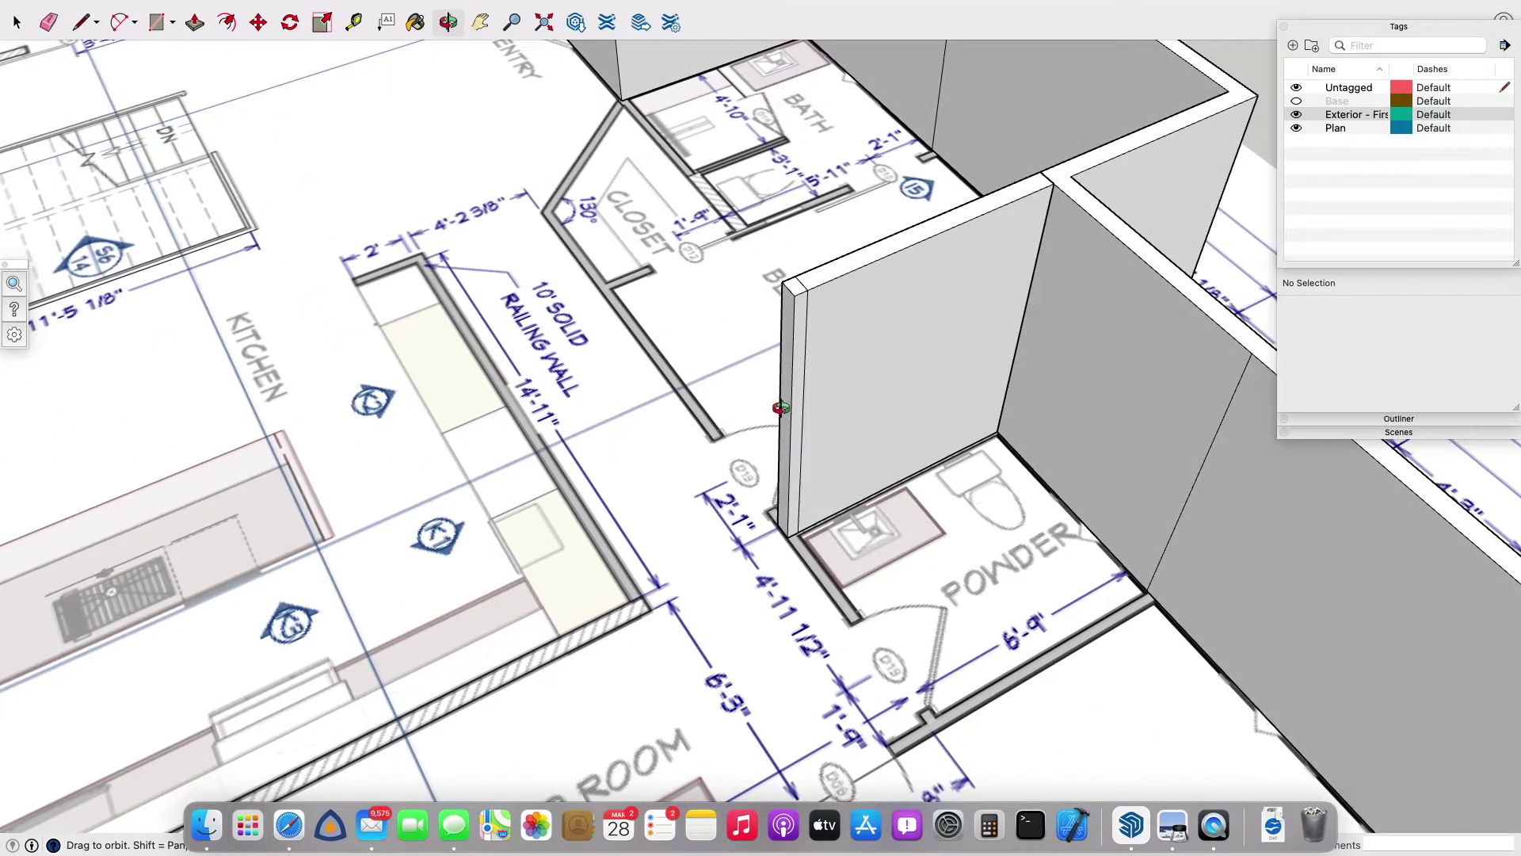
pyautogui.press('space')
pyautogui.press('p')
pyautogui.click(790, 412)
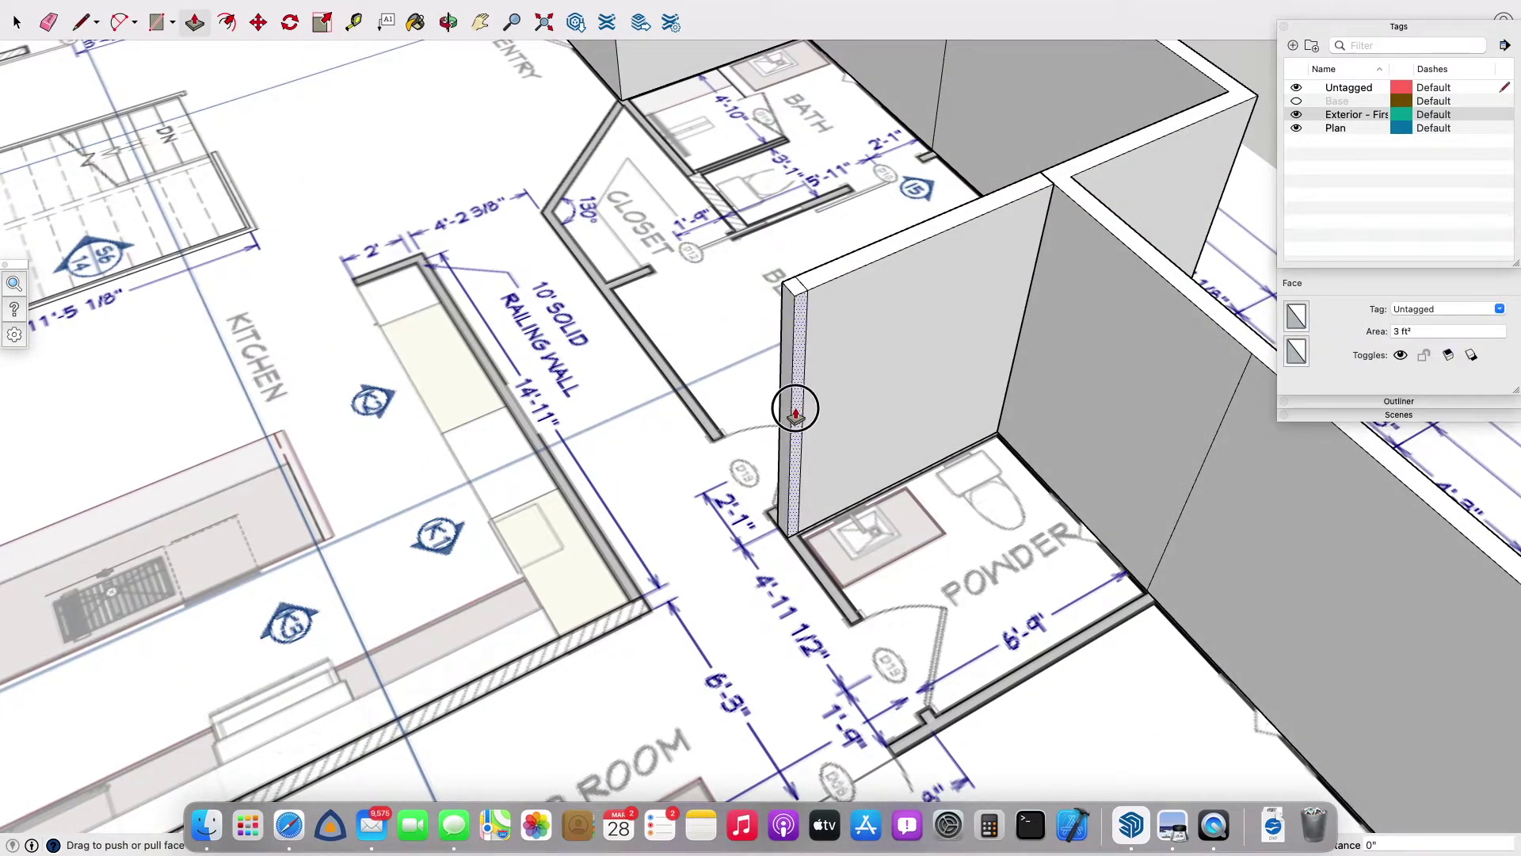
pyautogui.moveTo(793, 456); pyautogui.dragTo(838, 468, button='middle')
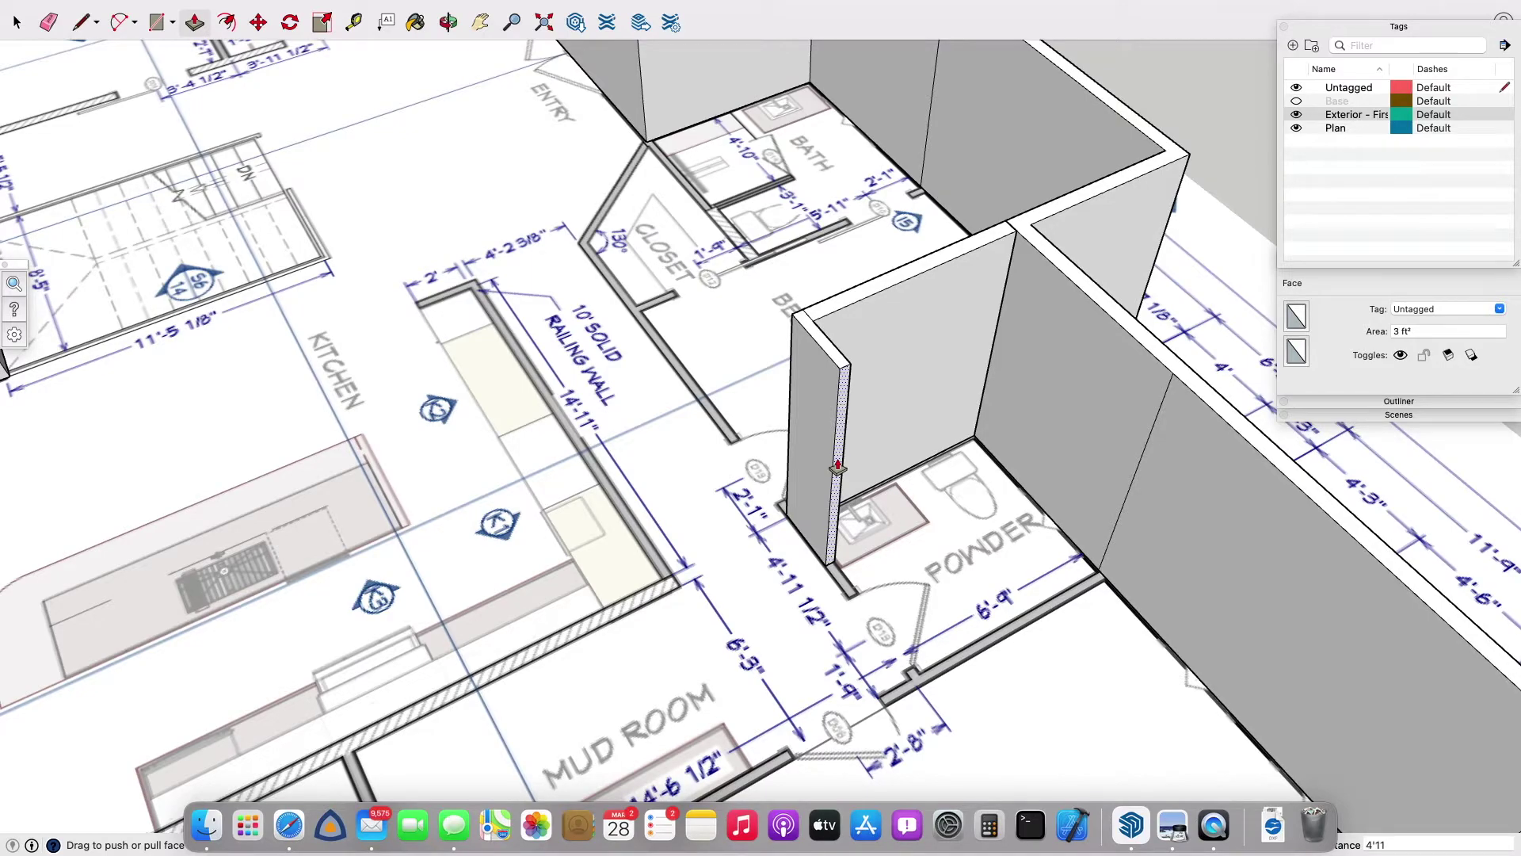
pyautogui.write('.5')
pyautogui.press('Return')
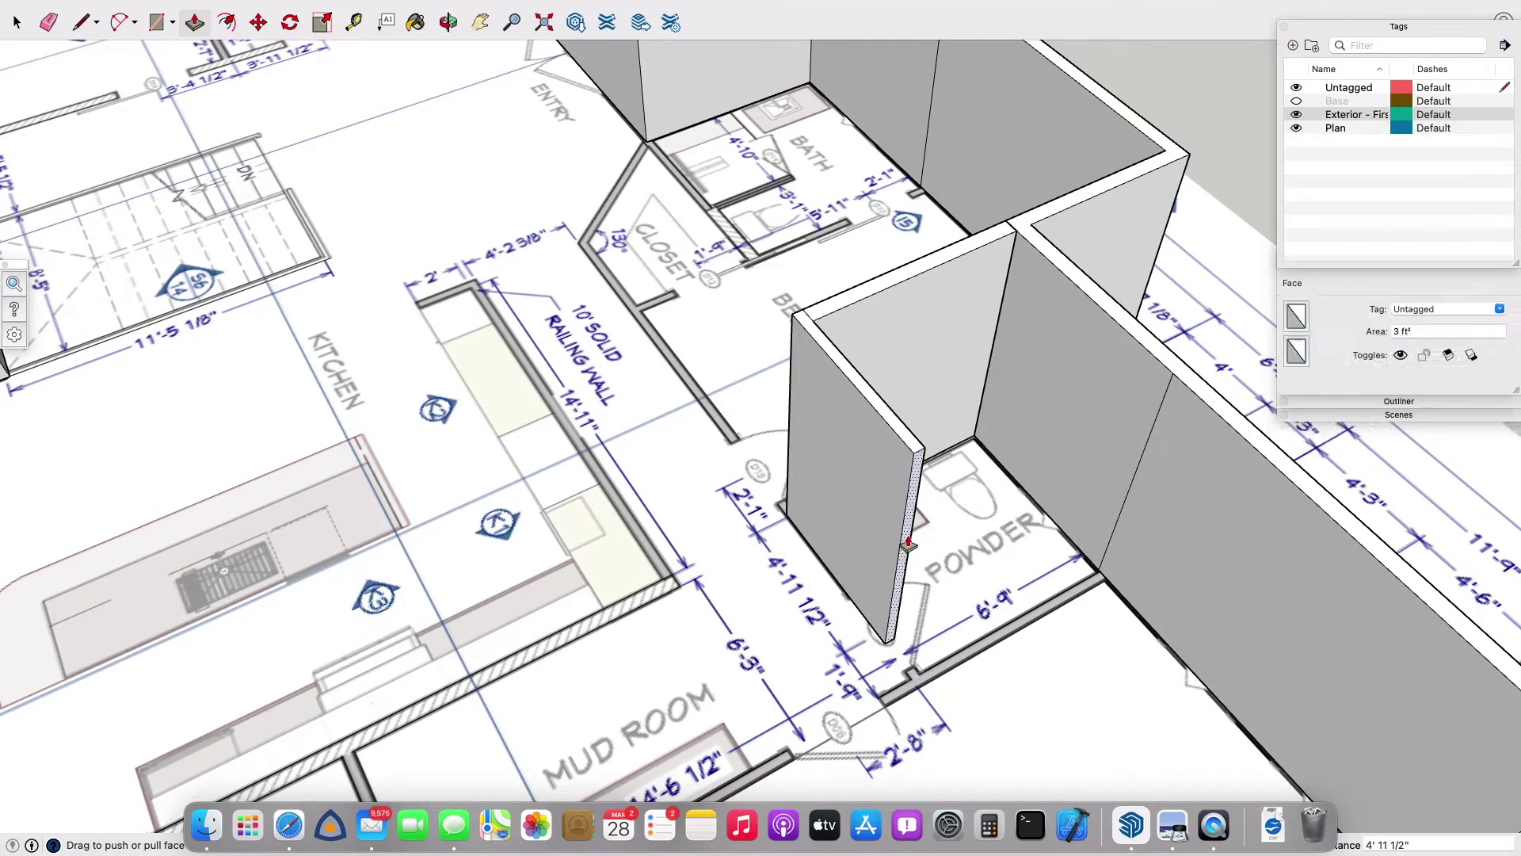
# Lengthen the Powder room's hallway wall by another 1' 9" as a separate Push/Pull.
pyautogui.moveTo(908, 542); pyautogui.dragTo(923, 571)
pyautogui.write('1\' 9"')
pyautogui.press('Return')
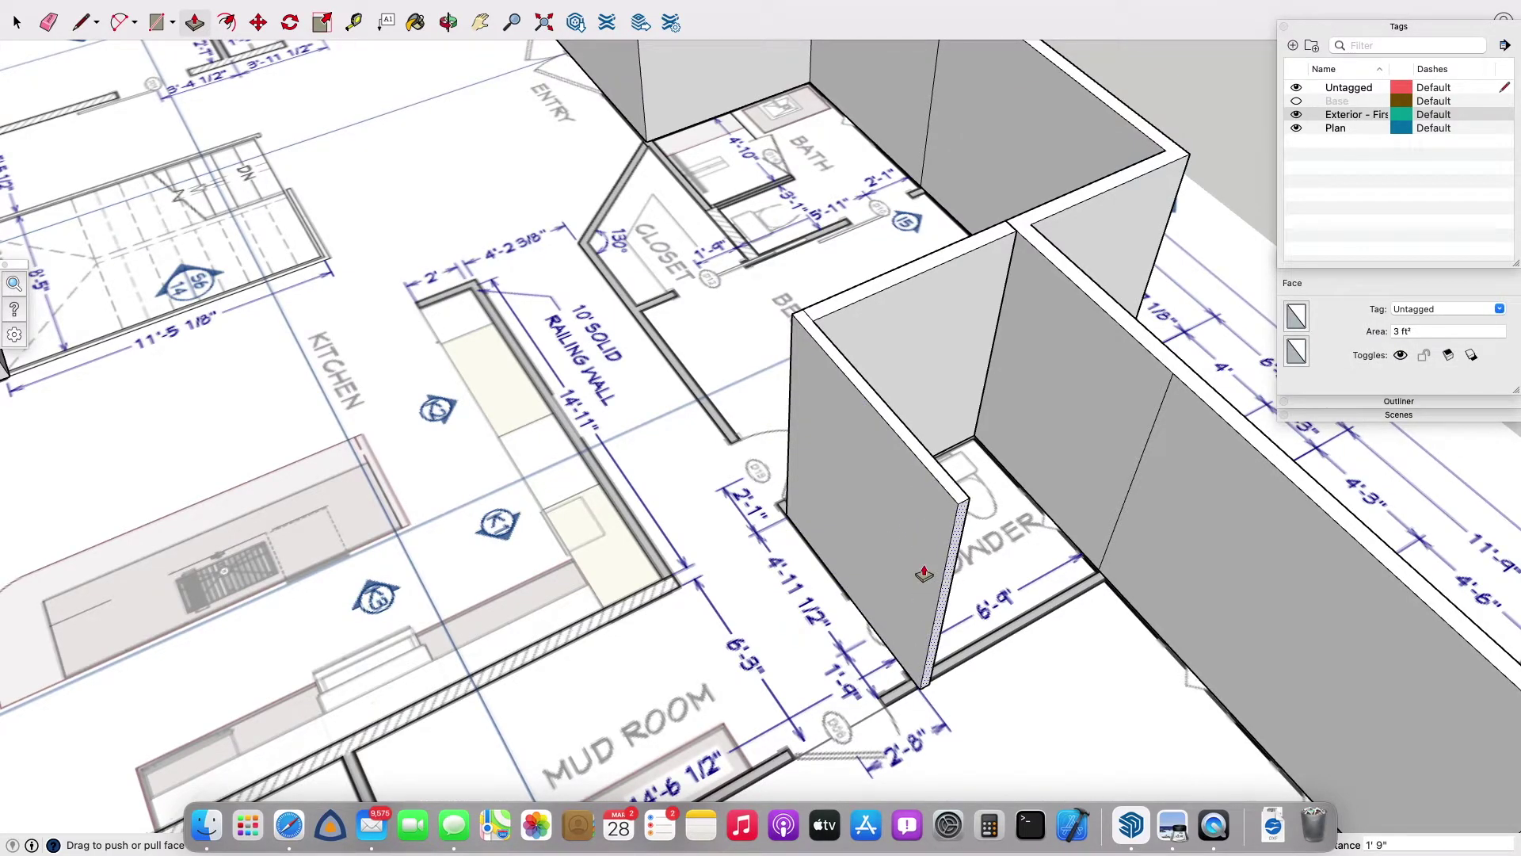
# Extend the free end of the Powder room's hallway wall by 4 inches with Push/Pull.
pyautogui.press('o')
pyautogui.moveTo(1015, 591); pyautogui.dragTo(691, 539)
pyautogui.press('p')
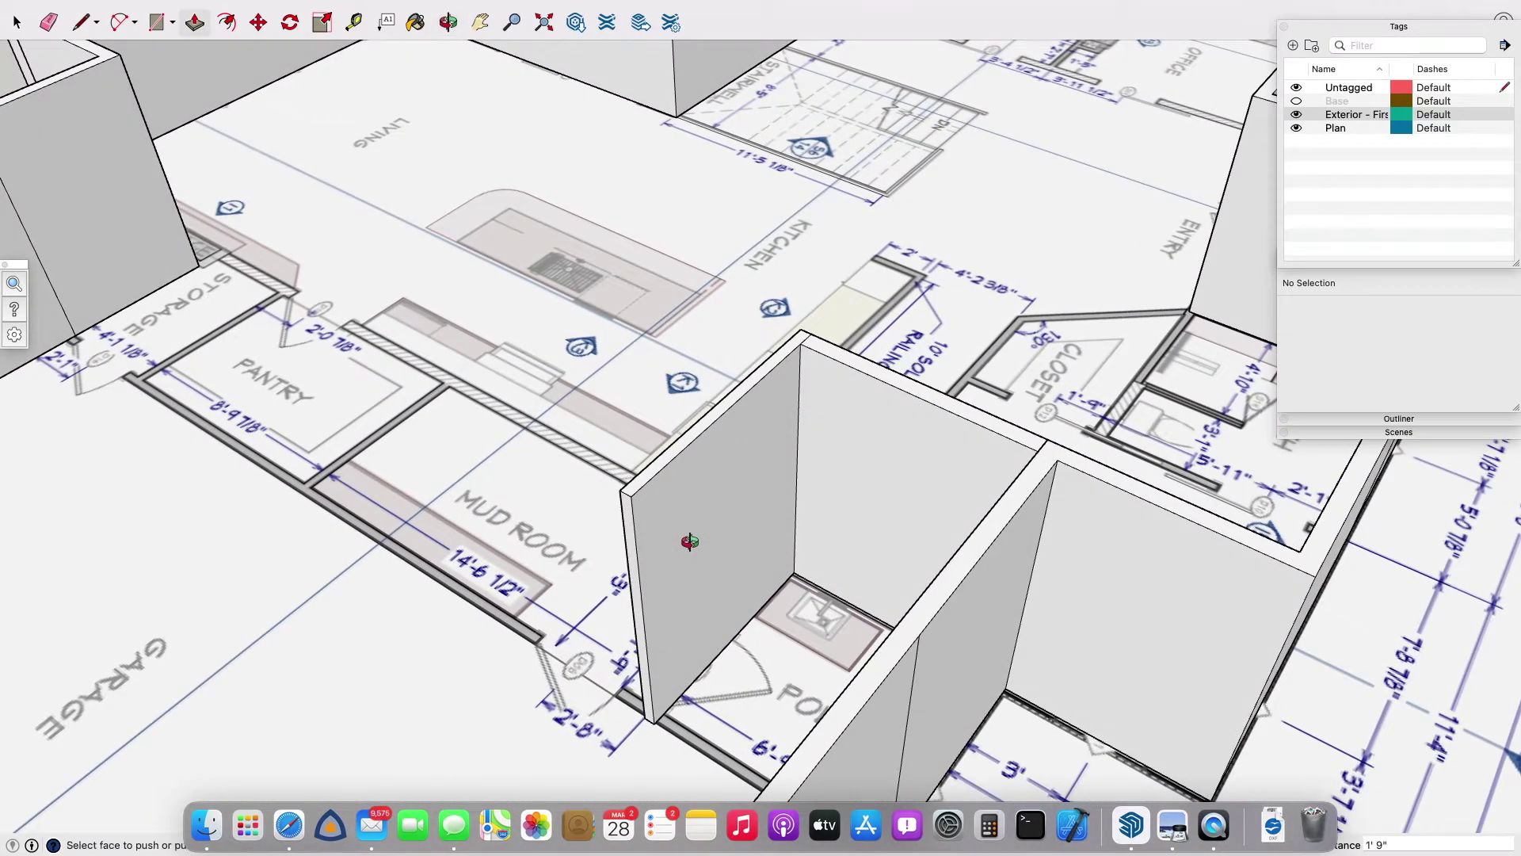
pyautogui.click(638, 583)
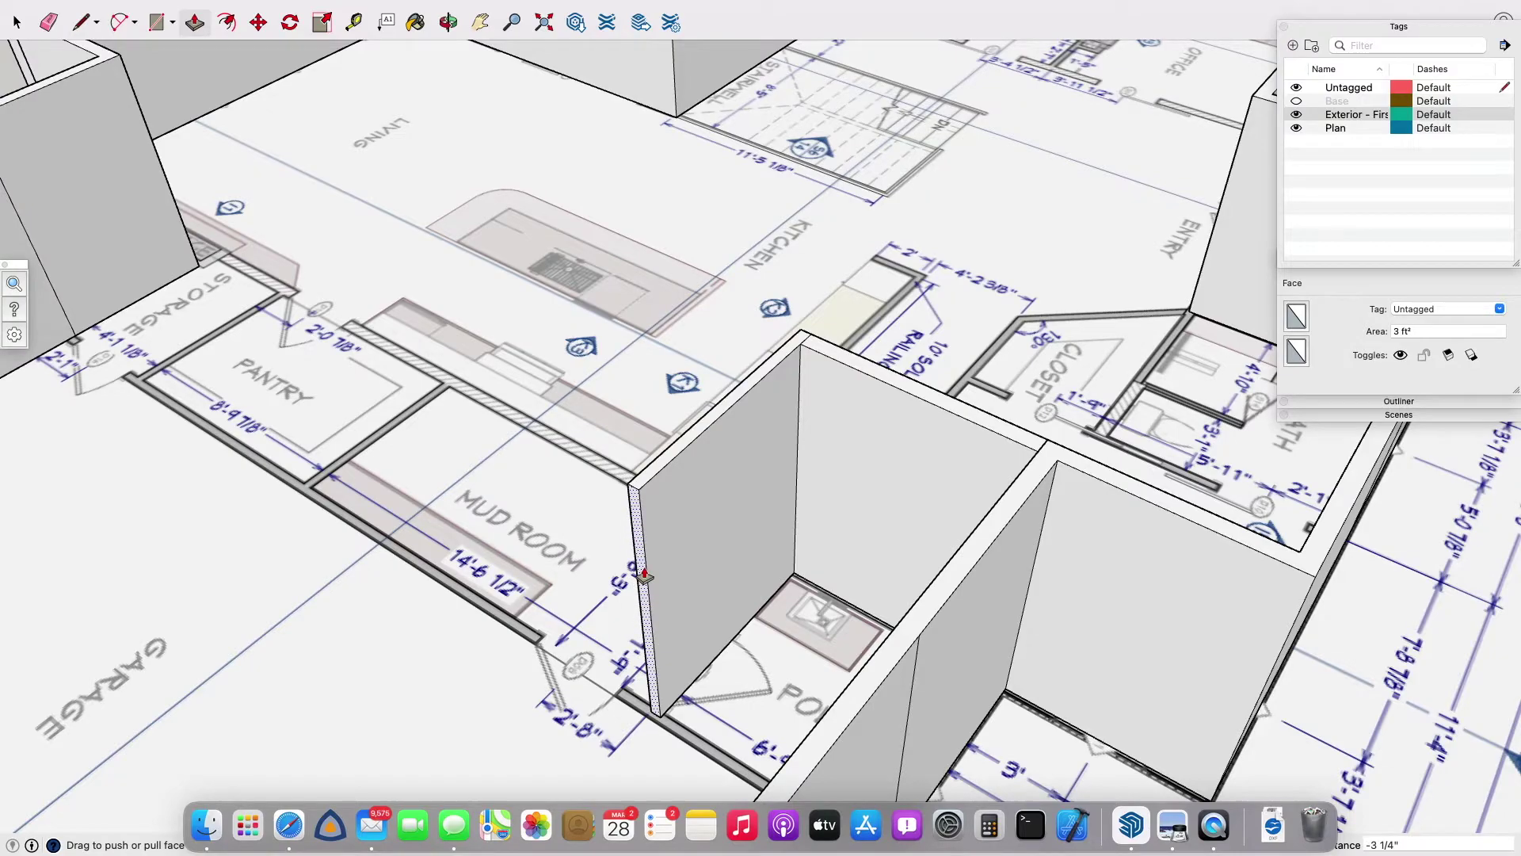
pyautogui.write('4')
pyautogui.press('Return')
# Pull the side face of the 4-inch extension across the end of the Powder room to the exterior wall.
pyautogui.click(644, 576)
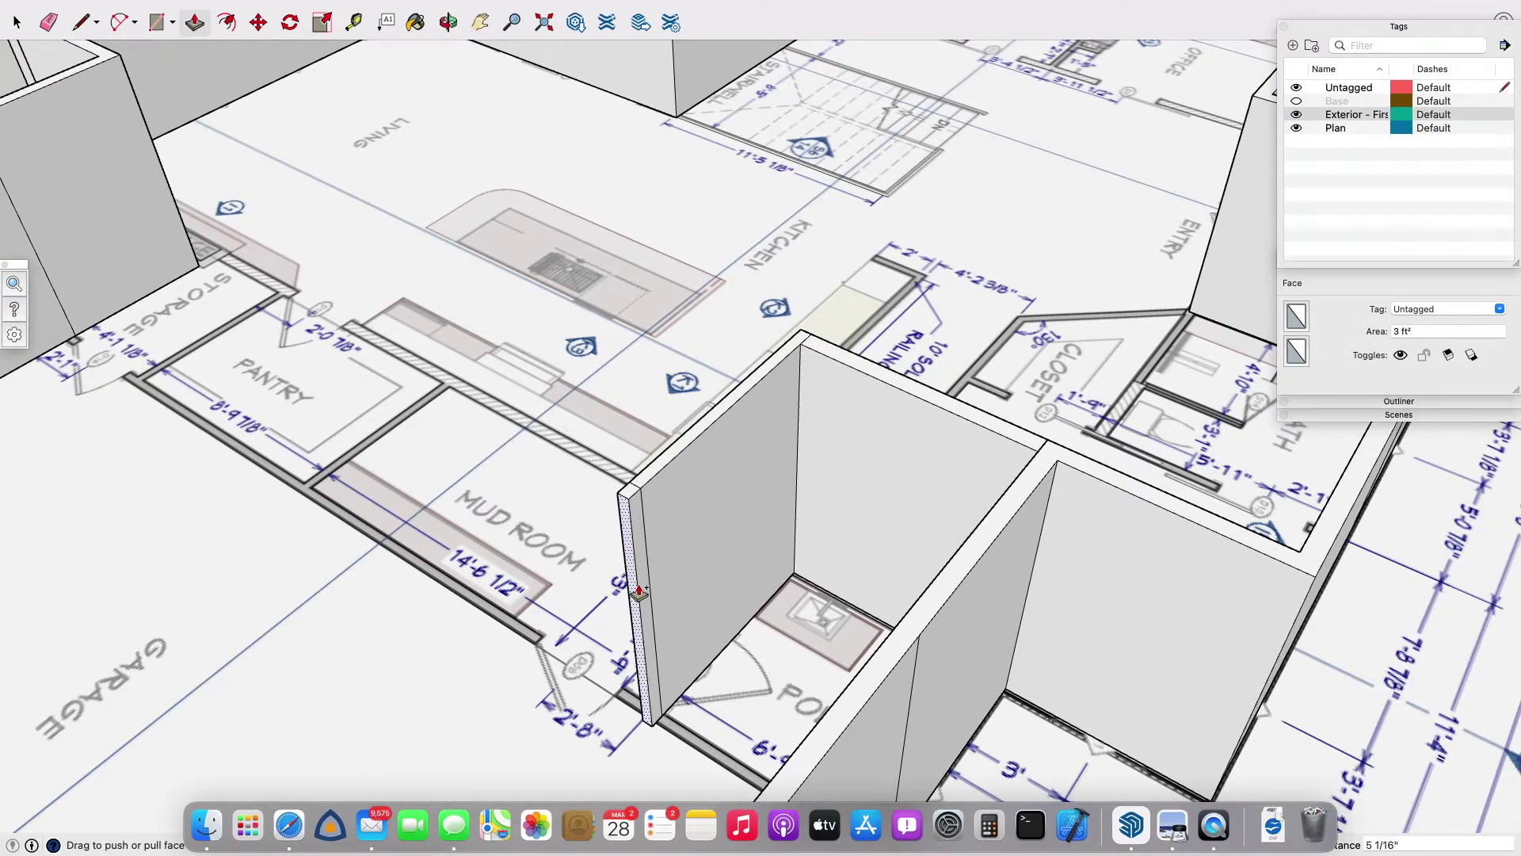
pyautogui.click(630, 579)
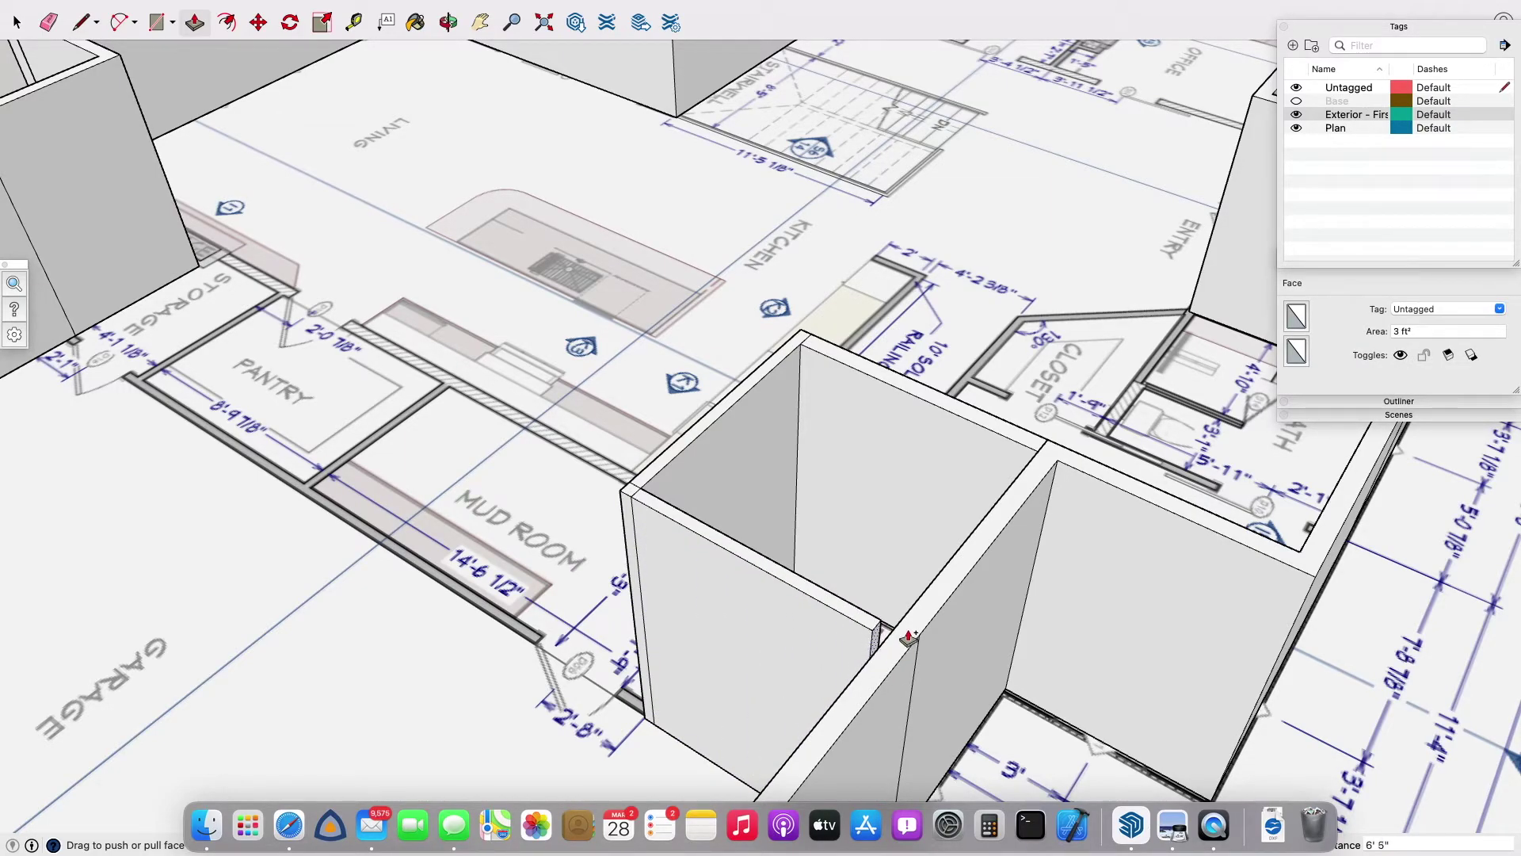
pyautogui.press('space')
# Erase the leftover seam edges at the Powder room's outer hallway corner beside the Mud Room.
pyautogui.press('o')
pyautogui.moveTo(926, 590); pyautogui.dragTo(1019, 499)
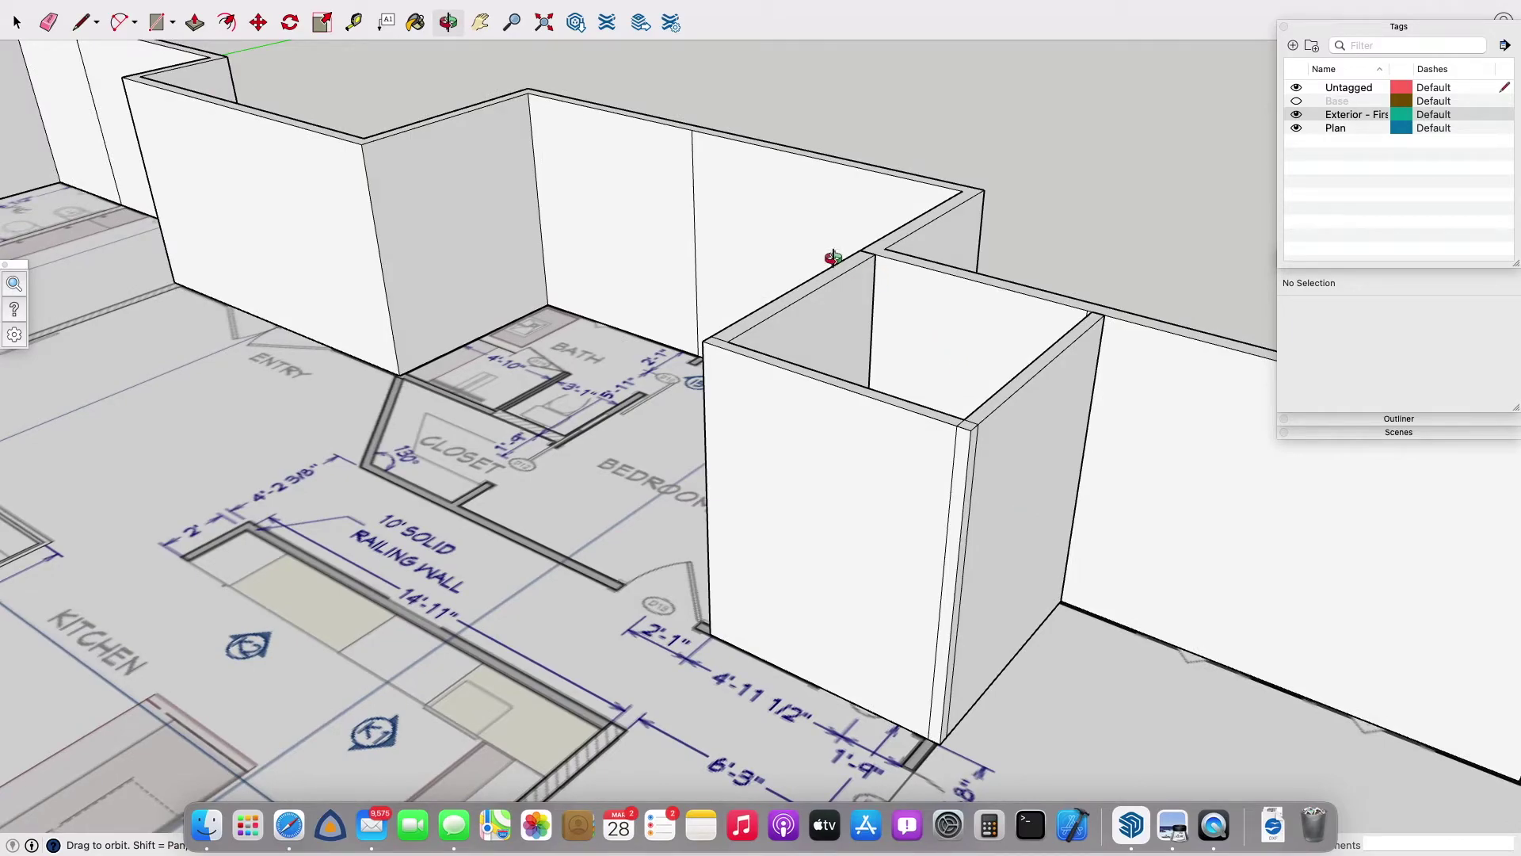
pyautogui.press('e')
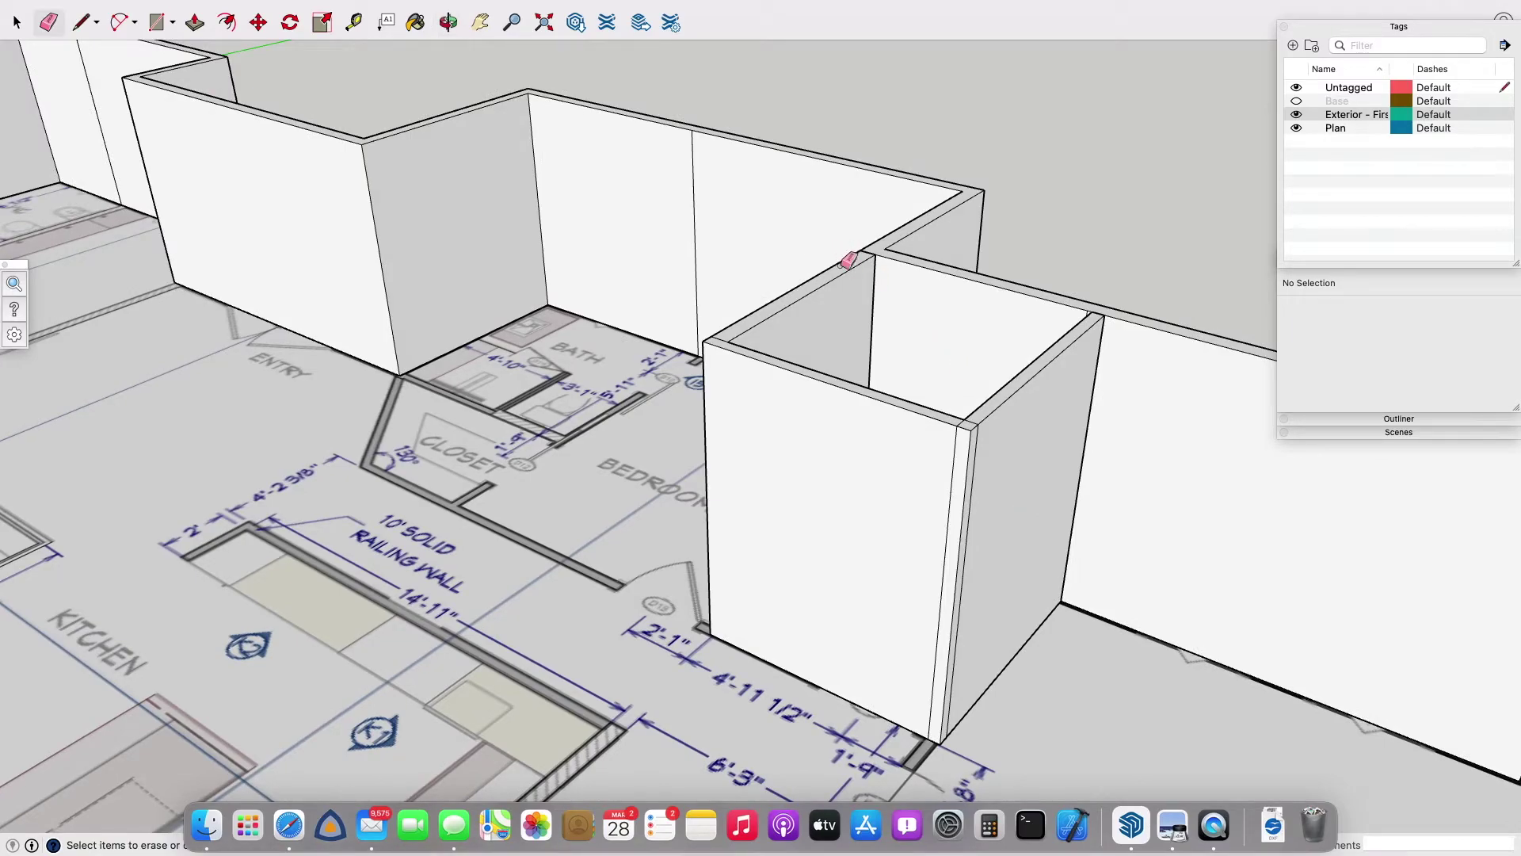
pyautogui.click(957, 441)
pyautogui.click(977, 441)
pyautogui.click(976, 421)
# Erase the leftover seam edges at the Powder room's hallway corner beside Bedroom 1.
pyautogui.press('o')
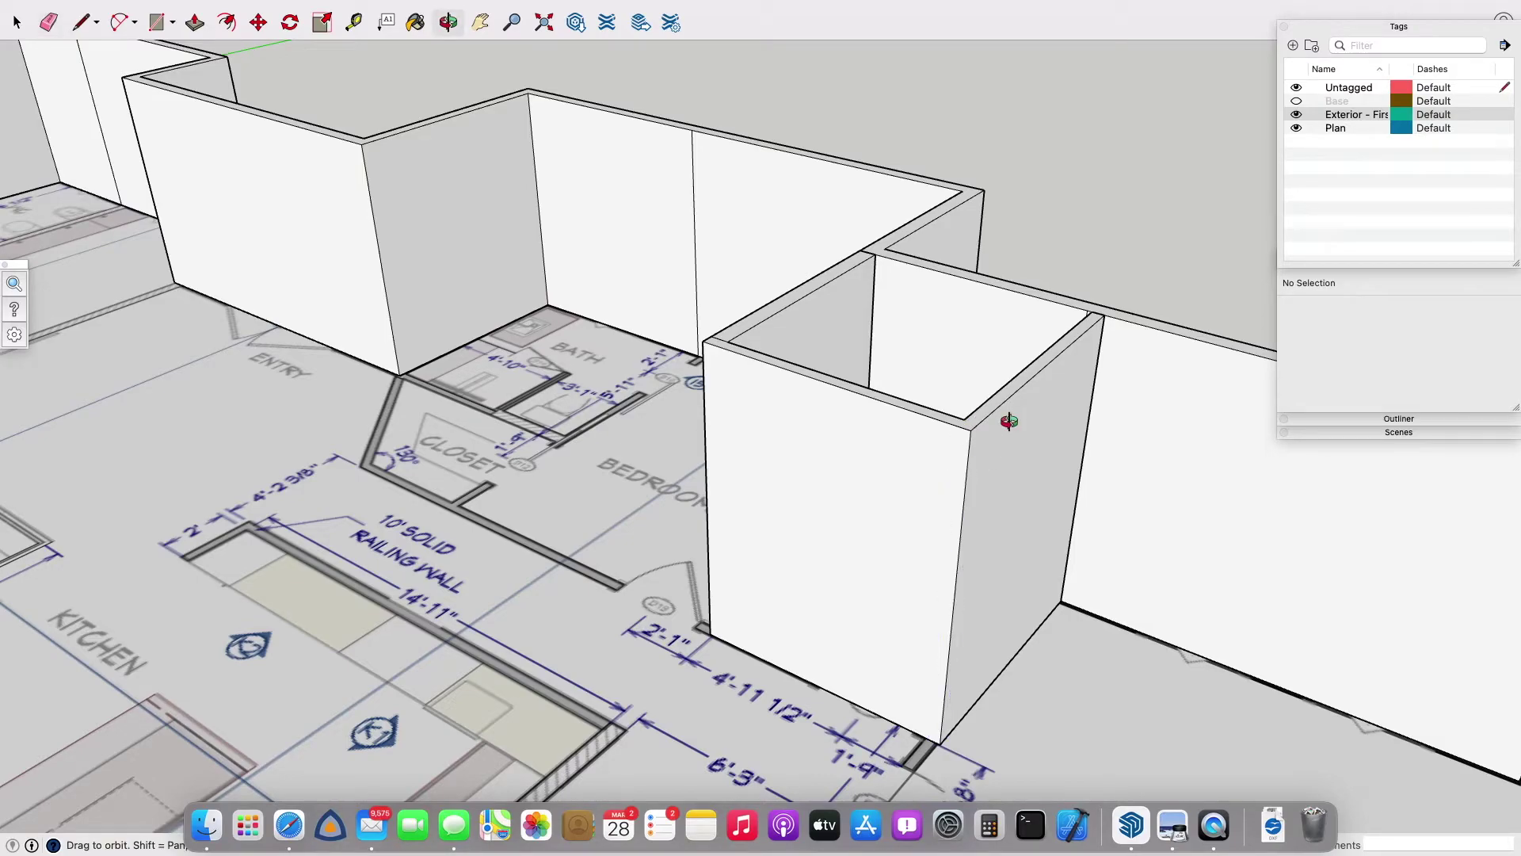
pyautogui.moveTo(872, 361); pyautogui.dragTo(1008, 360)
pyautogui.press('e')
pyautogui.click(862, 381)
pyautogui.click(867, 351)
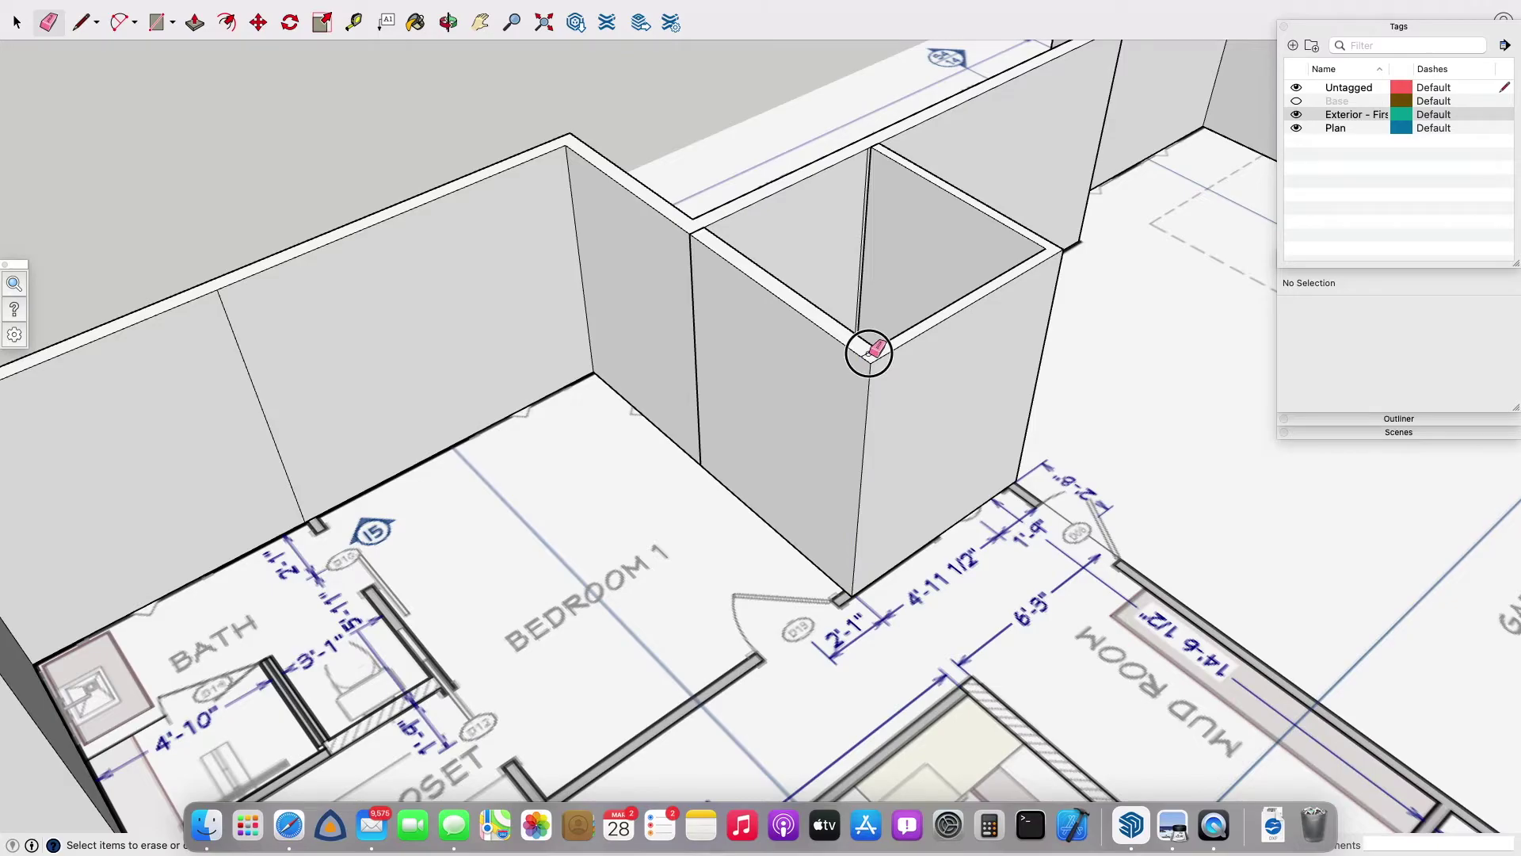
# Draw a full-height vertical line on the Powder room's hallway face, 4 inches in from the Mud Room corner.
pyautogui.press('o')
pyautogui.moveTo(911, 400); pyautogui.dragTo(866, 444)
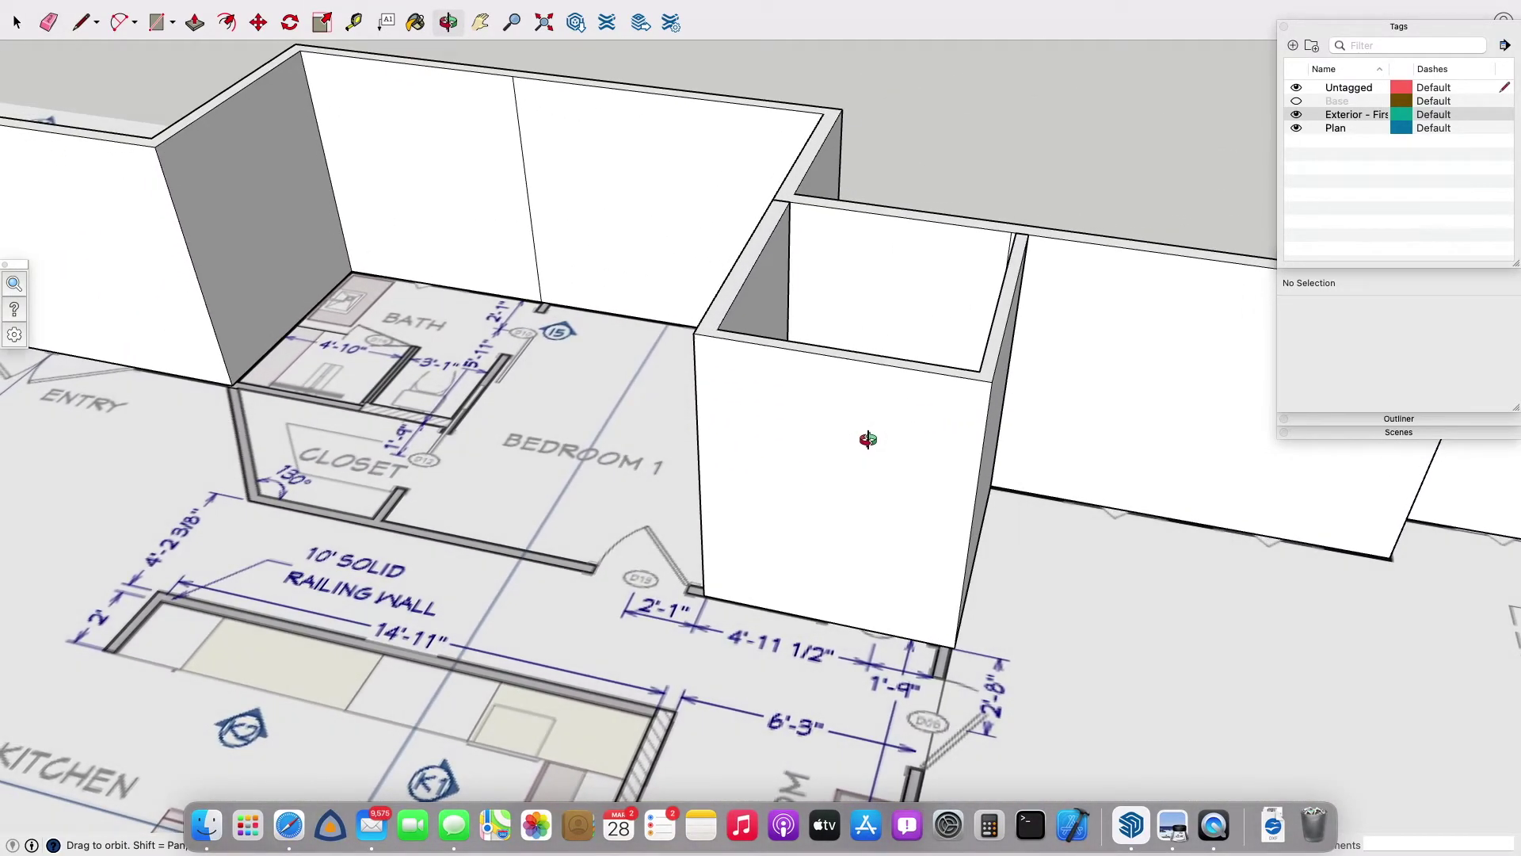
pyautogui.press('t')
pyautogui.click(984, 474)
pyautogui.press('l')
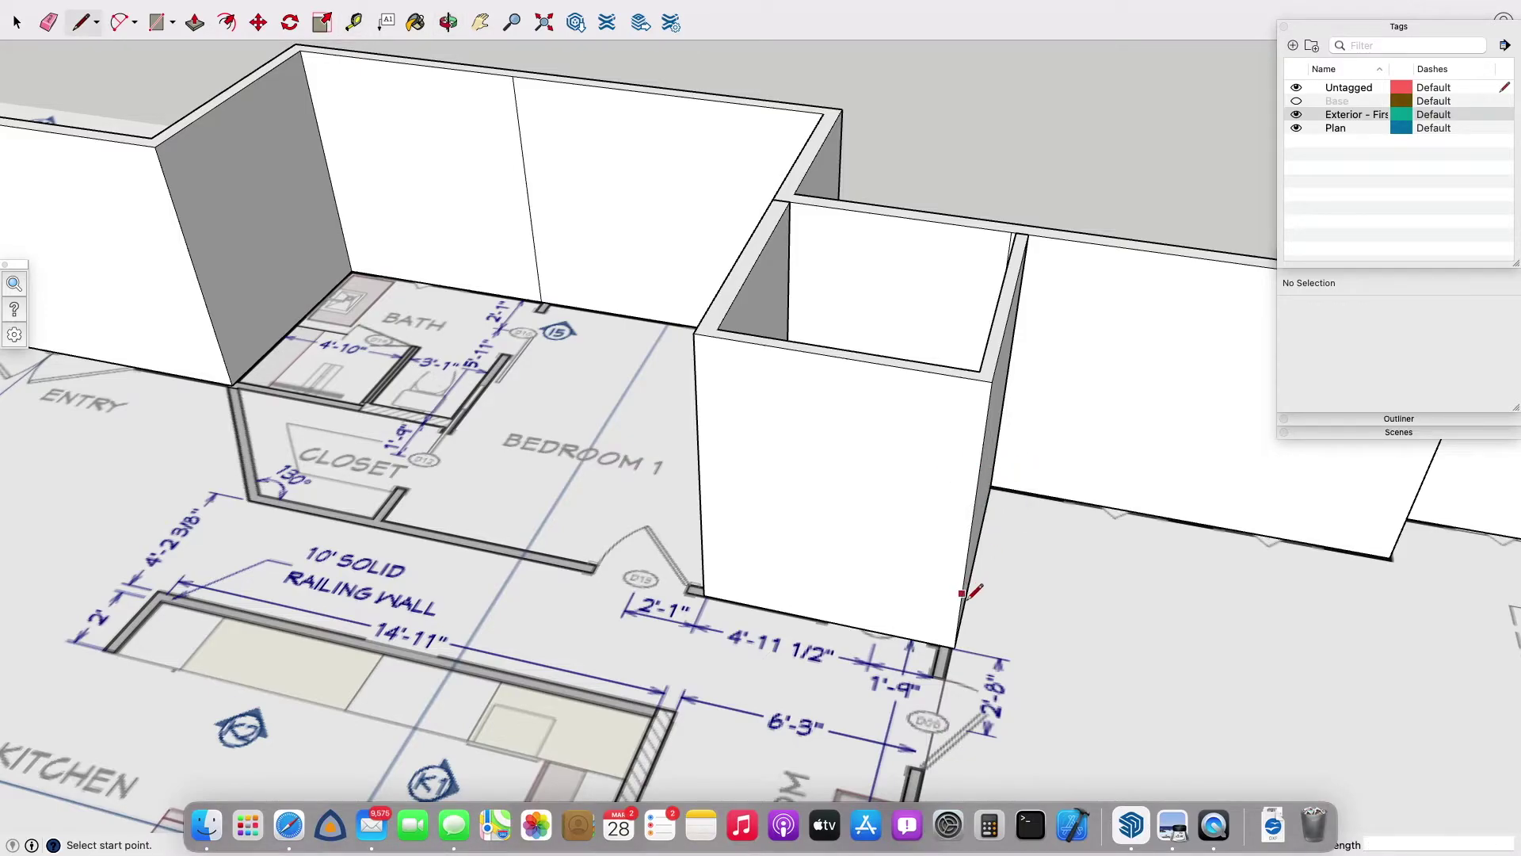
pyautogui.click(955, 648)
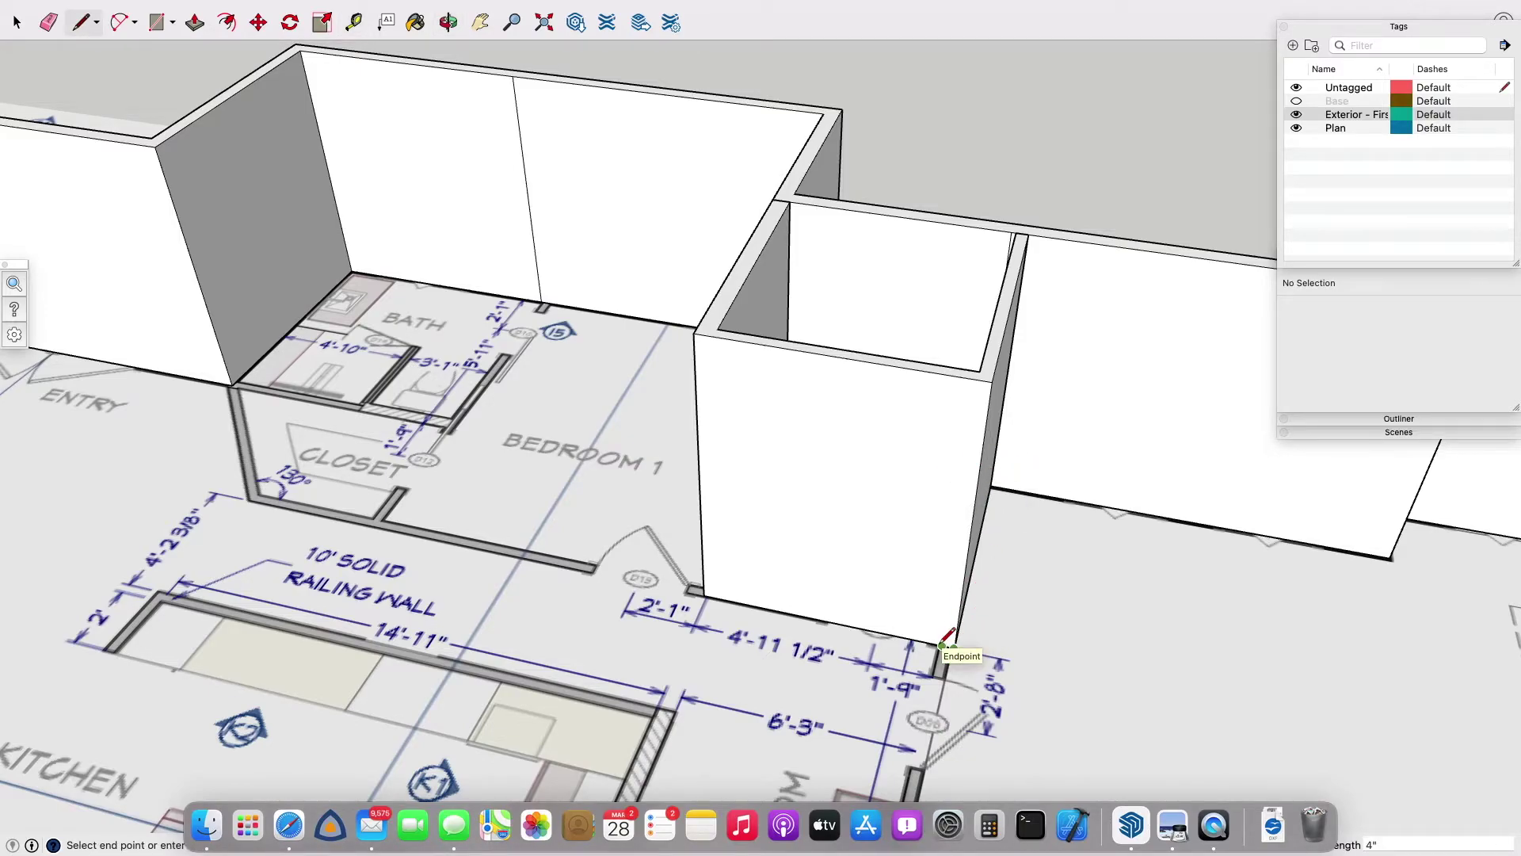
pyautogui.press('Escape')
pyautogui.click(942, 645)
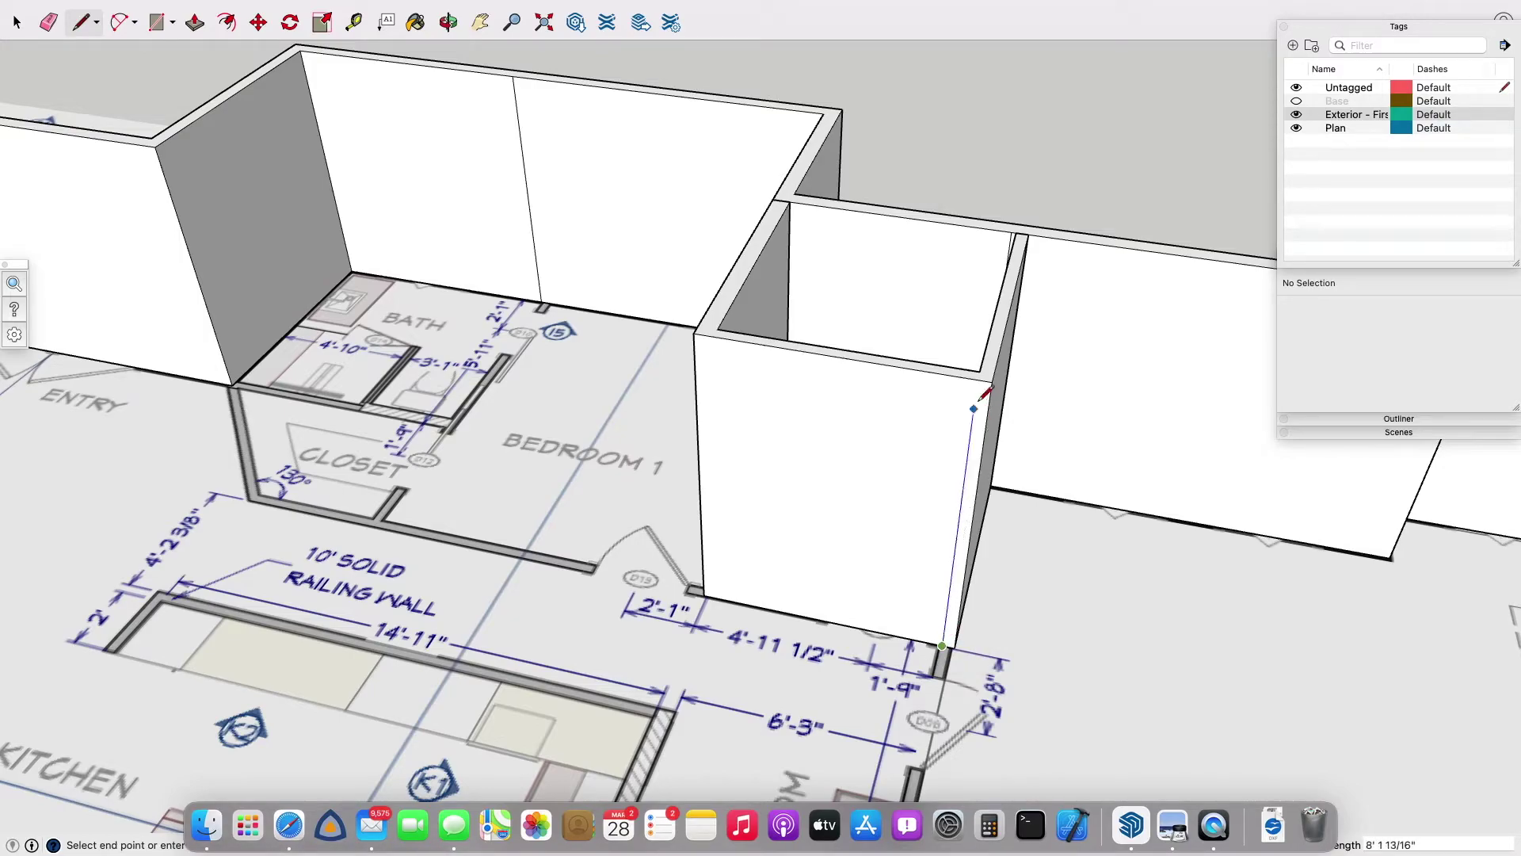
pyautogui.click(975, 377)
# Pull the new 4-inch strip along the garage side of the Mud Room, Pantry and Storage to the far exterior wall.
pyautogui.press('p')
pyautogui.click(983, 410)
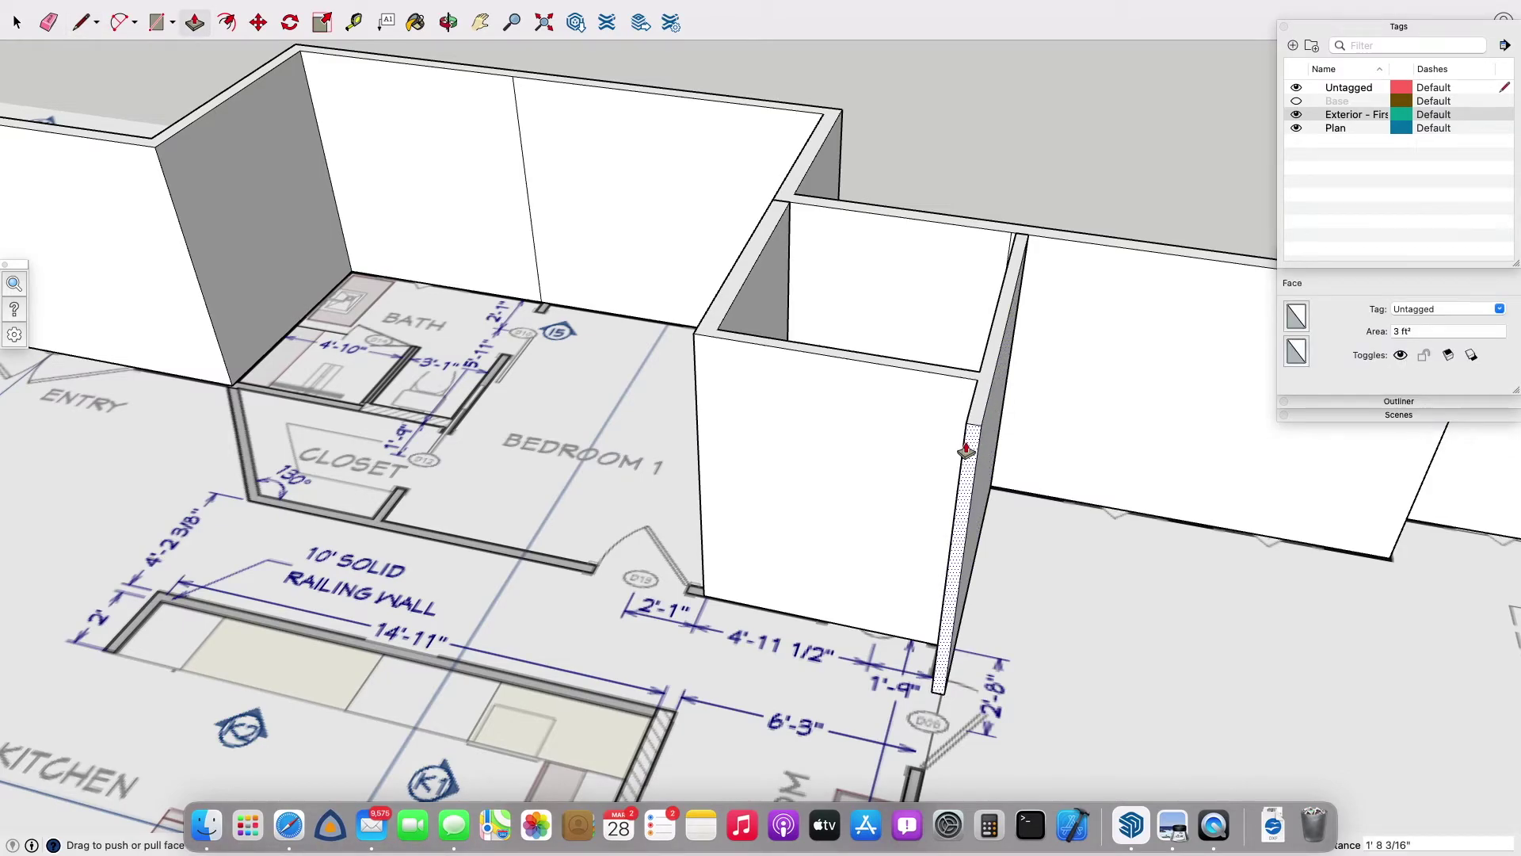
pyautogui.scroll(-5, 967, 451)
pyautogui.moveTo(942, 573); pyautogui.dragTo(937, 645)
# Draw a full-height vertical line on the Bedroom 1 side of the Powder room wall, 4 inches from its hallway corner.
pyautogui.moveTo(937, 645); pyautogui.dragTo(1006, 357, button='middle')
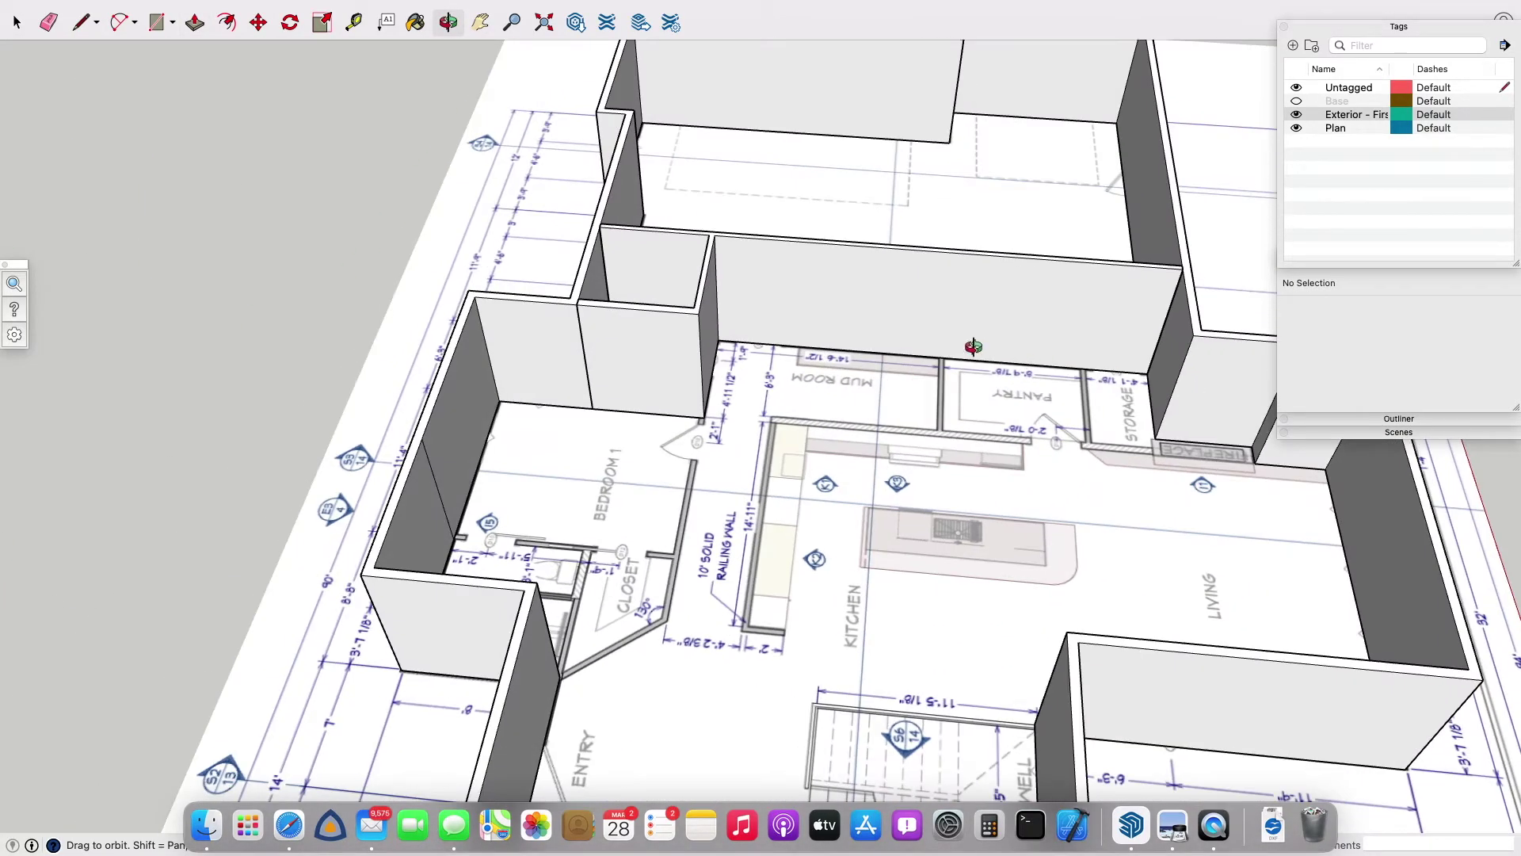
pyautogui.moveTo(692, 414); pyautogui.dragTo(646, 432, button='middle')
pyautogui.press('l')
pyautogui.click(698, 424)
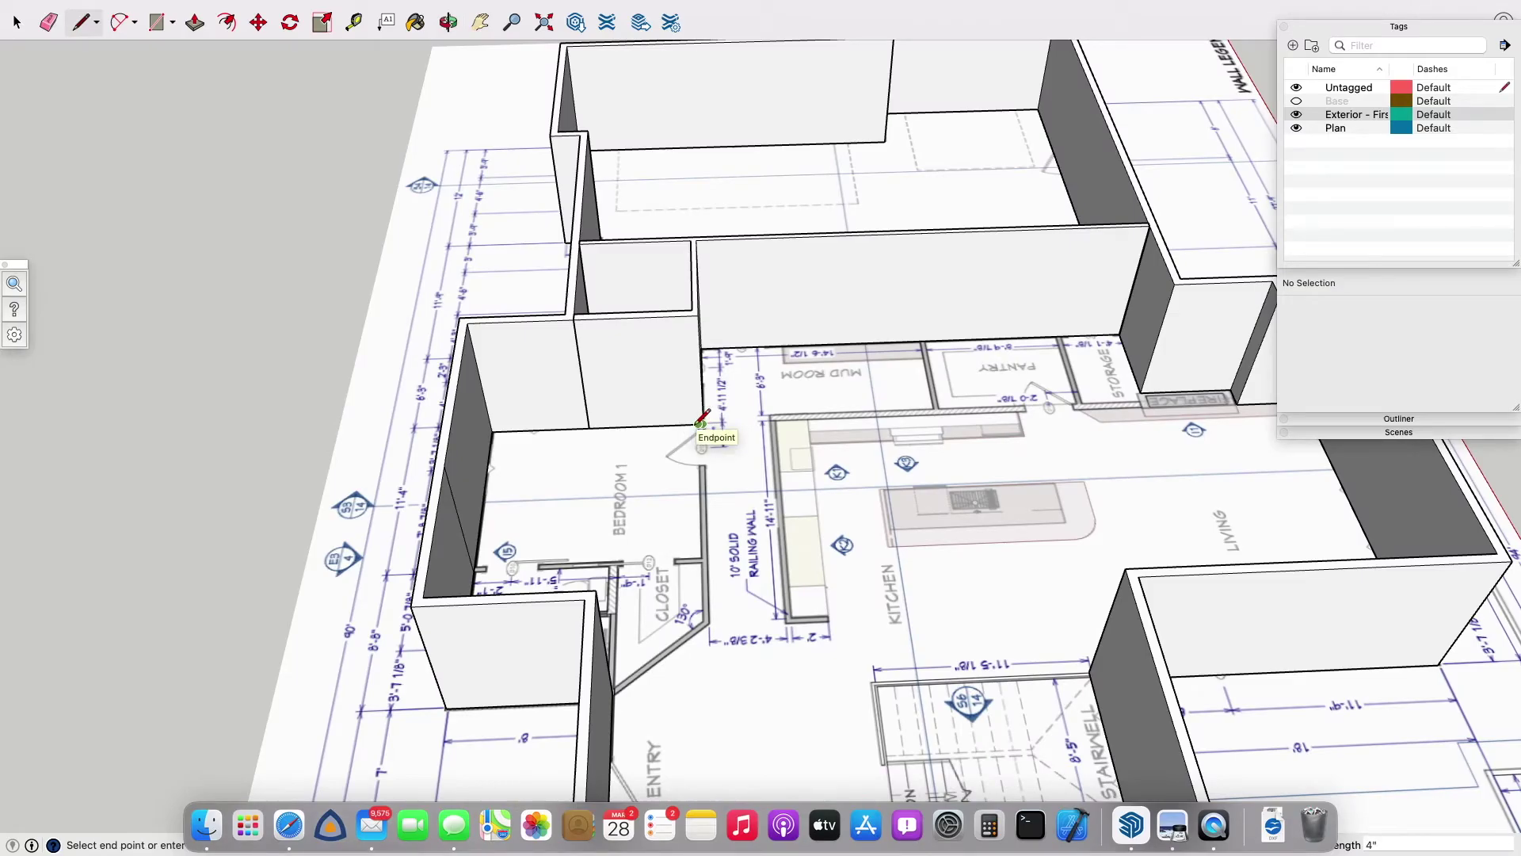
pyautogui.click(695, 307)
# Pull the 4-inch strip 14' 11" along Bedroom 1's hallway side to the closet corner.
pyautogui.press('p')
pyautogui.click(700, 388)
pyautogui.moveTo(699, 400); pyautogui.dragTo(567, 423, button='middle')
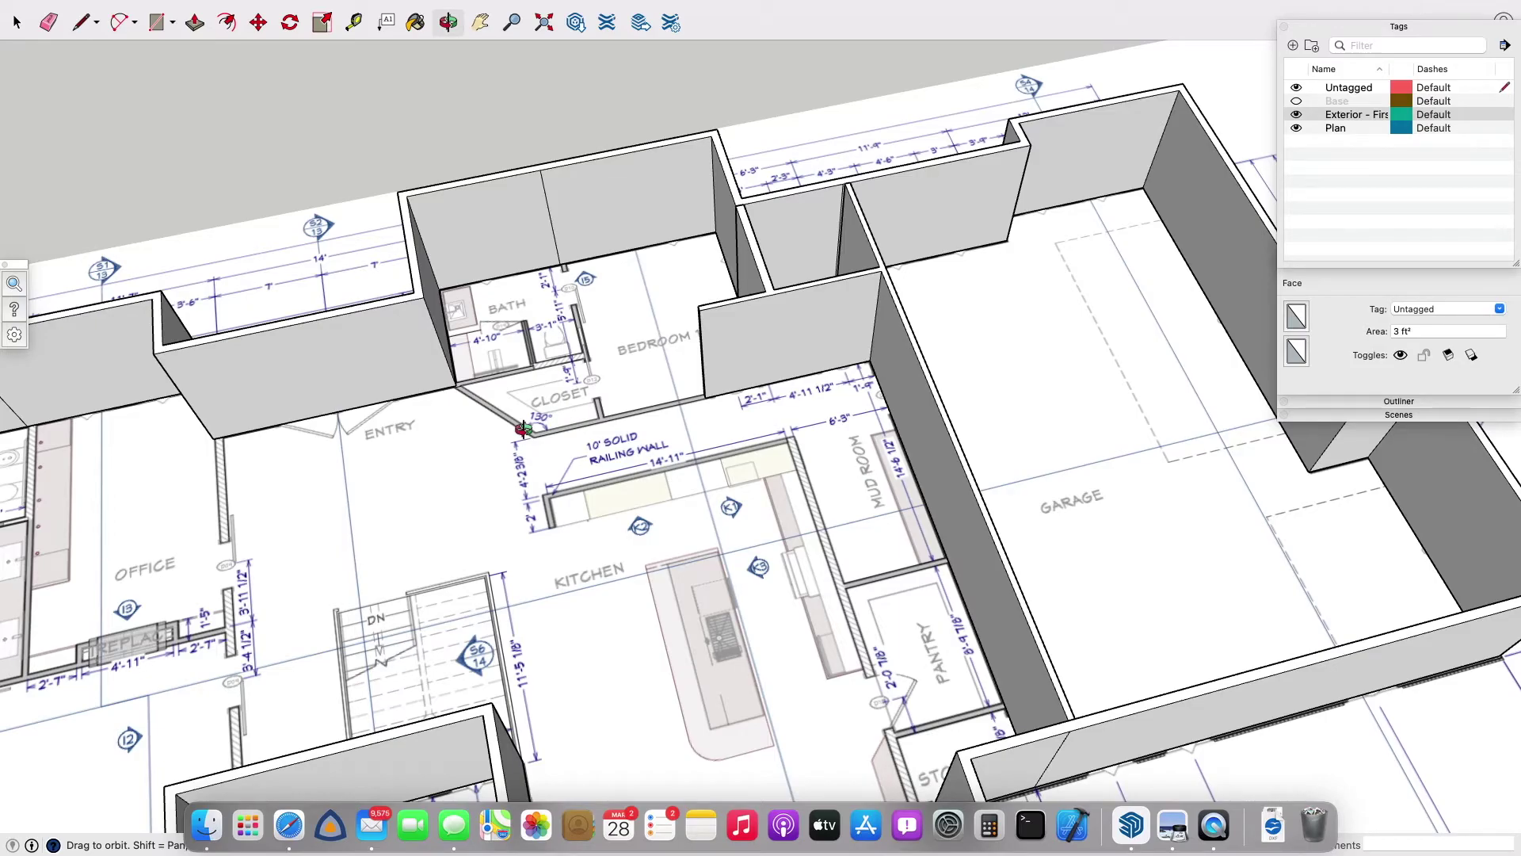
pyautogui.moveTo(522, 428); pyautogui.dragTo(744, 349, button='middle')
pyautogui.scroll(3, 689, 373)
pyautogui.moveTo(690, 374); pyautogui.dragTo(692, 380)
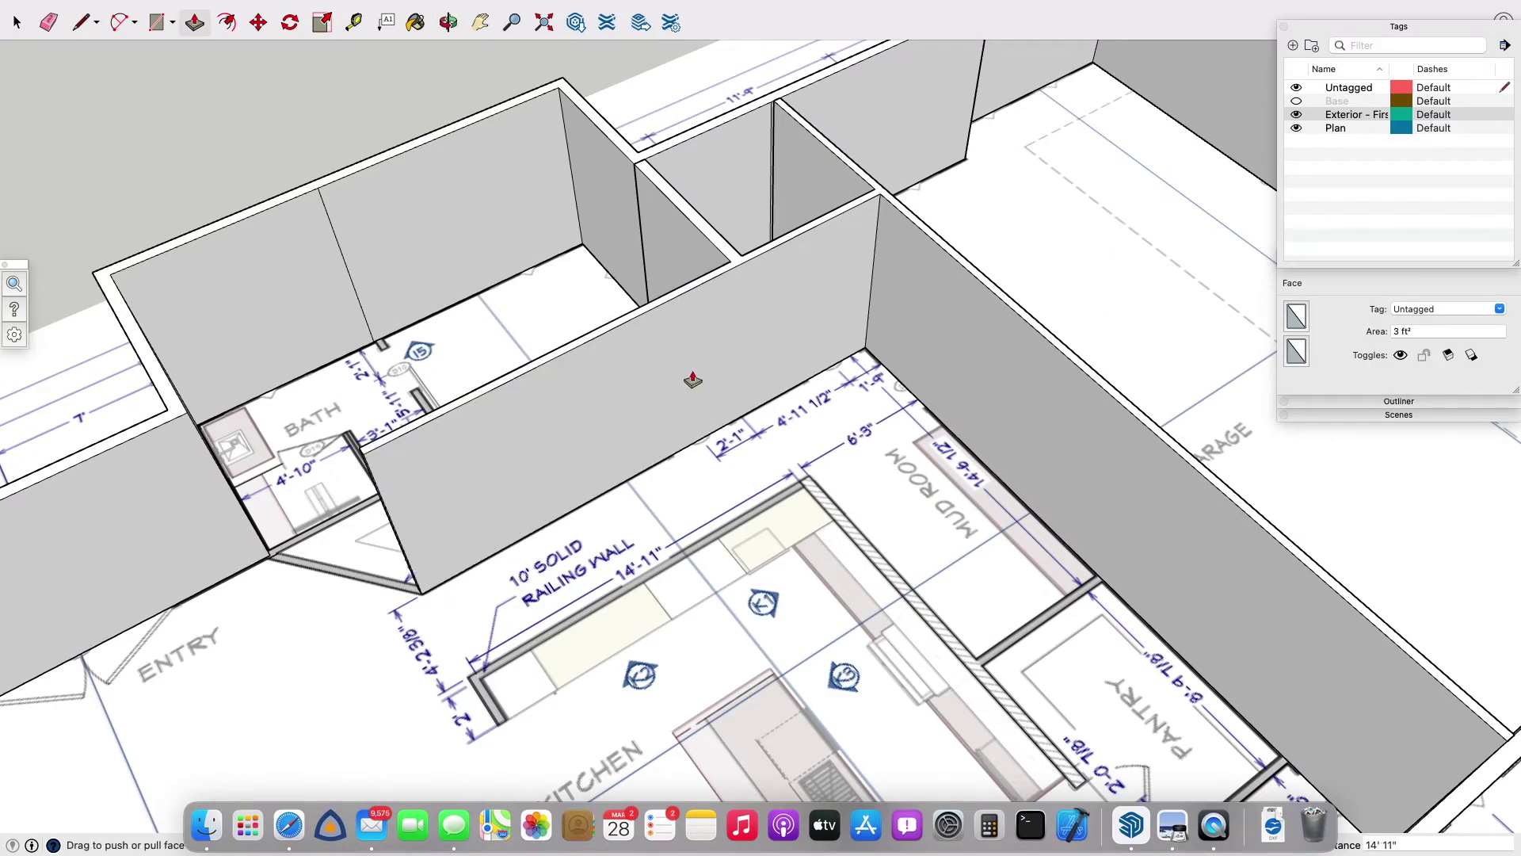
# Draw lines along the Mud Room's garage wall to the Pantry partition and along the length of that partition.
pyautogui.scroll(-5, 689, 378)
pyautogui.moveTo(686, 377); pyautogui.dragTo(730, 376, button='middle')
pyautogui.scroll(2, 730, 376)
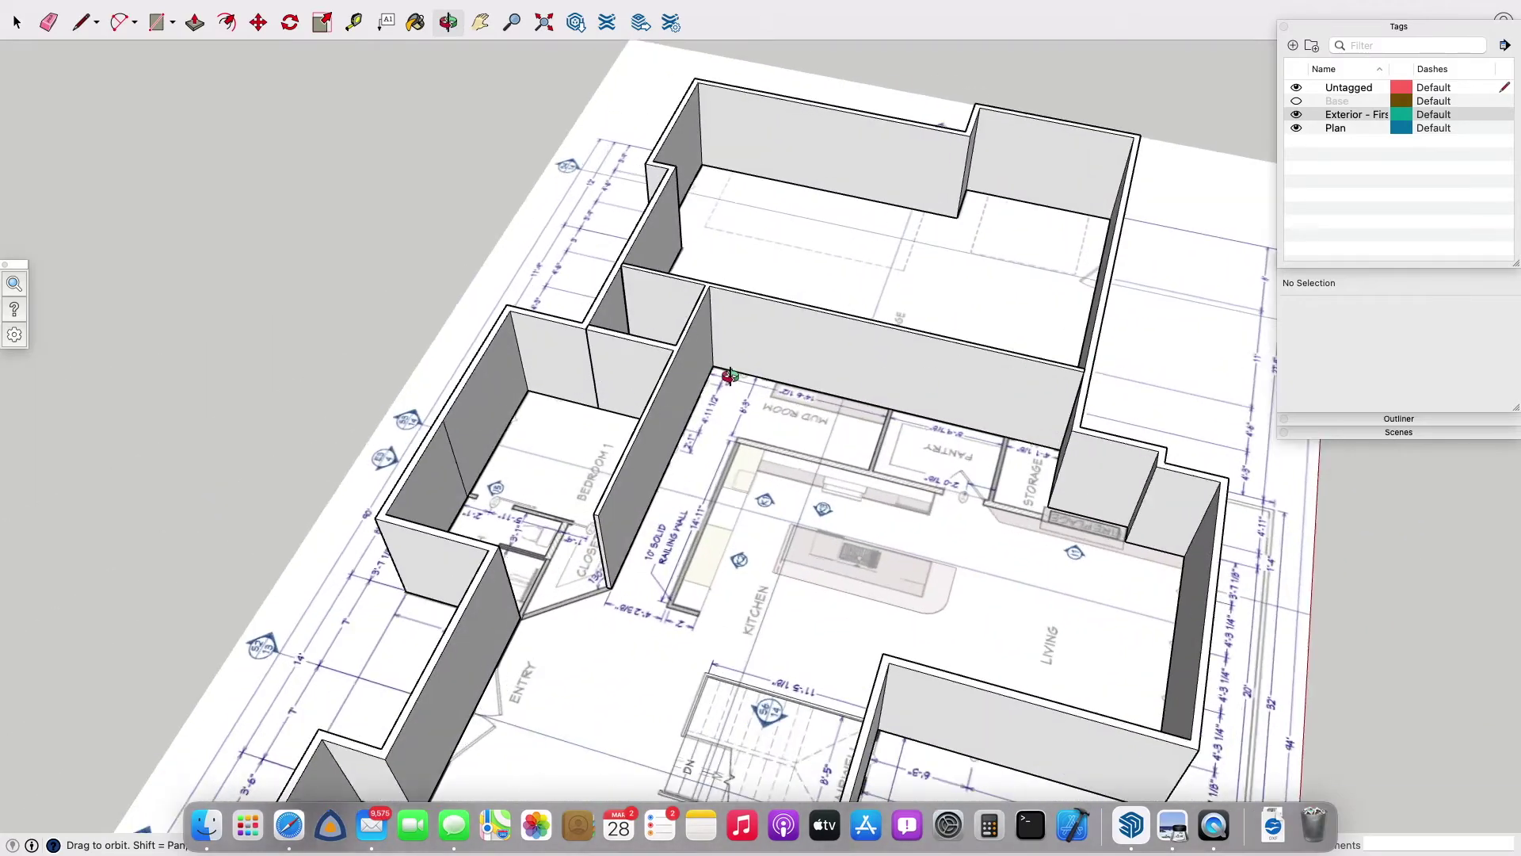
pyautogui.scroll(3, 730, 376)
pyautogui.press('l')
pyautogui.click(673, 373)
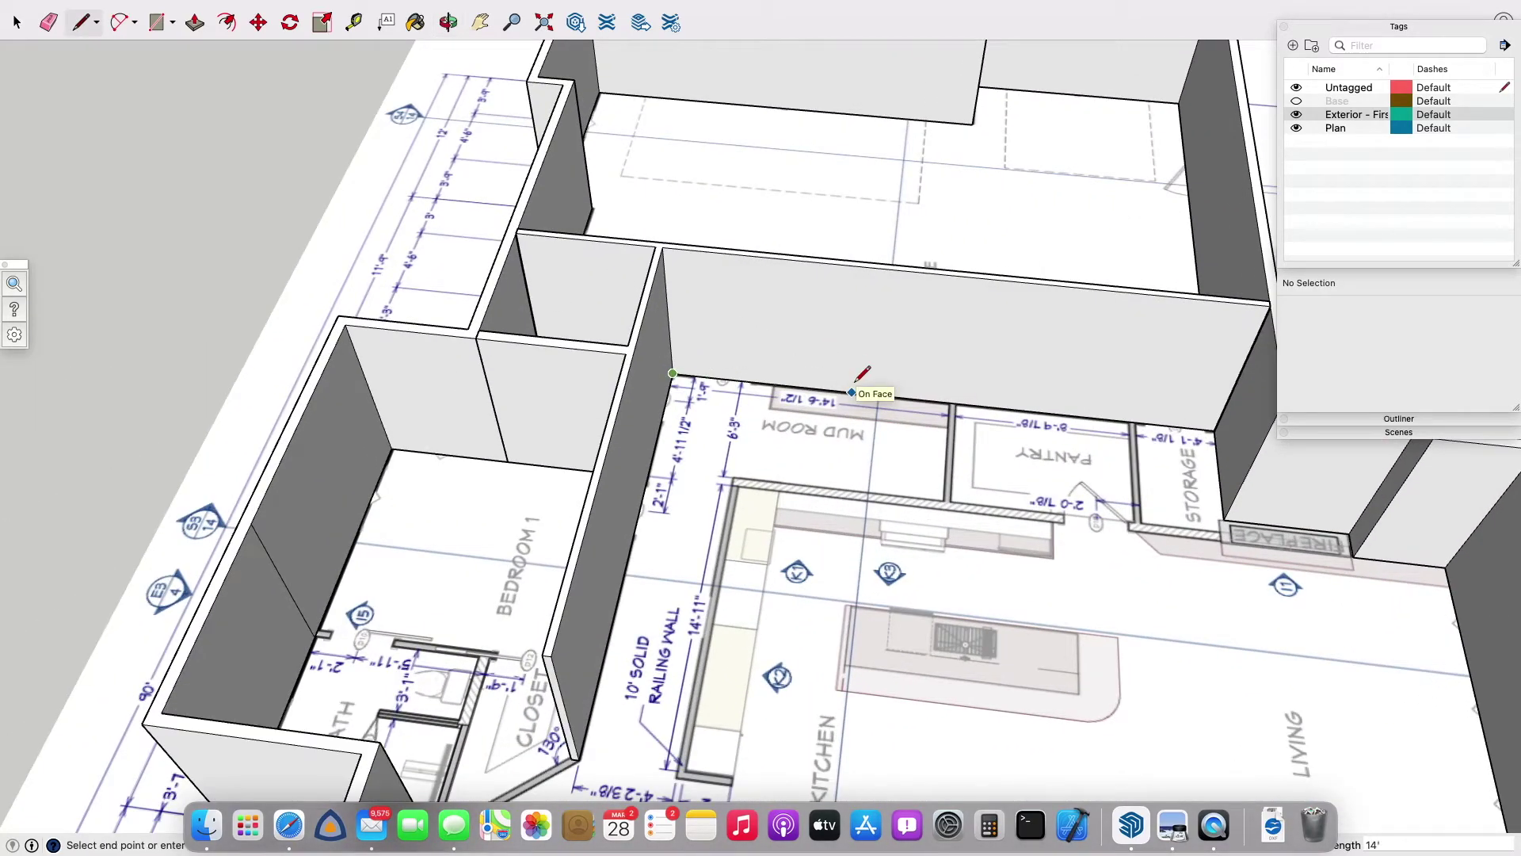
pyautogui.click(950, 403)
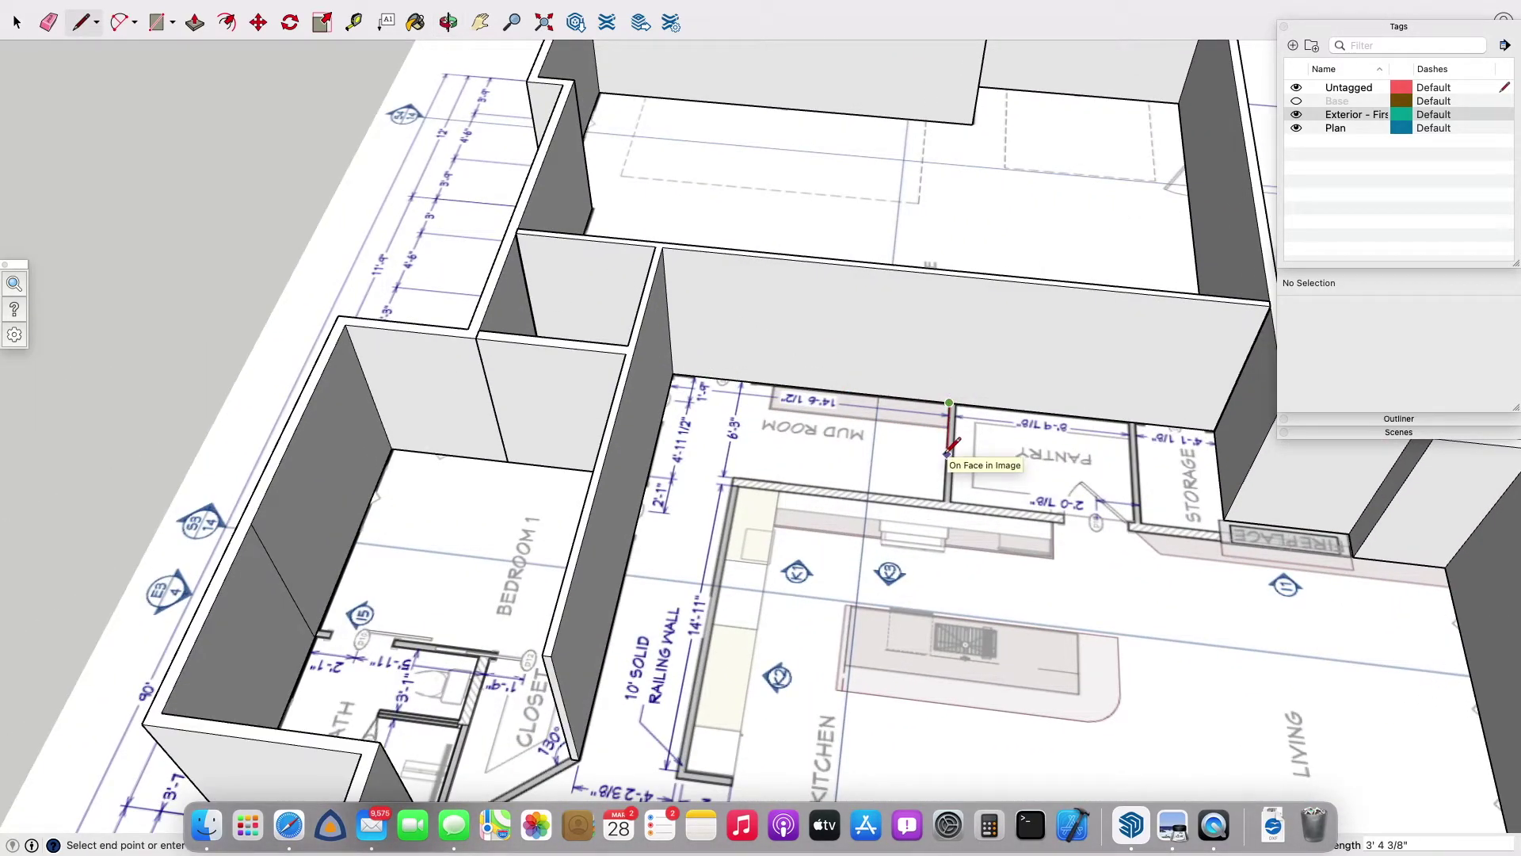
pyautogui.click(948, 499)
# Extrude the footprint of the partition between the Mud Room and Pantry up to the wall height.
pyautogui.press('space')
pyautogui.click(941, 408)
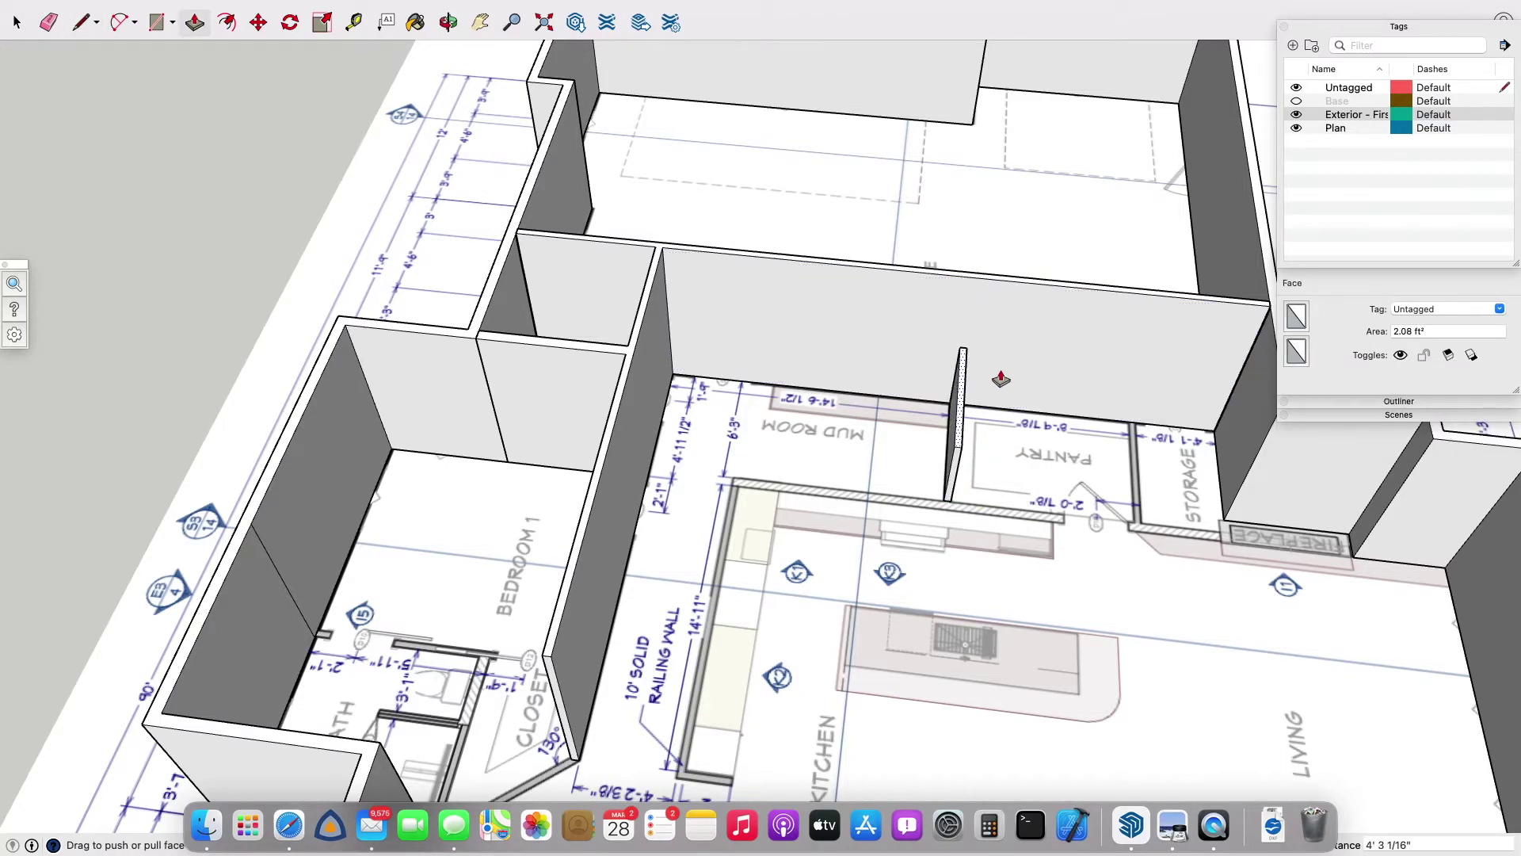
pyautogui.press('p')
pyautogui.doubleClick(965, 471)
# Pull the partition's end strip along the Mud Room's kitchen side as far as the hallway opening.
pyautogui.moveTo(967, 475); pyautogui.dragTo(1018, 420, button='middle')
pyautogui.moveTo(872, 374); pyautogui.dragTo(748, 464, button='middle')
pyautogui.press('p')
pyautogui.doubleClick(770, 469)
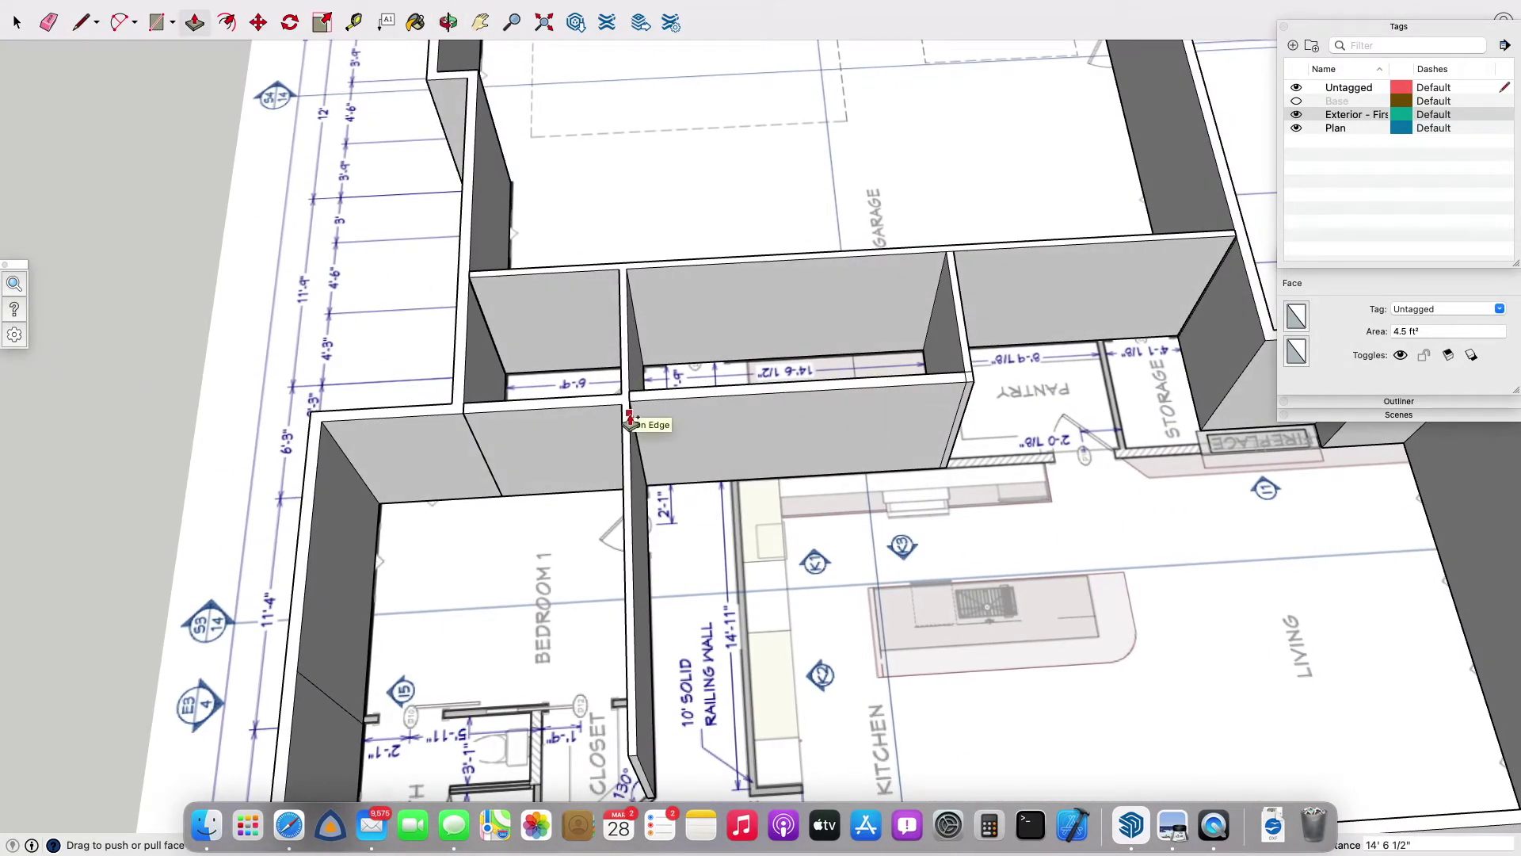
# Extend the opposite end of the kitchen-side wall past the Pantry and Storage with Push/Pull.
pyautogui.moveTo(737, 488); pyautogui.dragTo(789, 572, button='middle')
pyautogui.moveTo(833, 590); pyautogui.dragTo(859, 631)
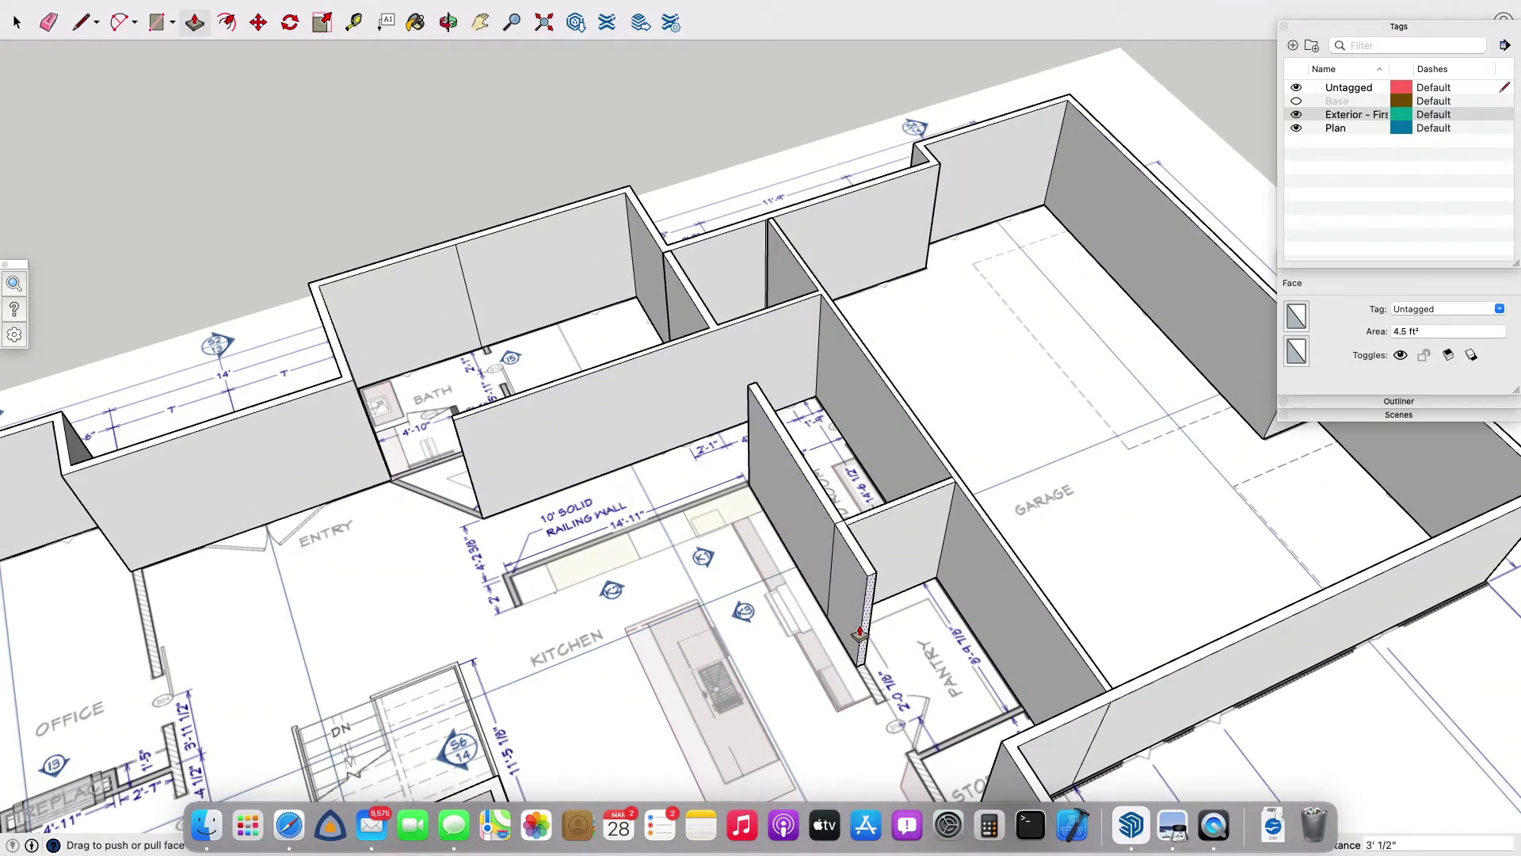
pyautogui.moveTo(860, 632); pyautogui.dragTo(889, 483, button='middle')
pyautogui.click(999, 557)
pyautogui.click(1133, 626)
# Place a guide beside the exterior wall corner between Office and Entry and draw the wall strip up to it.
pyautogui.moveTo(1133, 626); pyautogui.dragTo(543, 503, button='middle')
pyautogui.scroll(5, 536, 431)
pyautogui.scroll(4, 483, 440)
pyautogui.press('t')
pyautogui.doubleClick(483, 440)
pyautogui.press('r')
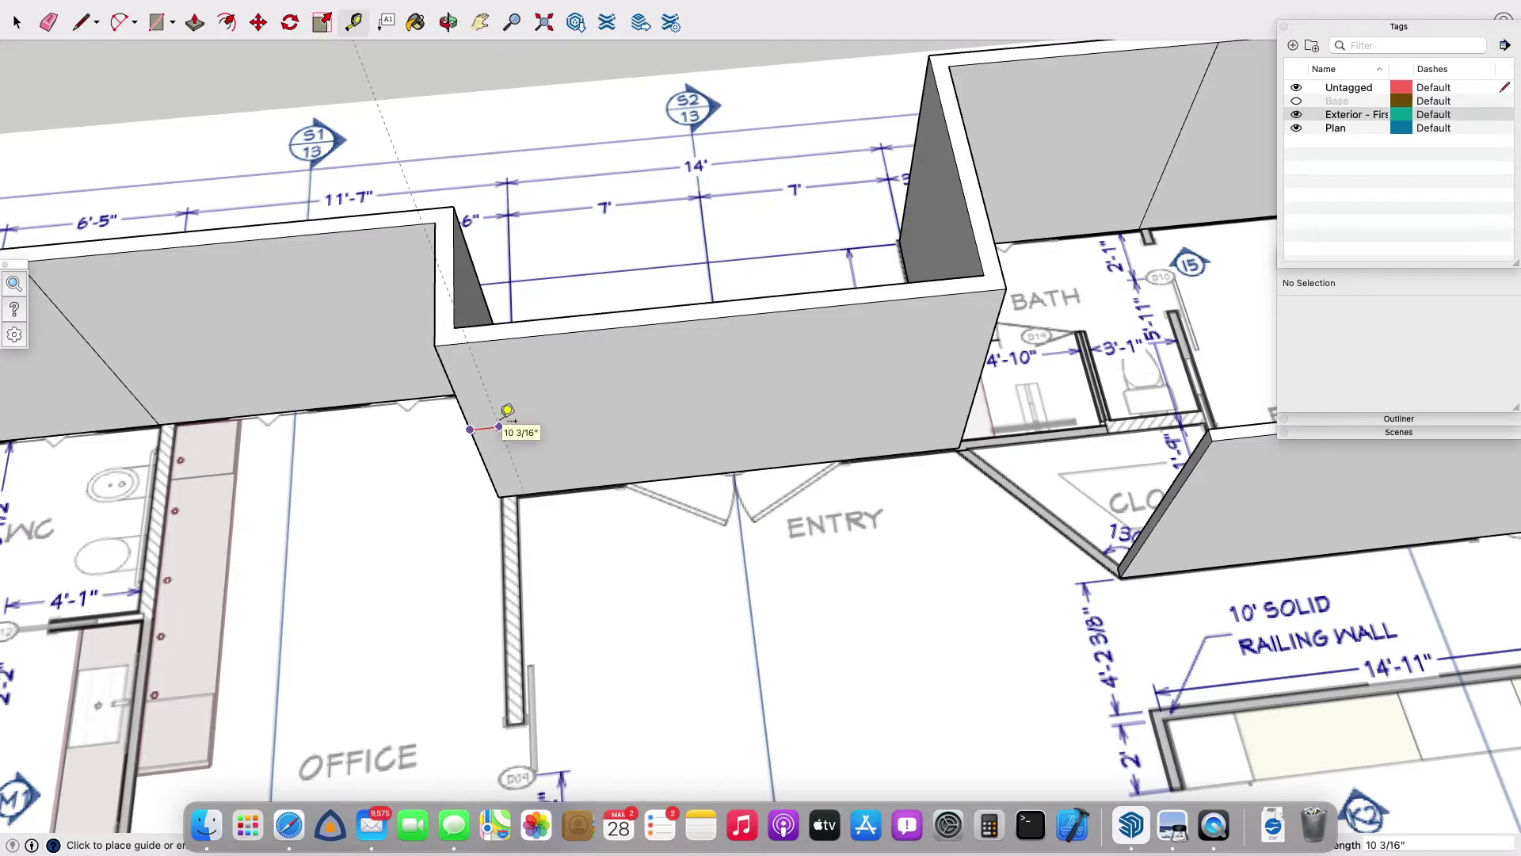
# Pull the strip between Office and Entry along the Office's full length to its fireplace side.
pyautogui.press('p')
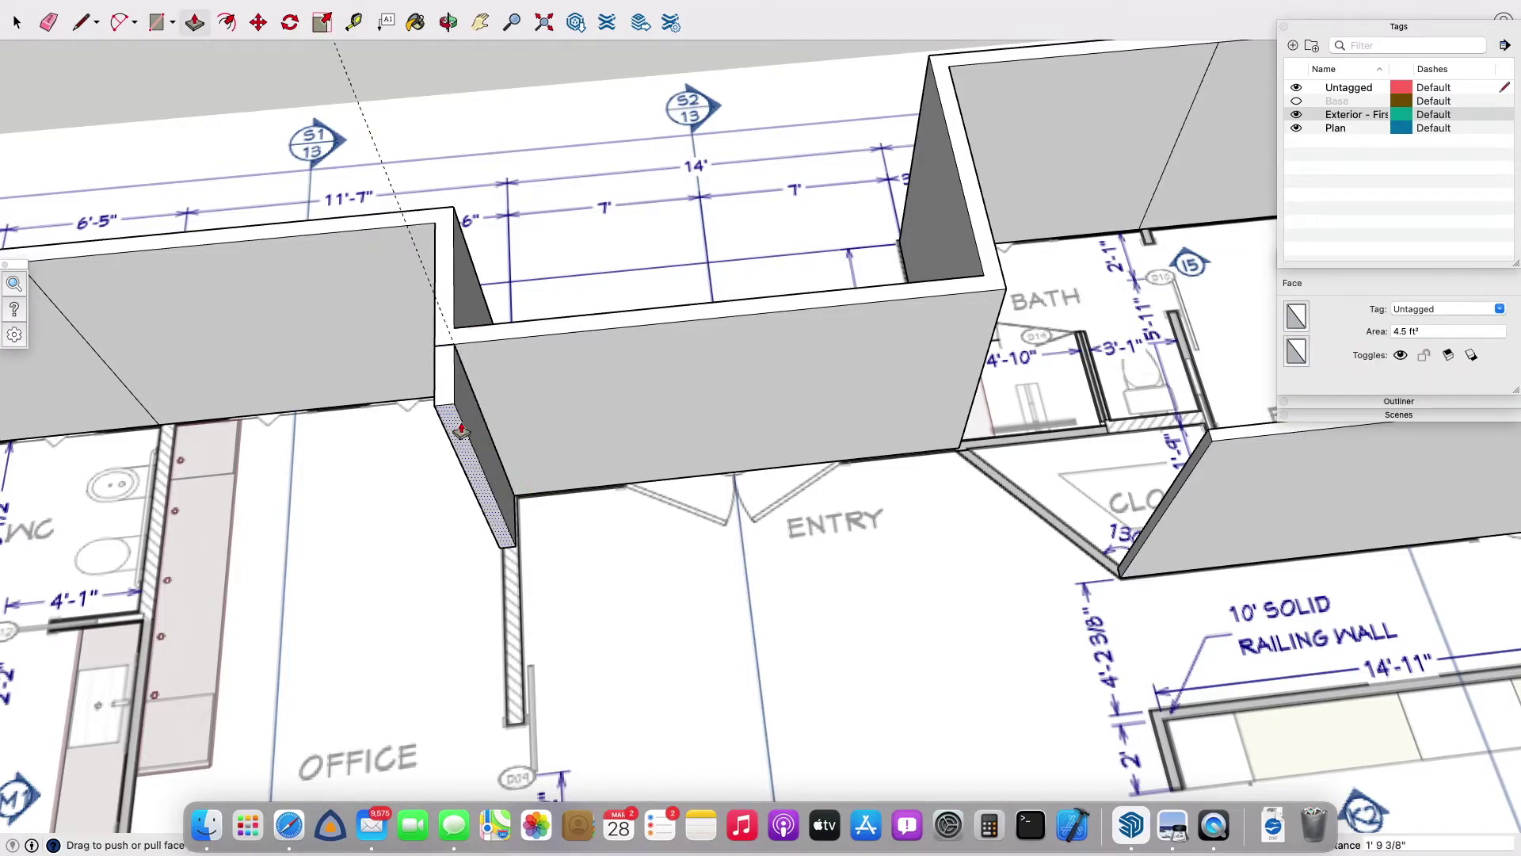
pyautogui.scroll(-5, 464, 335)
pyautogui.press('h')
pyautogui.moveTo(529, 405); pyautogui.dragTo(774, 374)
pyautogui.scroll(-5, 795, 309)
pyautogui.press('o')
pyautogui.scroll(4, 774, 379)
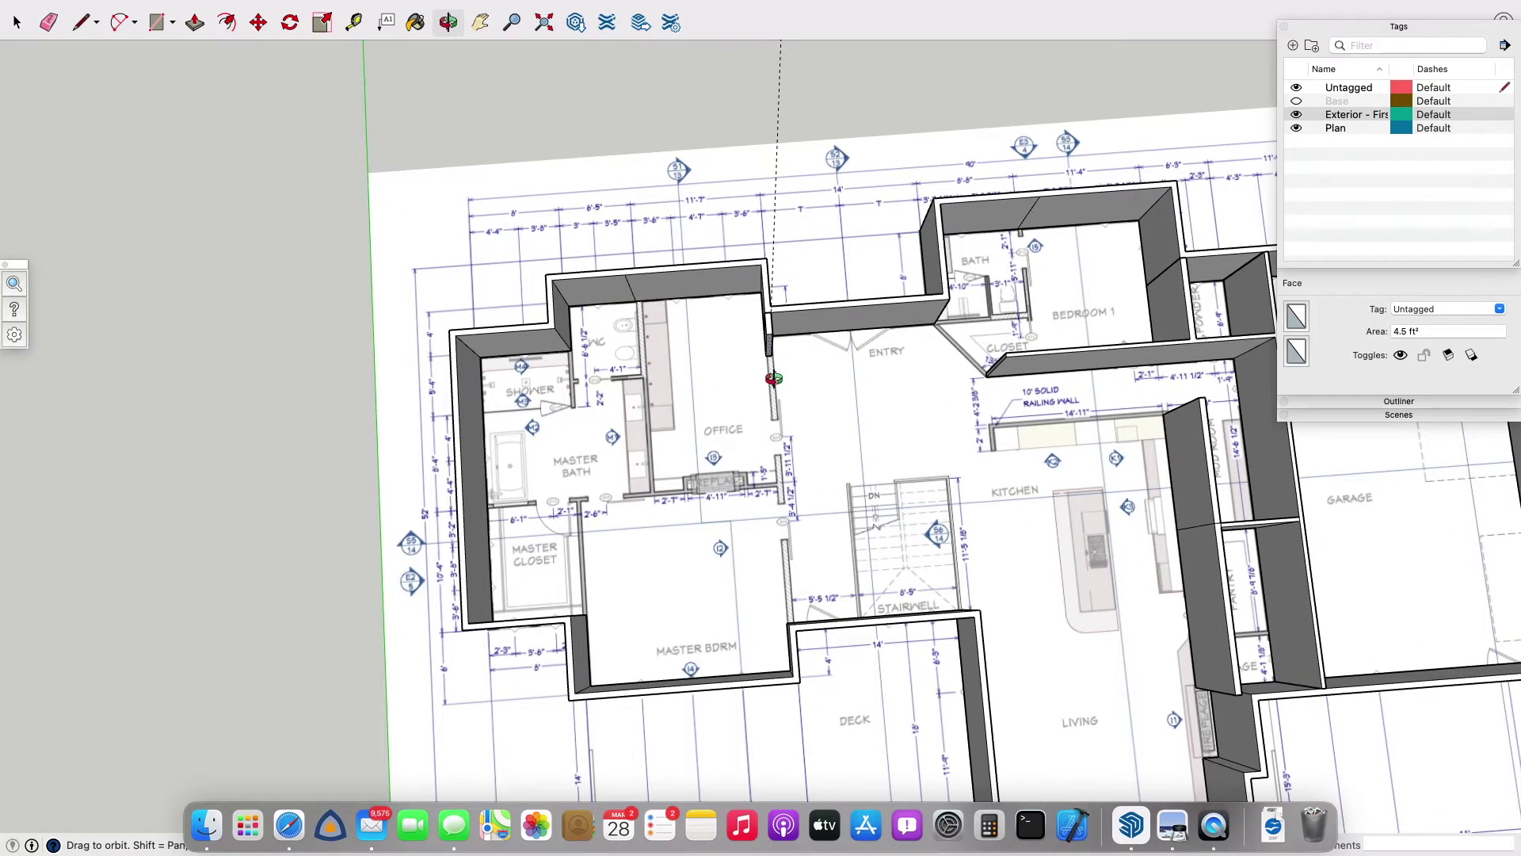
pyautogui.press('p')
pyautogui.moveTo(773, 378); pyautogui.dragTo(781, 423)
# Place a guide on the exterior wall between WC and Office and draw the full-height wall strip there.
pyautogui.press('t')
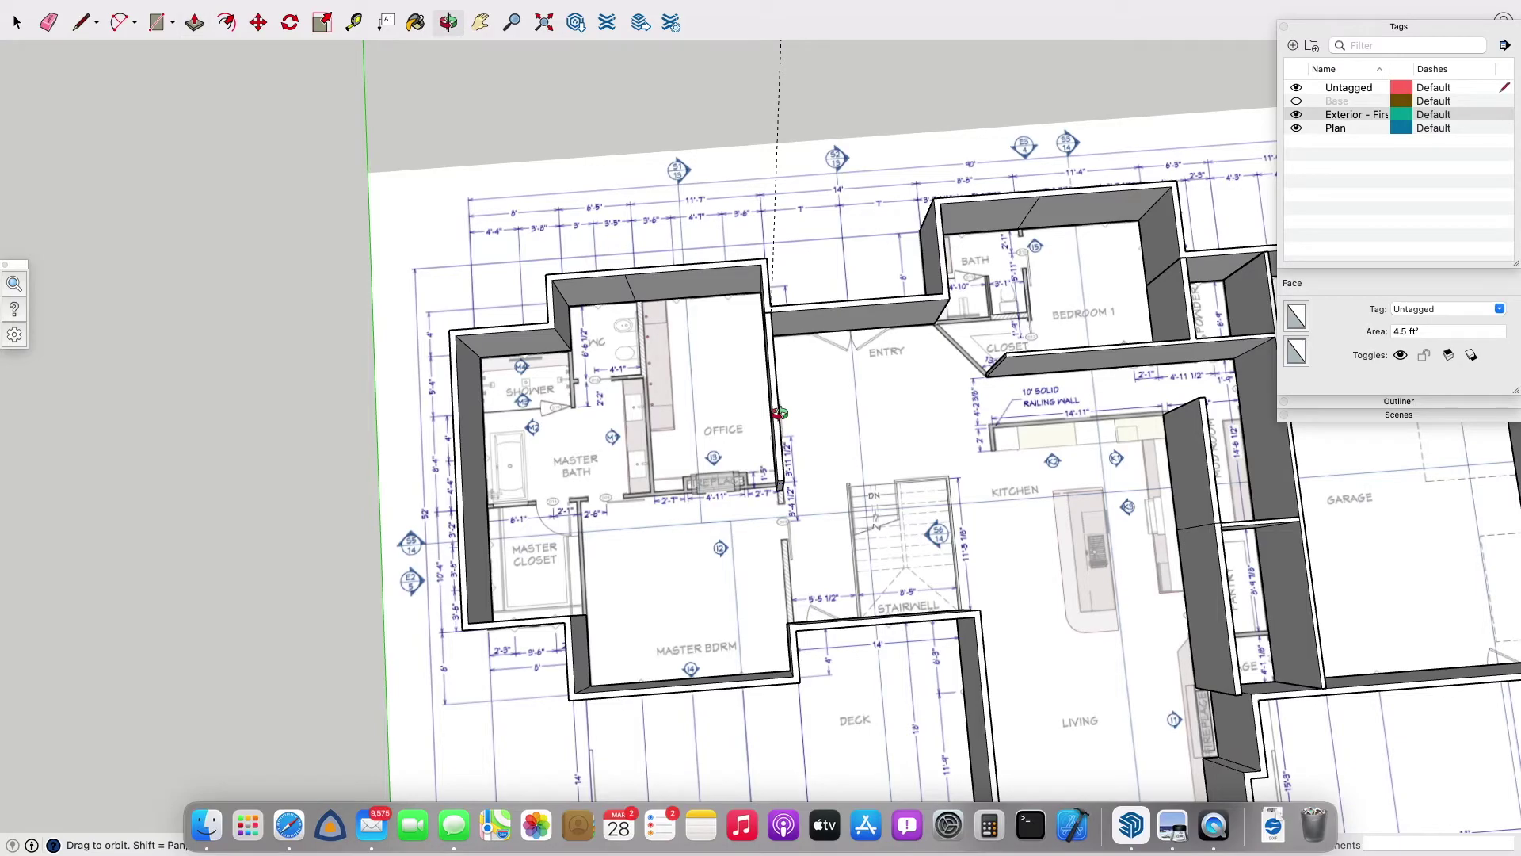
pyautogui.scroll(10, 750, 389)
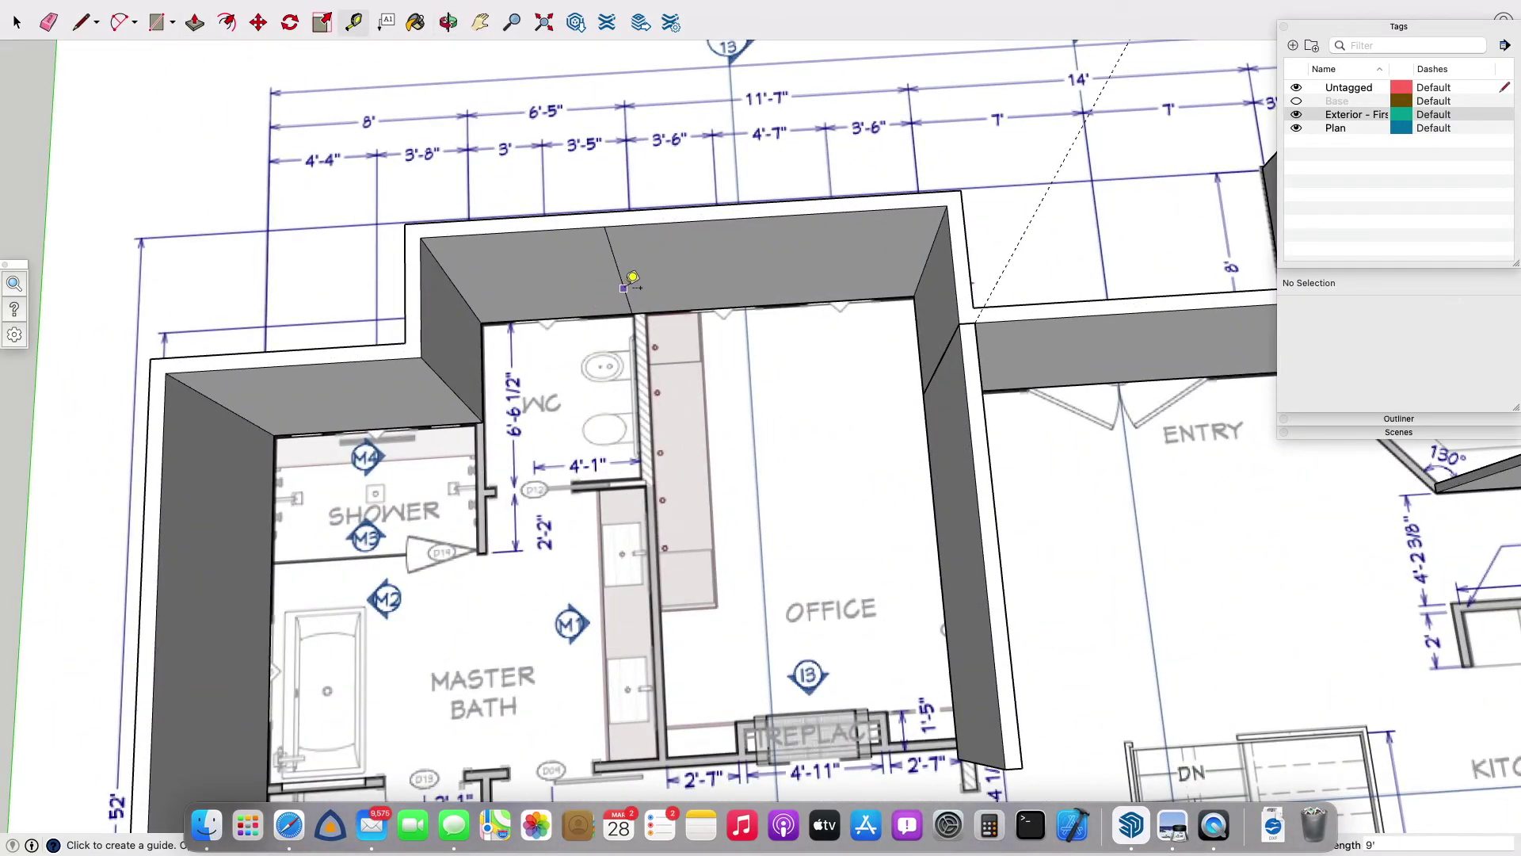
pyautogui.doubleClick(632, 277)
pyautogui.press('r')
pyautogui.click(628, 224)
# Pull the strip out between the WC, Master Bath and Office to the fireplace side, entering 8'.
pyautogui.press('p')
pyautogui.click(629, 270)
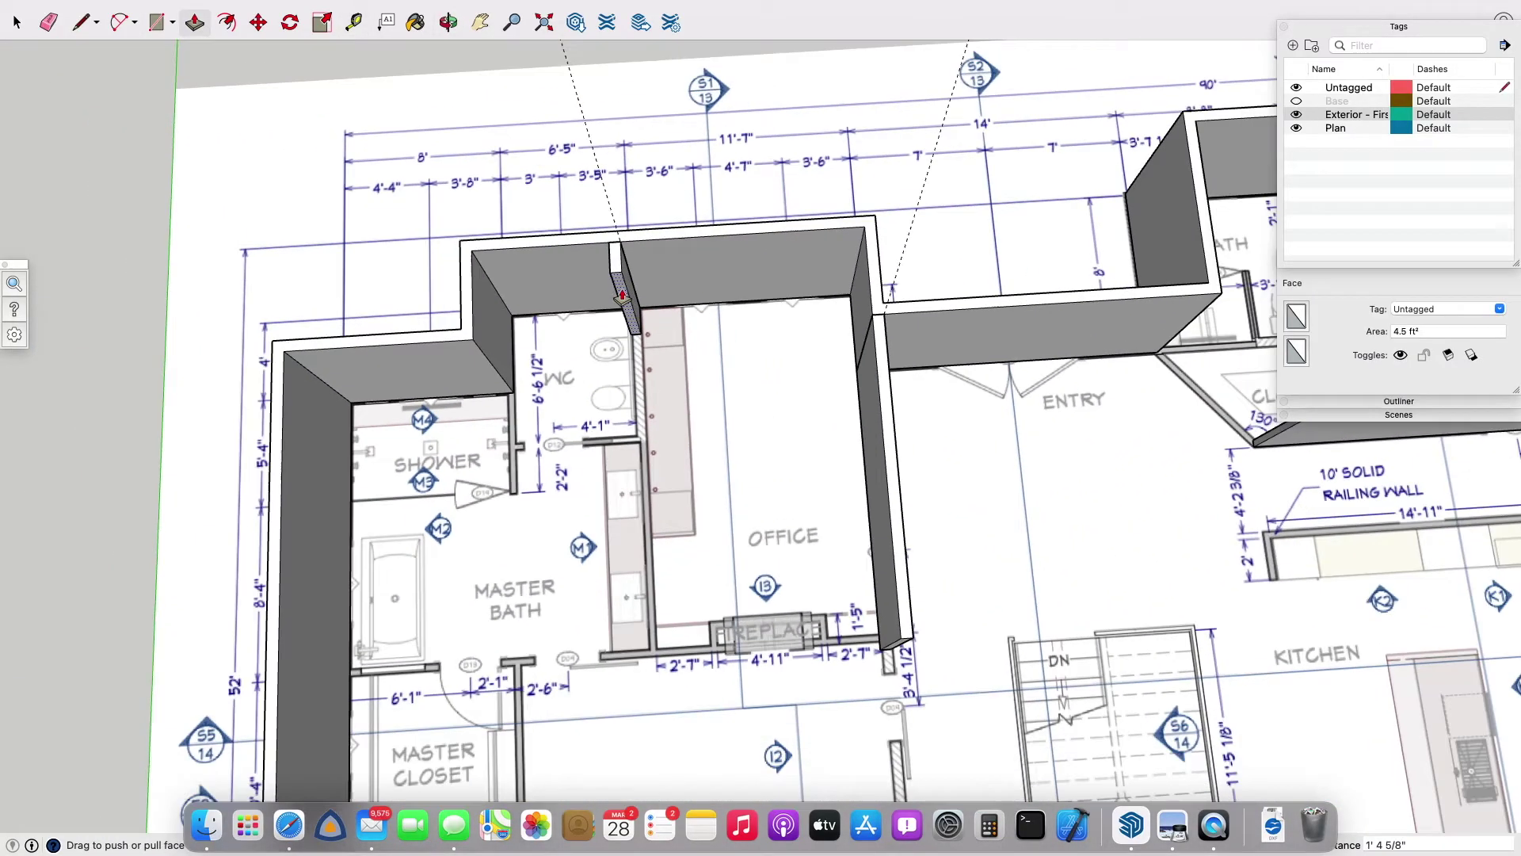
pyautogui.scroll(-5, 626, 277)
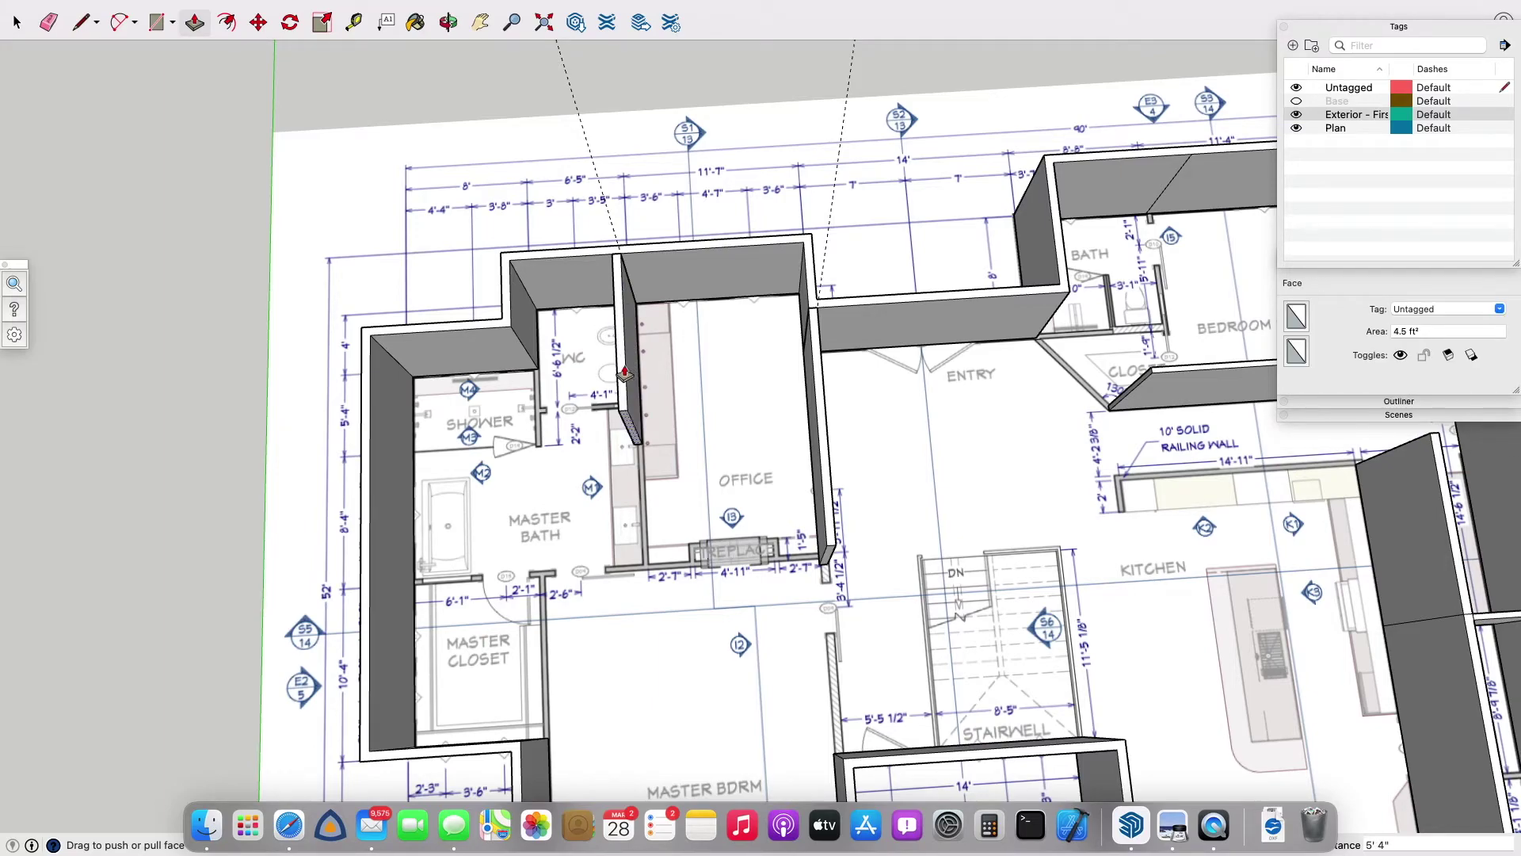
pyautogui.write("8'")
pyautogui.press('Return')
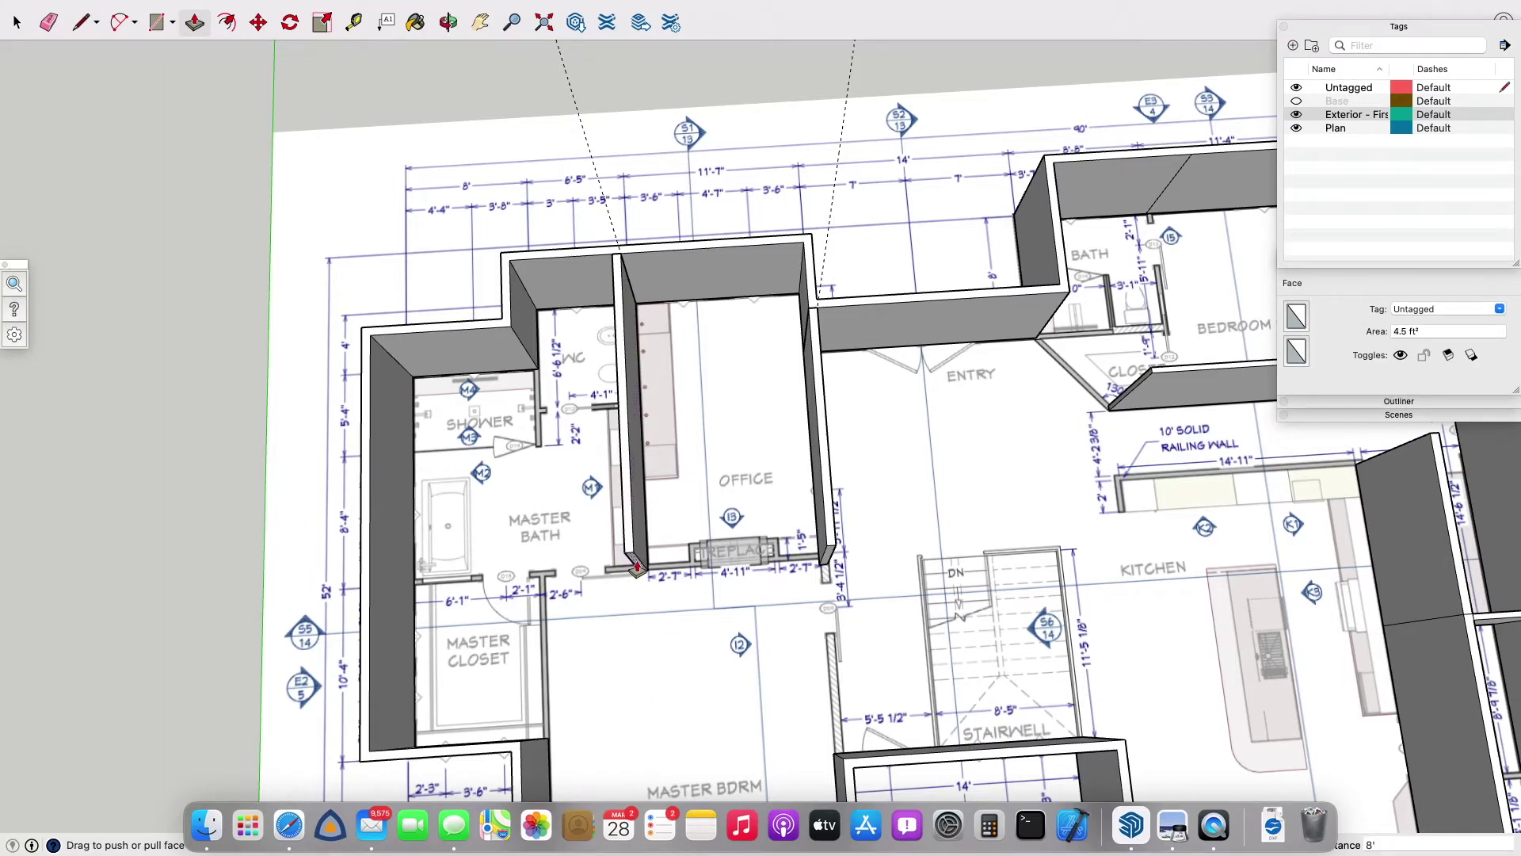
# Mark the wall thickness at the end of the Office's bath-side wall and build the wall closing the fireplace side.
pyautogui.press('o')
pyautogui.moveTo(638, 567); pyautogui.dragTo(647, 363)
pyautogui.scroll(3, 646, 363)
pyautogui.press('t')
pyautogui.click(628, 332)
pyautogui.press('r')
pyautogui.click(618, 390)
# Place a guide at the exterior corner between Shower and WC and draw the full-height wall strip there.
pyautogui.press('o')
pyautogui.moveTo(792, 475); pyautogui.dragTo(1023, 326)
pyautogui.scroll(3, 573, 349)
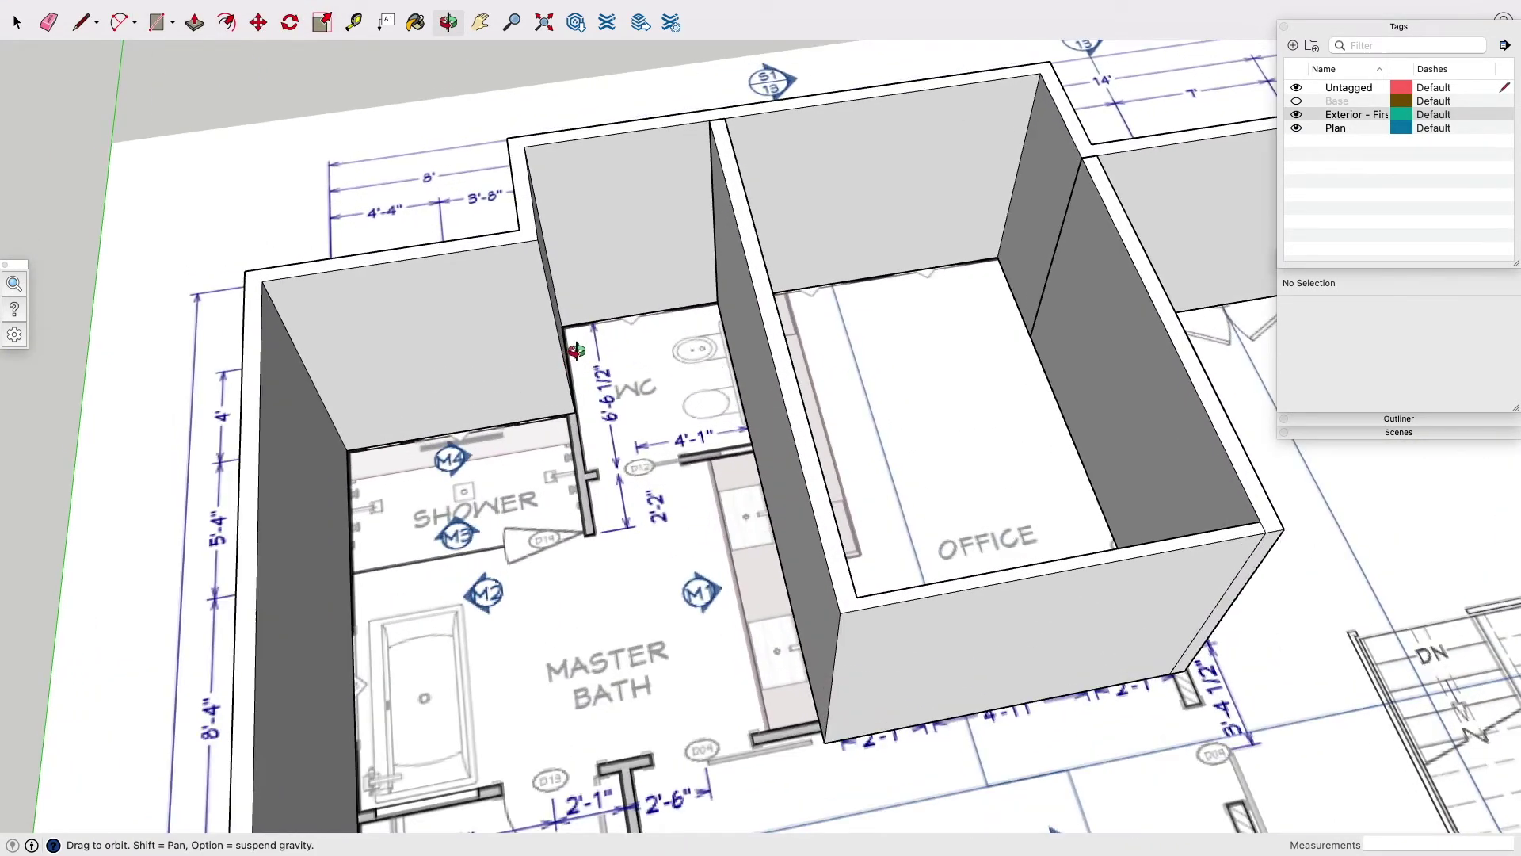
pyautogui.press('t')
pyautogui.click(554, 322)
pyautogui.click(554, 325)
pyautogui.press('r')
pyautogui.click(572, 402)
pyautogui.click(535, 232)
# Pull the strip between the Shower and WC out to the end of the planned wall.
pyautogui.press('p')
pyautogui.click(554, 299)
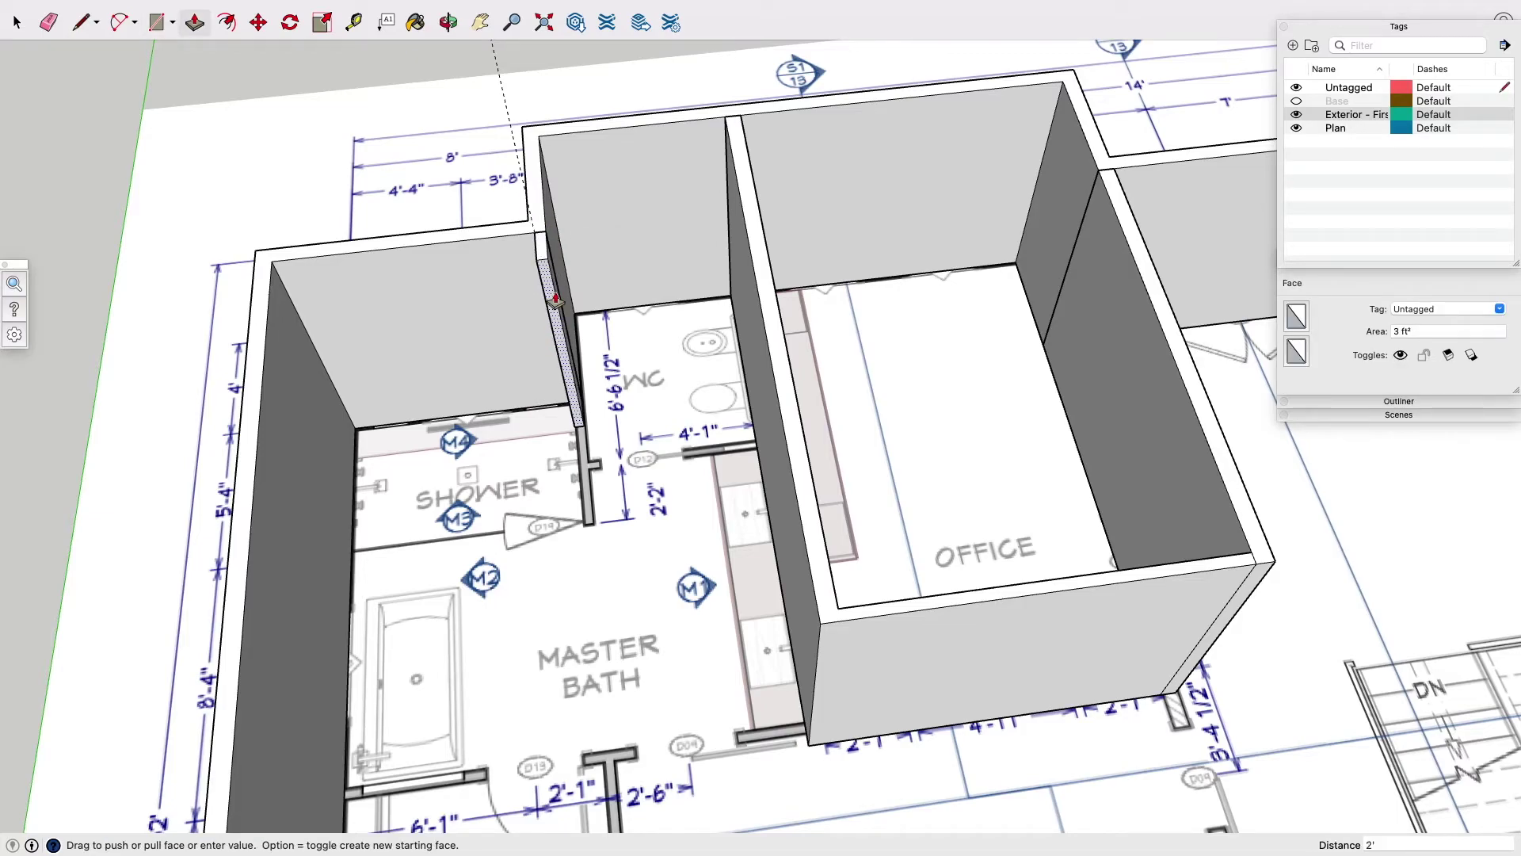
pyautogui.click(563, 373)
# Mark a full-height strip on the WC side of the Shower wall with guides and pull it across to the Office wall.
pyautogui.moveTo(563, 372); pyautogui.dragTo(774, 230, button='middle')
pyautogui.press('t')
pyautogui.click(776, 235)
pyautogui.click(767, 237)
pyautogui.press('r')
pyautogui.scroll(3, 778, 332)
pyautogui.scroll(-3, 778, 333)
pyautogui.click(783, 164)
pyautogui.click(768, 282)
pyautogui.press('p')
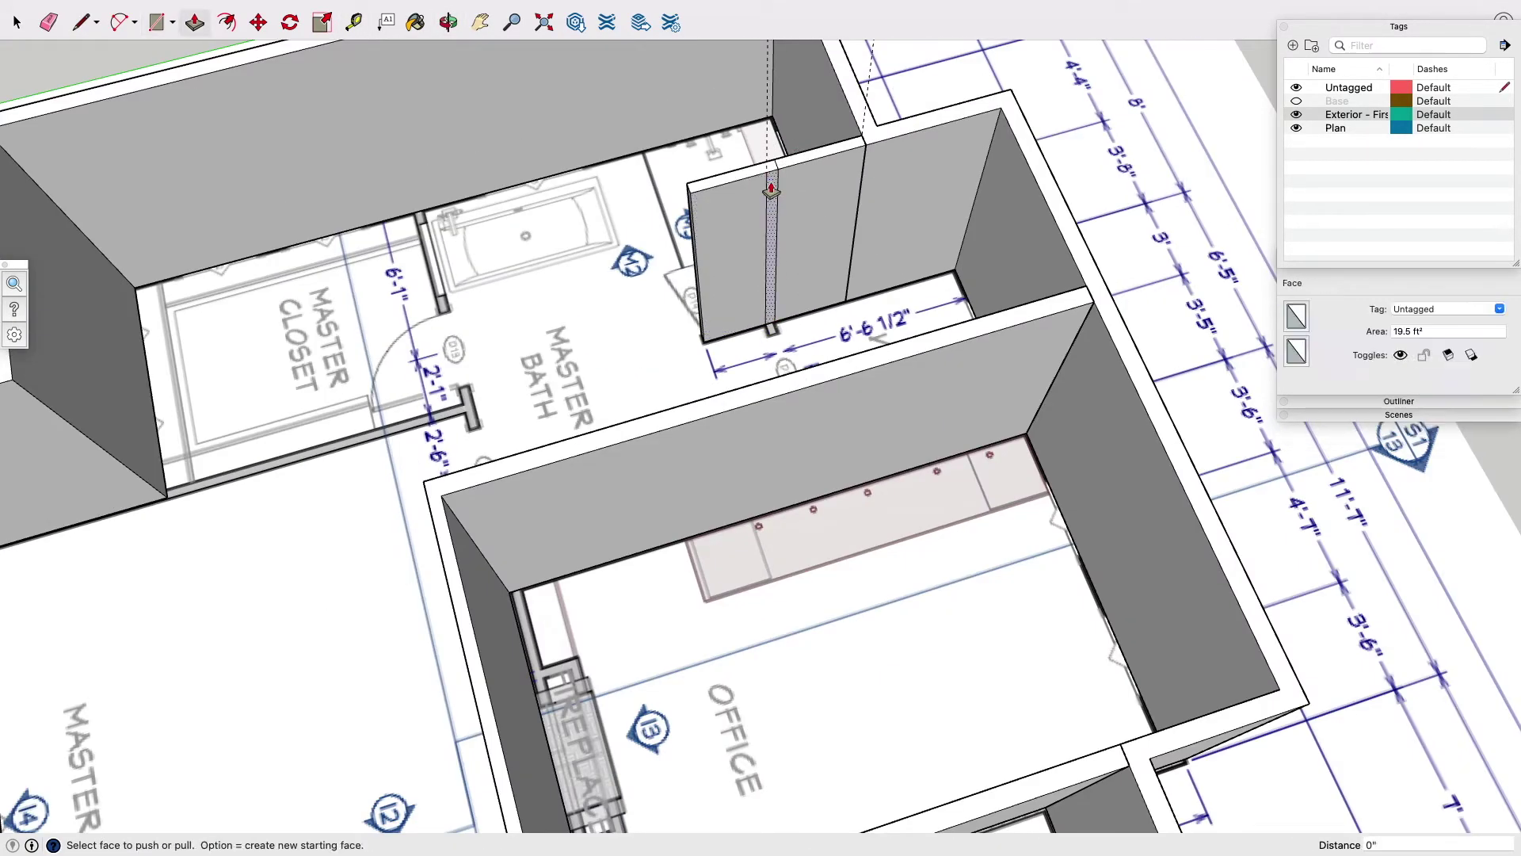
pyautogui.moveTo(768, 282); pyautogui.dragTo(870, 343)
# Place a guide 4 inches from the exterior wall corner between the Master Closet and Master Bedroom.
pyautogui.moveTo(741, 295)
pyautogui.mouseDown(button='middle')
pyautogui.moveTo(593, 301)
pyautogui.moveTo(411, 272)
pyautogui.moveTo(697, 127)
pyautogui.mouseUp(button='middle')
pyautogui.press('t')
pyautogui.click(696, 127)
pyautogui.write('4')
pyautogui.press('Return')
# Draw the wall strip up to the guide and pull it along the Master Closet's bedroom side to the door opening.
pyautogui.press('r')
pyautogui.click(707, 215)
pyautogui.click(698, 46)
pyautogui.press('p')
pyautogui.moveTo(703, 112); pyautogui.dragTo(697, 468)
# Place a guide 4 inches from the Office wall corner facing the Master Closet and draw a full-height wall strip up to it.
pyautogui.moveTo(698, 468); pyautogui.dragTo(781, 197, button='middle')
pyautogui.press('t')
pyautogui.click(775, 199)
pyautogui.write('4')
pyautogui.press('Return')
pyautogui.press('r')
pyautogui.click(761, 136)
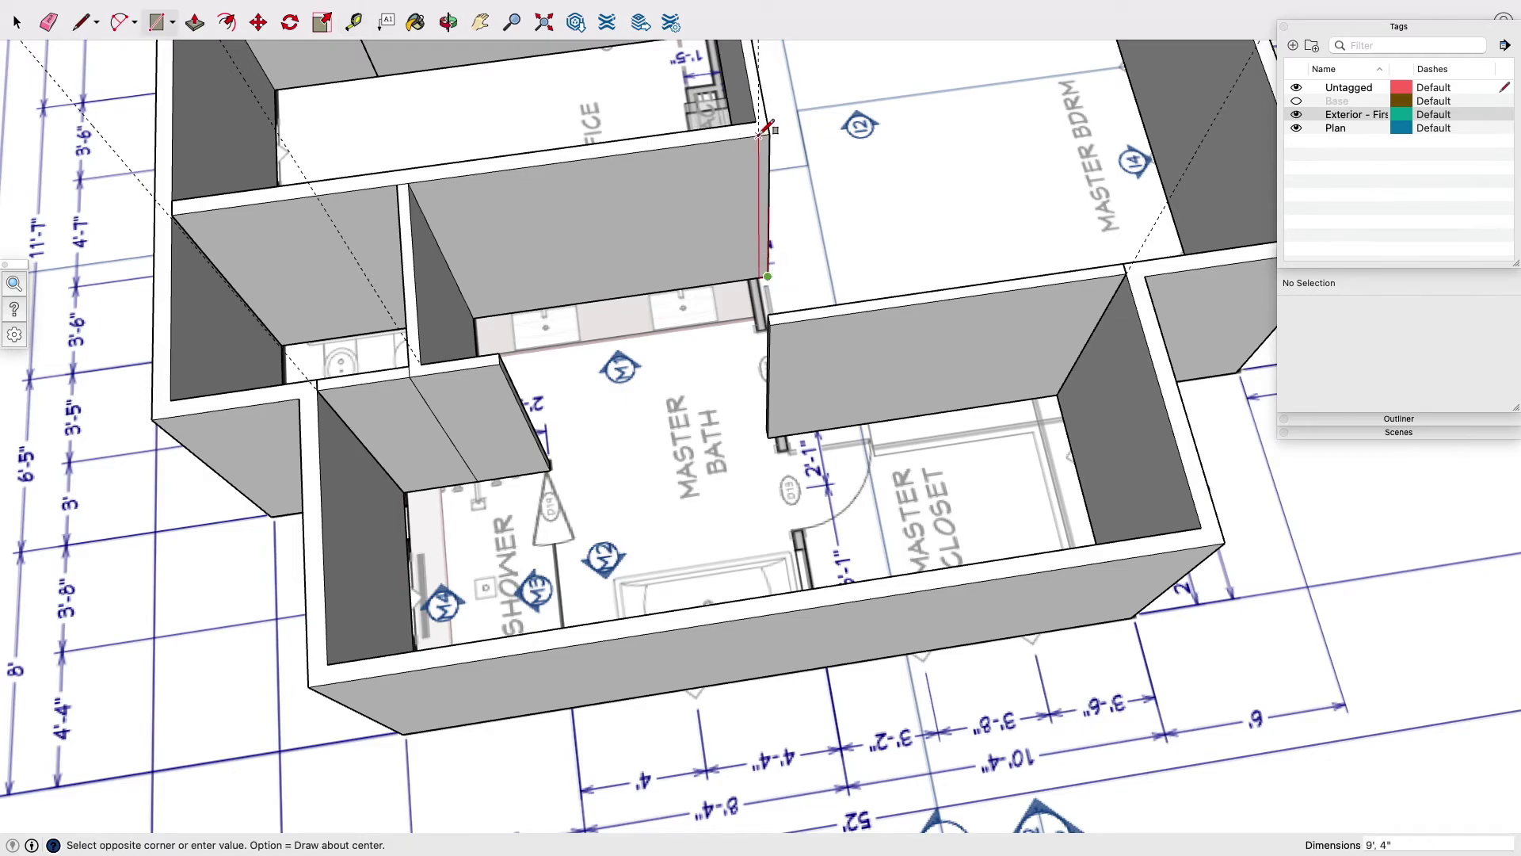
pyautogui.click(767, 277)
# Pull the strip across to the Master Closet wall to close the gap between the Master Bath and Master Bedroom.
pyautogui.press('p')
pyautogui.click(763, 238)
pyautogui.scroll(-5, 811, 315)
pyautogui.moveTo(811, 317)
pyautogui.mouseDown(button='middle')
pyautogui.moveTo(615, 306)
pyautogui.moveTo(818, 380)
pyautogui.moveTo(831, 352)
pyautogui.moveTo(801, 344)
pyautogui.mouseUp(button='middle')
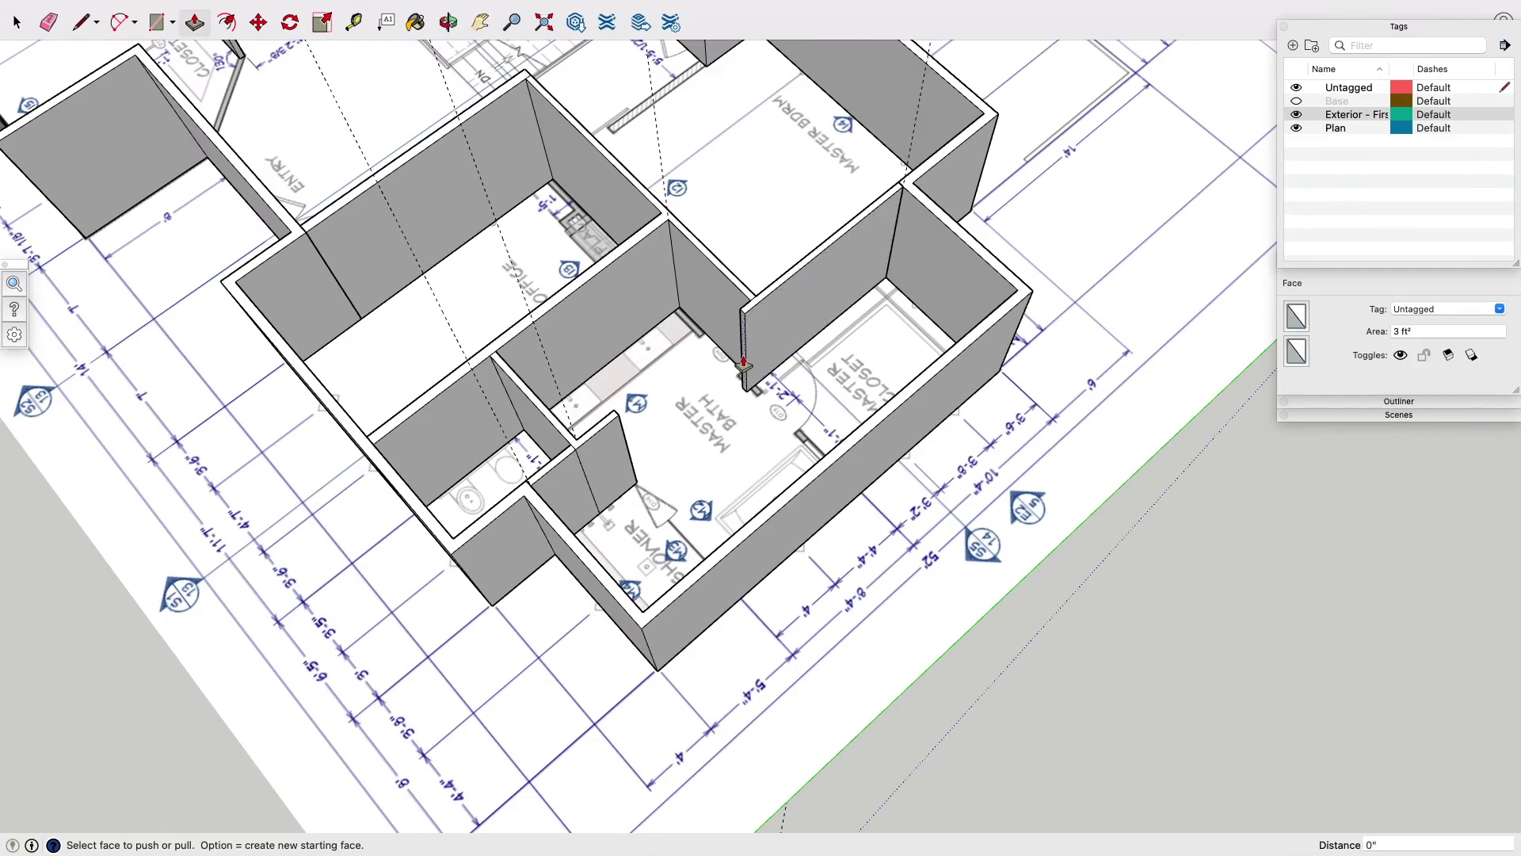
pyautogui.click(754, 325)
pyautogui.click(756, 300)
pyautogui.scroll(-5, 757, 301)
pyautogui.moveTo(757, 301); pyautogui.dragTo(291, 219, button='middle')
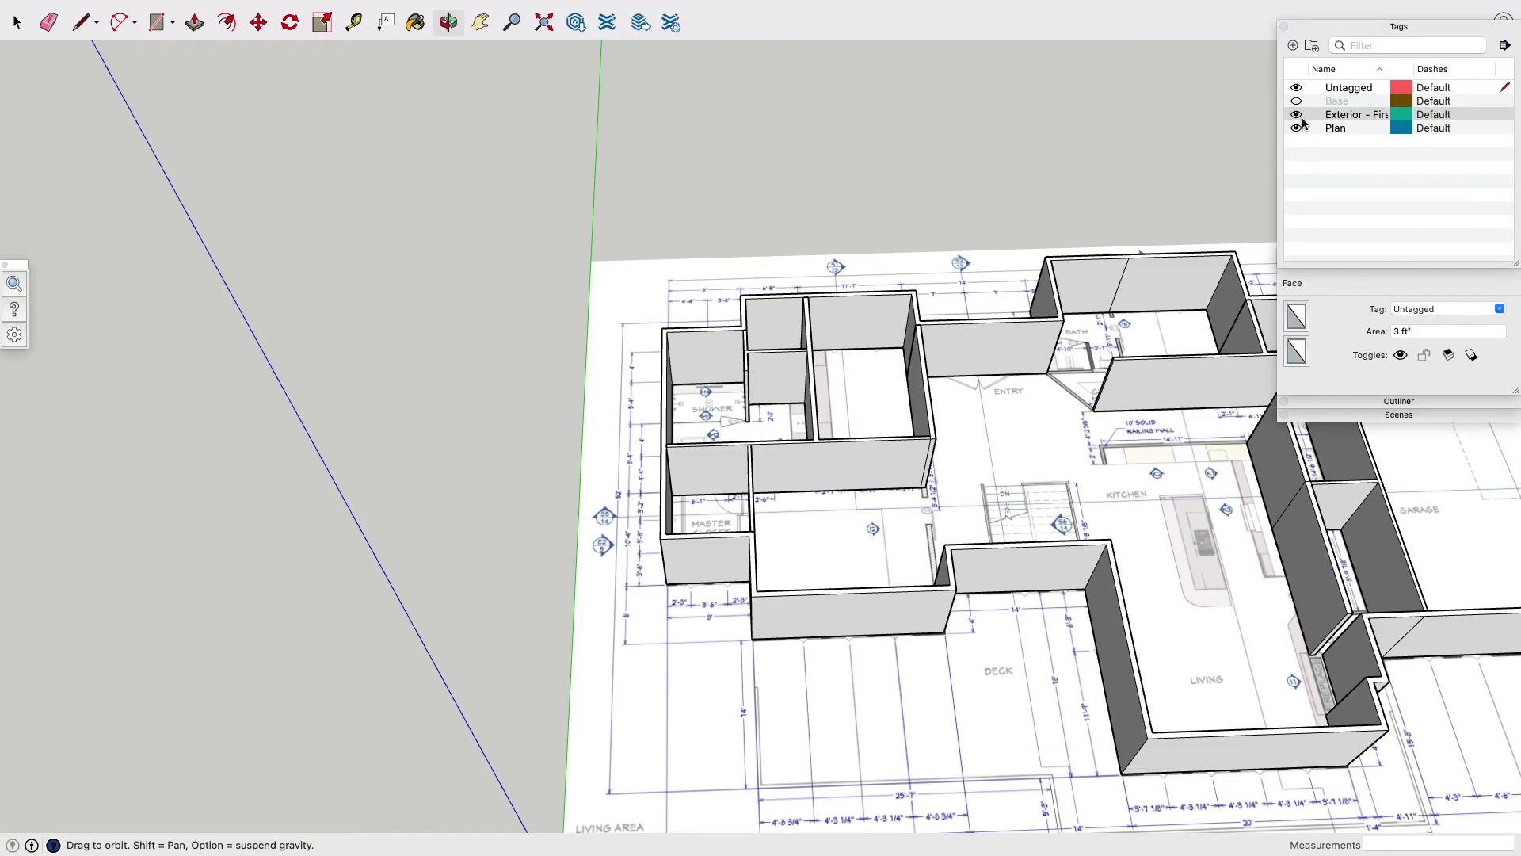
# Hide the Exterior - FirstFloor tag and group the connected interior walls around Bedroom 1, Mud Room and Pantry.
pyautogui.click(1297, 115)
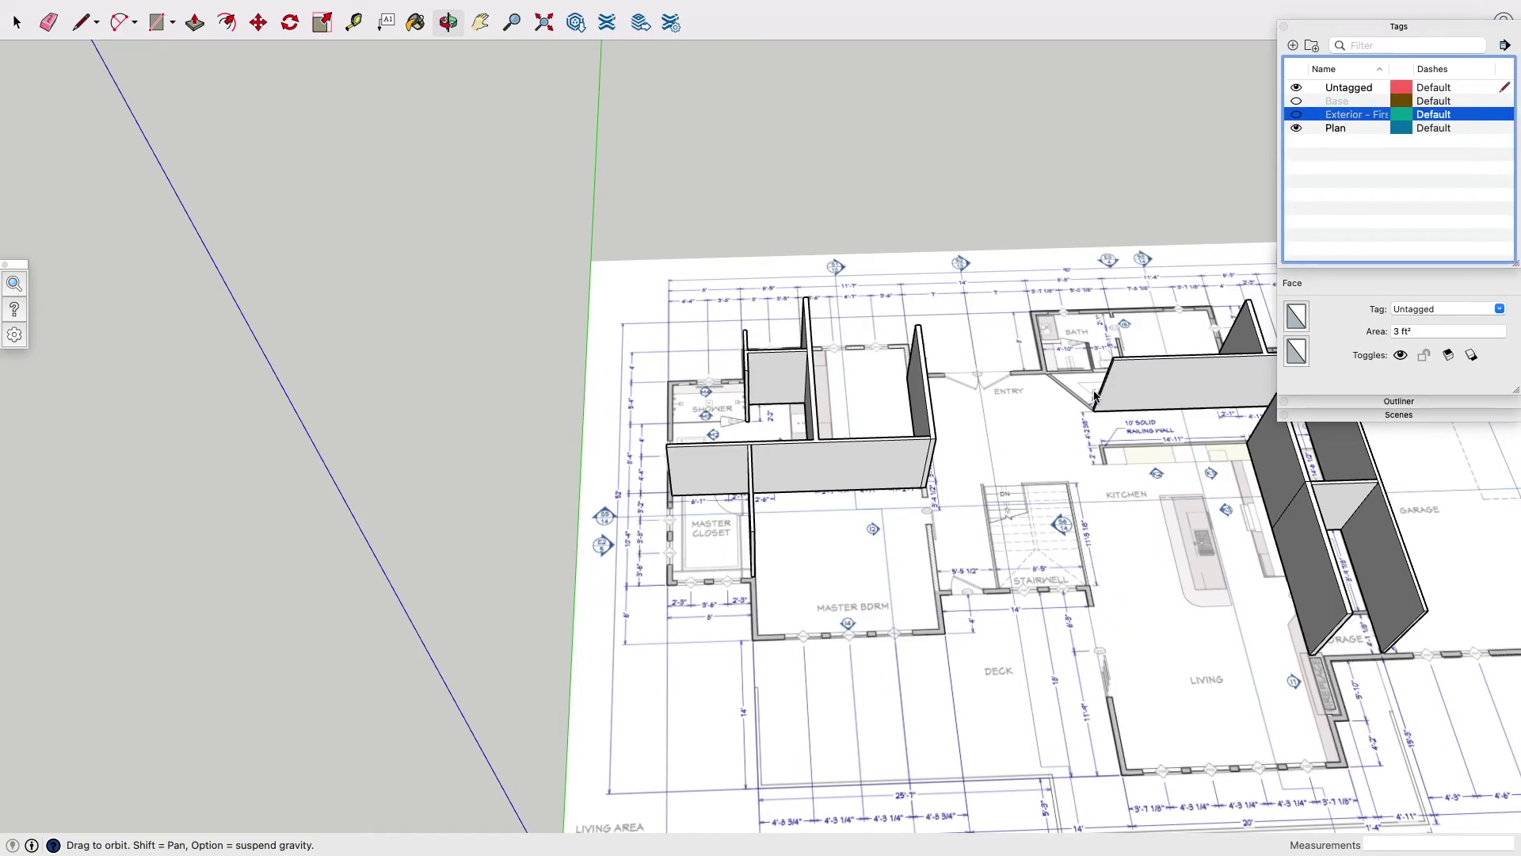
pyautogui.keyDown('shift'); pyautogui.moveTo(1117, 386); pyautogui.dragTo(764, 386, button='middle'); pyautogui.keyUp('shift')
pyautogui.scroll(-2, 764, 386)
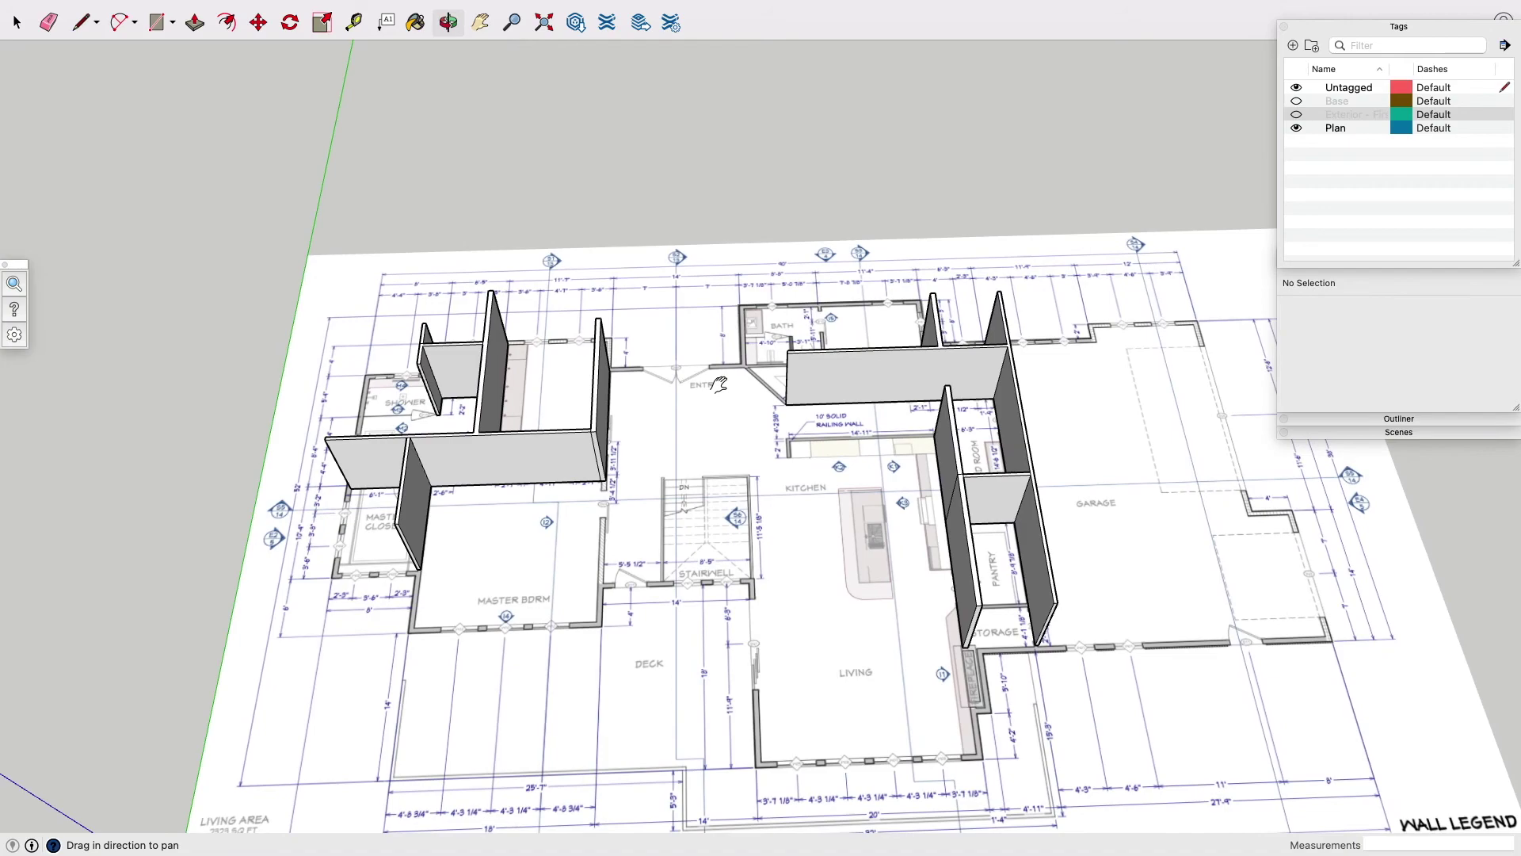
pyautogui.press('space')
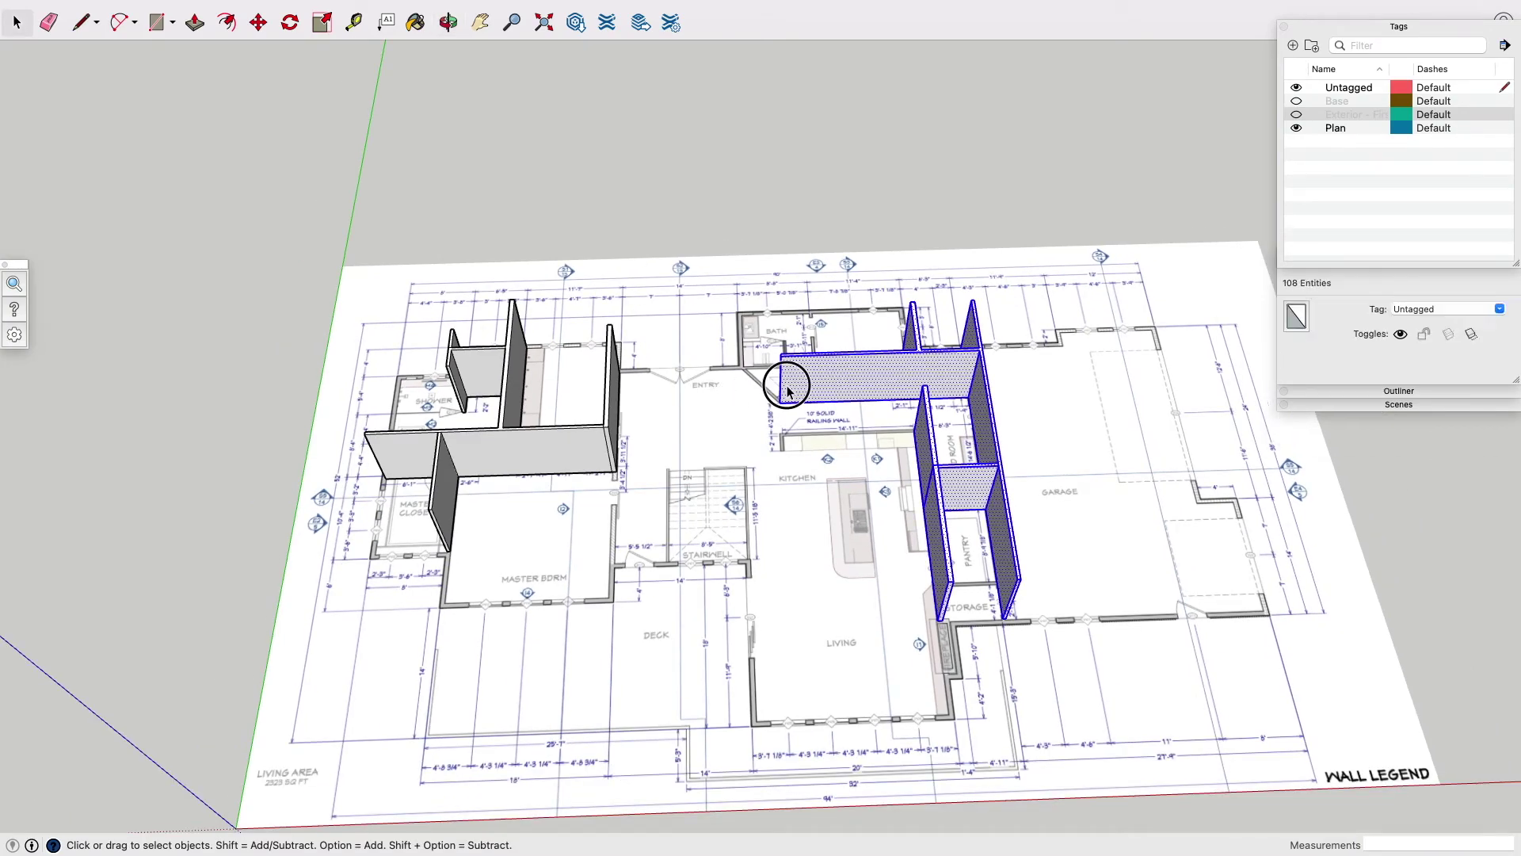
pyautogui.rightClick(788, 389)
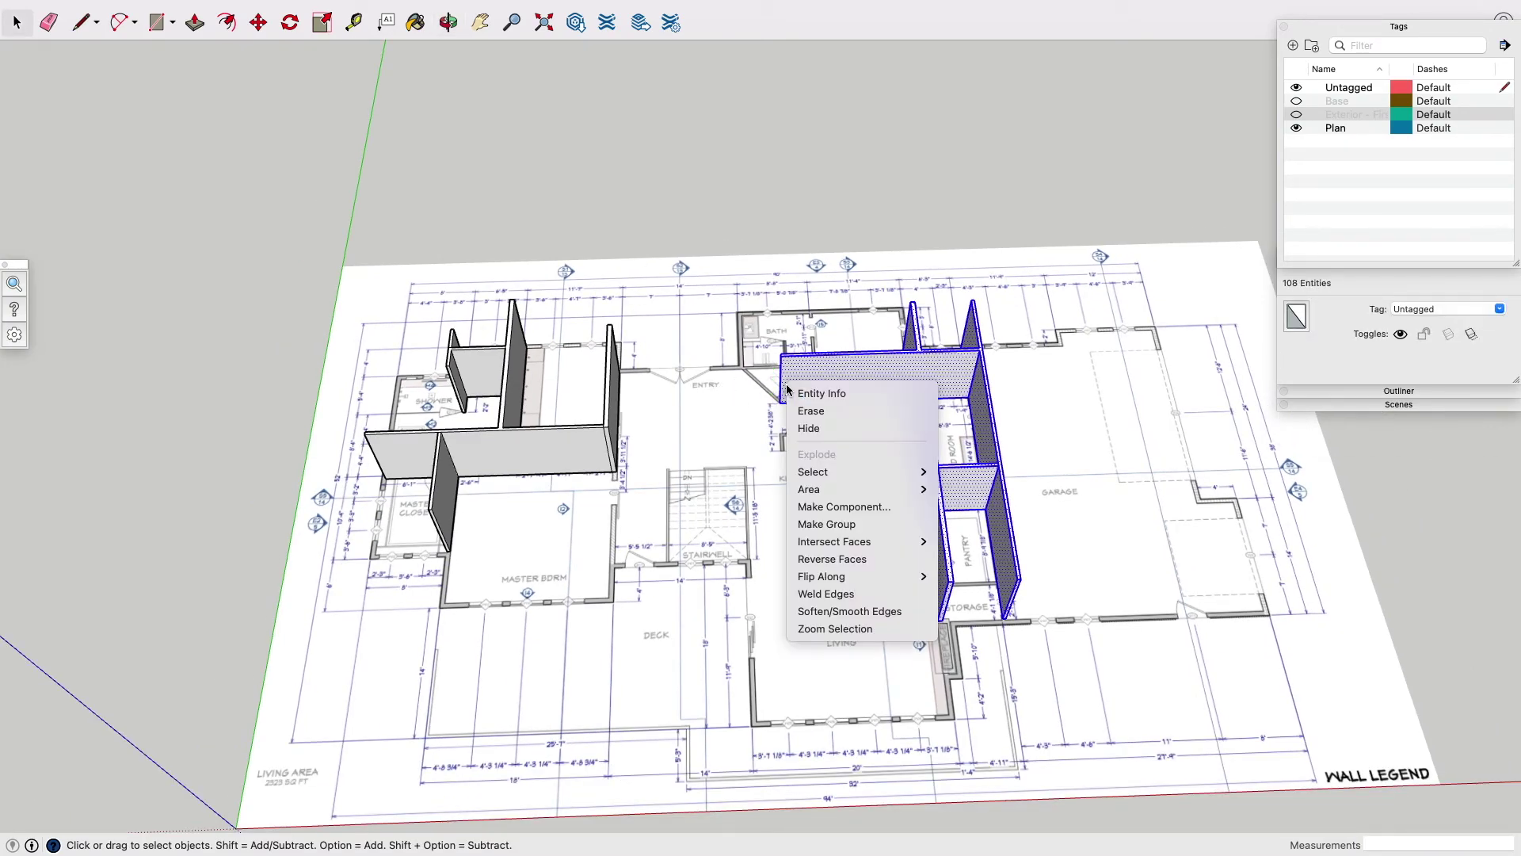
pyautogui.click(800, 526)
# Group the connected interior walls of the Office and master suite.
pyautogui.tripleClick(596, 434)
pyautogui.rightClick(600, 433)
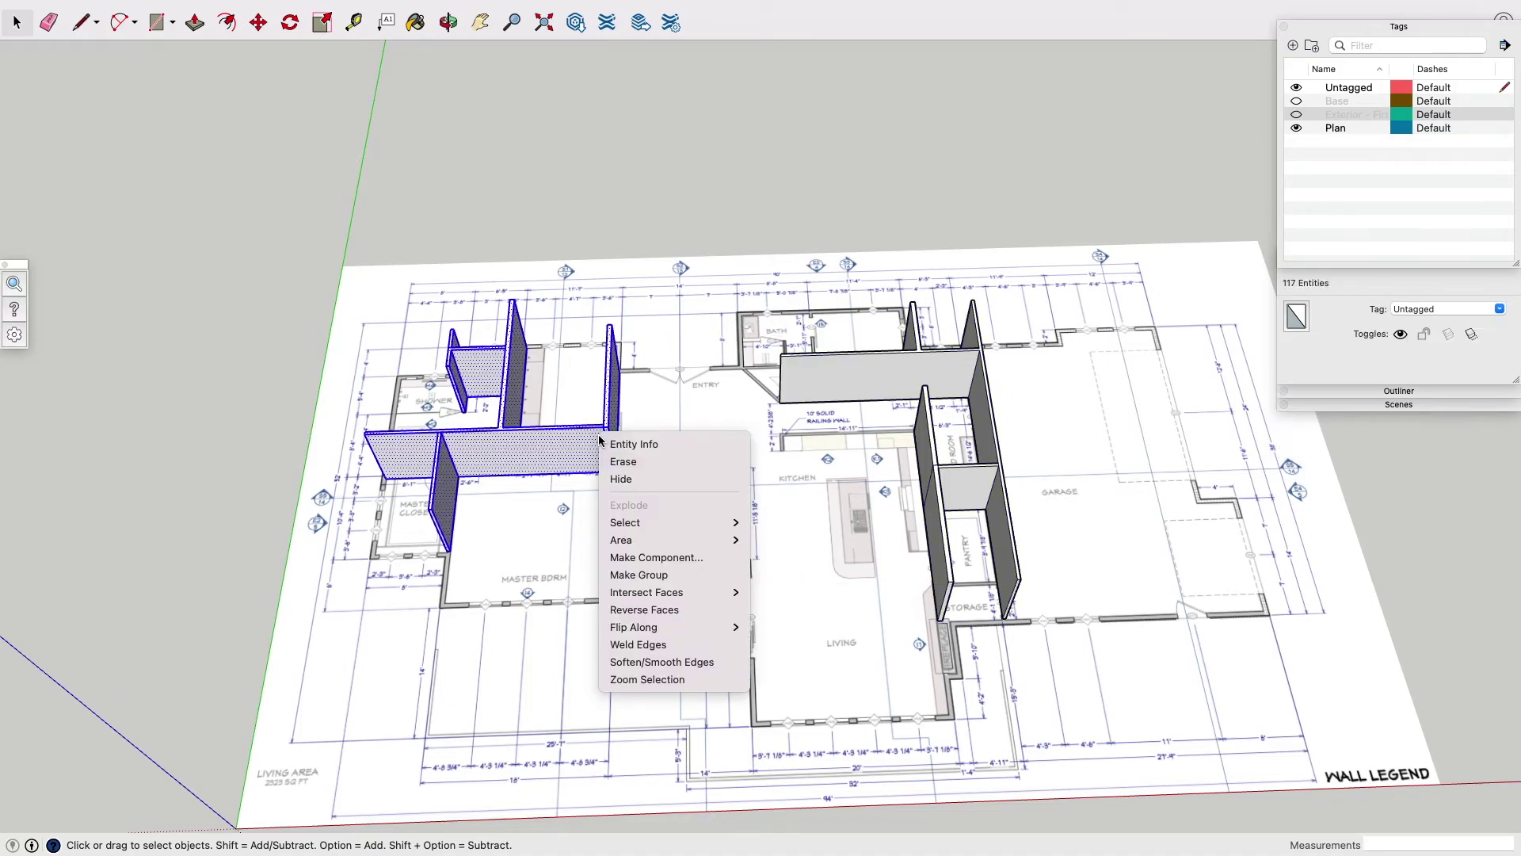
pyautogui.click(639, 574)
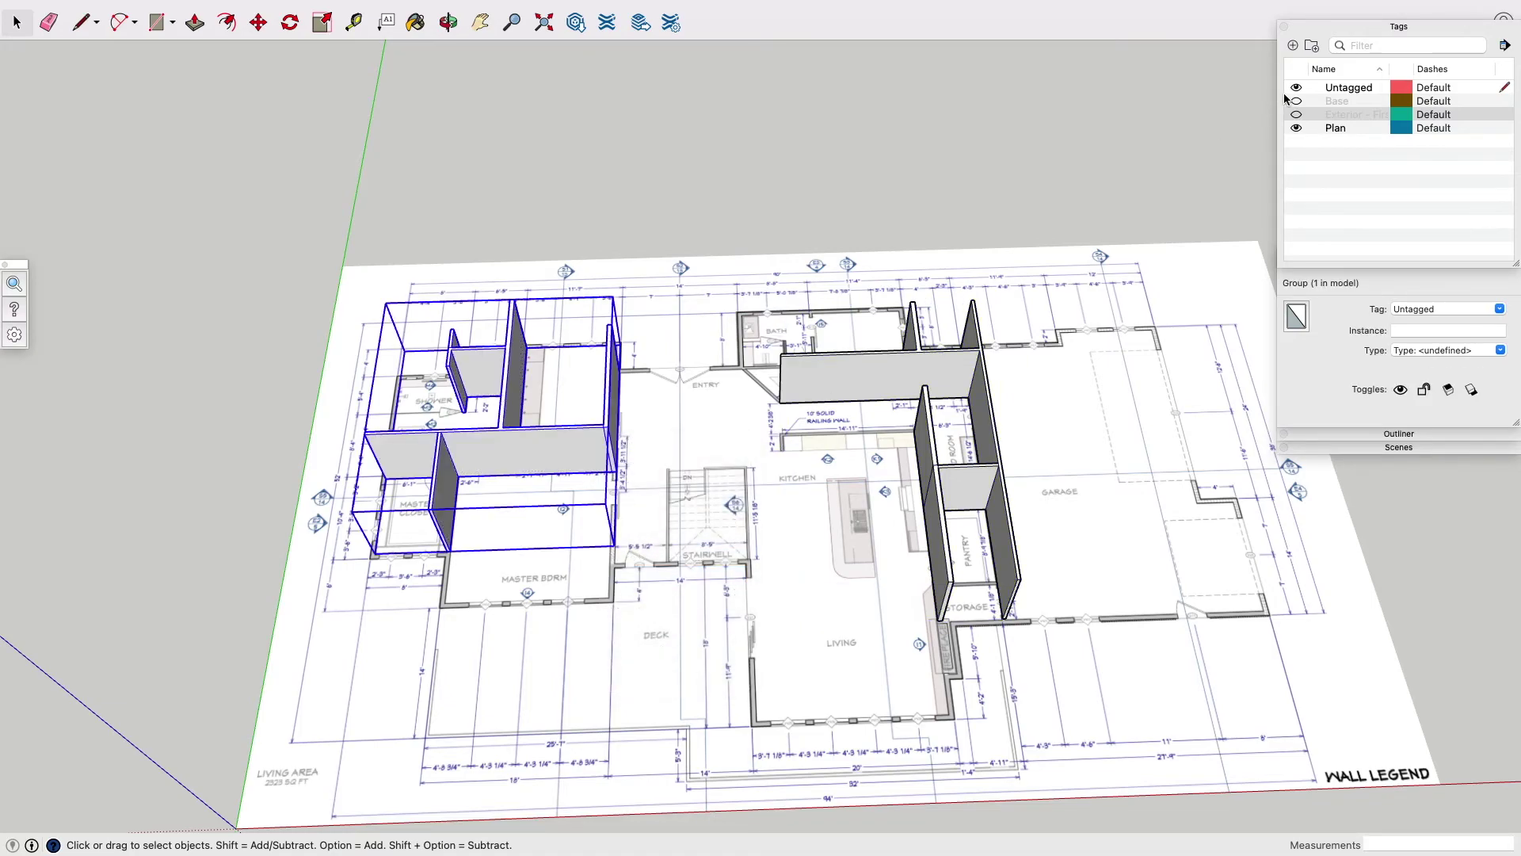
# Create a tag named Interior - First Floor and assign it to the Office and master suite wall group.
pyautogui.click(1293, 46)
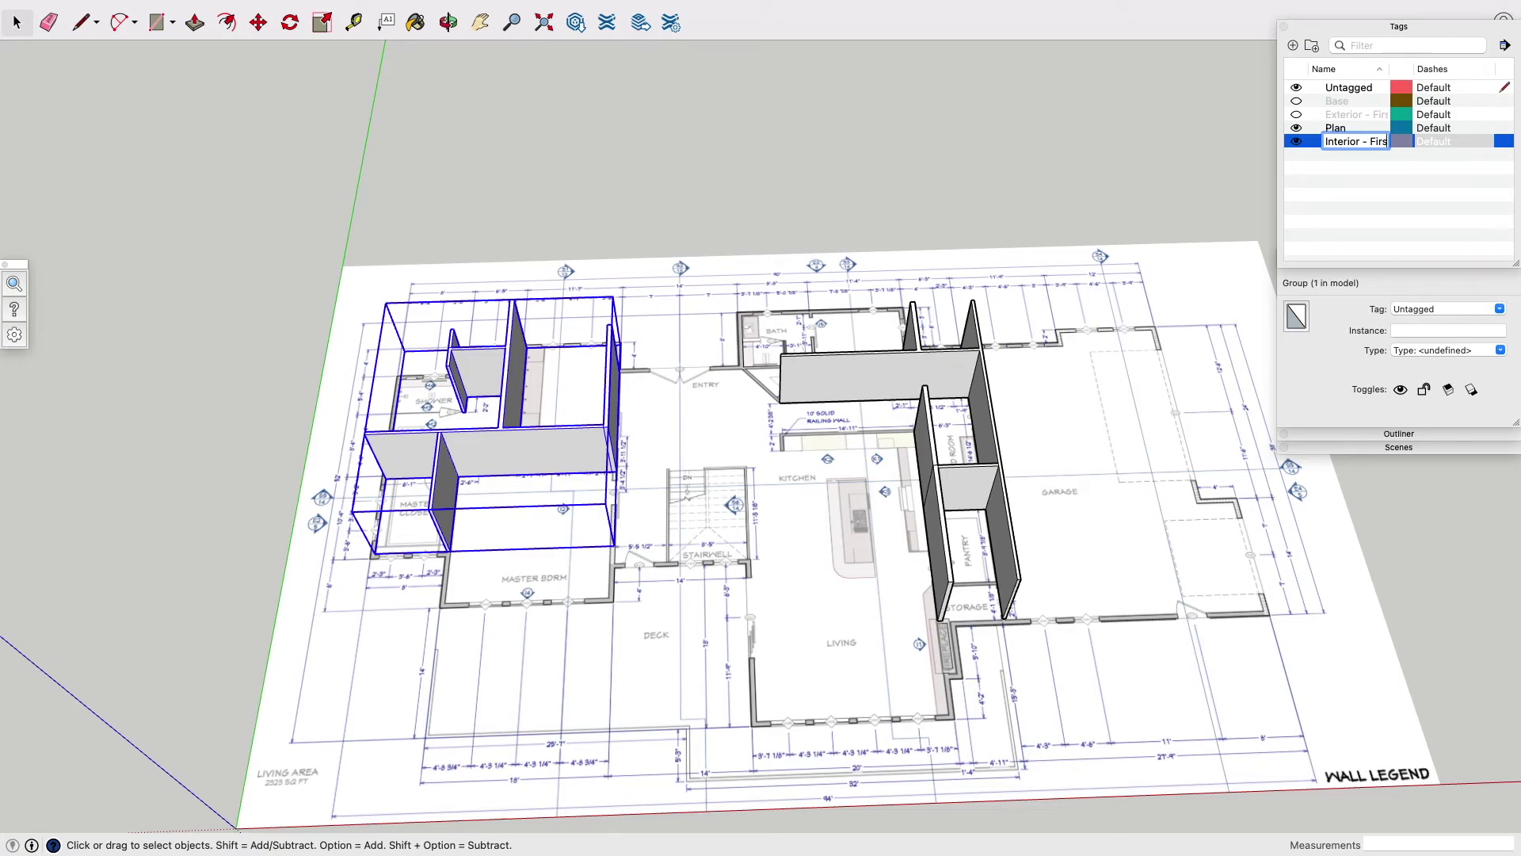
pyautogui.press('Return')
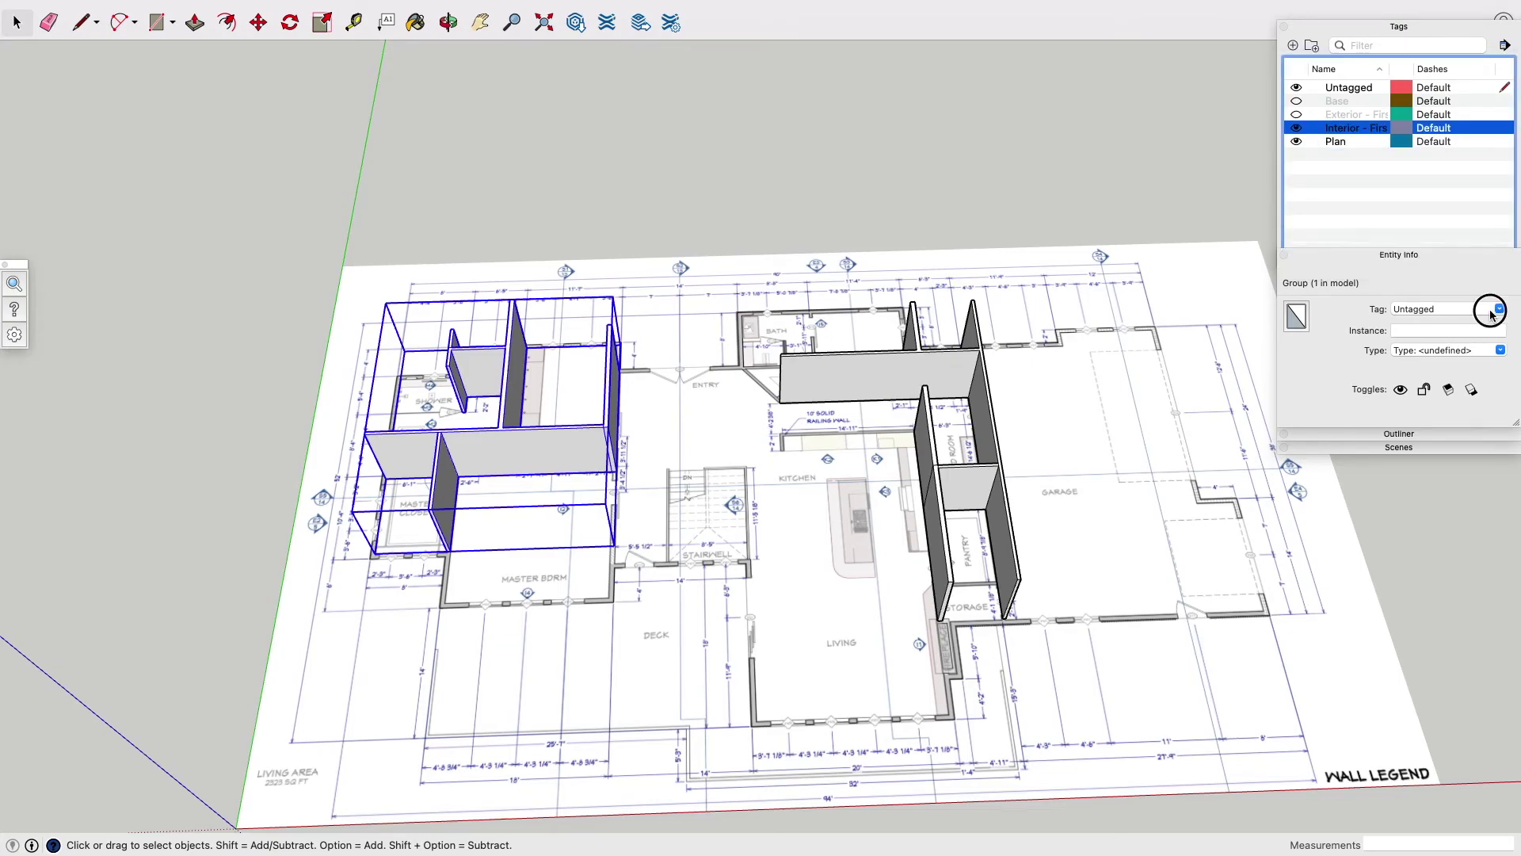
pyautogui.click(1500, 310)
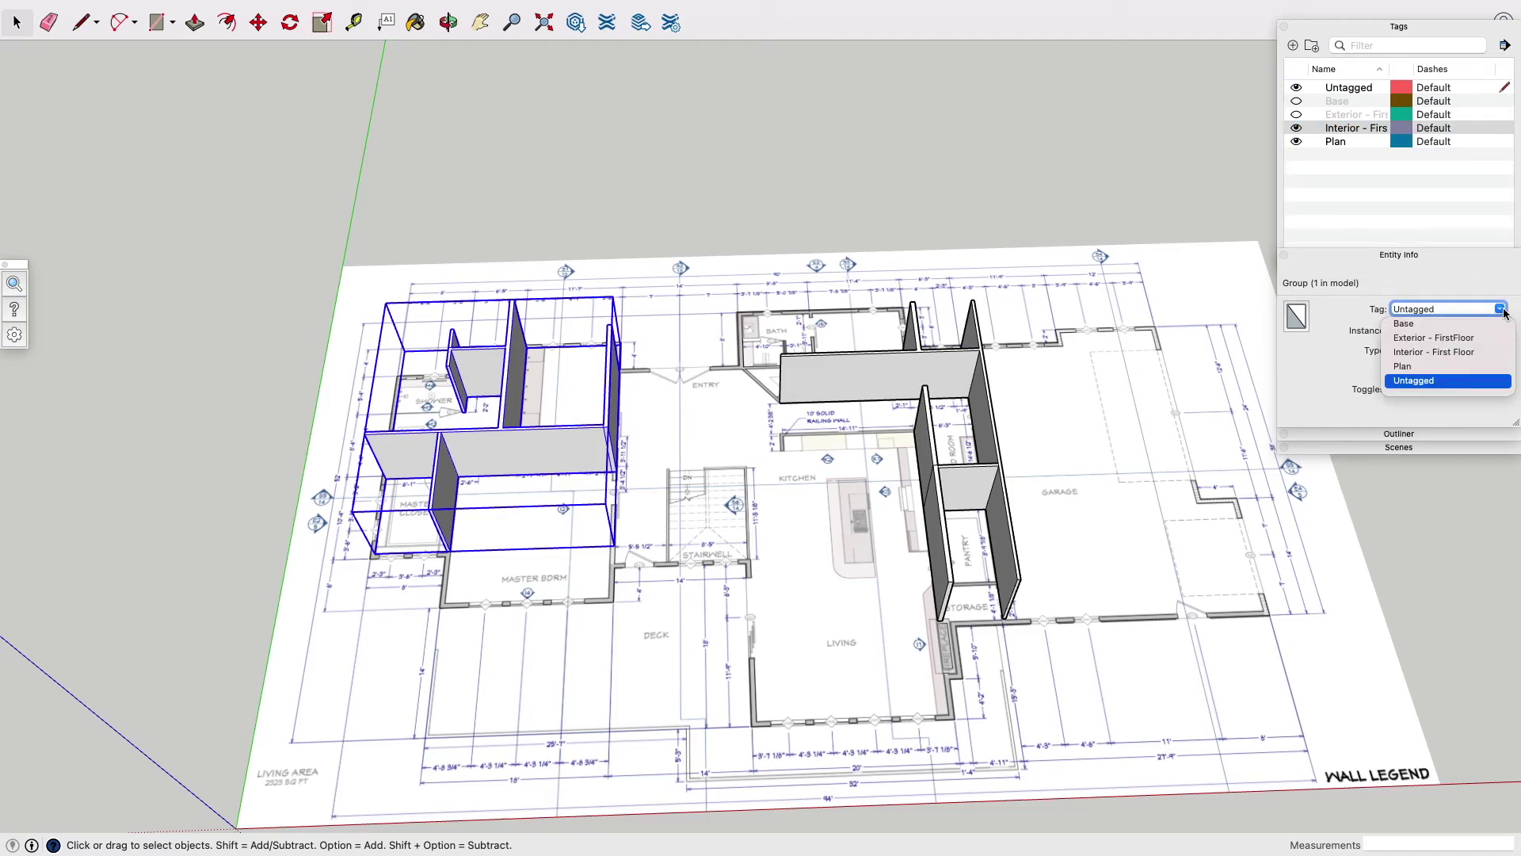
pyautogui.click(1435, 354)
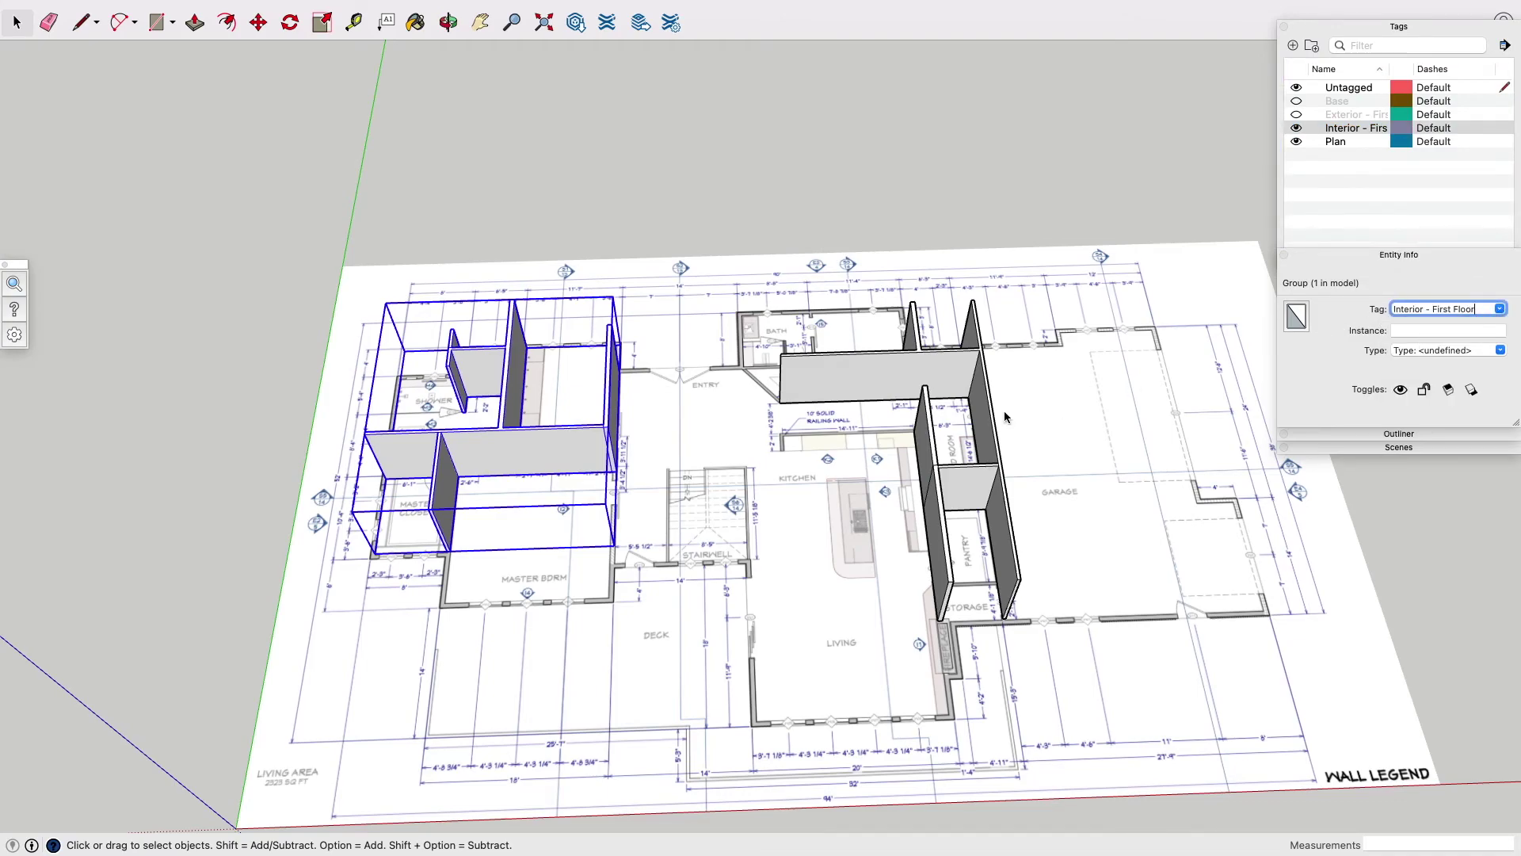
# Hide the Interior - First Floor tag and assign it to the wall group around Bedroom 1, Mud Room and Pantry.
pyautogui.click(1297, 128)
pyautogui.click(1297, 129)
pyautogui.click(1297, 129)
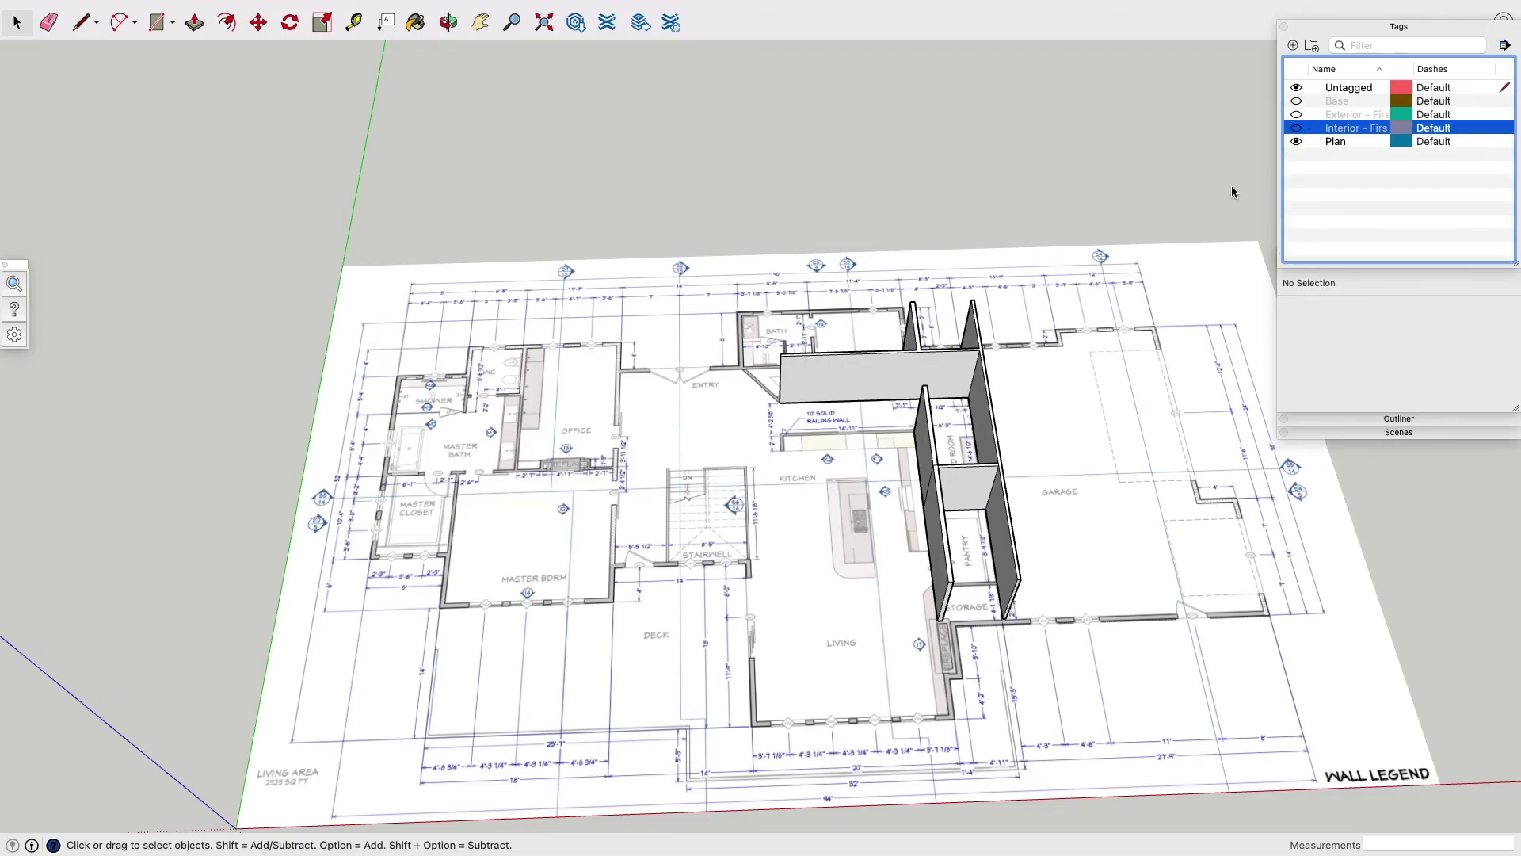
pyautogui.click(943, 382)
pyautogui.click(943, 382)
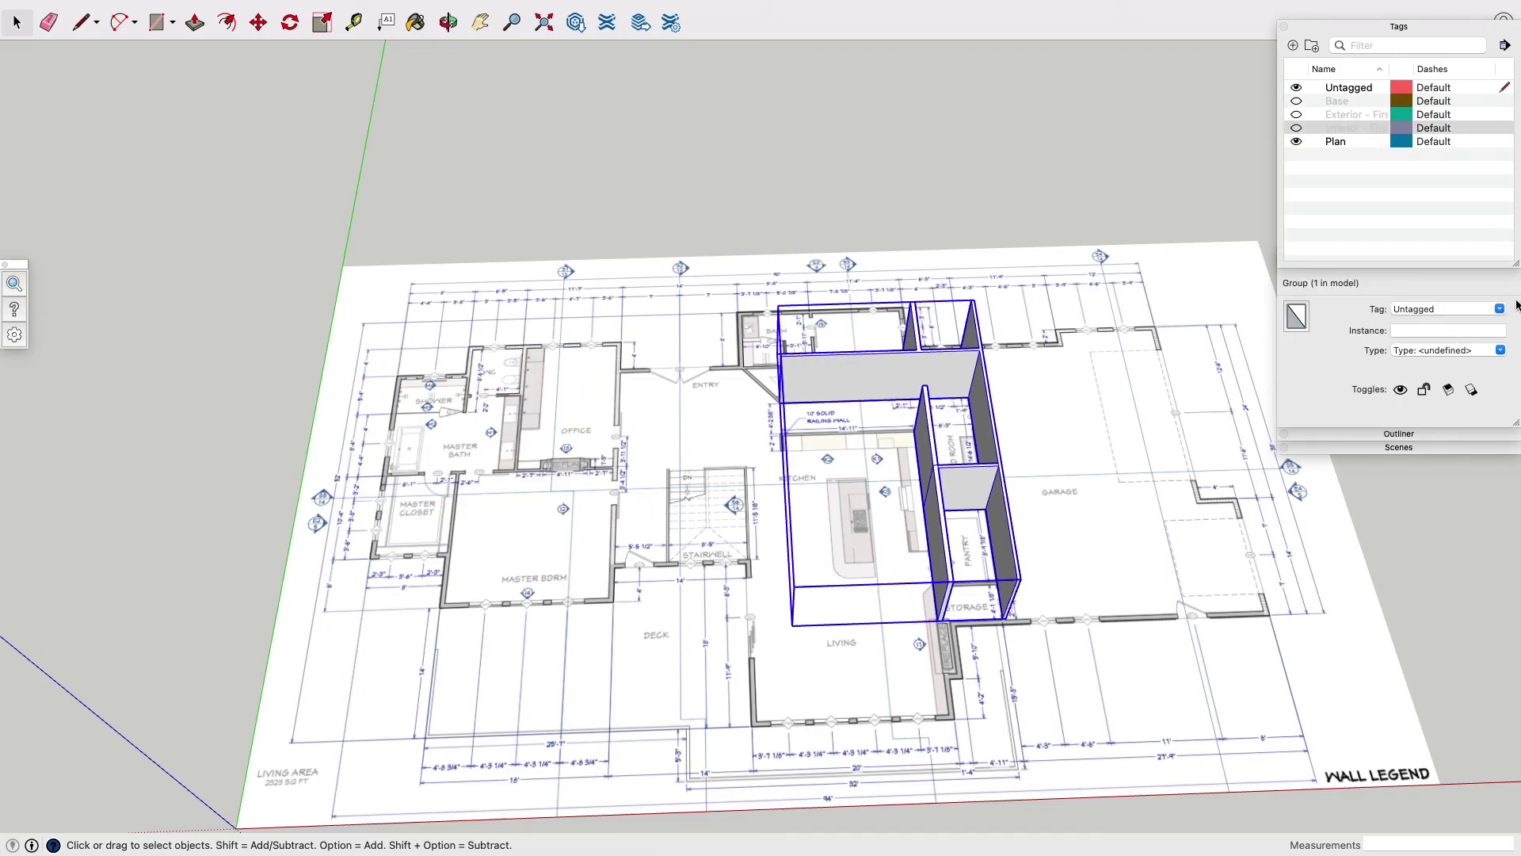
pyautogui.click(1500, 309)
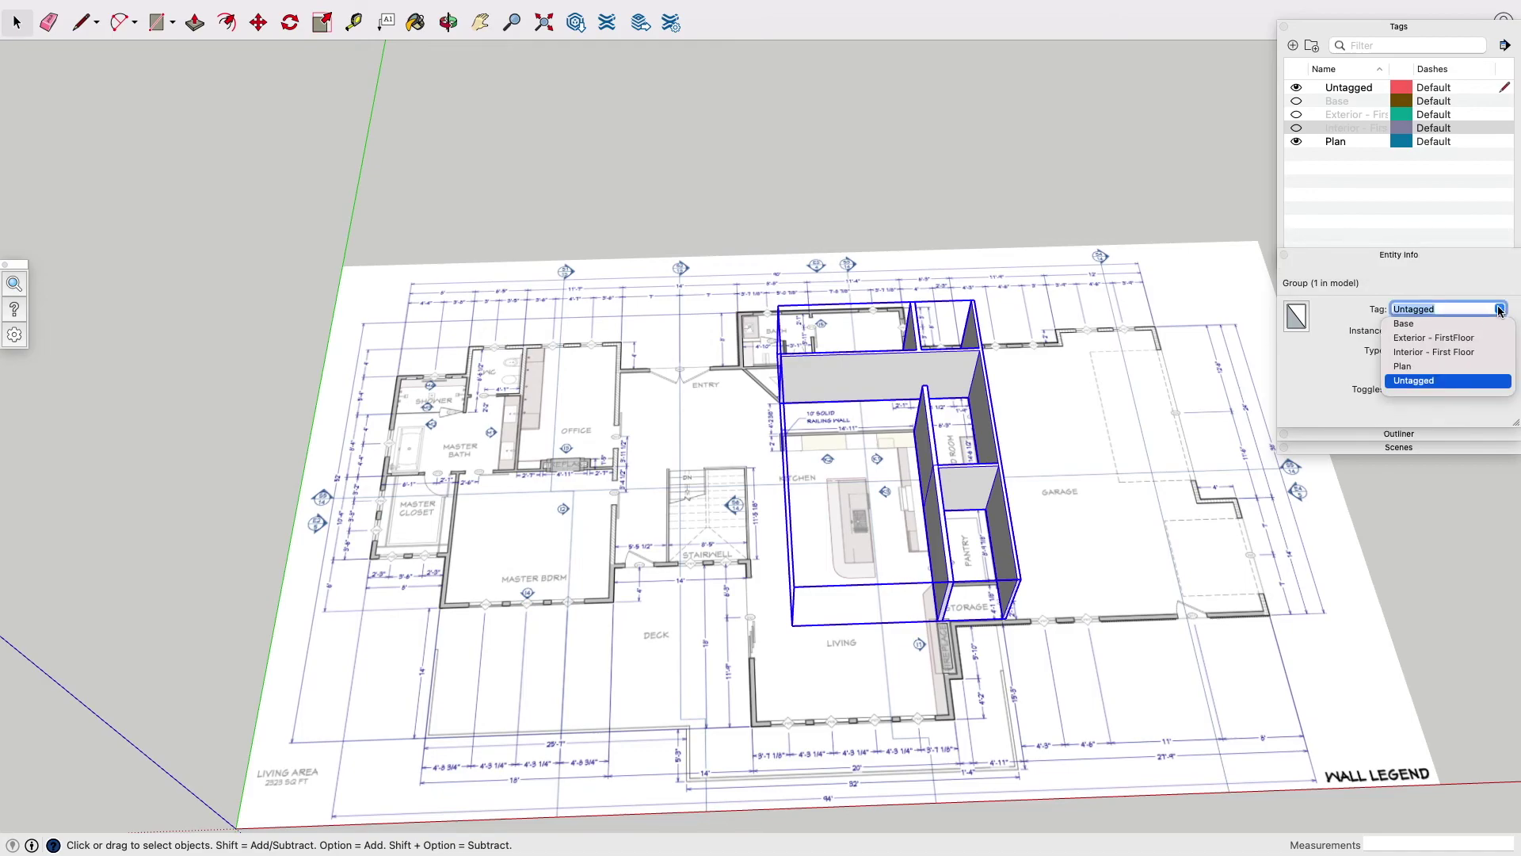
pyautogui.click(1458, 352)
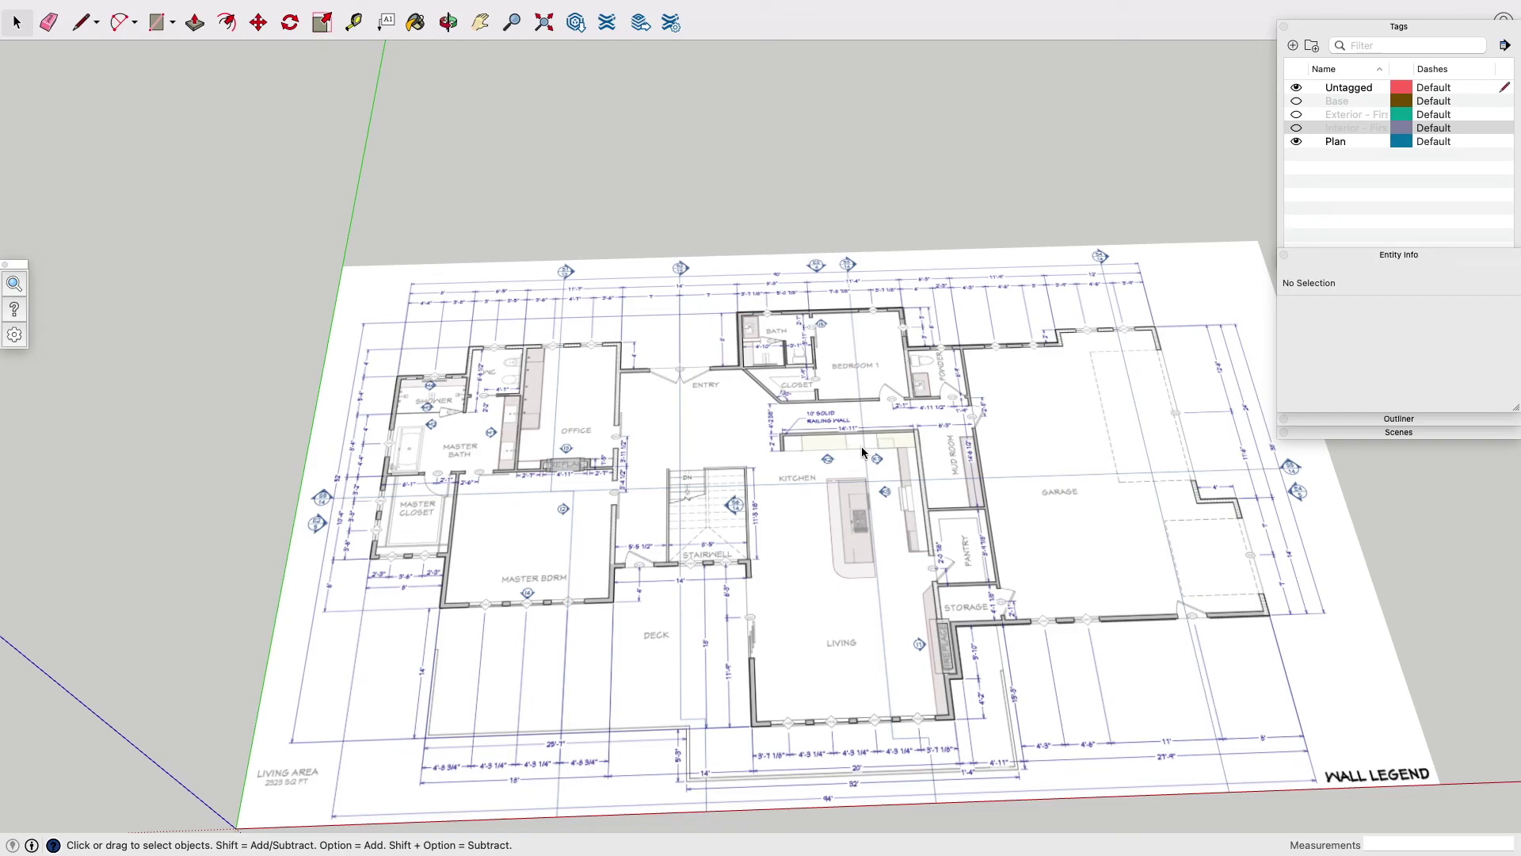
pyautogui.scroll(-3, 862, 445)
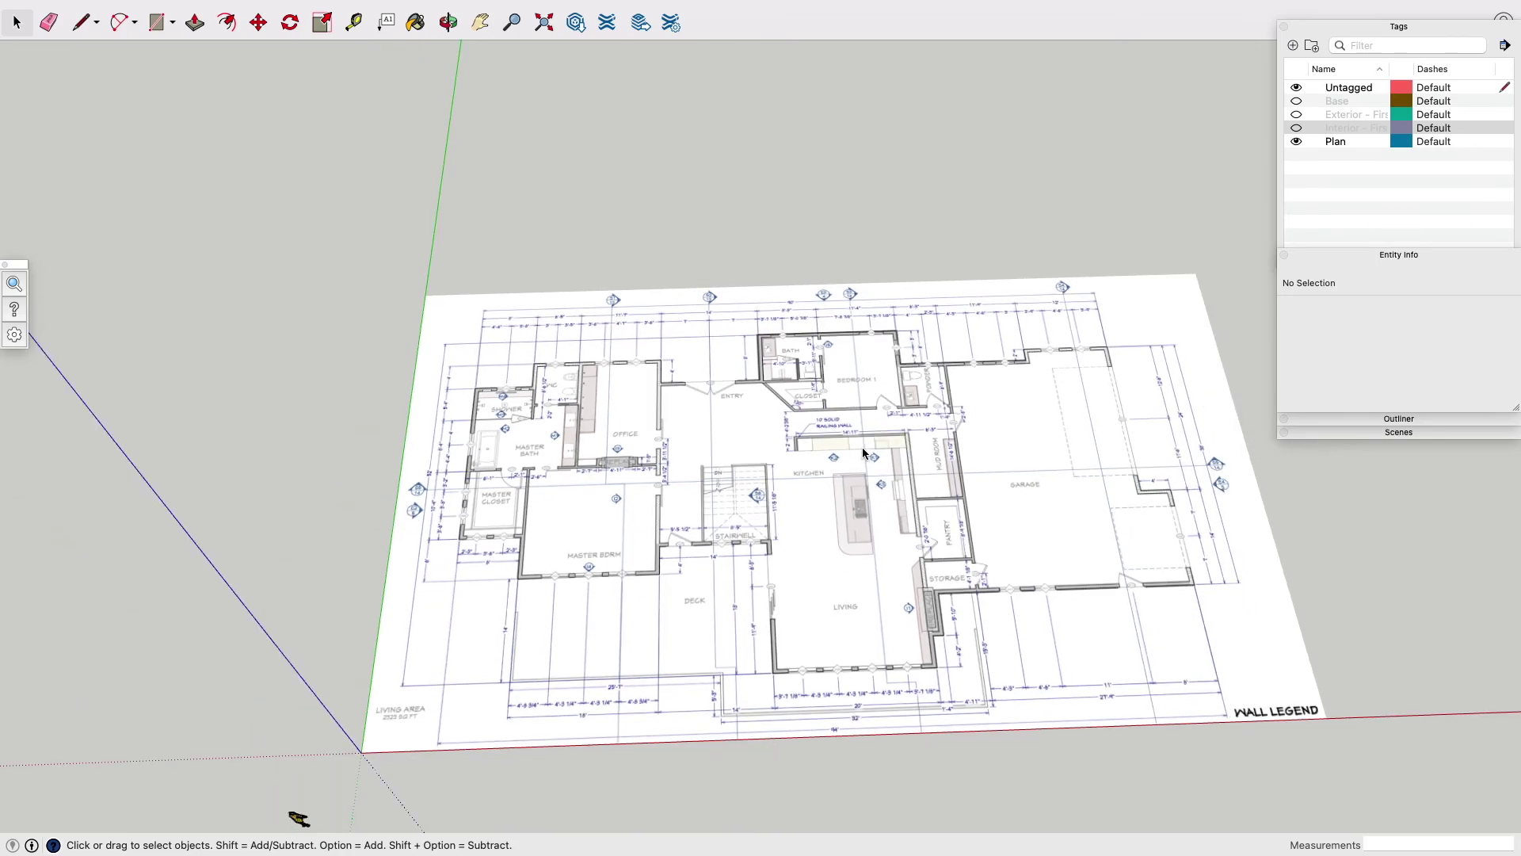
pyautogui.press('o')
pyautogui.moveTo(943, 413); pyautogui.dragTo(858, 509)
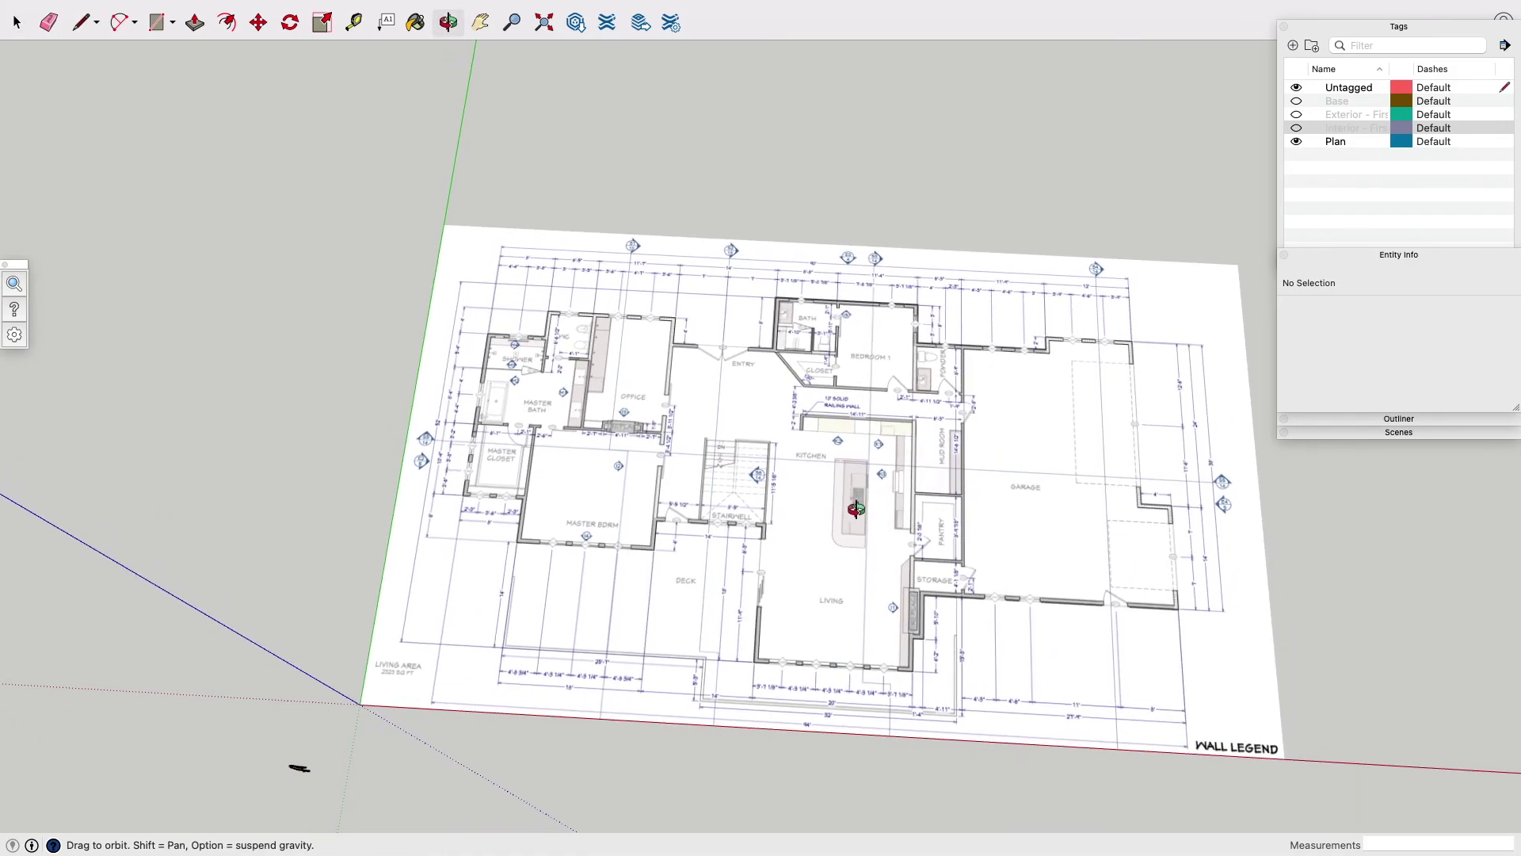
pyautogui.scroll(5, 828, 333)
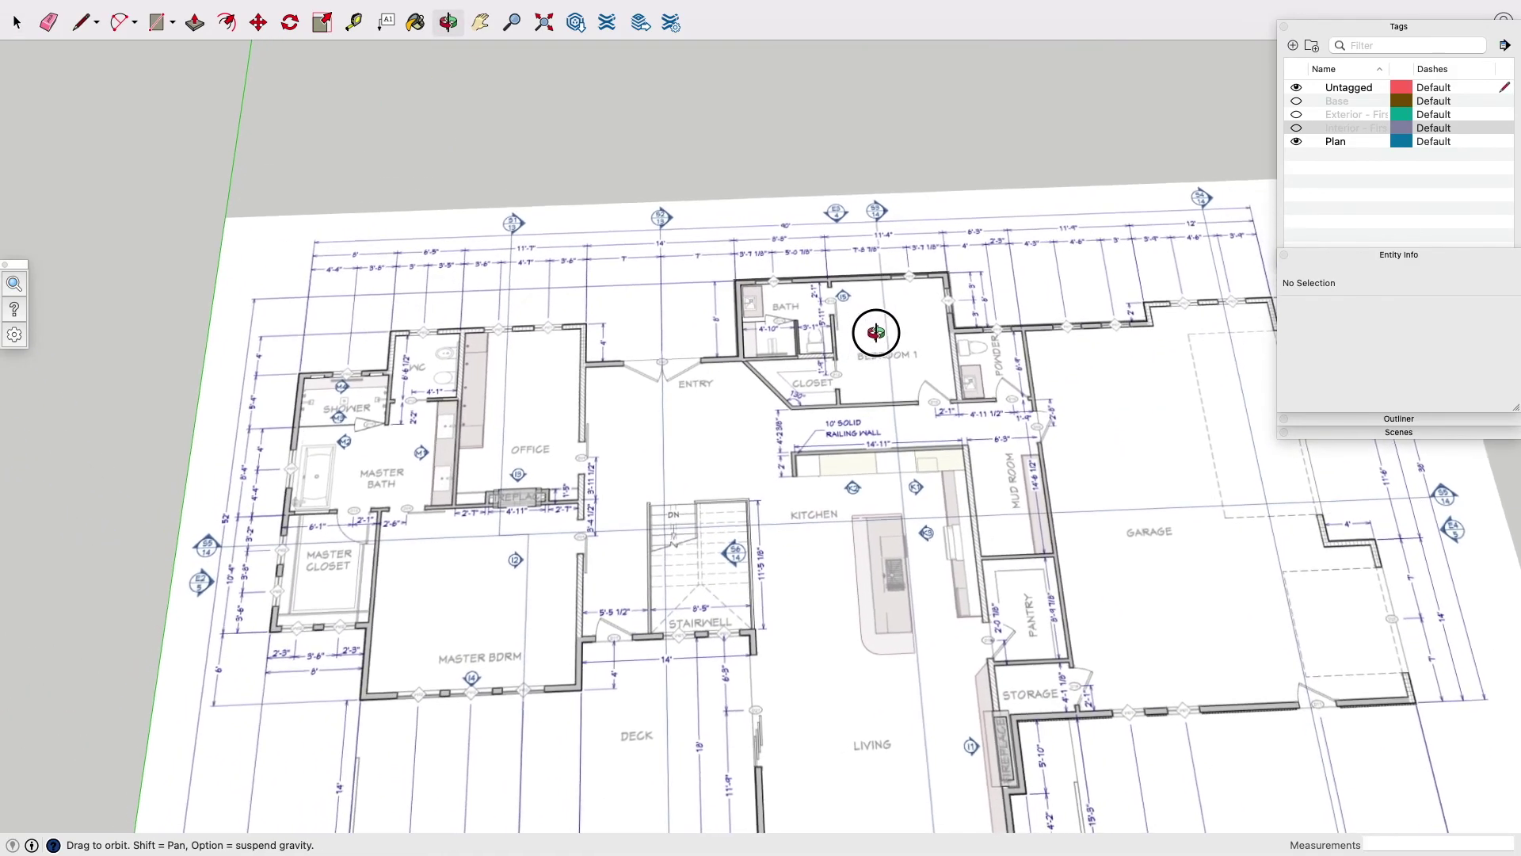
pyautogui.scroll(-2, 869, 350)
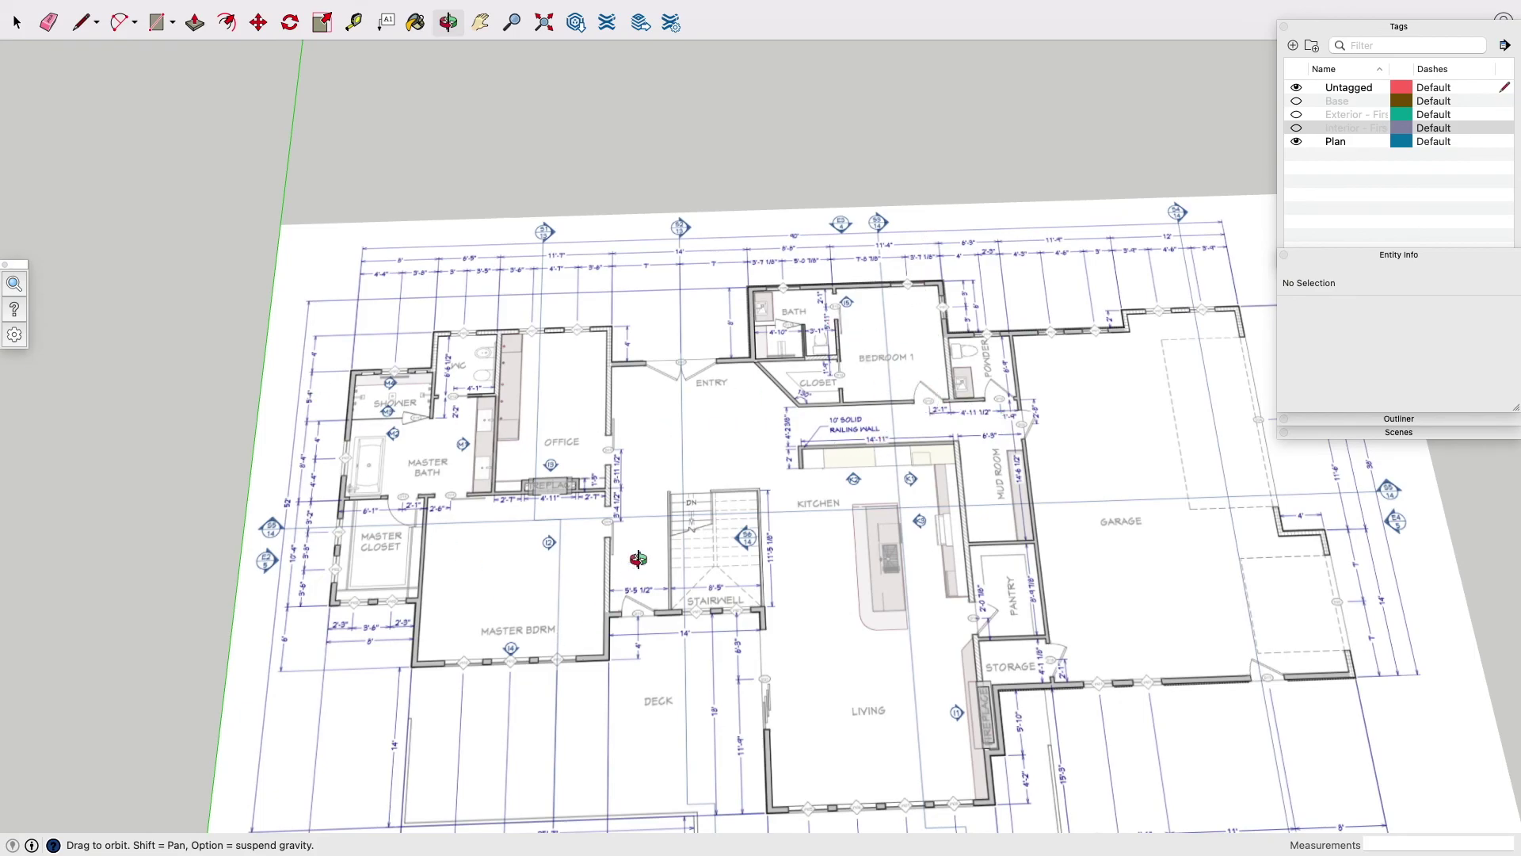
pyautogui.moveTo(654, 535); pyautogui.dragTo(557, 499)
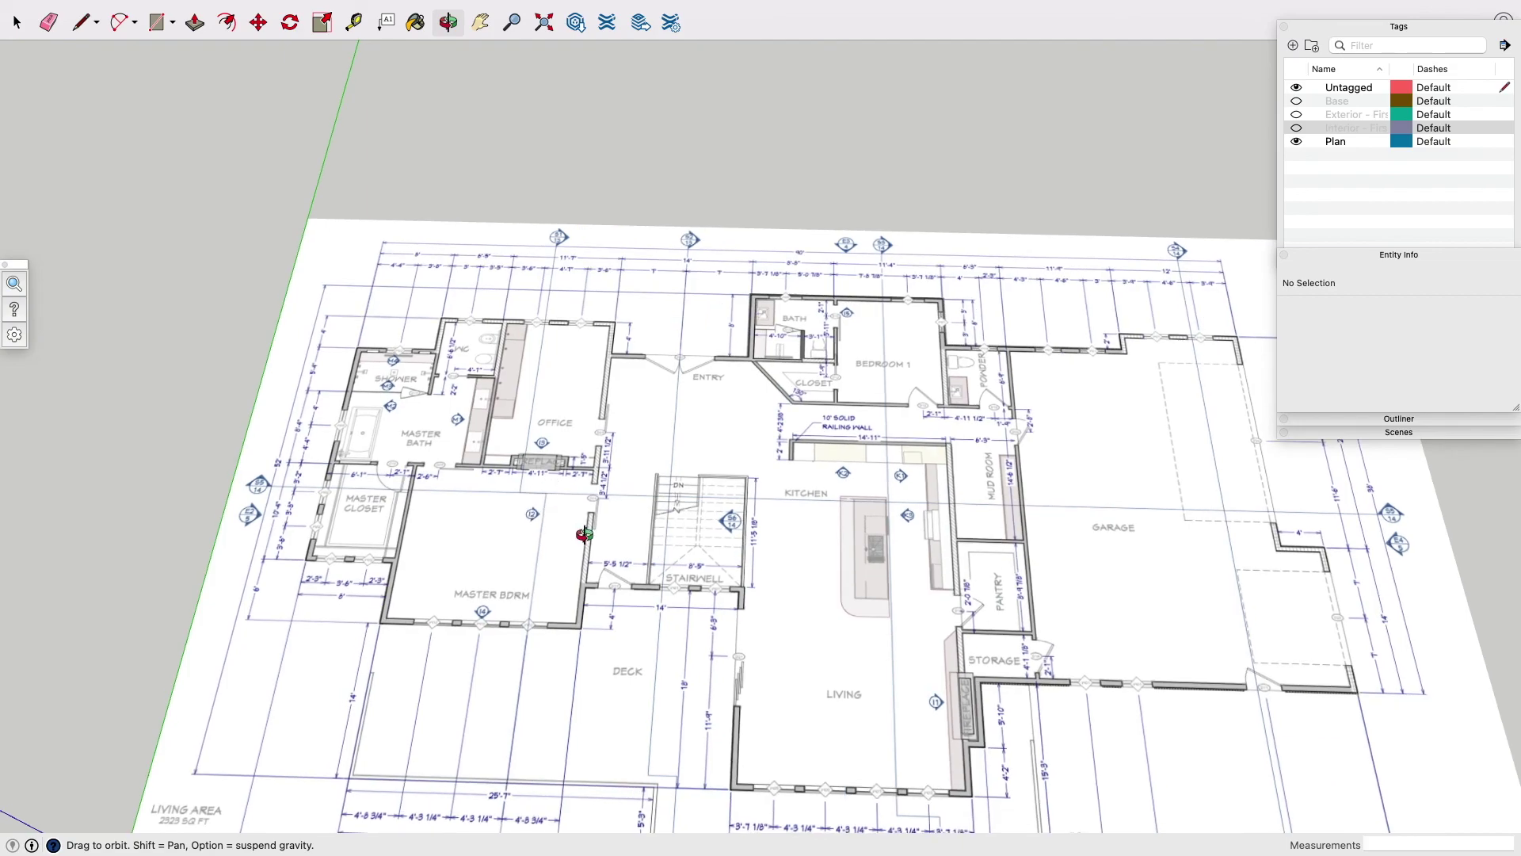
pyautogui.scroll(-5, 599, 537)
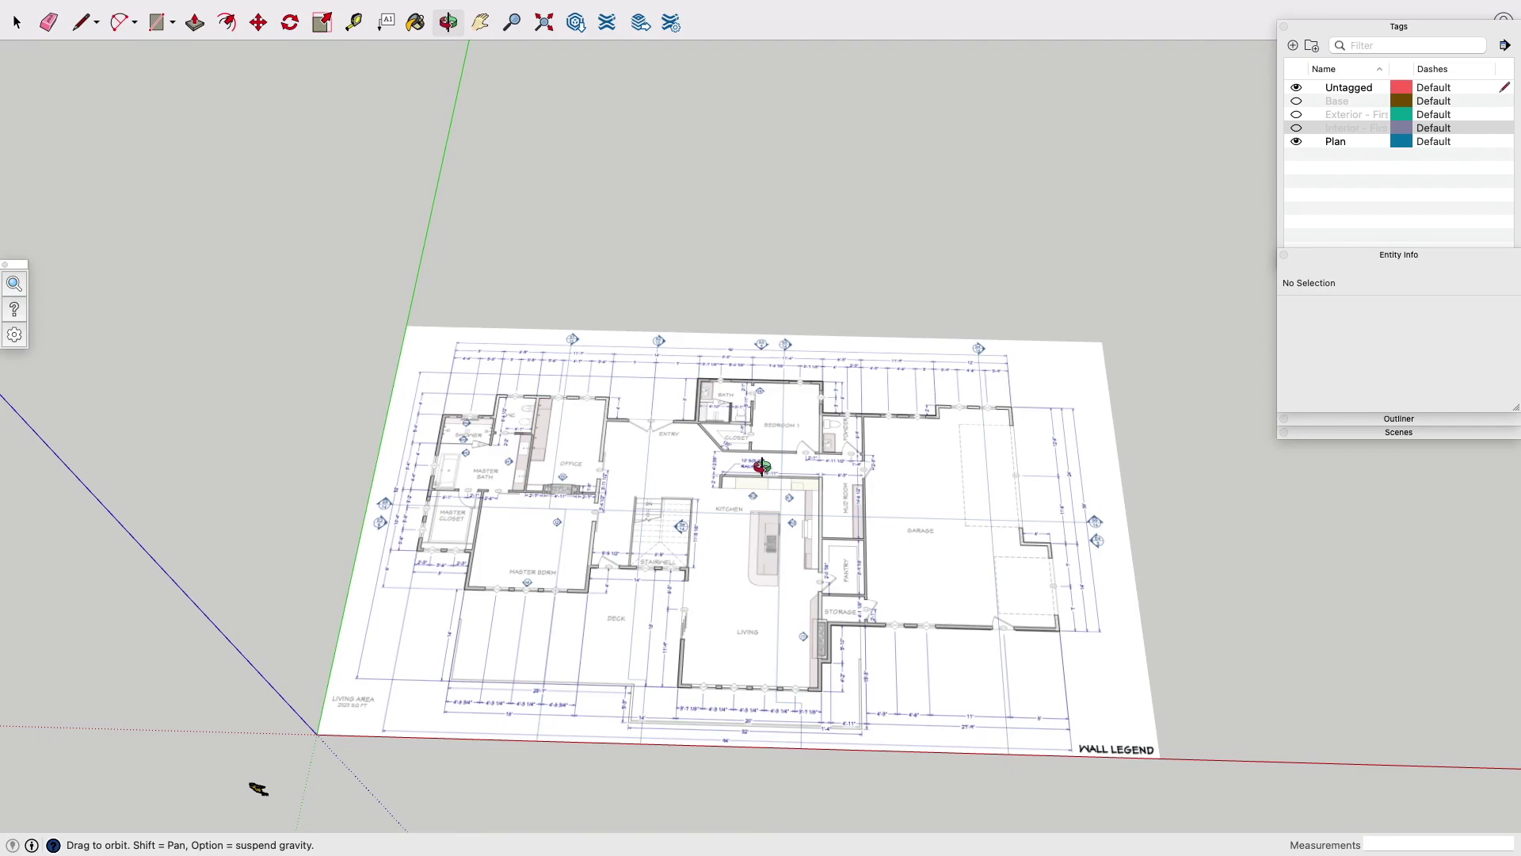